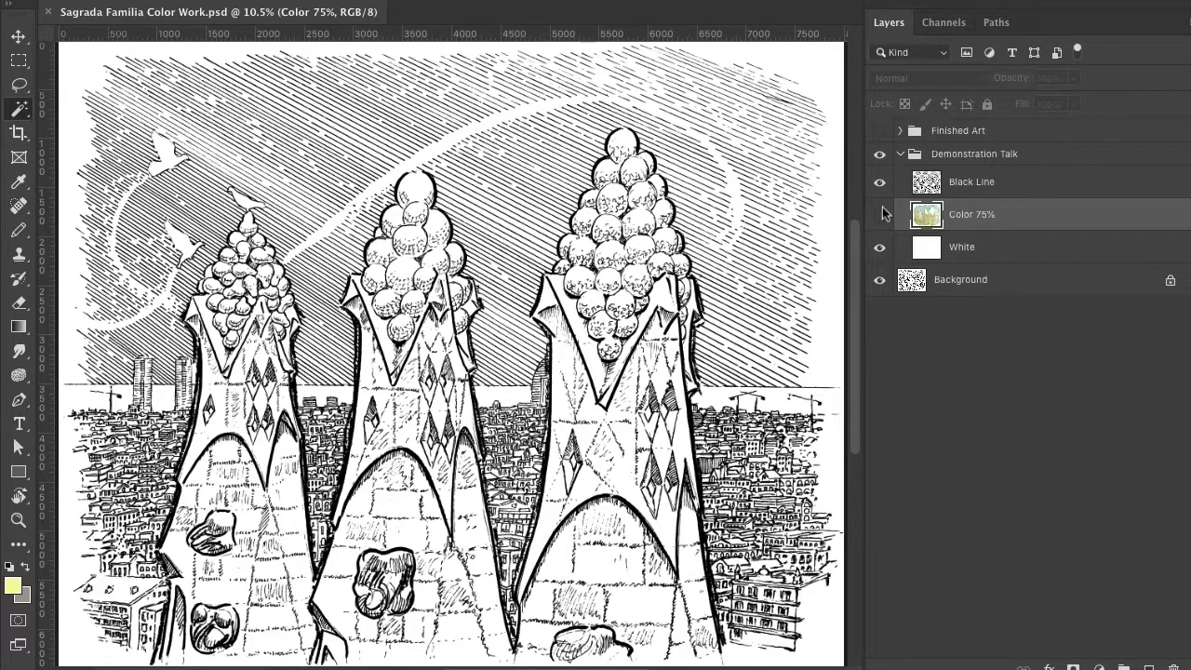
# Show the Color 75% layer, toggle Black Line off and on, and set Color 75% opacity to 75%.
pyautogui.click(880, 217)
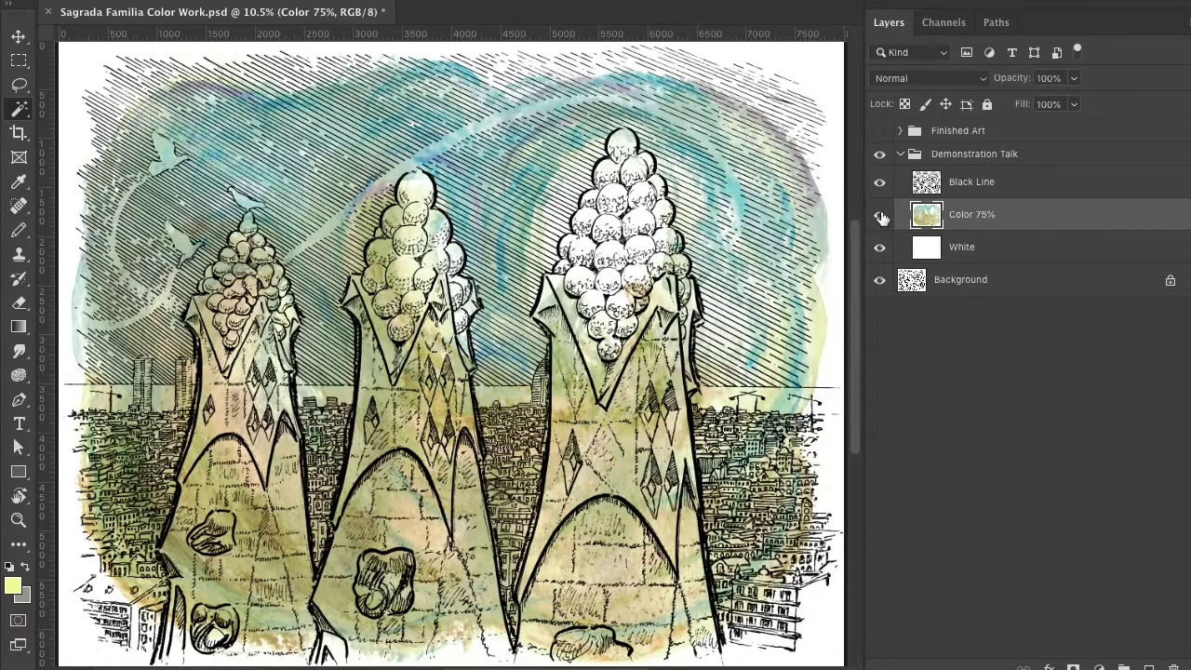
pyautogui.click(879, 184)
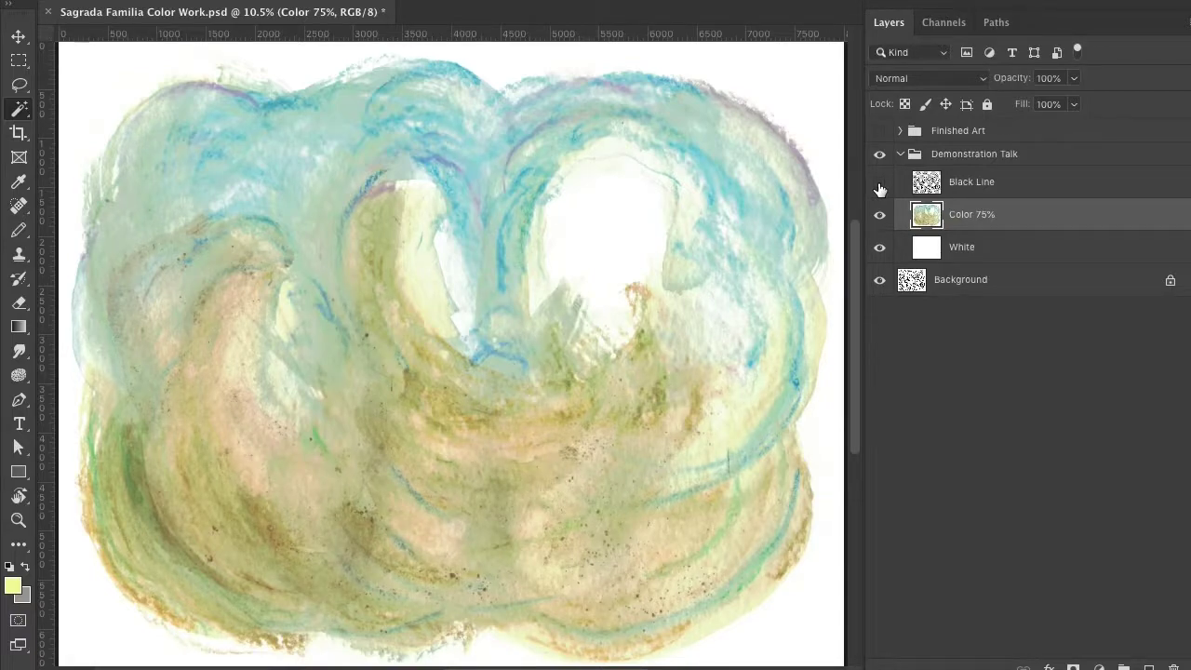
pyautogui.click(879, 184)
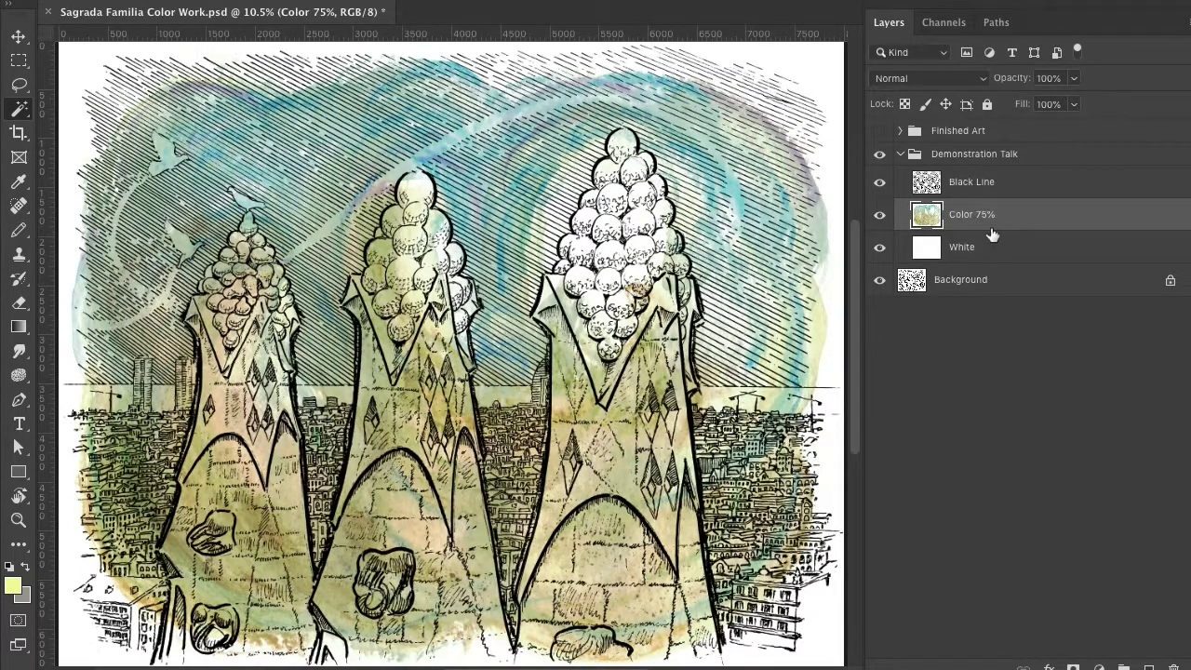
pyautogui.click(1074, 79)
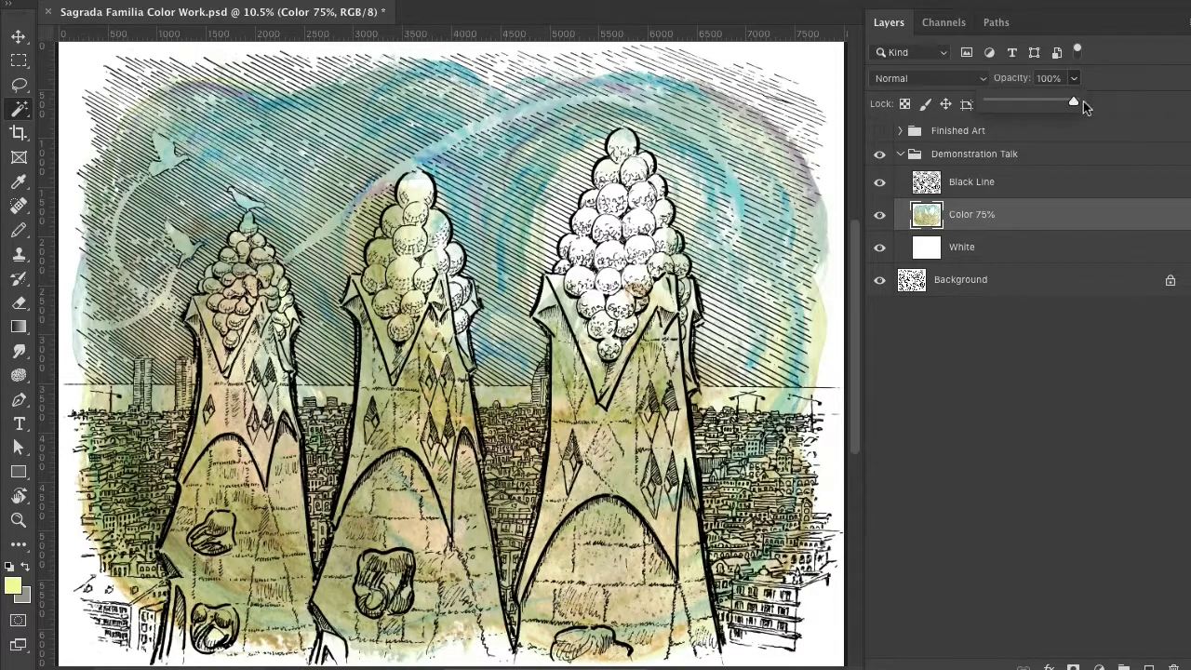
pyautogui.moveTo(1071, 102); pyautogui.dragTo(1054, 108)
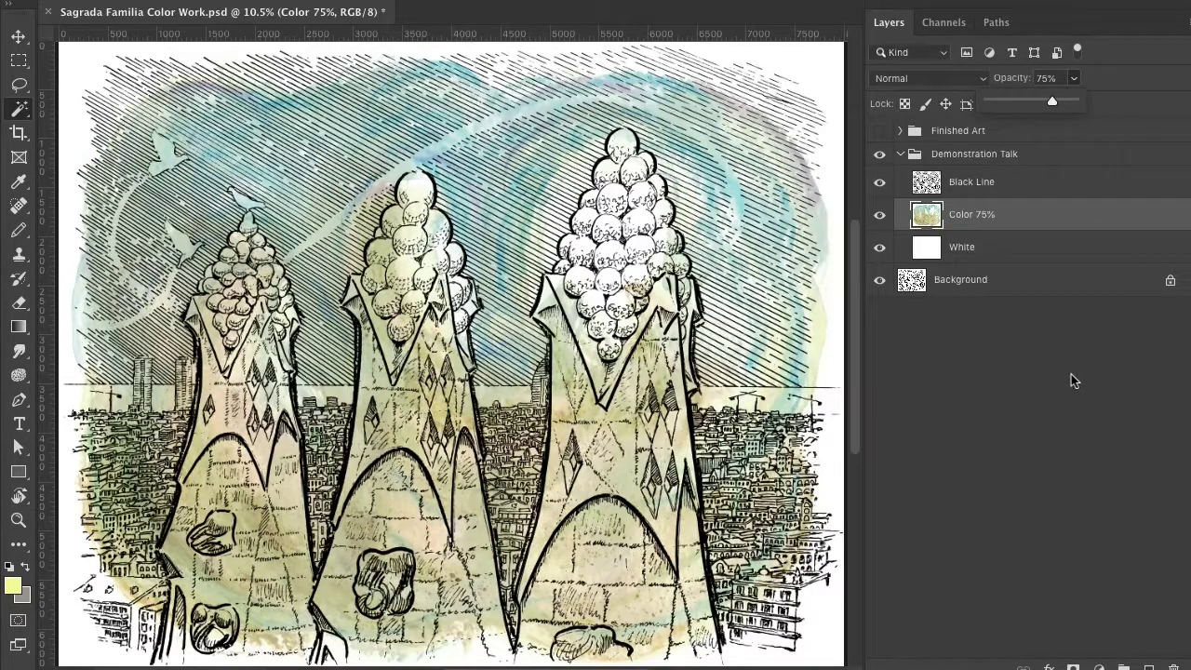
# Make a selection from the Steeples path with a 3-pixel Feather Radius, then return to Layers.
pyautogui.click(994, 24)
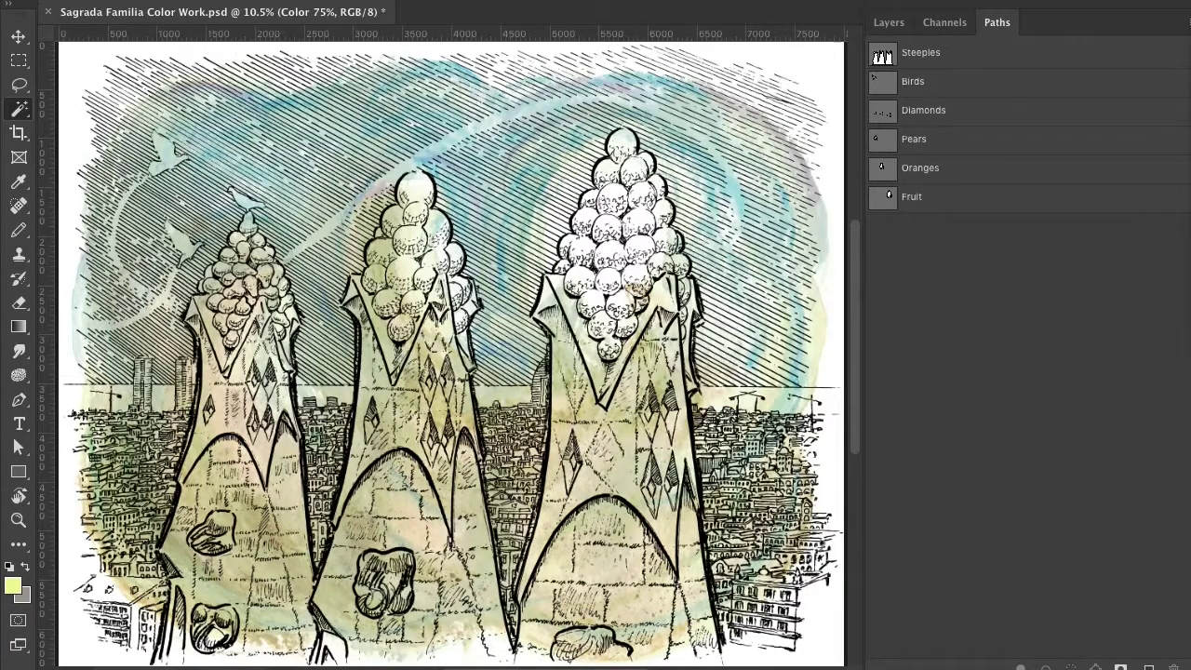
pyautogui.click(1005, 53)
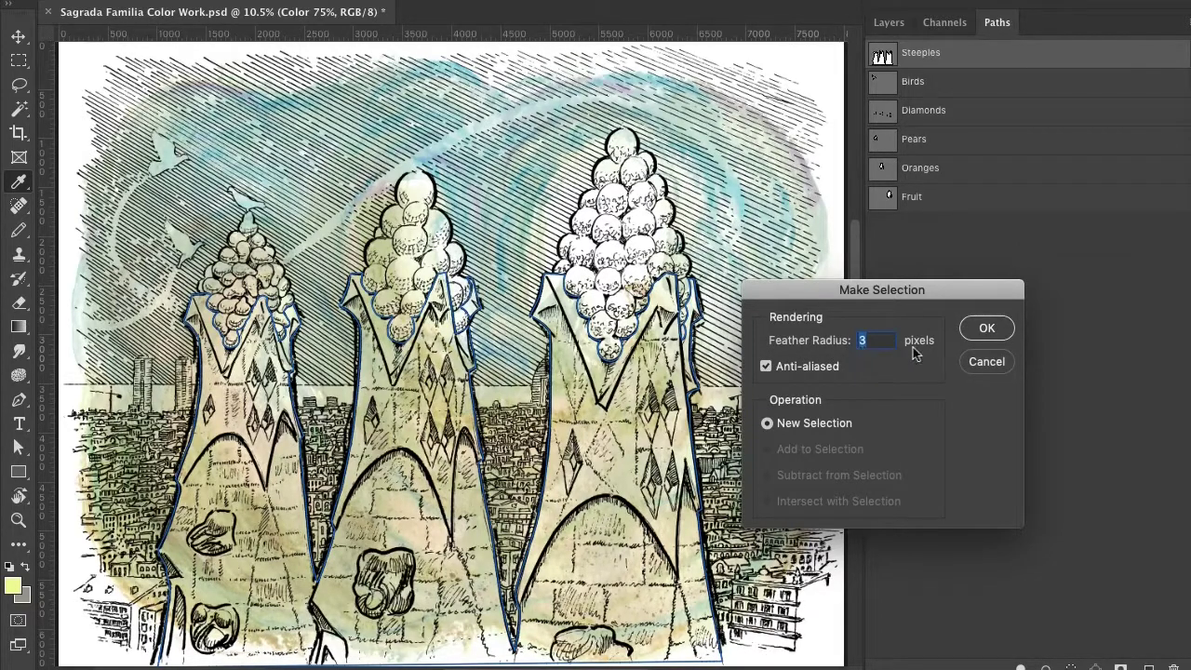
pyautogui.click(985, 326)
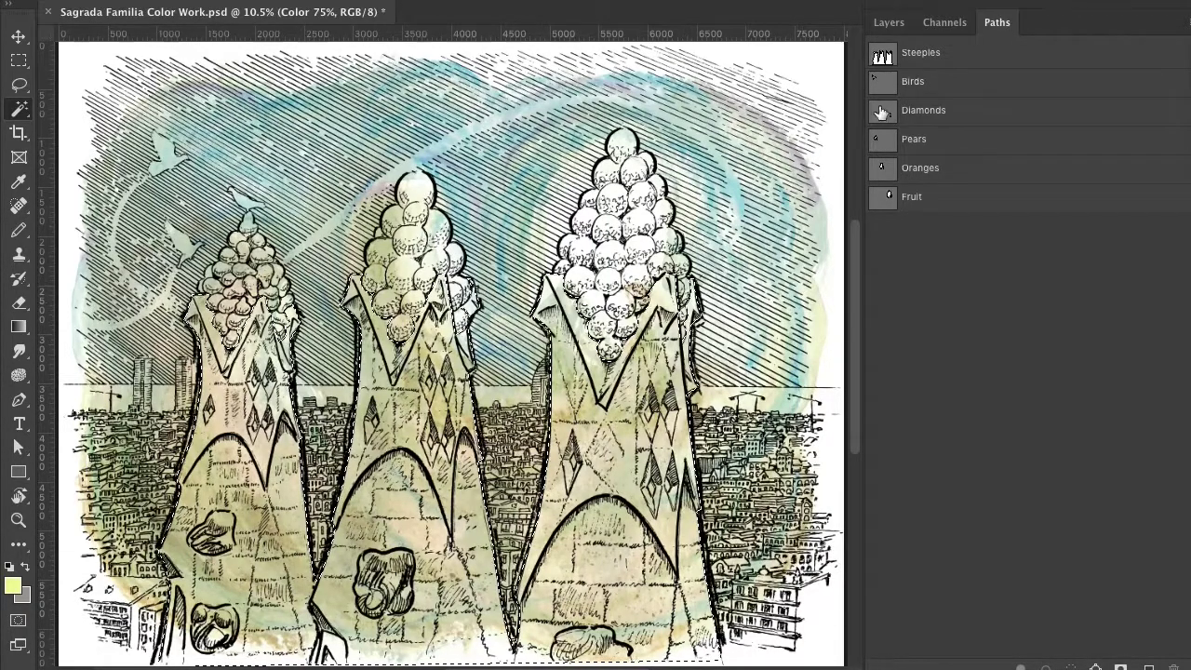
pyautogui.click(890, 23)
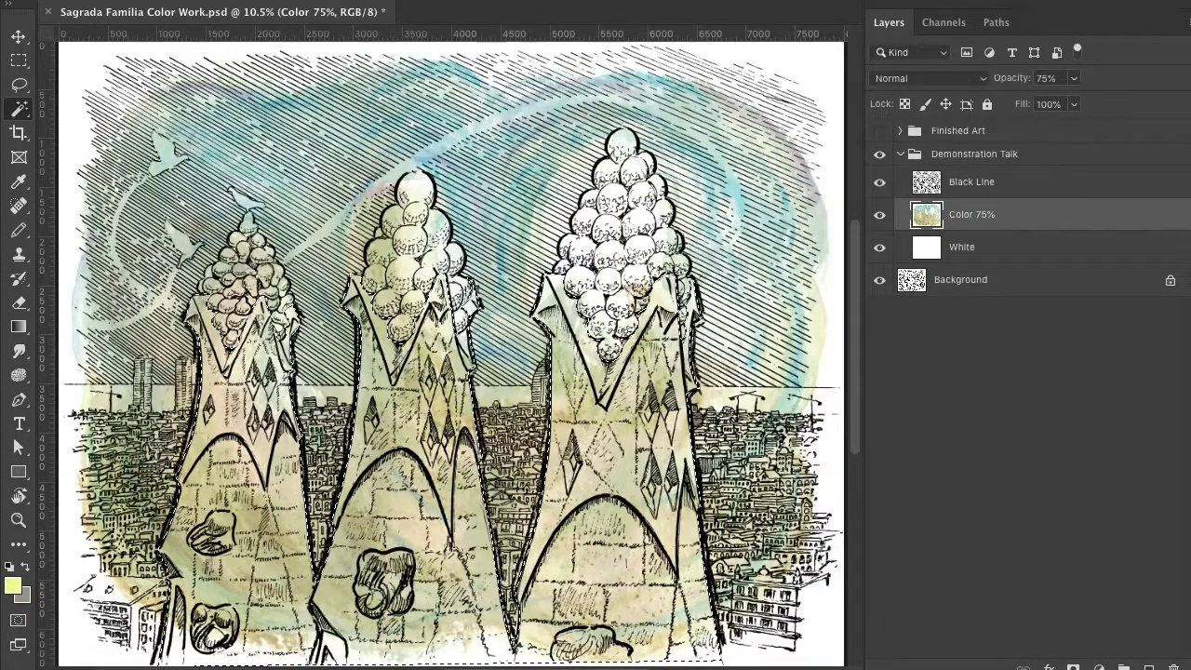
# Add a new layer and rename it Tan.
pyautogui.press('super+shift+n')
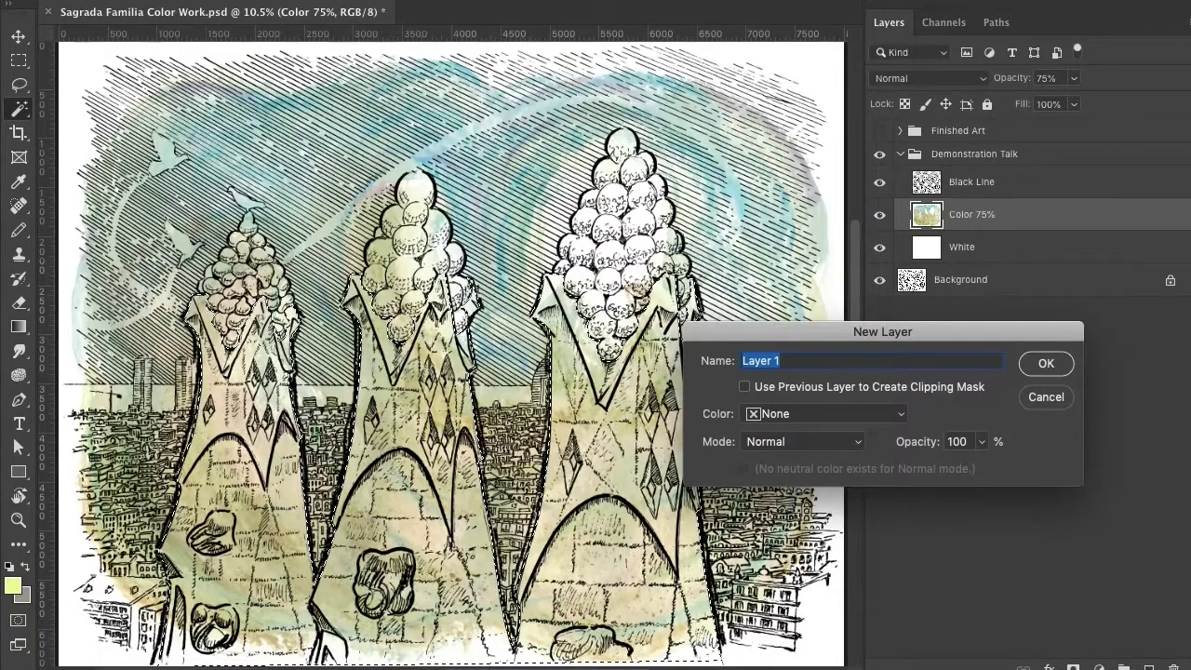
pyautogui.press('Return')
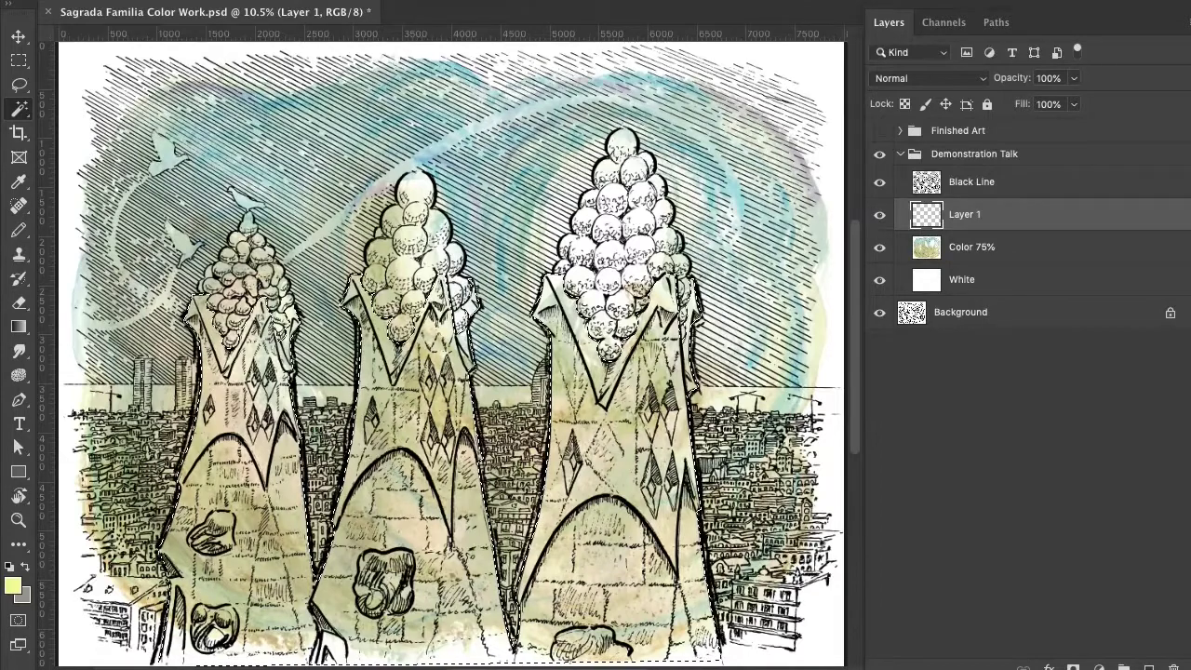
pyautogui.doubleClick(959, 214)
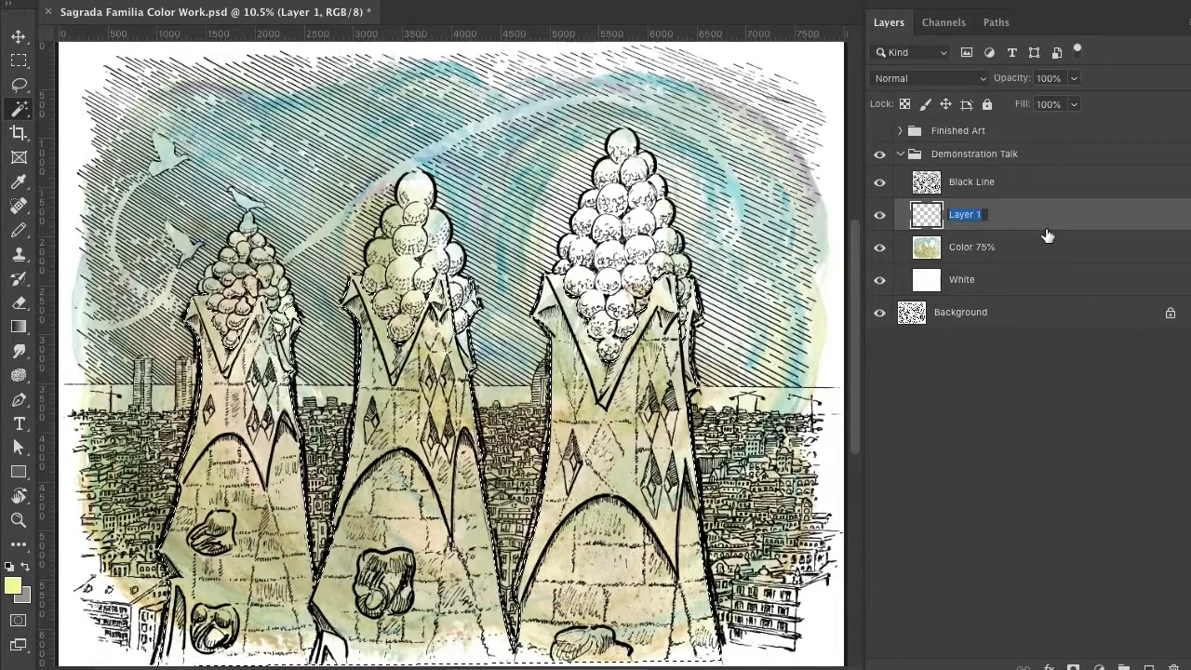
pyautogui.write('Ta')
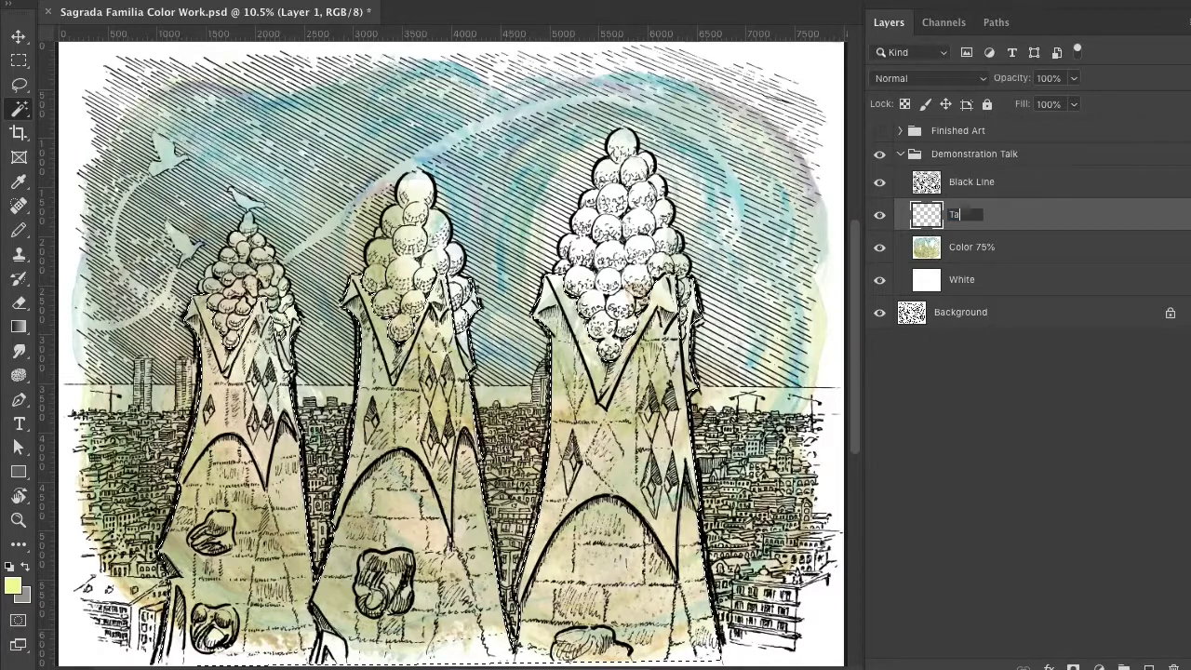
pyautogui.write('n')
pyautogui.press('Return')
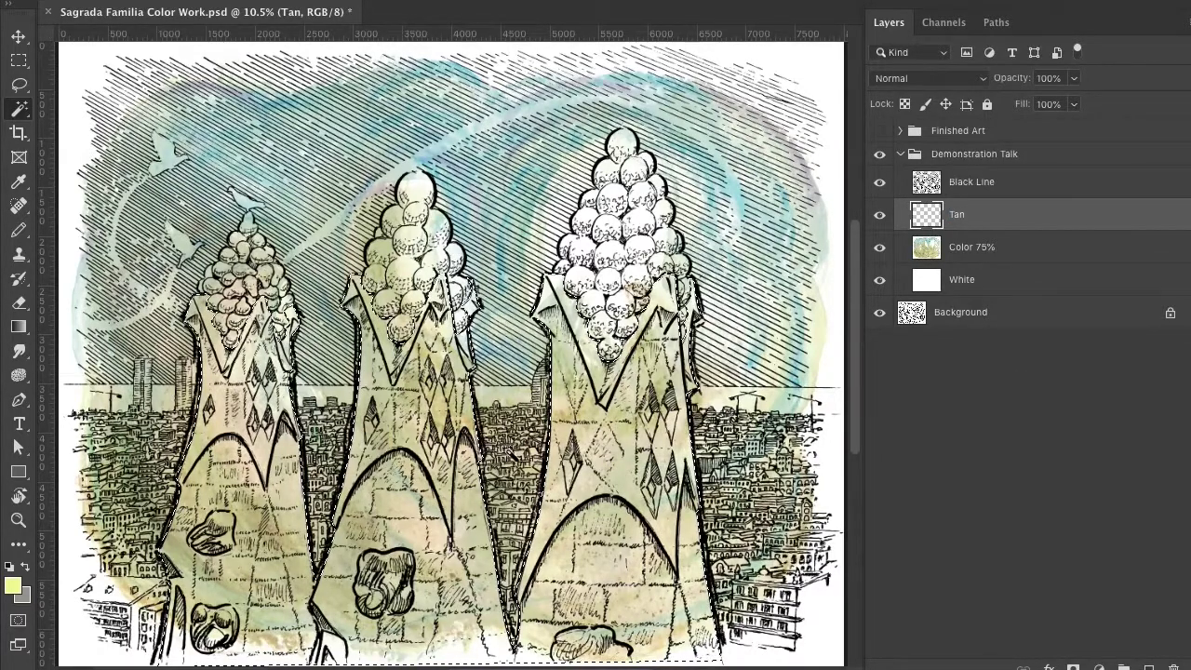
# Set the foreground colour to a pale tan (e3cfb7).
pyautogui.click(14, 584)
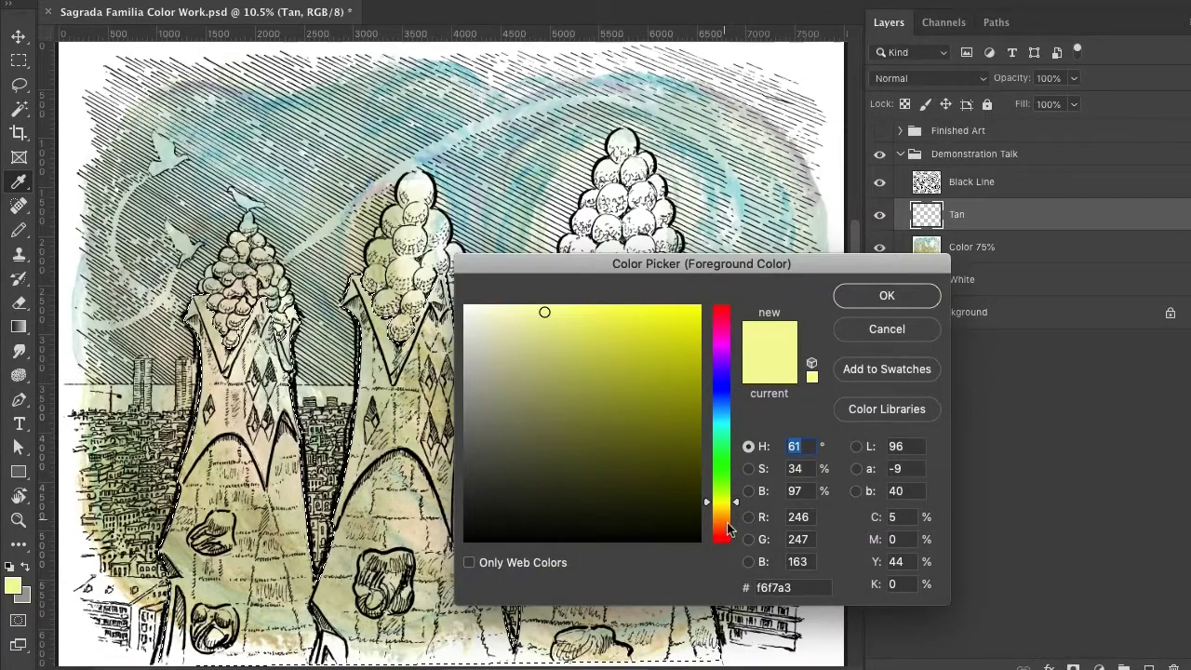
pyautogui.moveTo(736, 501); pyautogui.dragTo(736, 520)
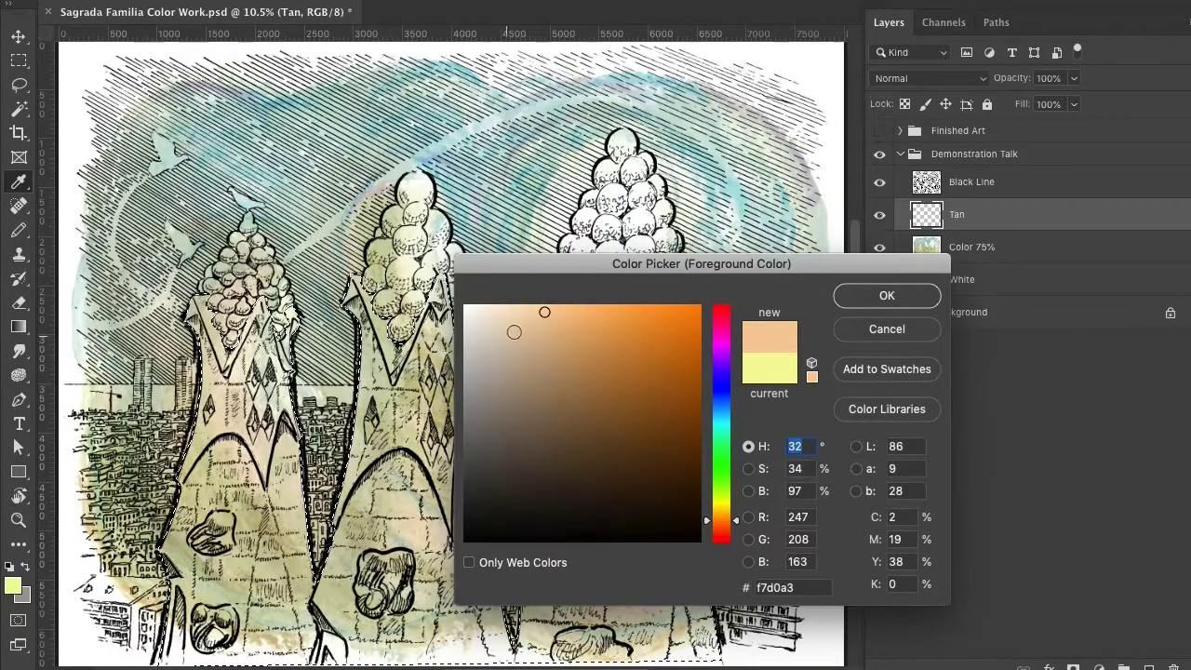
pyautogui.click(510, 332)
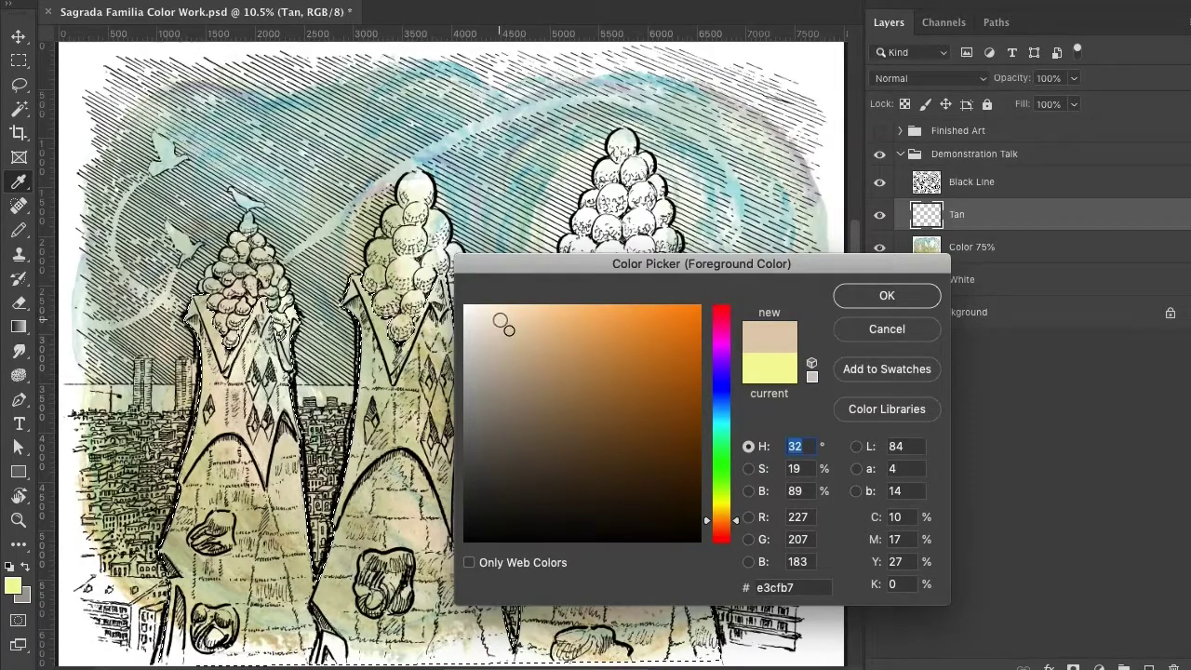
pyautogui.click(499, 320)
pyautogui.click(862, 294)
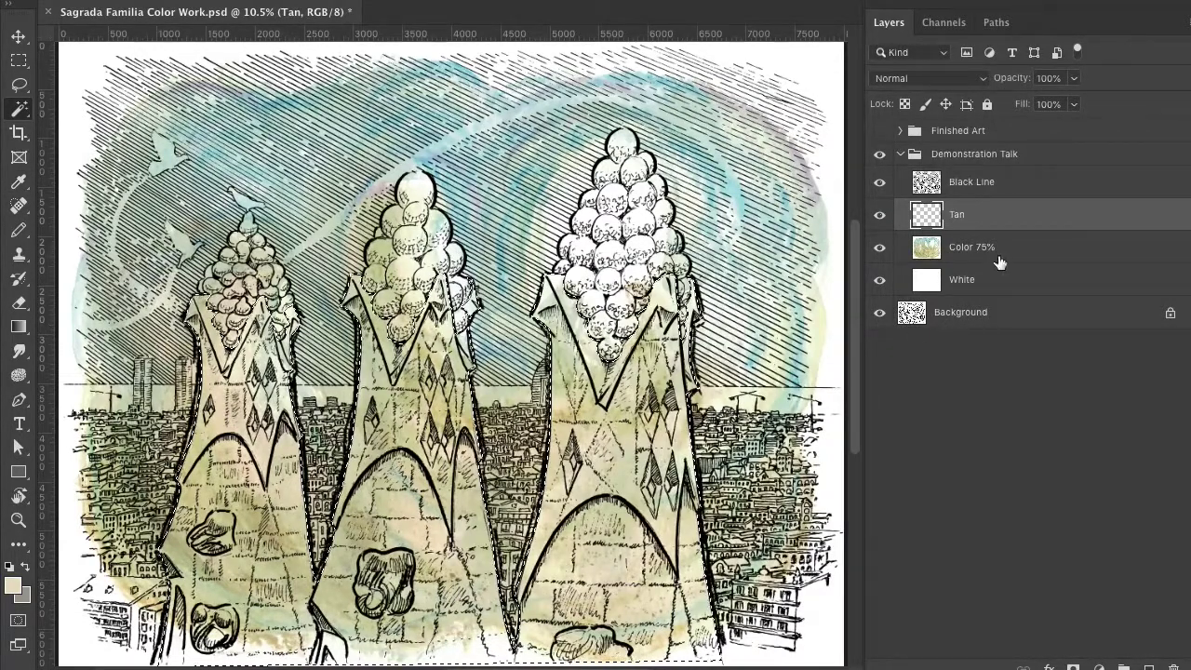
# Fill the steeple selection on the Tan layer with the tan foreground colour.
pyautogui.hotkey('alt', 'BackSpace')
pyautogui.click(203, 0)
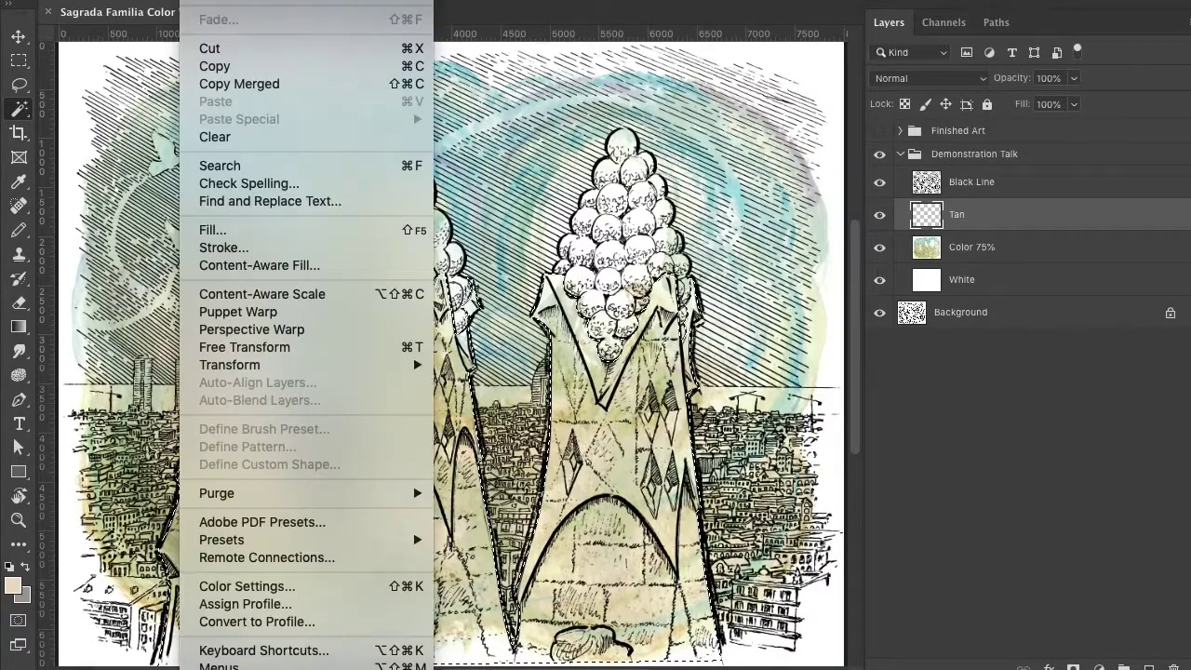
pyautogui.click(210, 230)
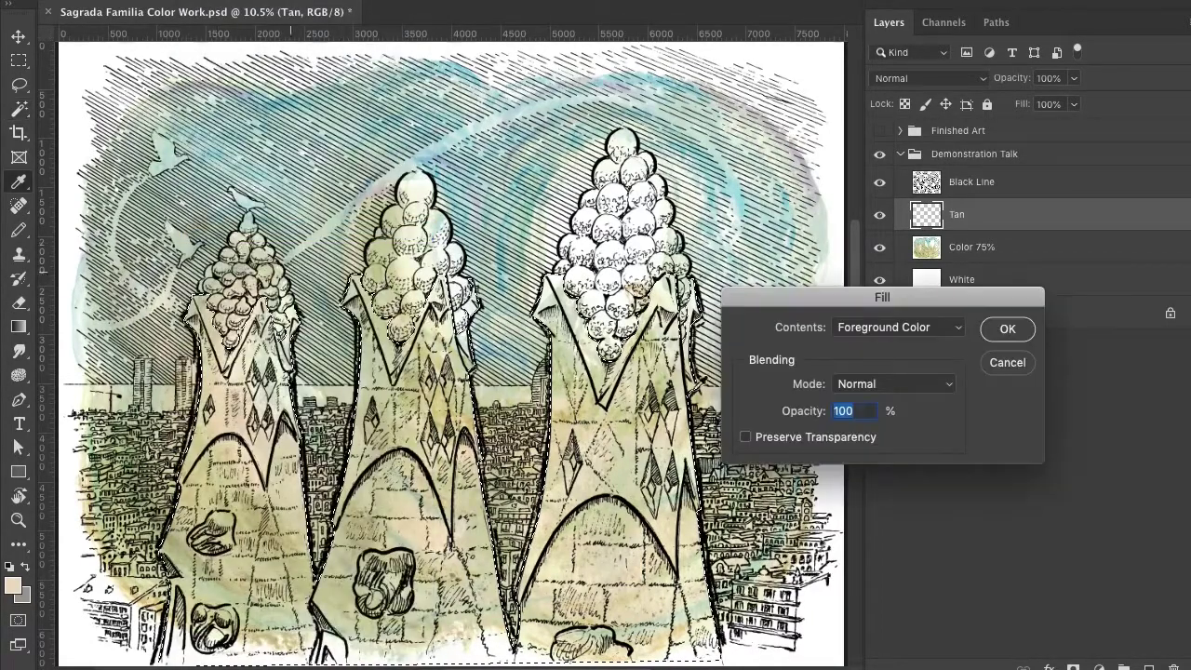
pyautogui.click(1003, 329)
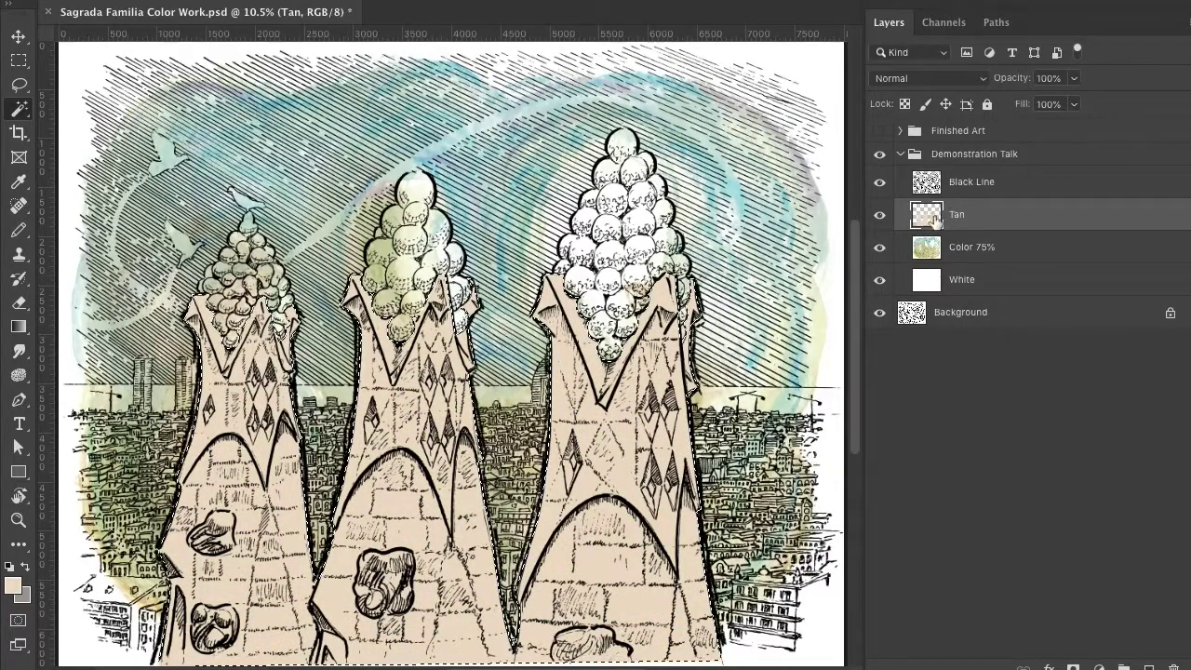
# Set the Tan layer's blend mode to Color and toggle its visibility to compare.
pyautogui.click(984, 80)
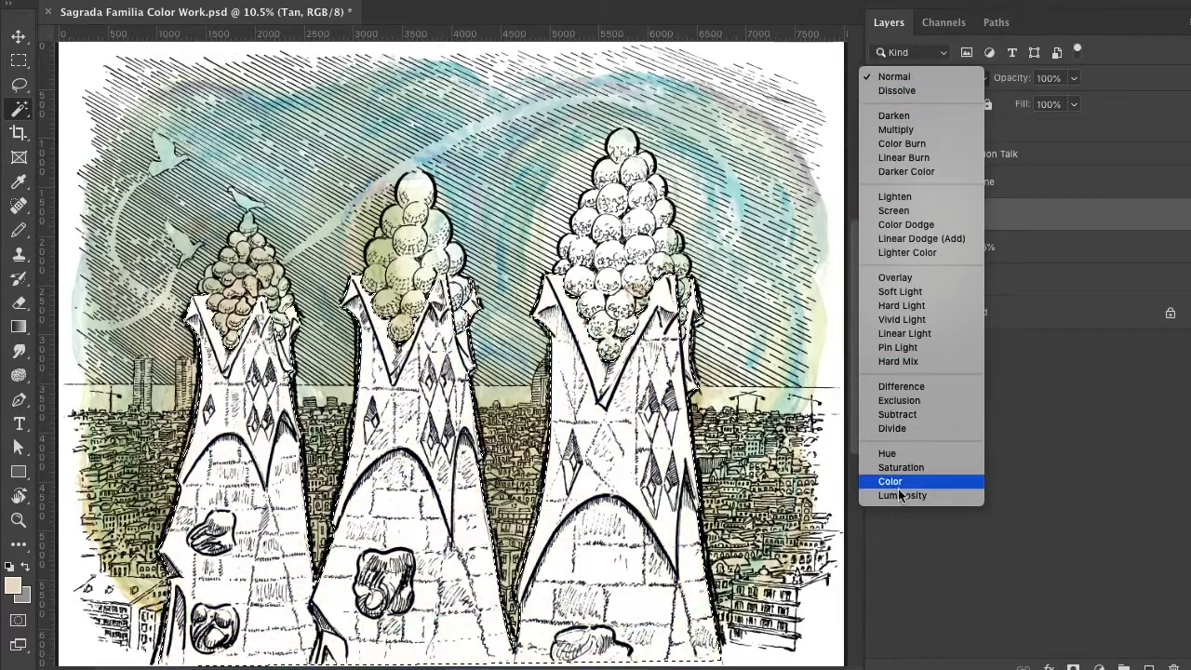
pyautogui.click(898, 482)
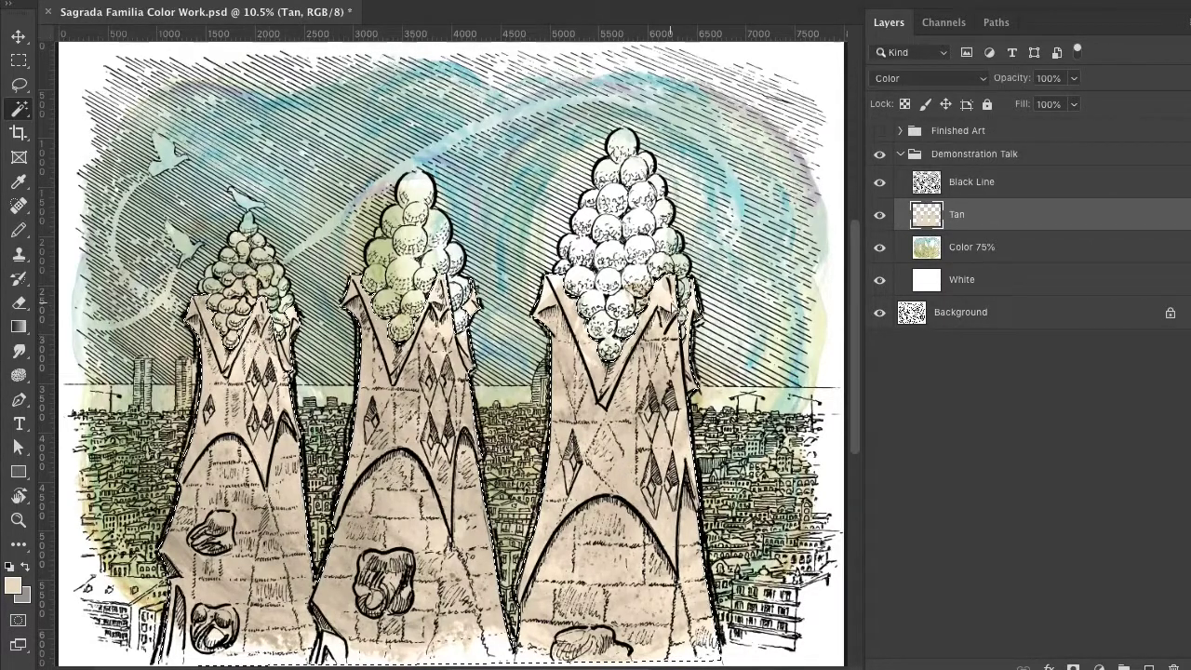
pyautogui.click(880, 217)
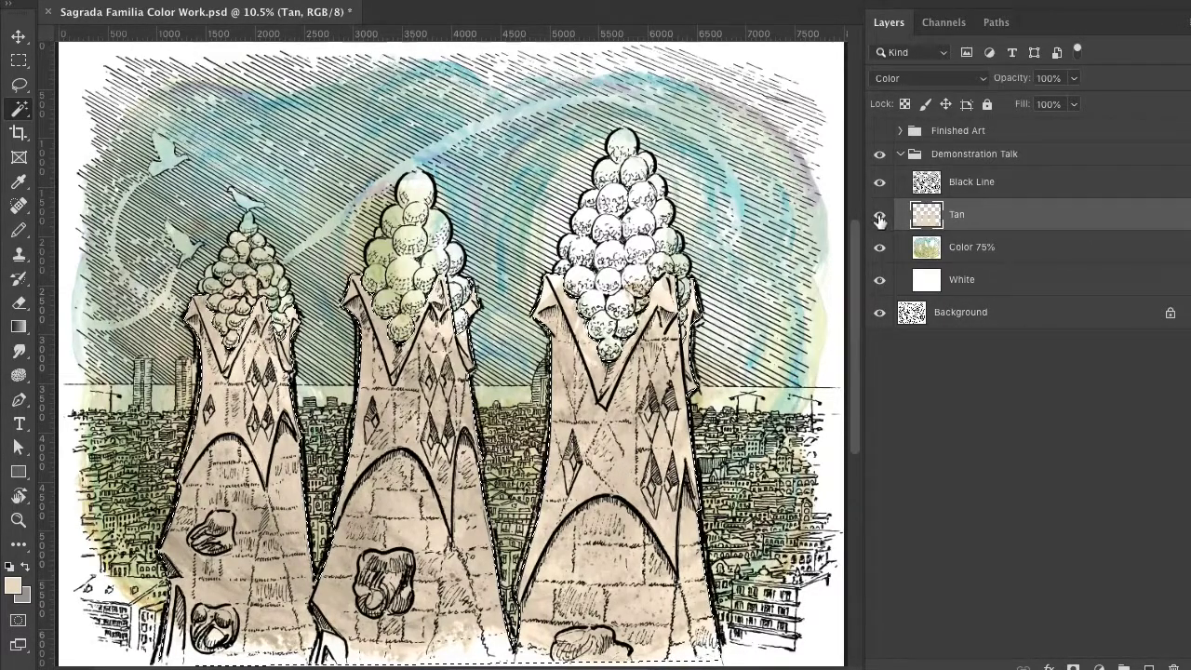
pyautogui.click(880, 217)
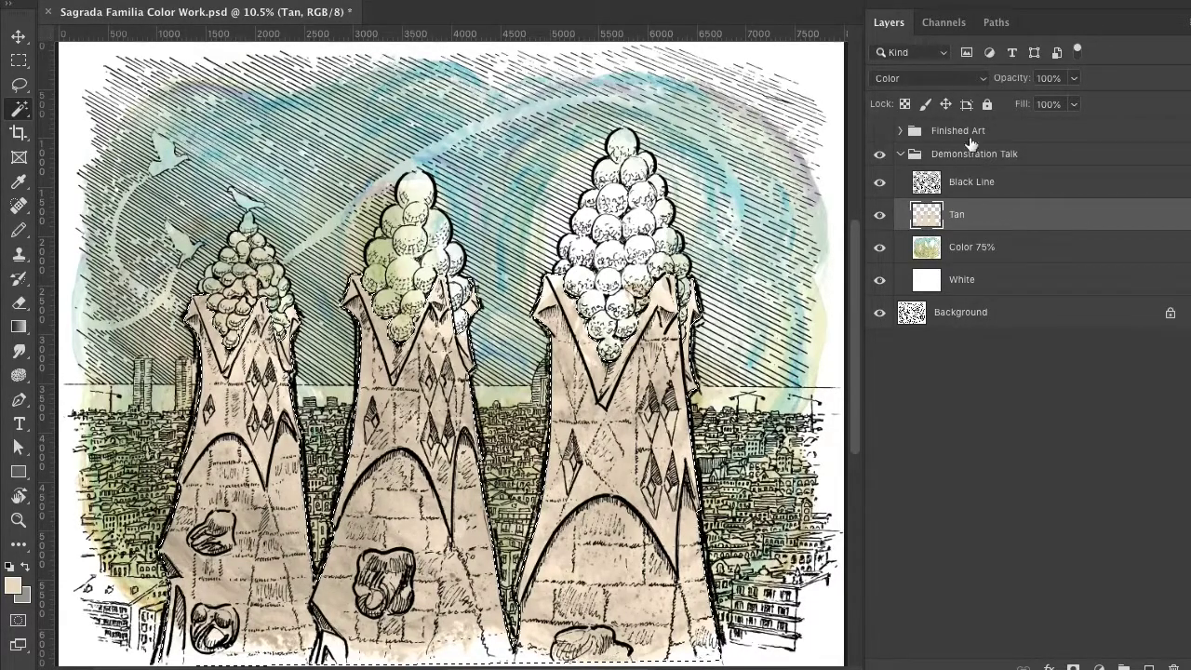
pyautogui.click(998, 26)
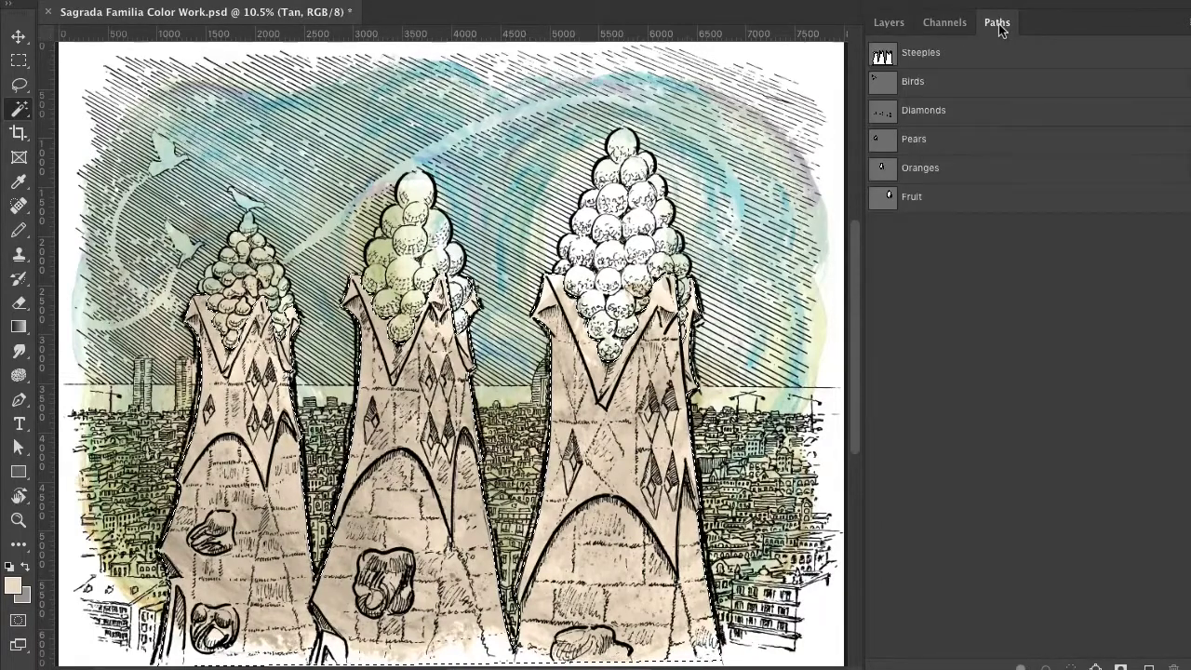
# Make a 3-pixel feathered selection from the Birds path.
pyautogui.click(957, 90)
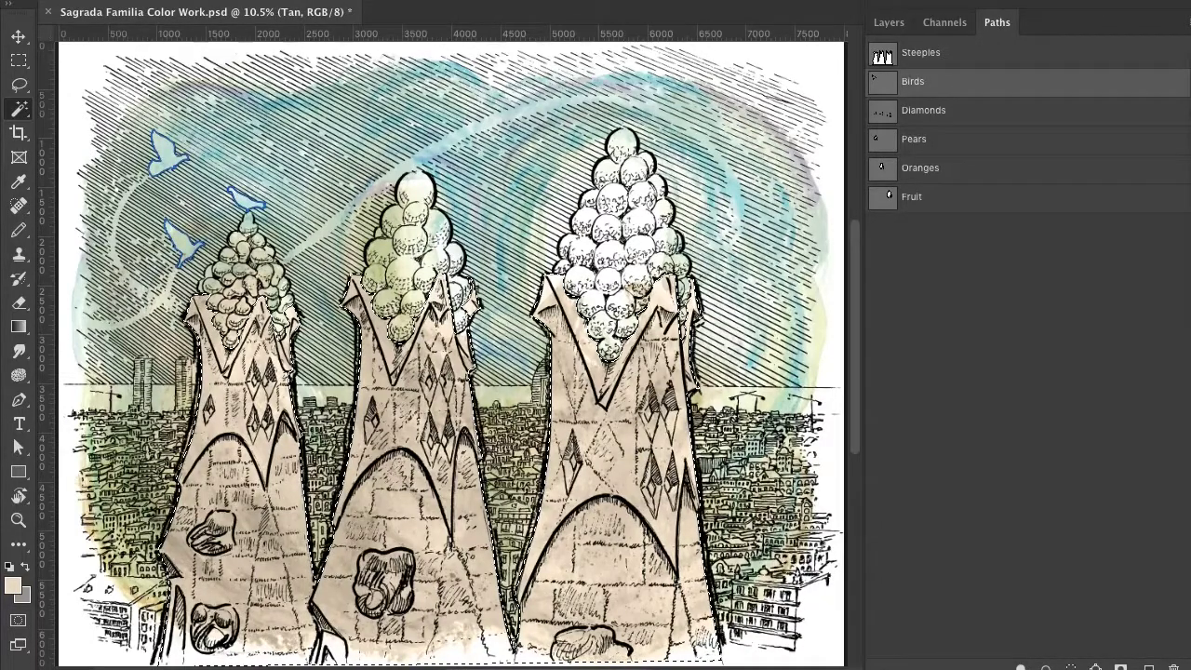
pyautogui.keyDown('alt'); pyautogui.click(1070, 667); pyautogui.keyUp('alt')
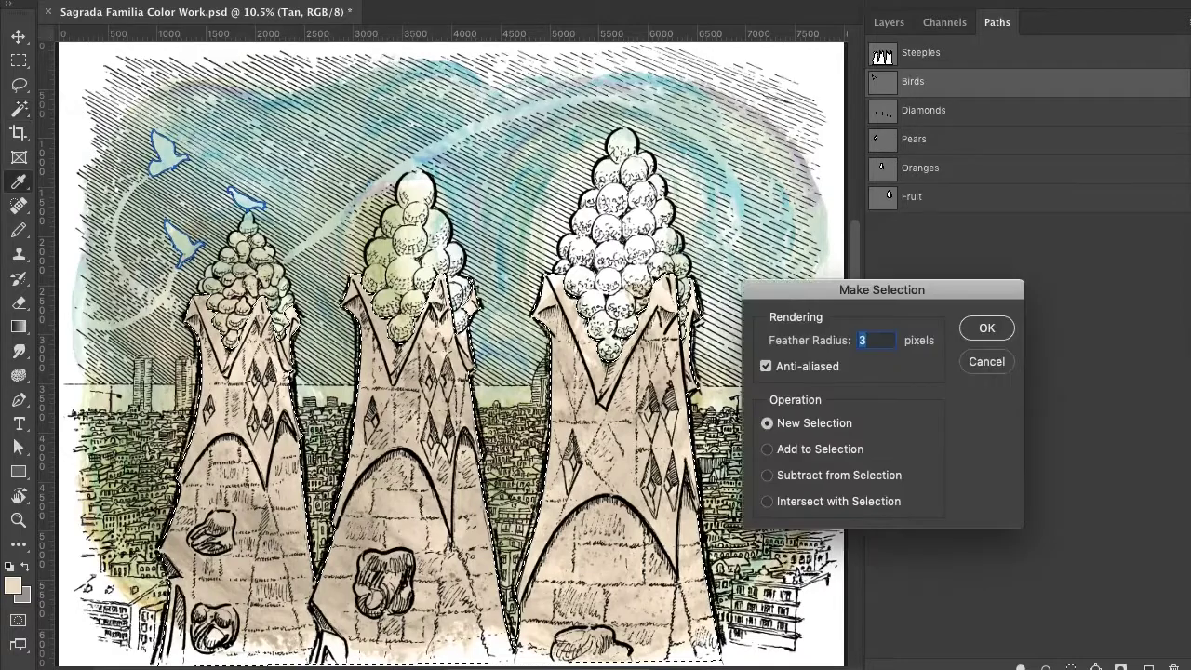
pyautogui.click(986, 328)
pyautogui.press('w')
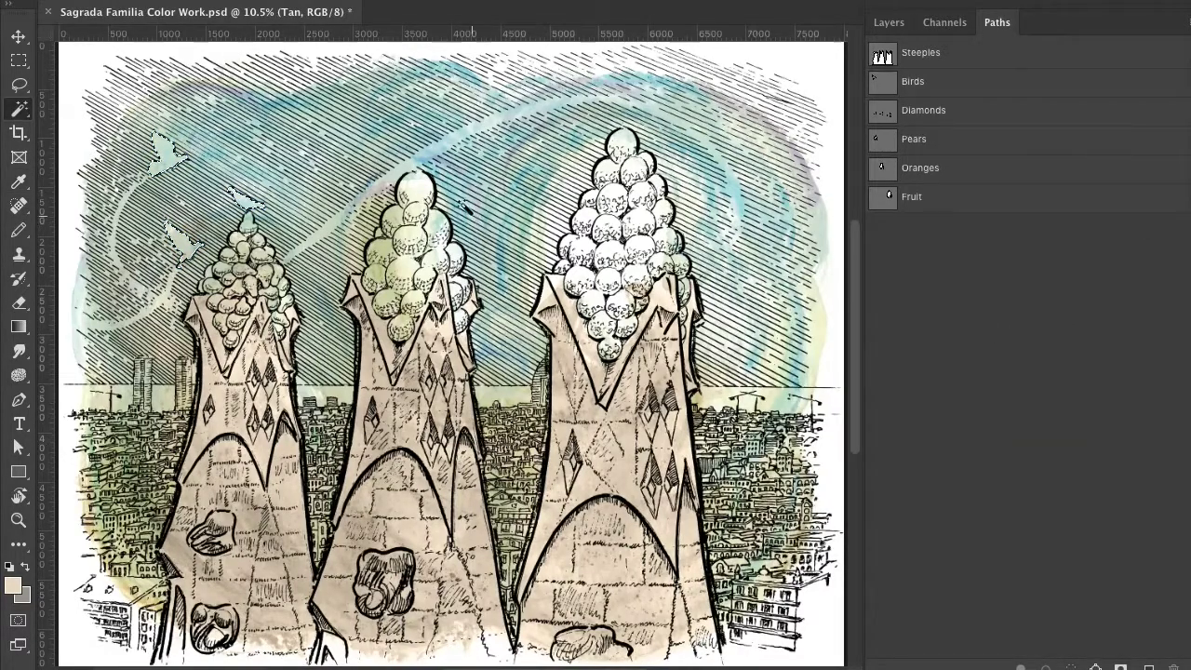
# Add a new layer named Birds above Tan.
pyautogui.click(904, 24)
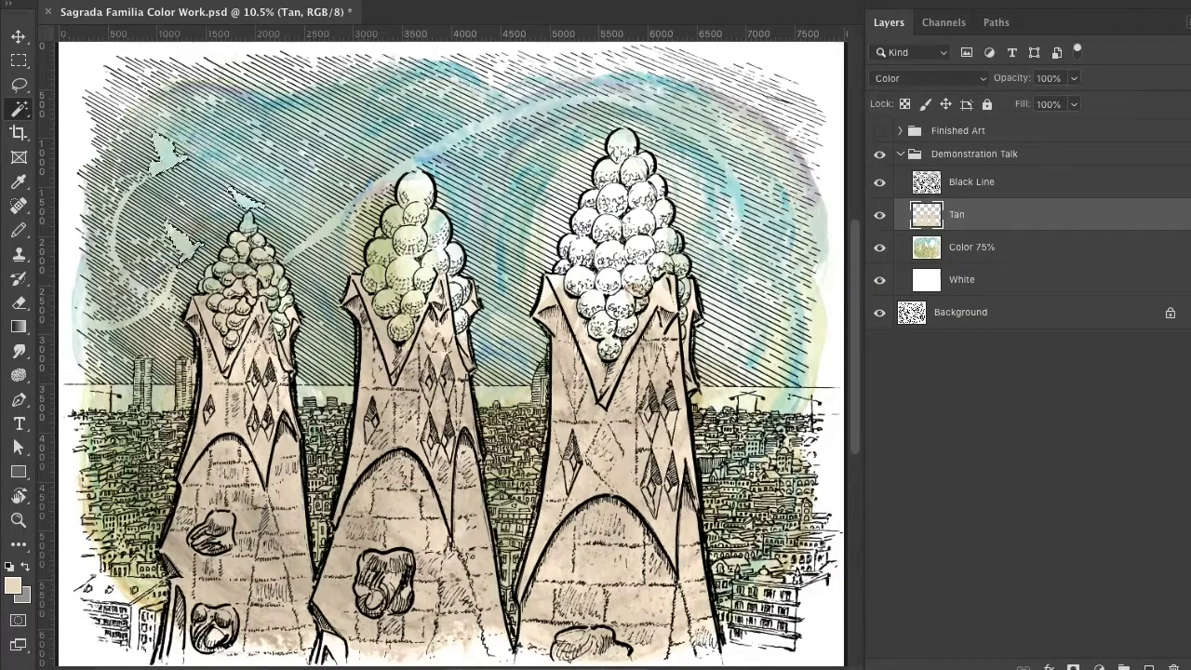
pyautogui.press('super+shift+n')
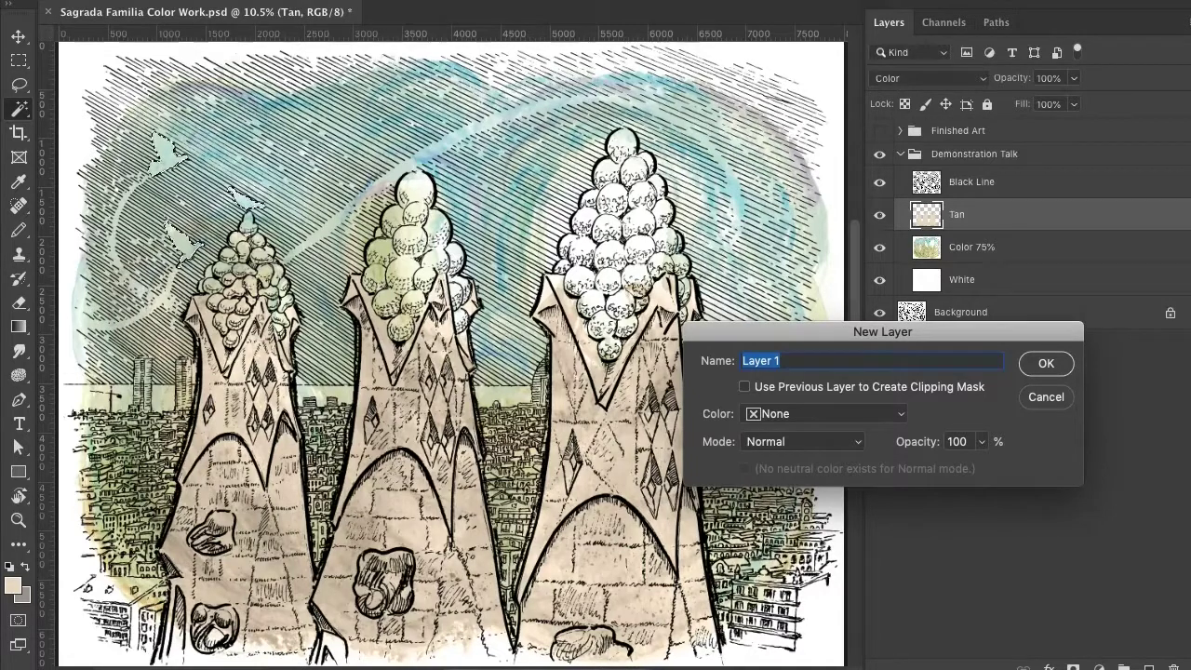
pyautogui.write('Birds')
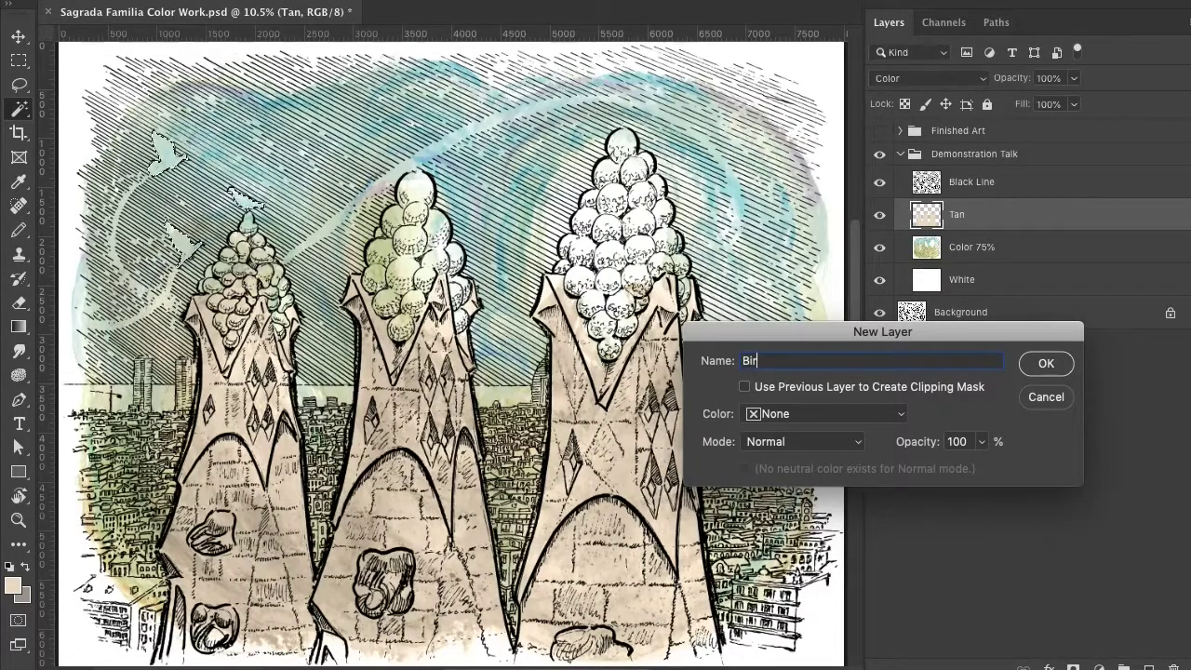
pyautogui.click(1046, 364)
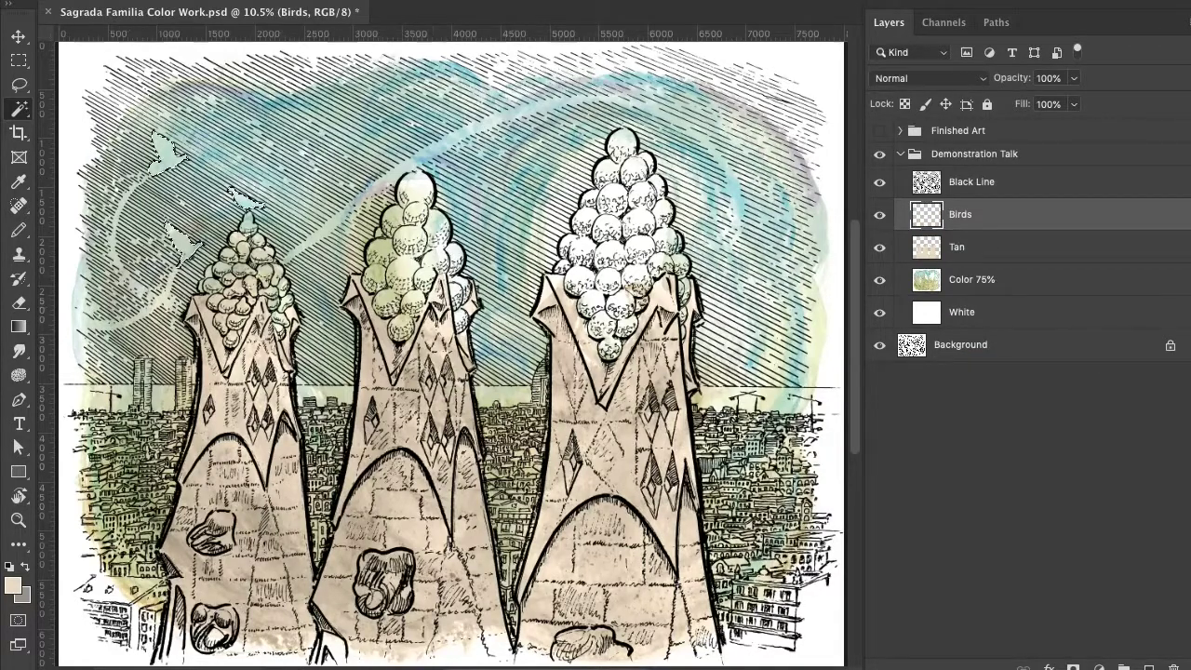
# Fill the bird selection with White on the Birds layer.
pyautogui.click(197, 0)
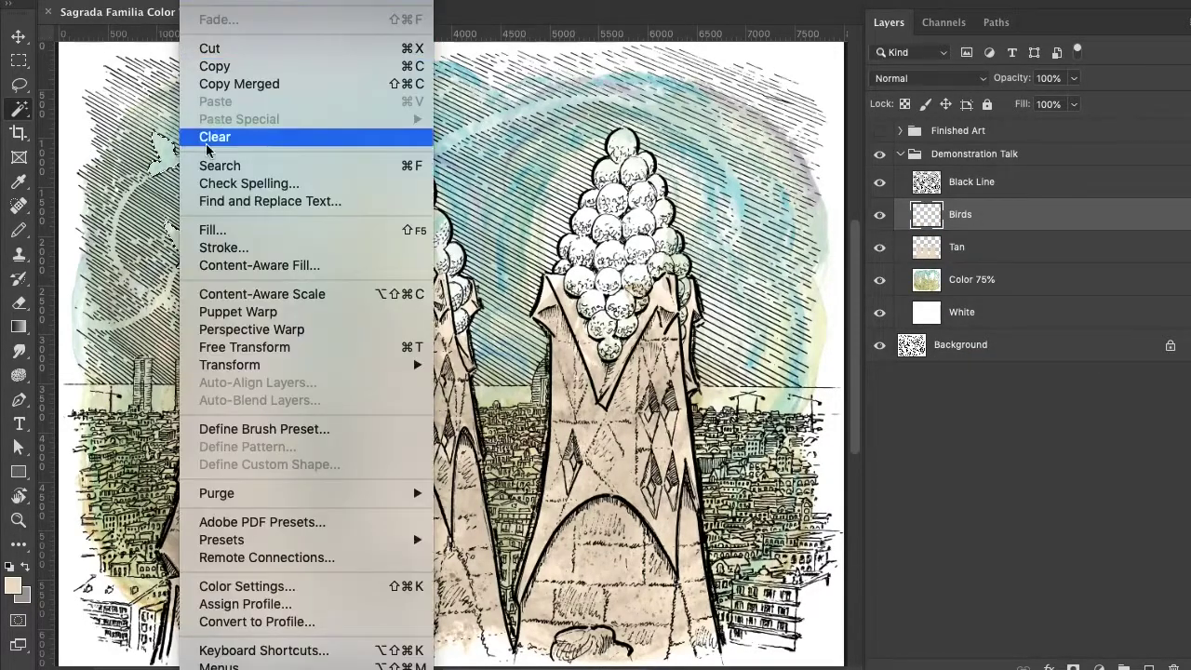
pyautogui.click(216, 228)
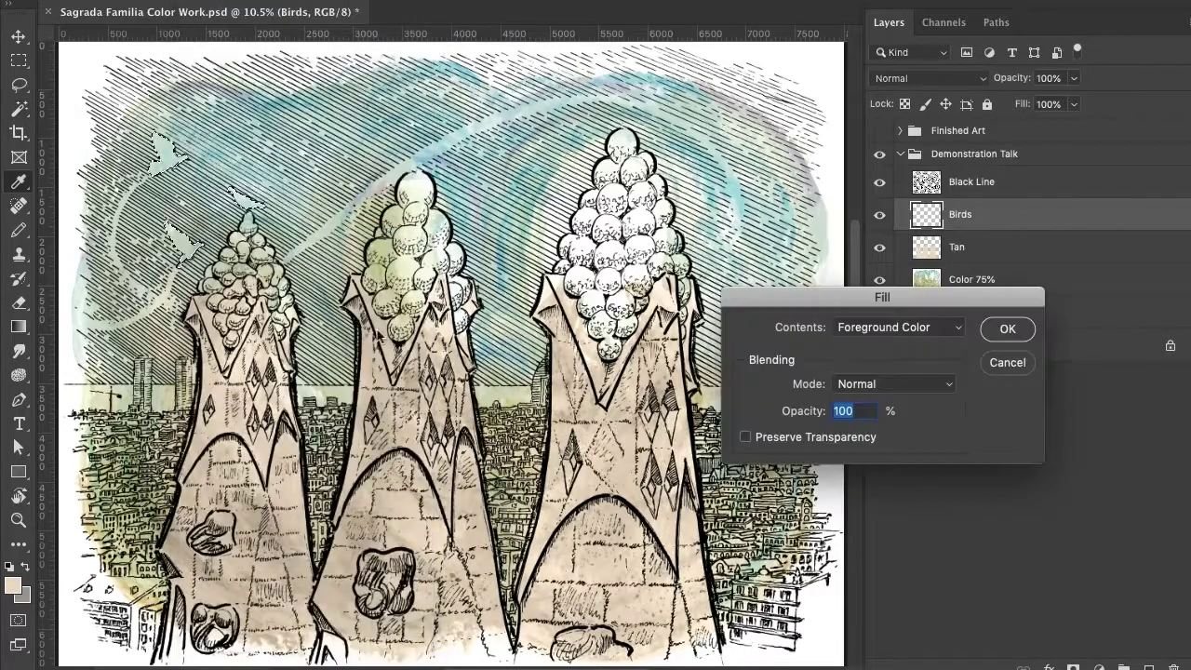
pyautogui.click(947, 335)
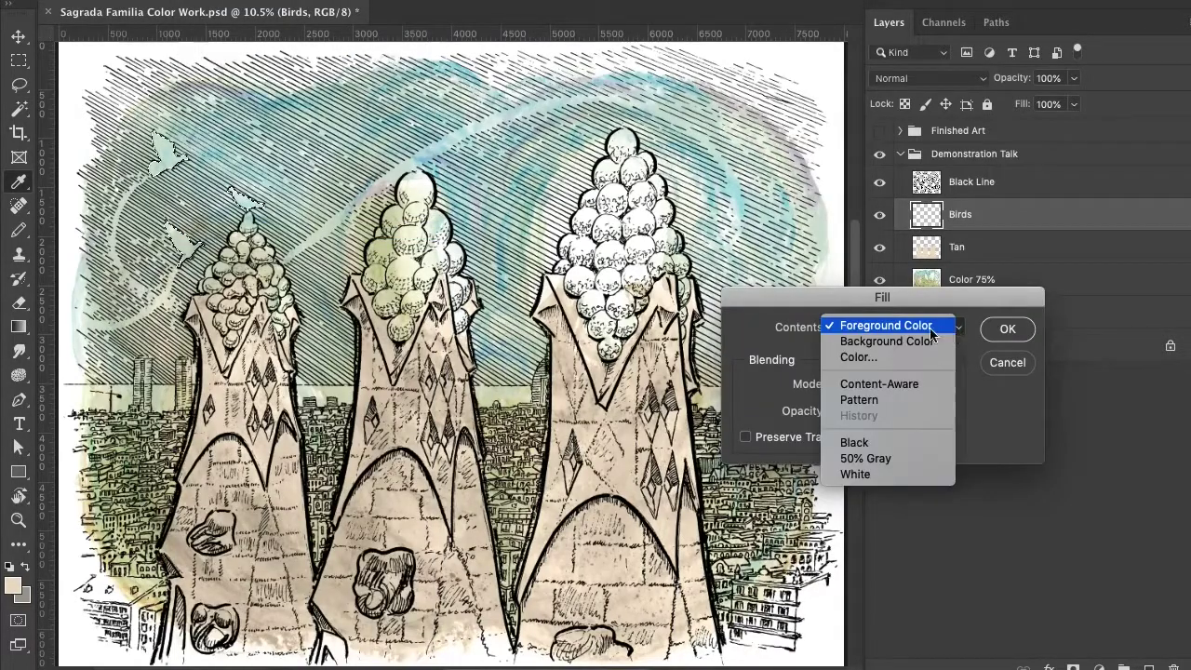
pyautogui.click(874, 474)
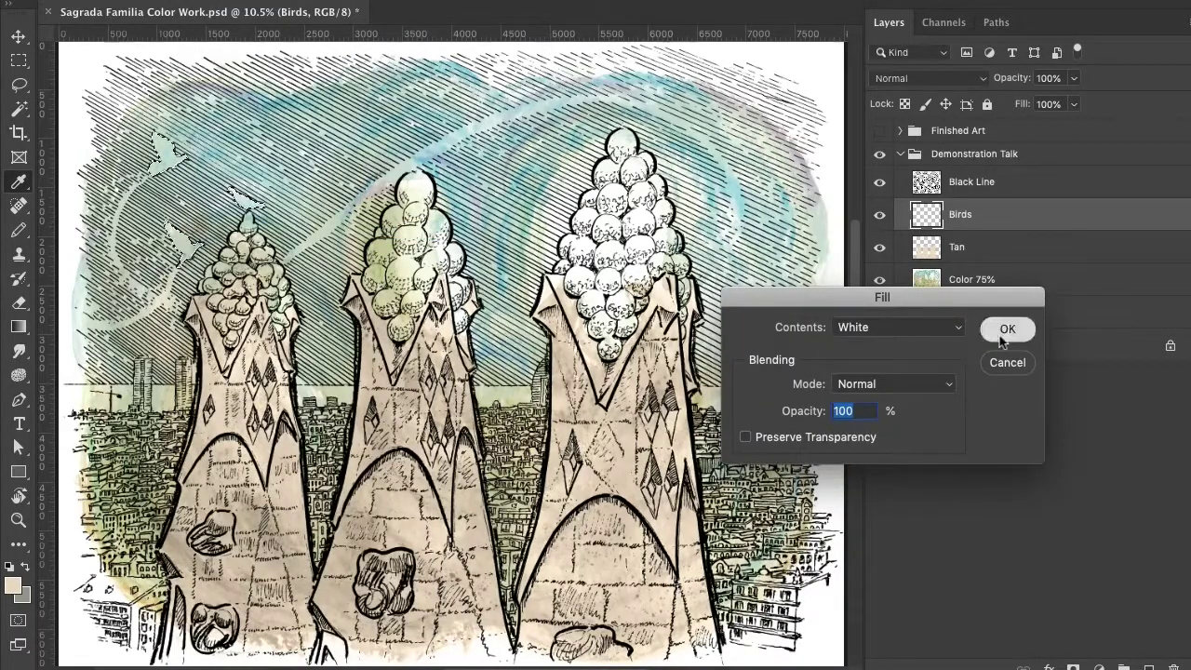
pyautogui.click(1007, 329)
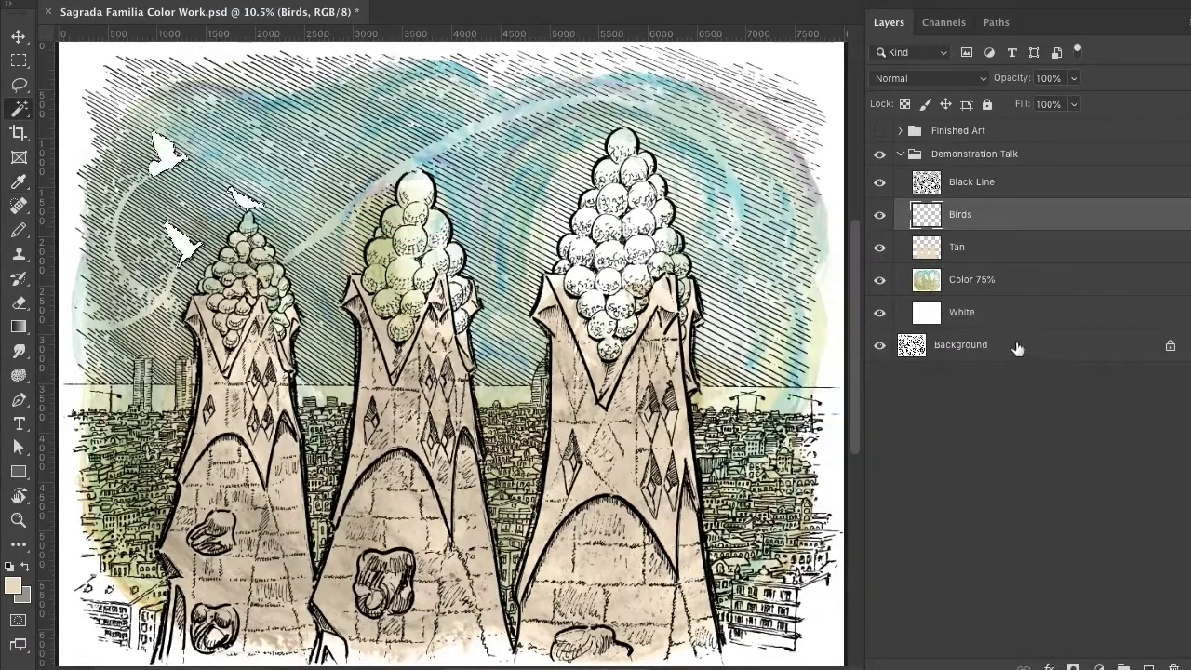
# Set the Birds layer to Hard Light blend mode at 80% opacity.
pyautogui.click(983, 82)
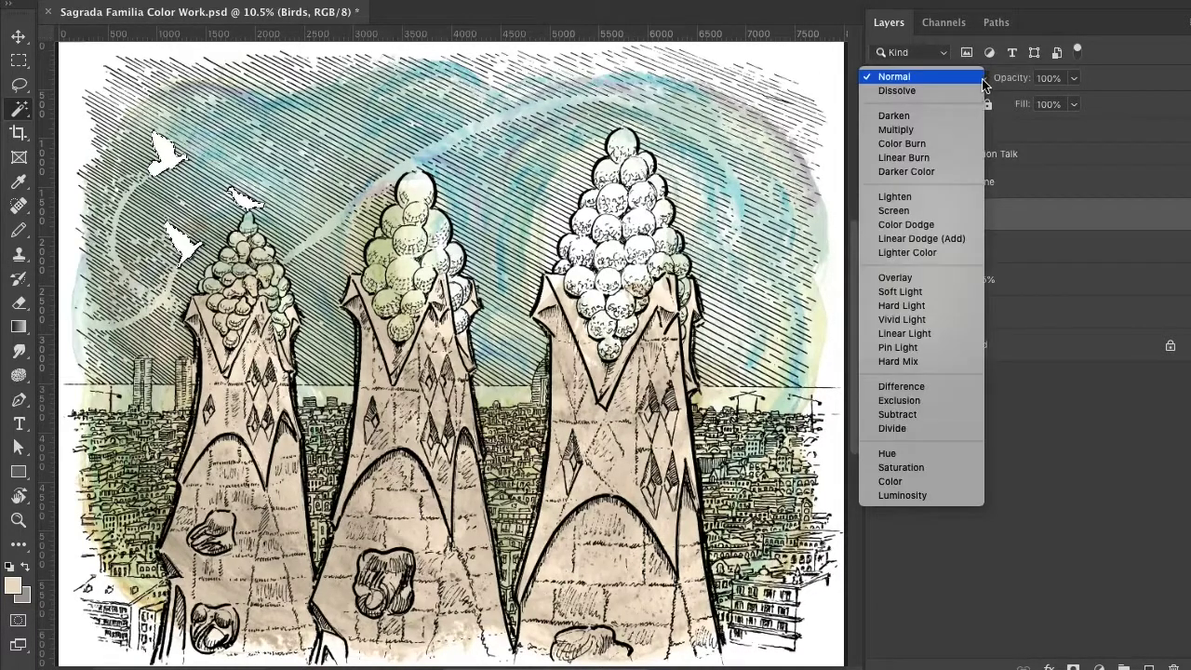
pyautogui.click(917, 312)
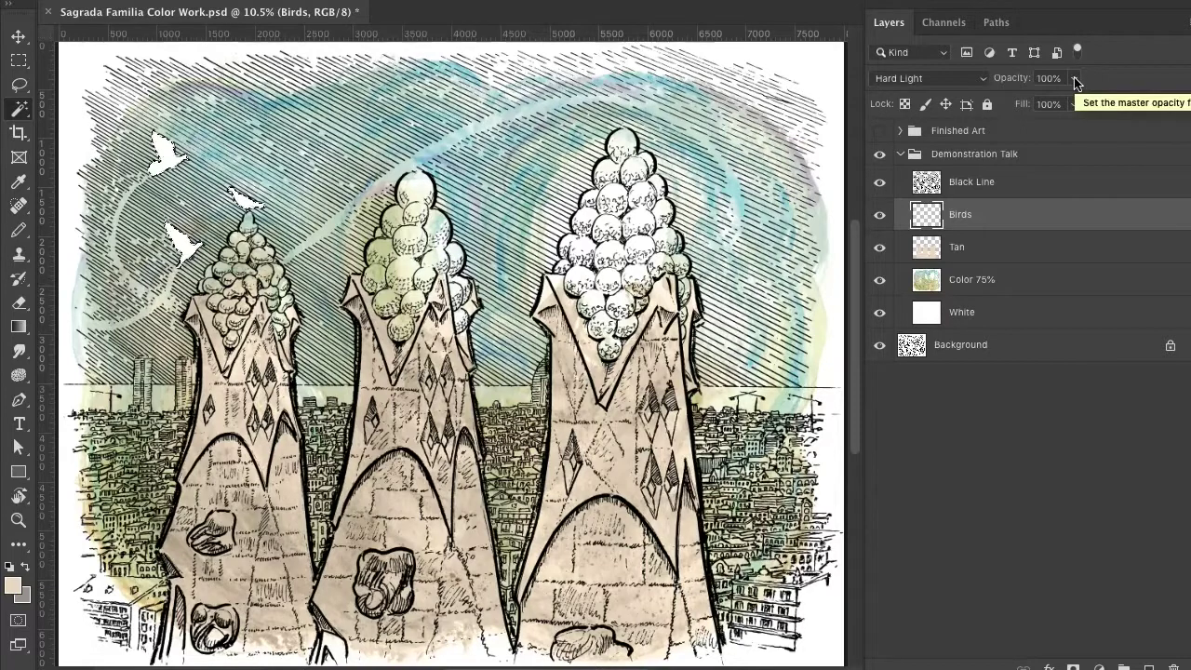
pyautogui.click(1073, 80)
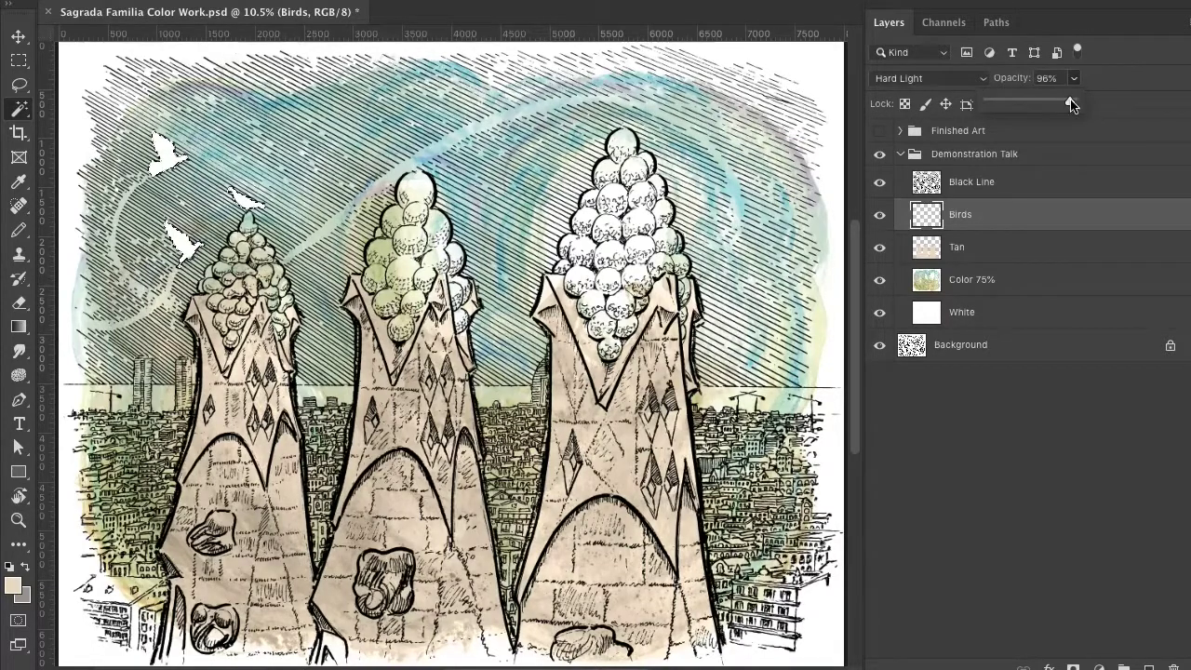
pyautogui.moveTo(1071, 104); pyautogui.dragTo(1058, 107)
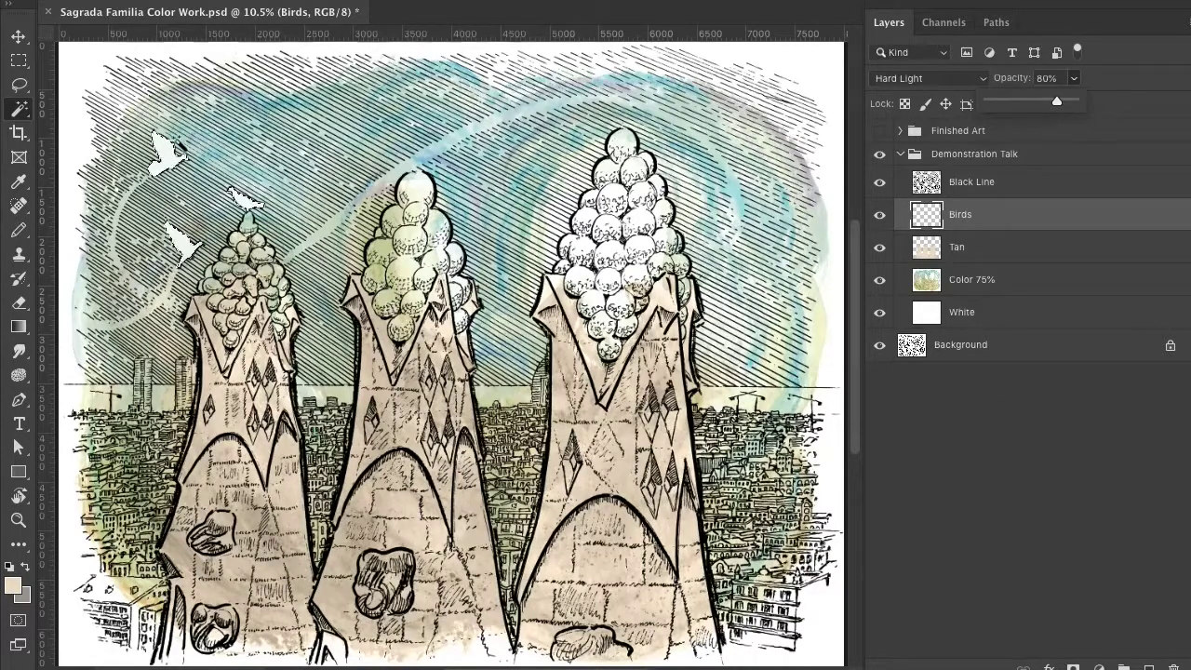
# Deselect the Birds layer and drop the active bird selection.
pyautogui.click(17, 39)
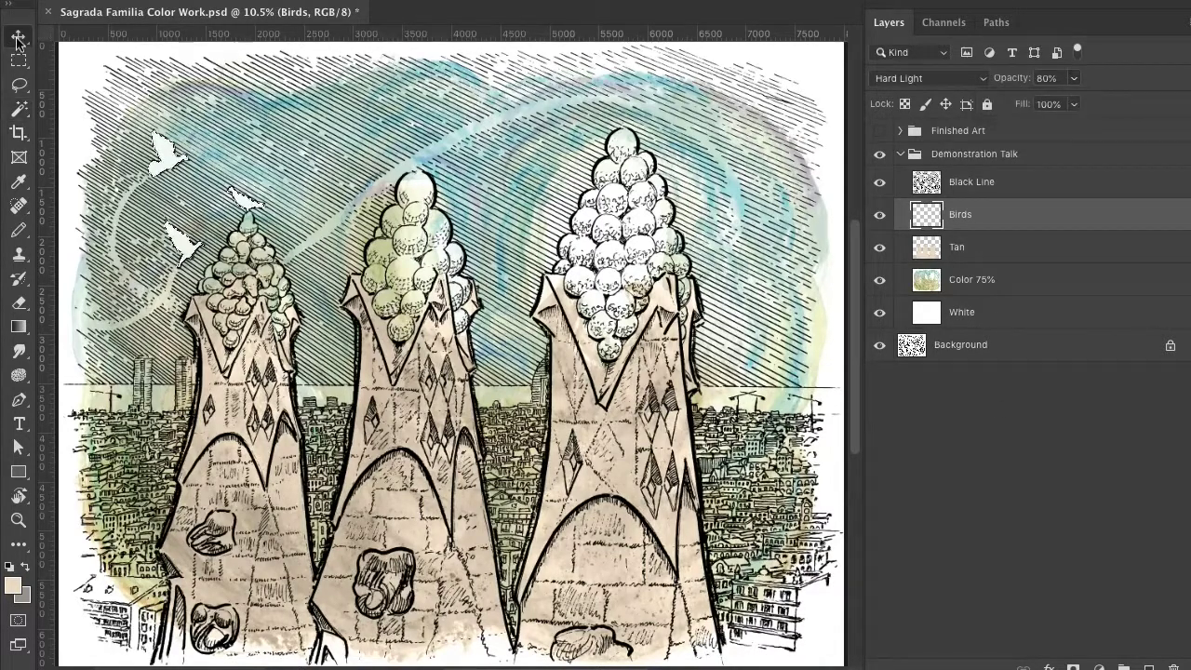
pyautogui.click(964, 419)
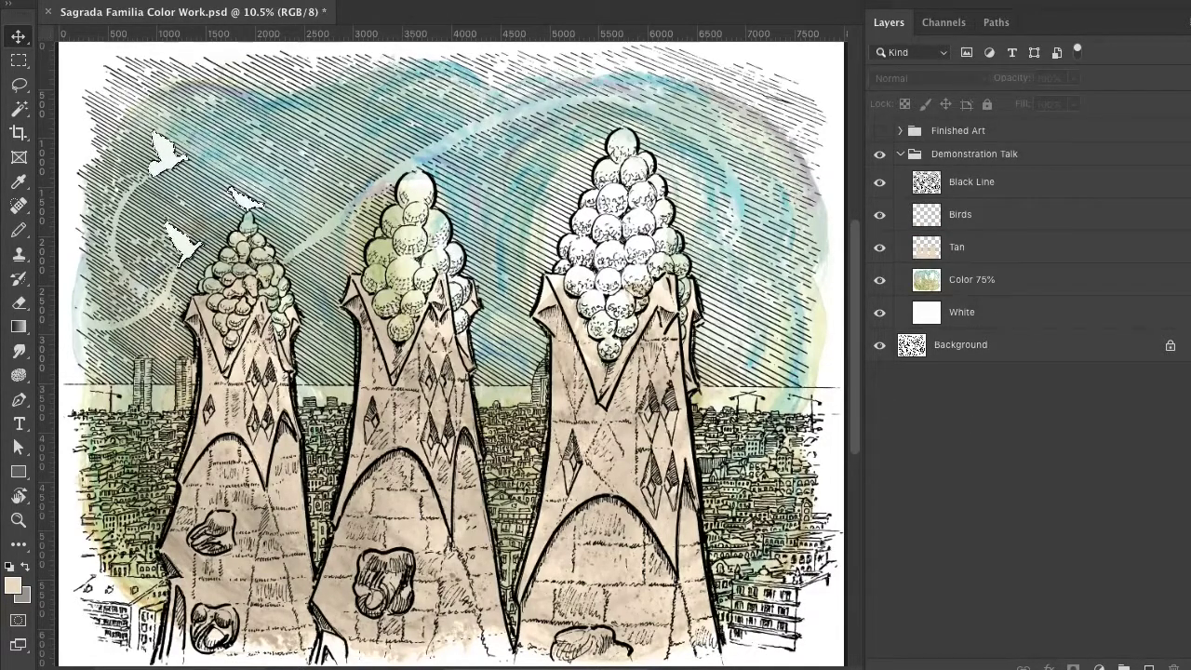
pyautogui.click(386, 0)
pyautogui.click(943, 524)
# Make a 3-pixel feathered selection from the Diamonds path, then return to Layers.
pyautogui.click(1003, 24)
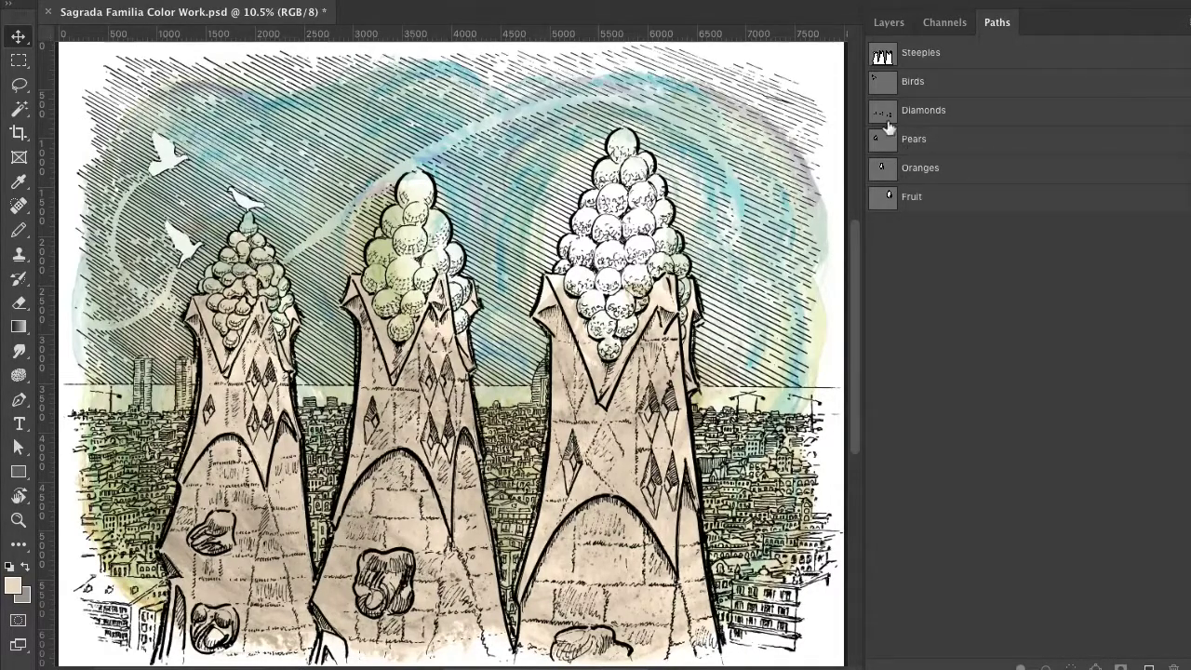
pyautogui.click(945, 116)
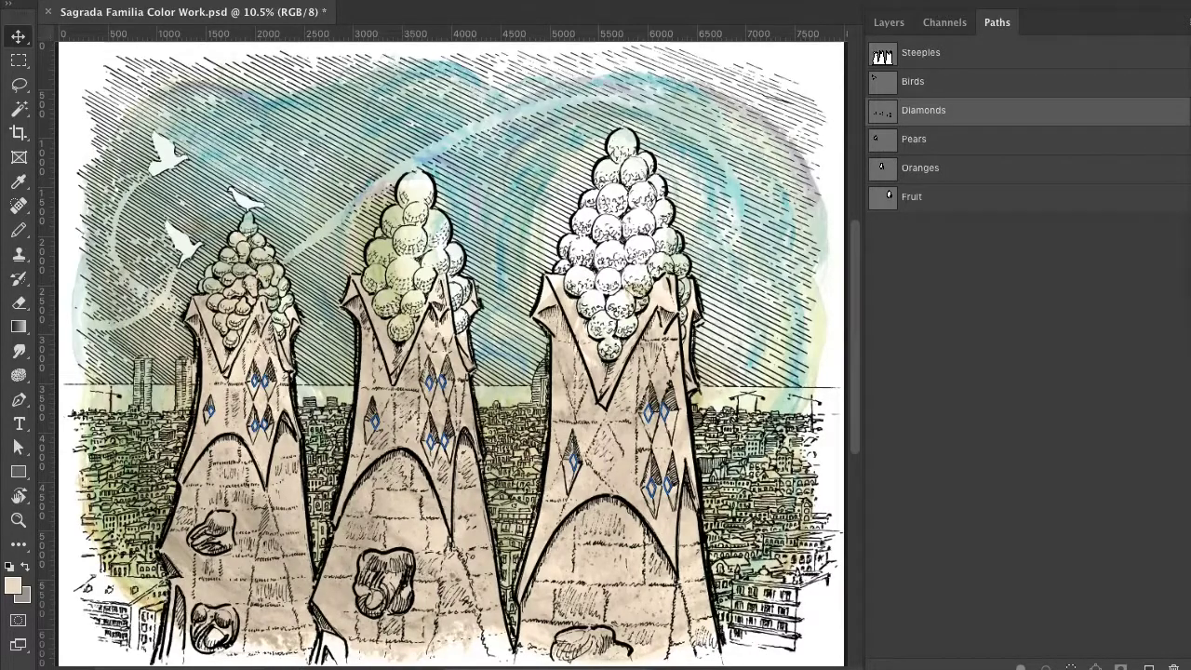
pyautogui.keyDown('alt'); pyautogui.click(1070, 667); pyautogui.keyUp('alt')
pyautogui.click(987, 327)
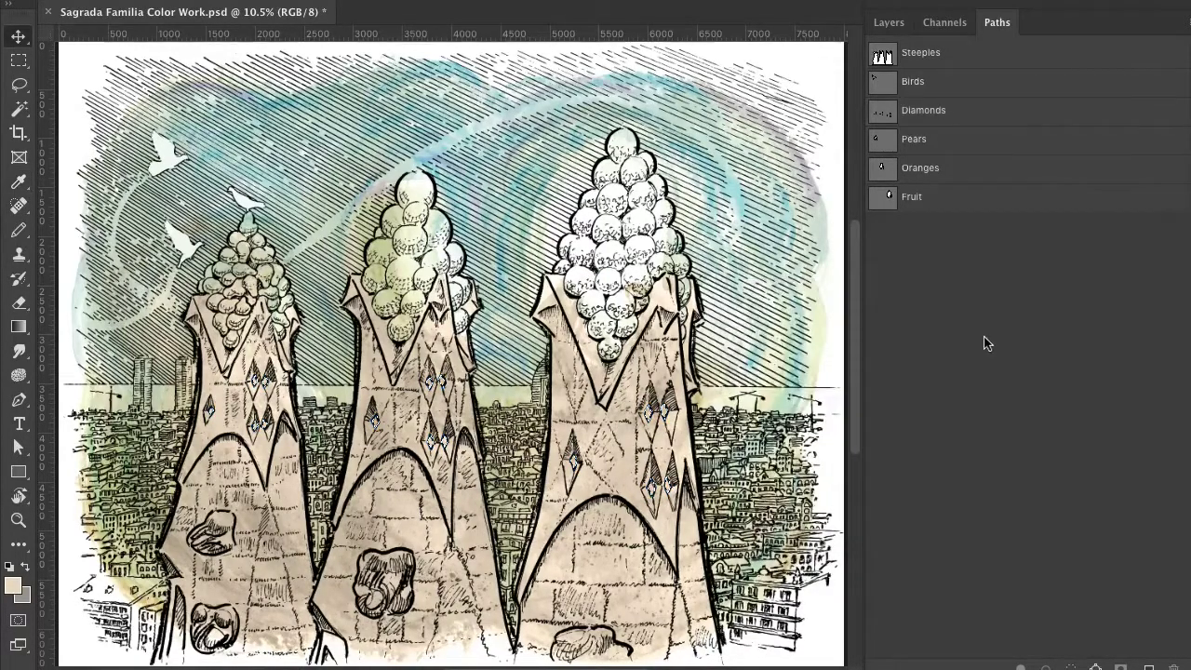
pyautogui.press('v')
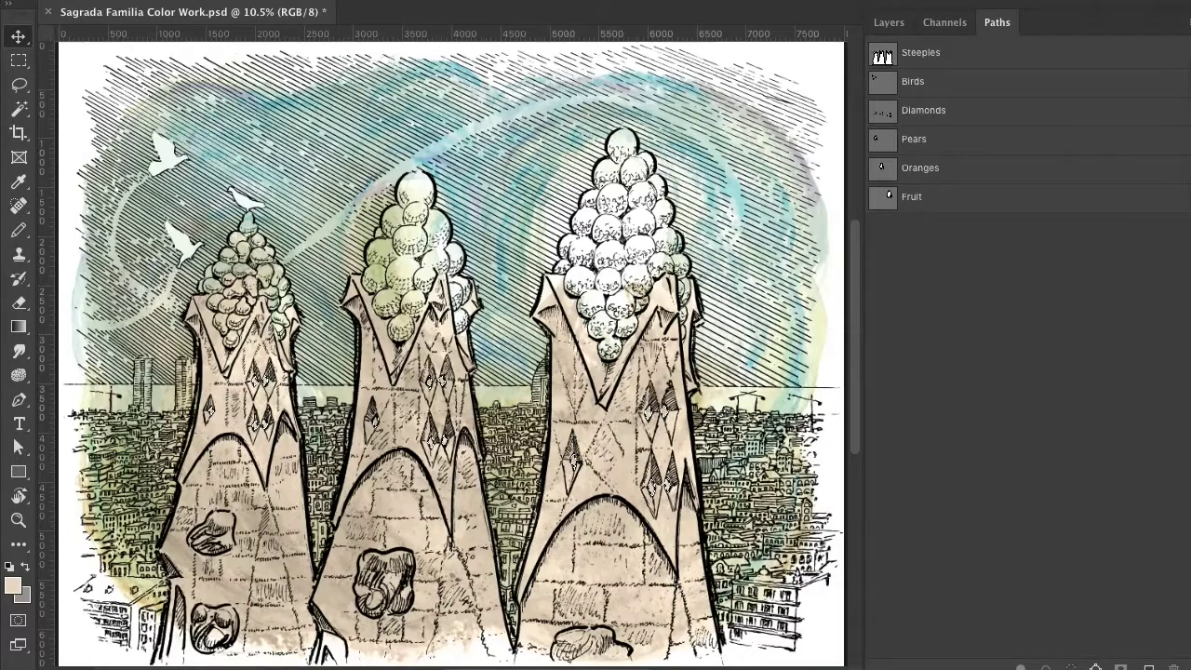
pyautogui.click(888, 22)
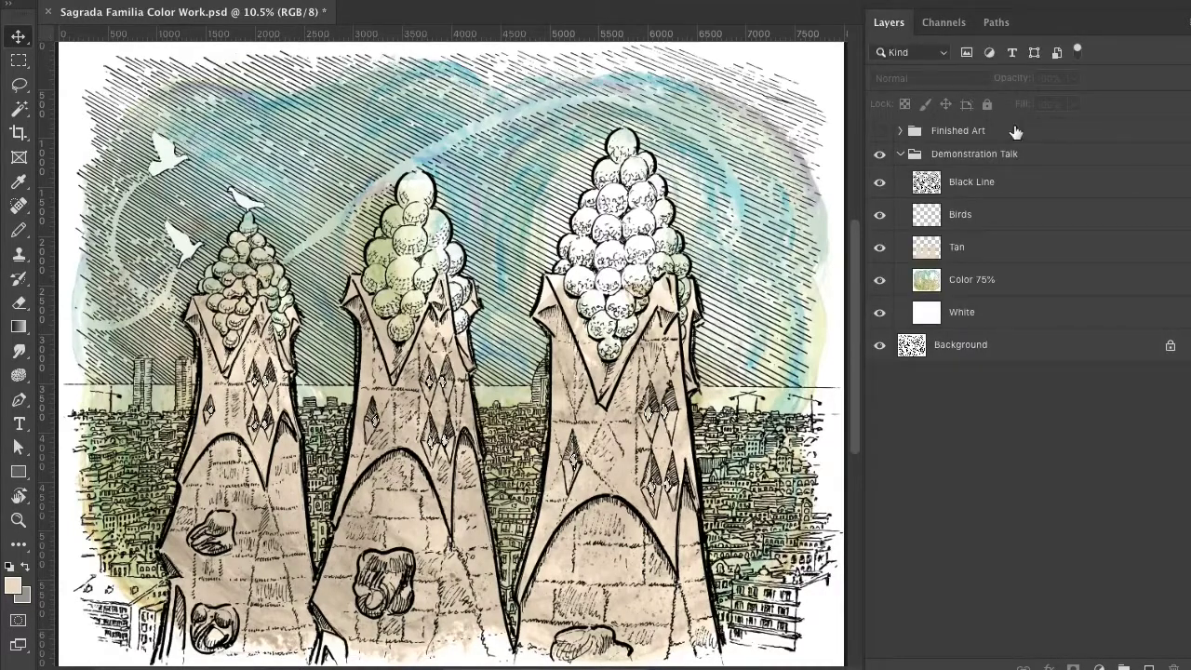
# Select the Birds layer and add a new layer named Diamonds above it.
pyautogui.click(992, 250)
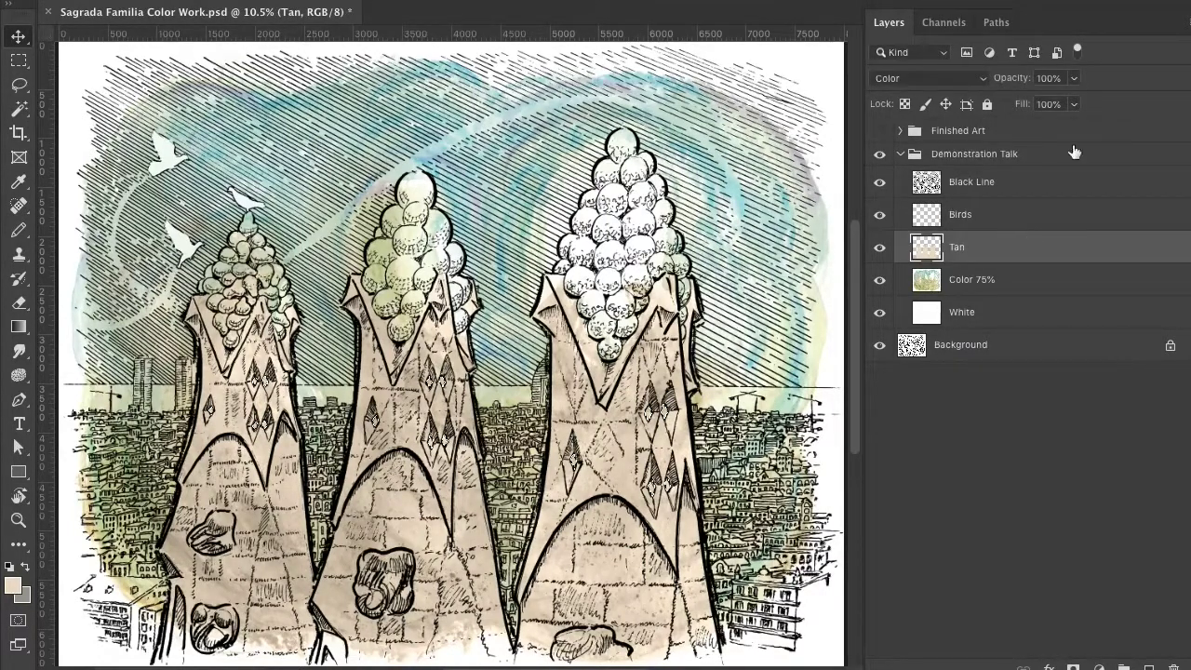
pyautogui.click(1012, 215)
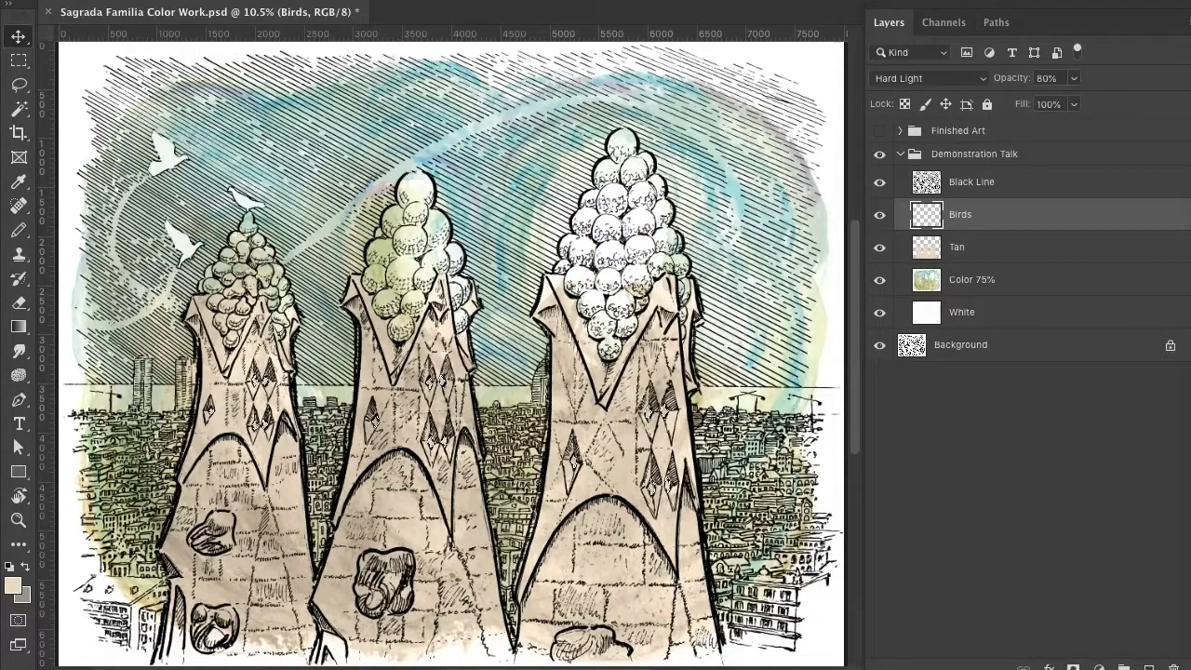
pyautogui.hotkey('ctrl', 'shift', 'n')
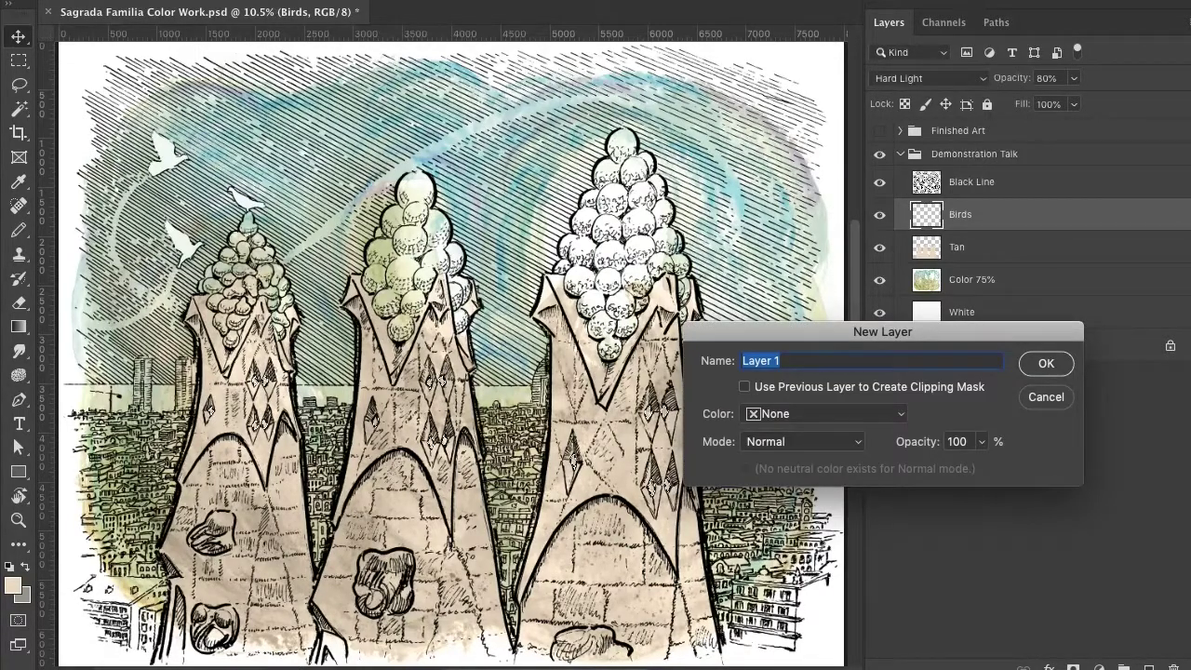
pyautogui.write('Diamonds')
pyautogui.click(1043, 366)
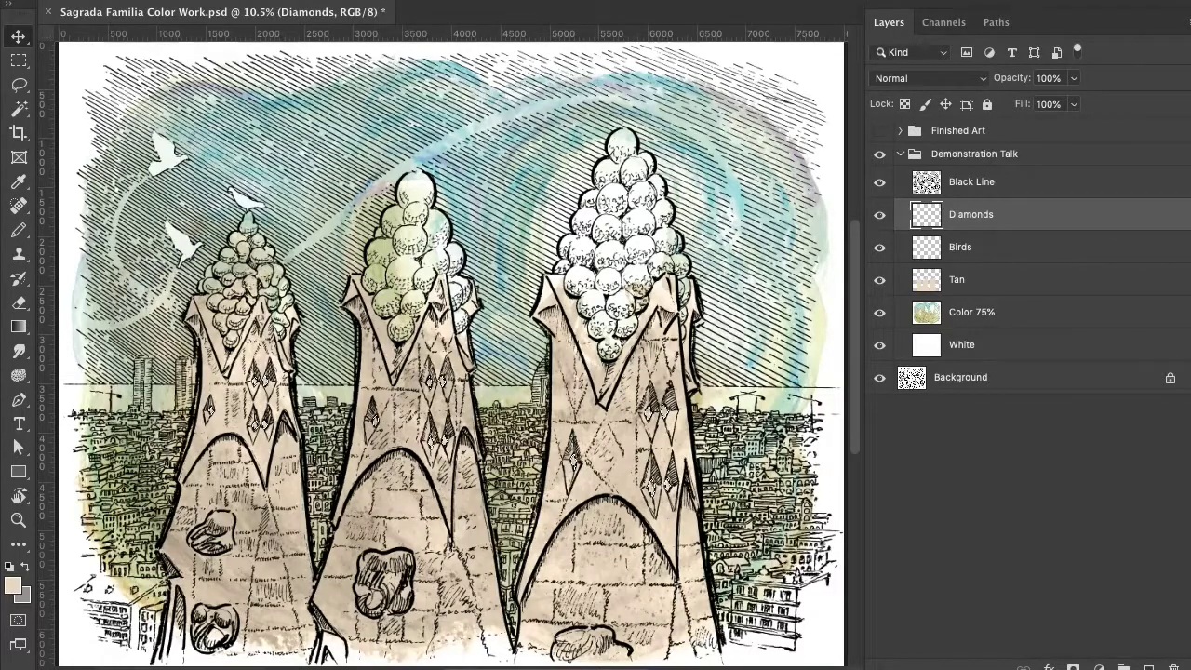
pyautogui.click(200, 0)
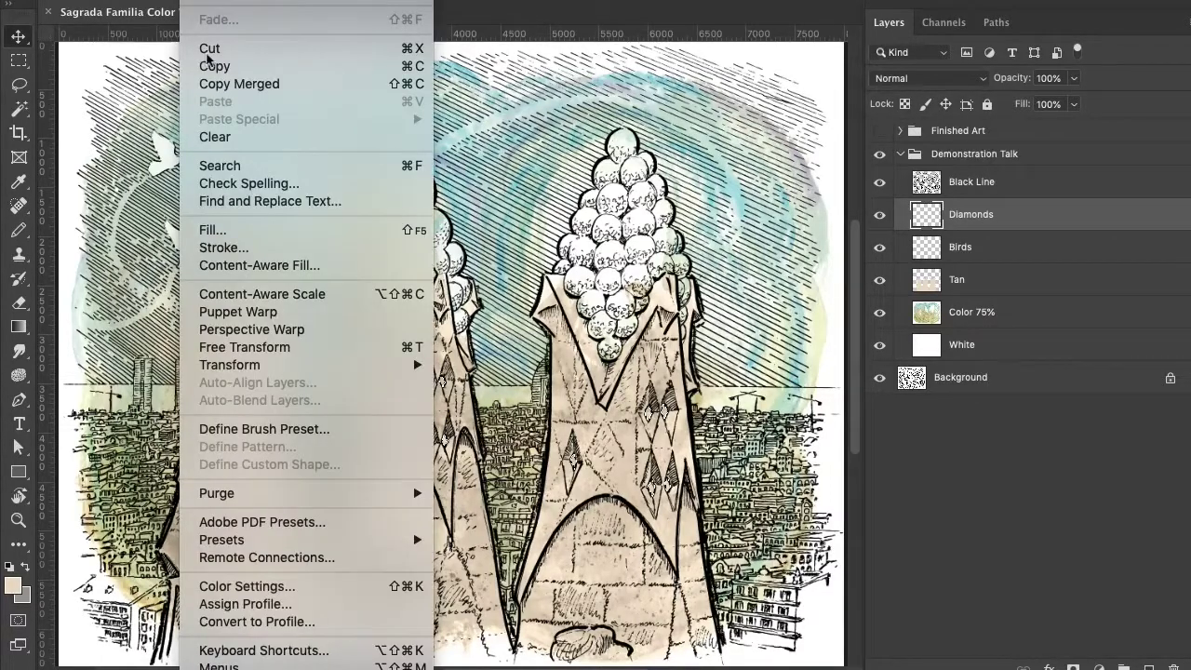
# Check the Fill dialog's contents options, then cancel without filling.
pyautogui.click(220, 231)
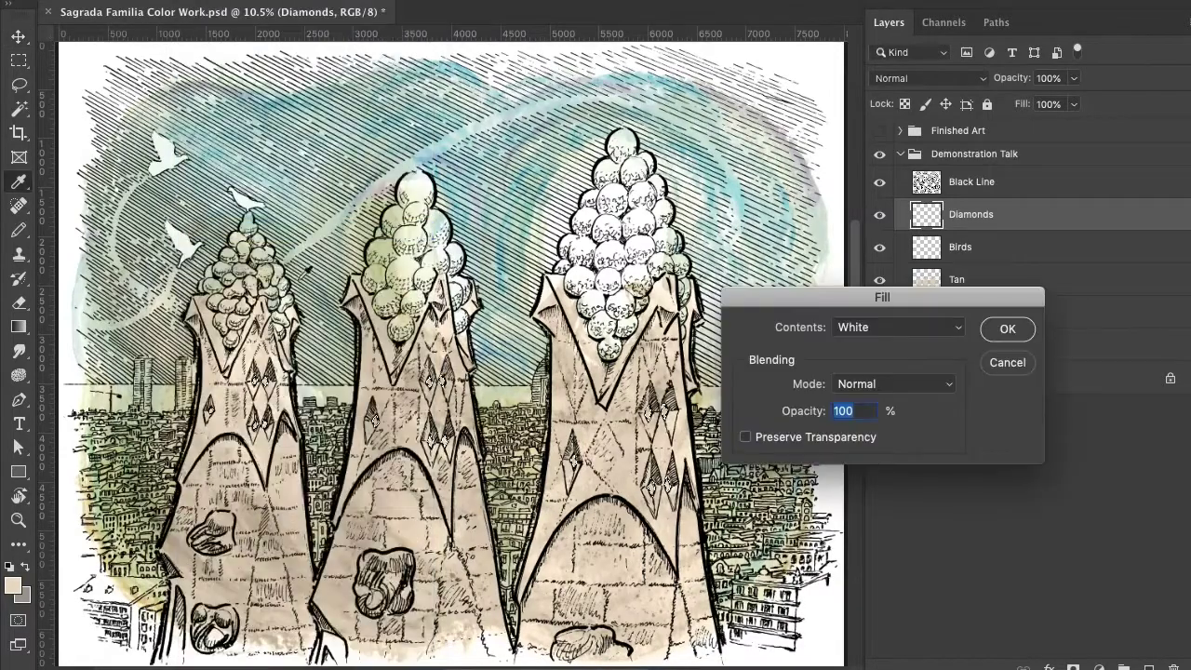
pyautogui.click(956, 328)
pyautogui.click(955, 327)
pyautogui.click(1008, 362)
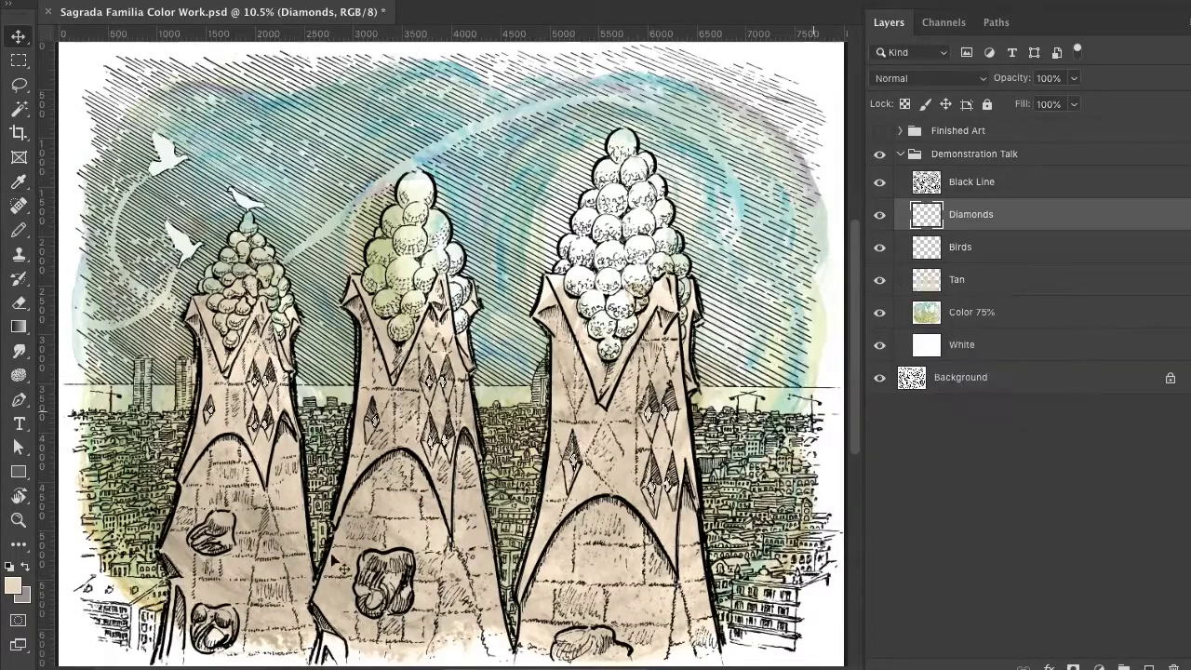
# Set the foreground colour to a rich, saturated golden yellow.
pyautogui.click(12, 586)
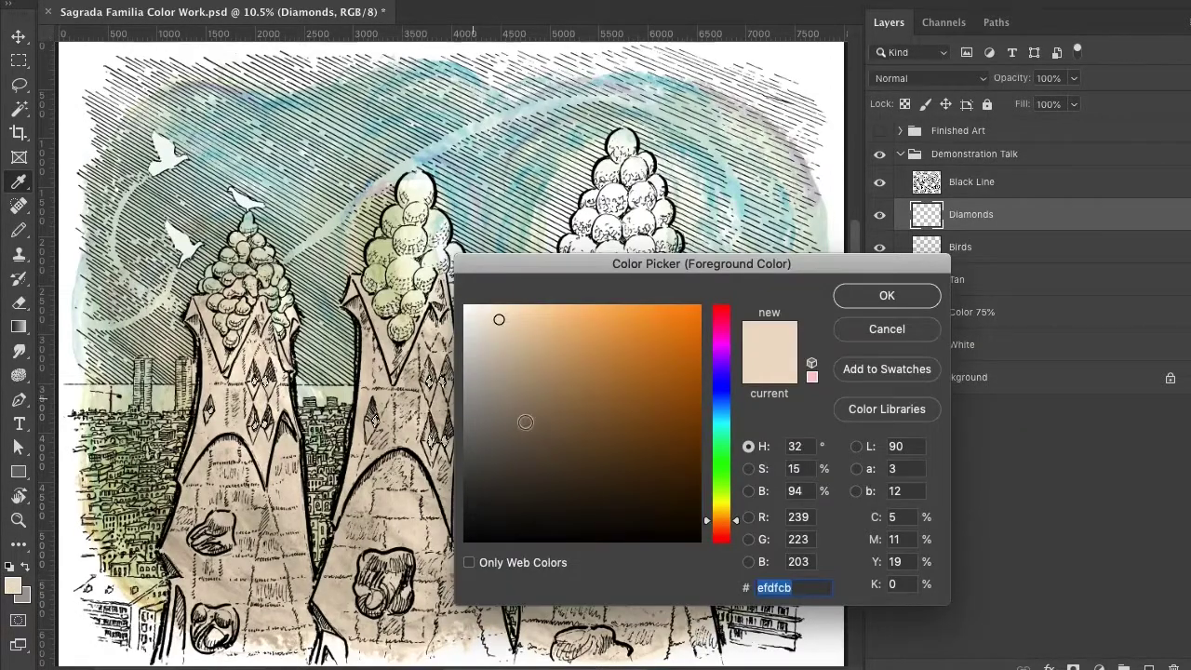
pyautogui.click(717, 503)
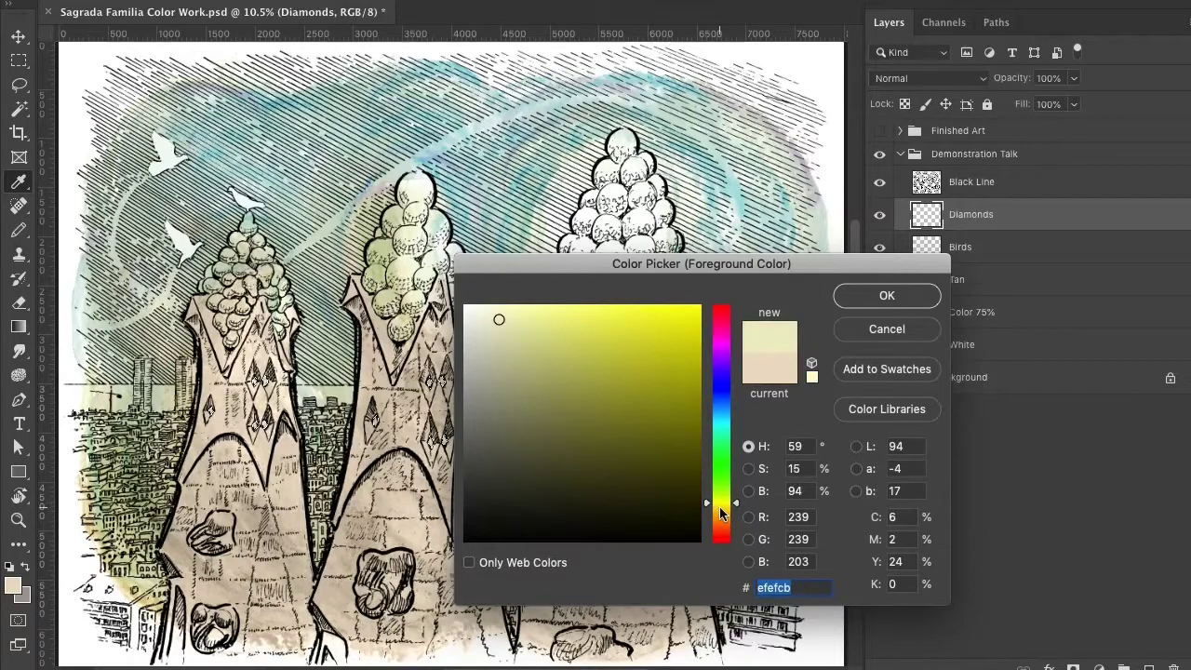
pyautogui.moveTo(736, 505); pyautogui.dragTo(735, 511)
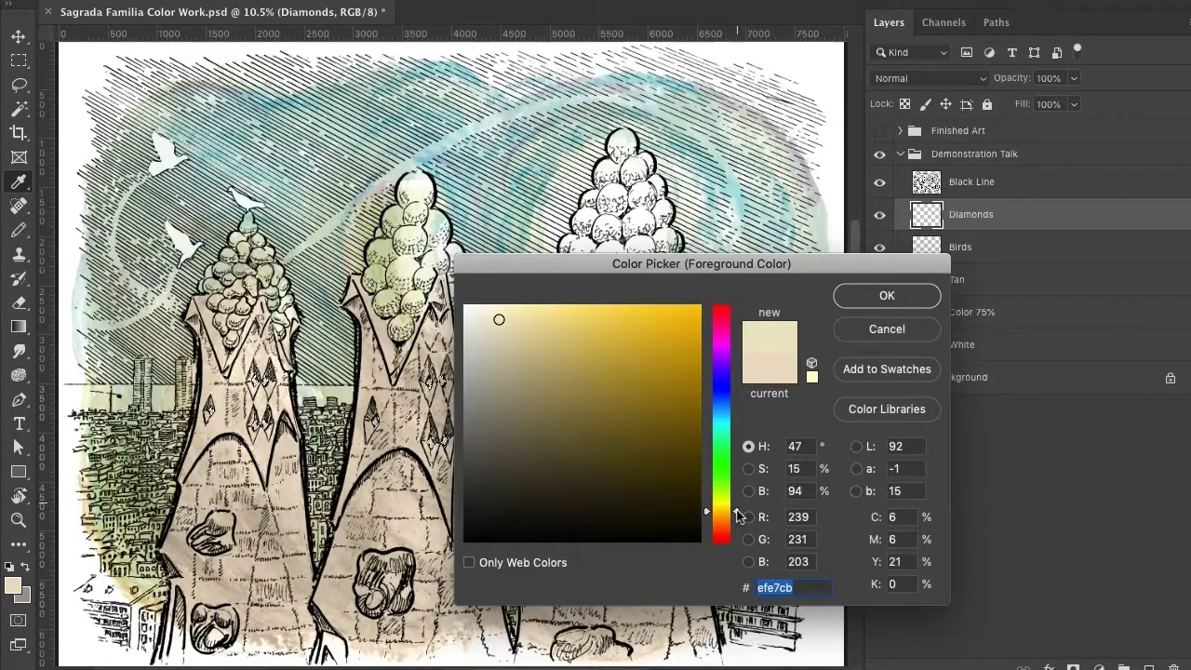
pyautogui.click(574, 317)
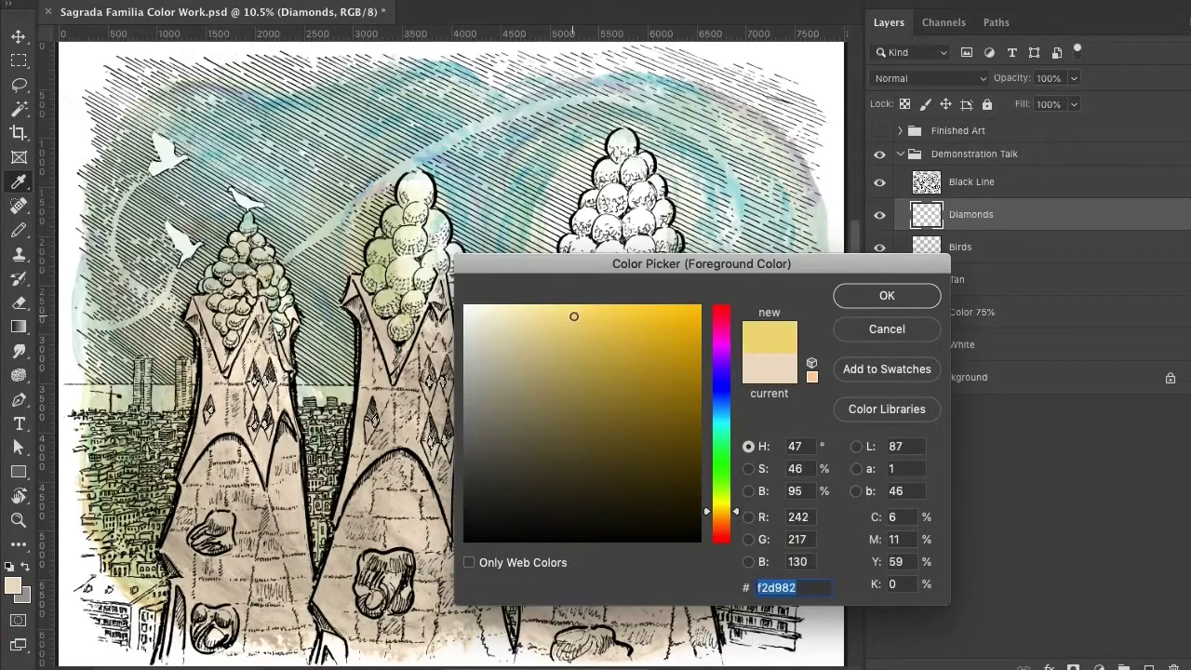
pyautogui.click(590, 315)
pyautogui.click(879, 295)
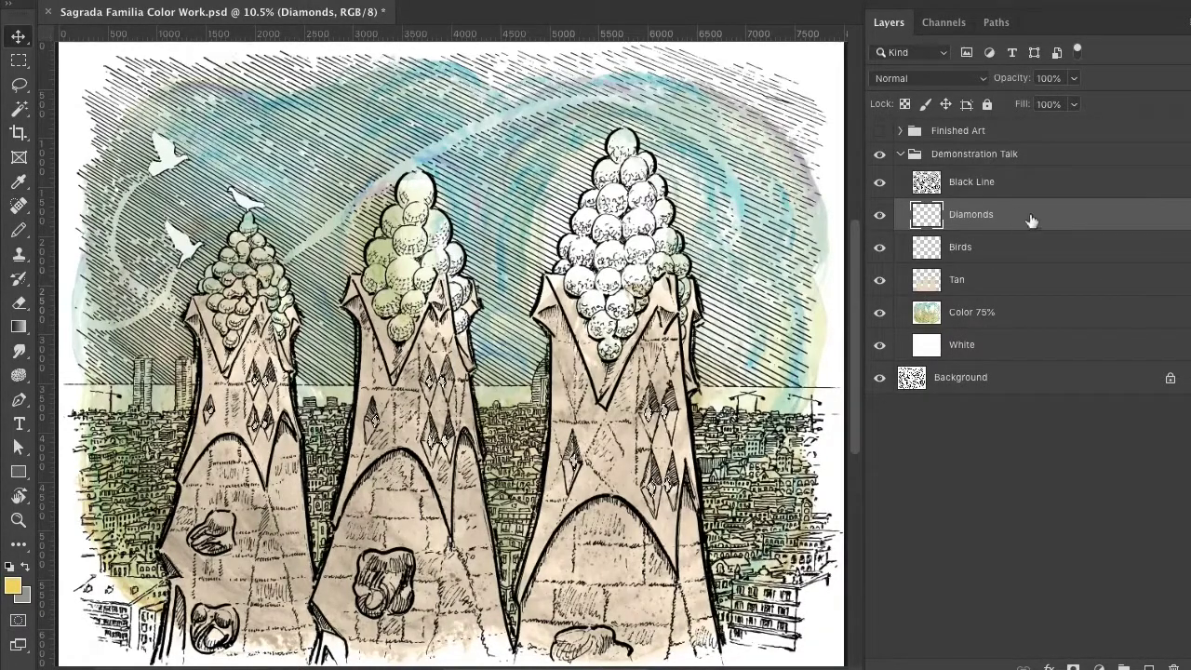
# Fill the diamond selection with the yellow foreground colour, then deselect.
pyautogui.click(191, 1)
pyautogui.click(197, 234)
pyautogui.click(958, 329)
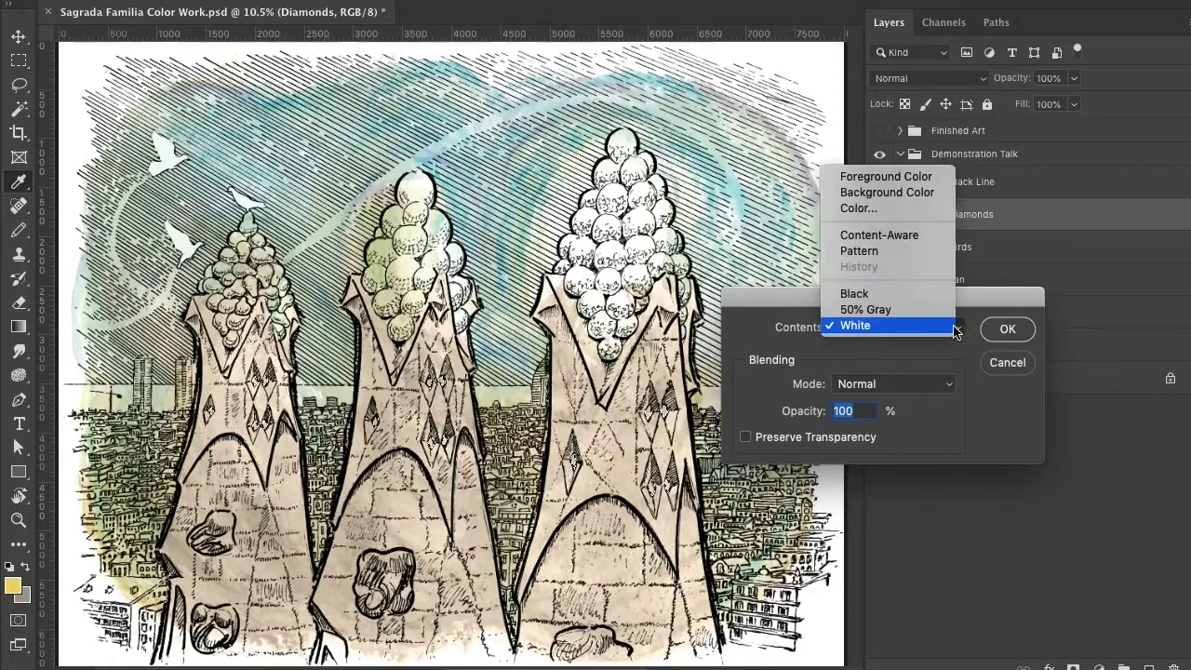
pyautogui.click(902, 180)
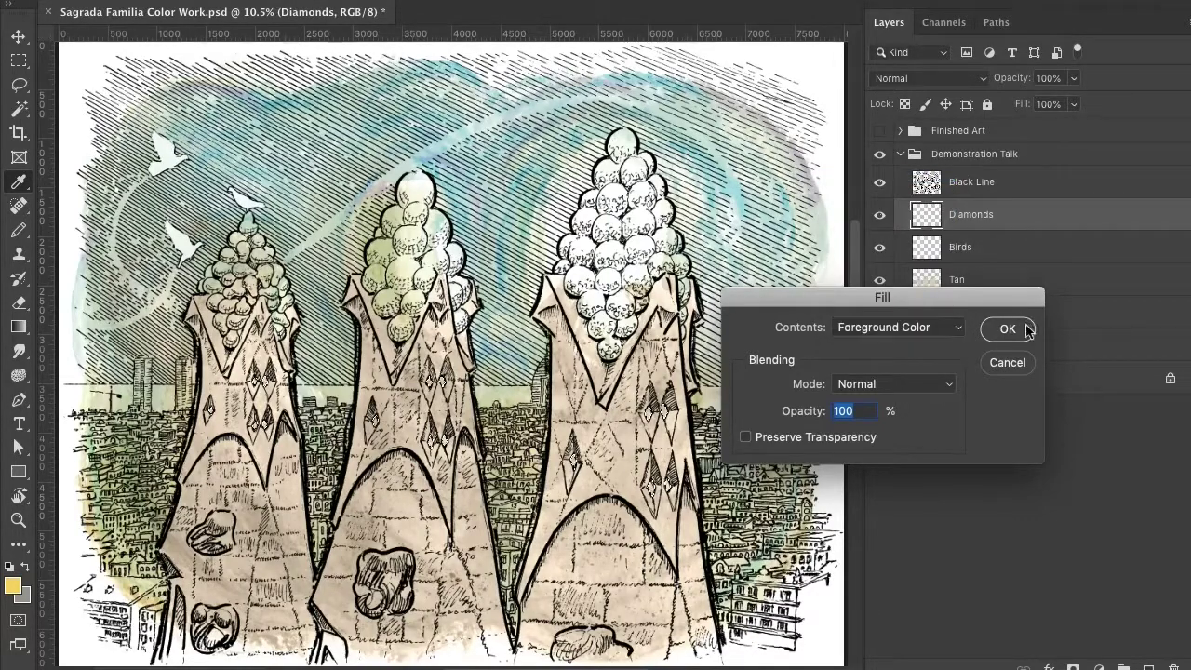
pyautogui.click(1007, 329)
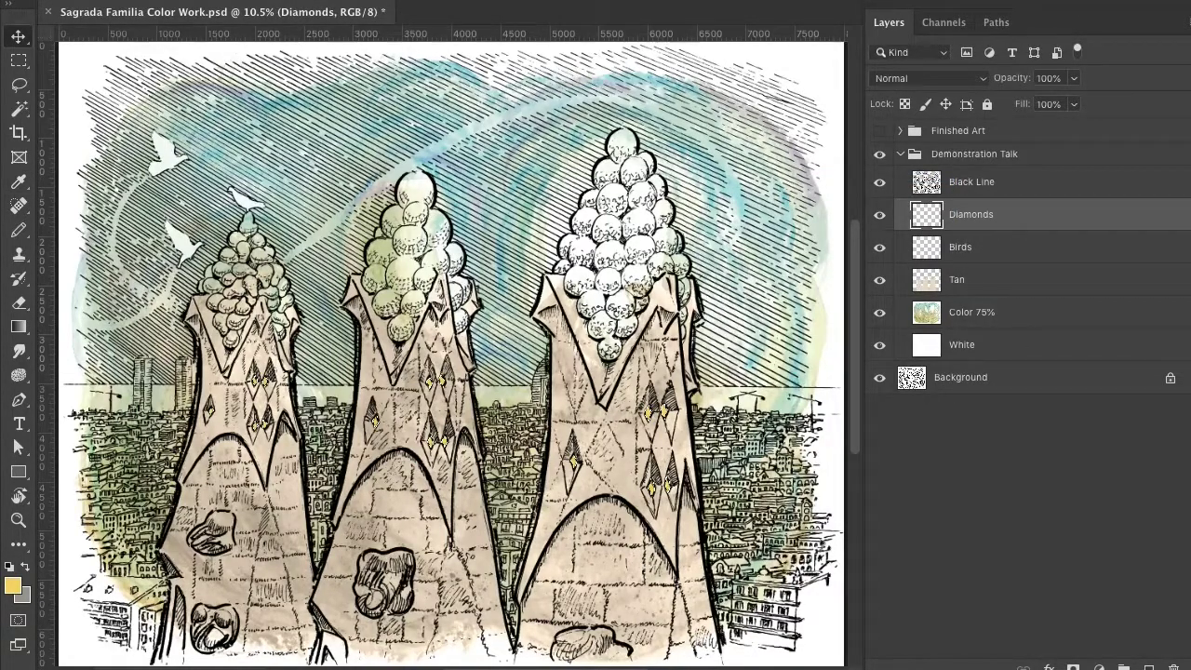
pyautogui.click(391, 0)
pyautogui.click(396, 0)
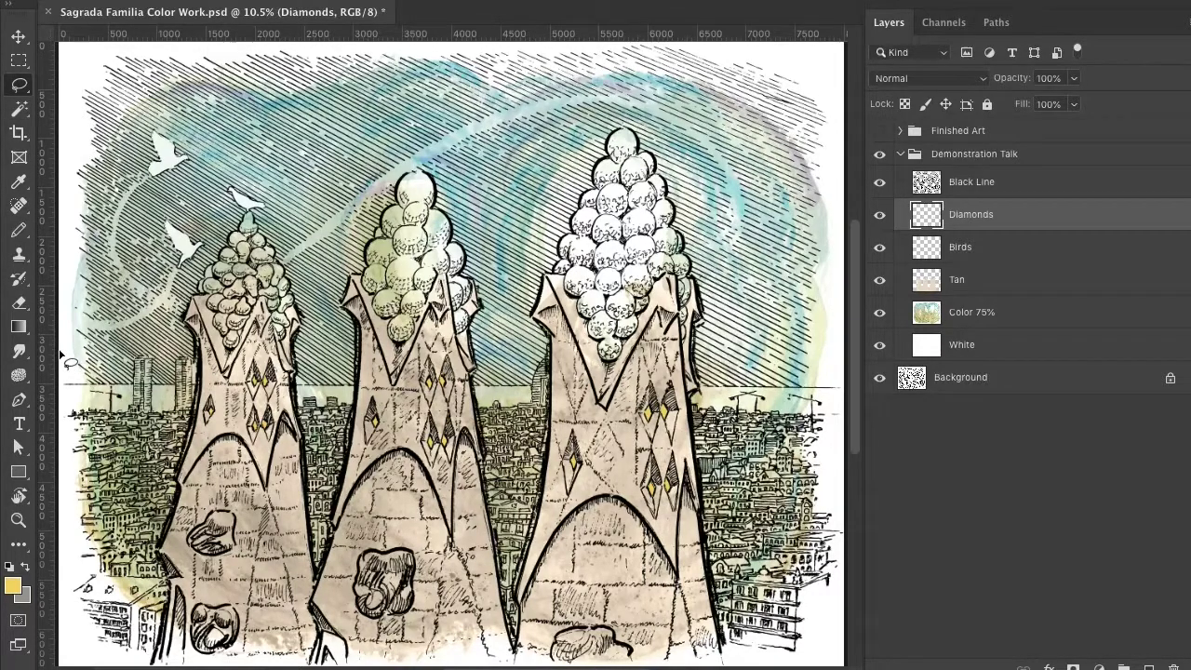
# Lasso the sky and narrow the selection to the Black Line layer's sky hatching.
pyautogui.moveTo(71, 353)
pyautogui.mouseDown()
pyautogui.moveTo(149, 322)
pyautogui.moveTo(185, 239)
pyautogui.moveTo(235, 179)
pyautogui.moveTo(277, 192)
pyautogui.moveTo(322, 251)
pyautogui.moveTo(383, 133)
pyautogui.moveTo(409, 129)
pyautogui.moveTo(452, 139)
pyautogui.moveTo(488, 220)
pyautogui.moveTo(512, 233)
pyautogui.moveTo(569, 117)
pyautogui.moveTo(598, 96)
pyautogui.moveTo(636, 95)
pyautogui.moveTo(684, 143)
pyautogui.moveTo(744, 345)
pyautogui.moveTo(791, 358)
pyautogui.moveTo(891, 287)
pyautogui.moveTo(874, 108)
pyautogui.moveTo(842, 42)
pyautogui.moveTo(359, 12)
pyautogui.moveTo(115, 22)
pyautogui.moveTo(32, 211)
pyautogui.moveTo(60, 340)
pyautogui.mouseUp()
pyautogui.click(1022, 184)
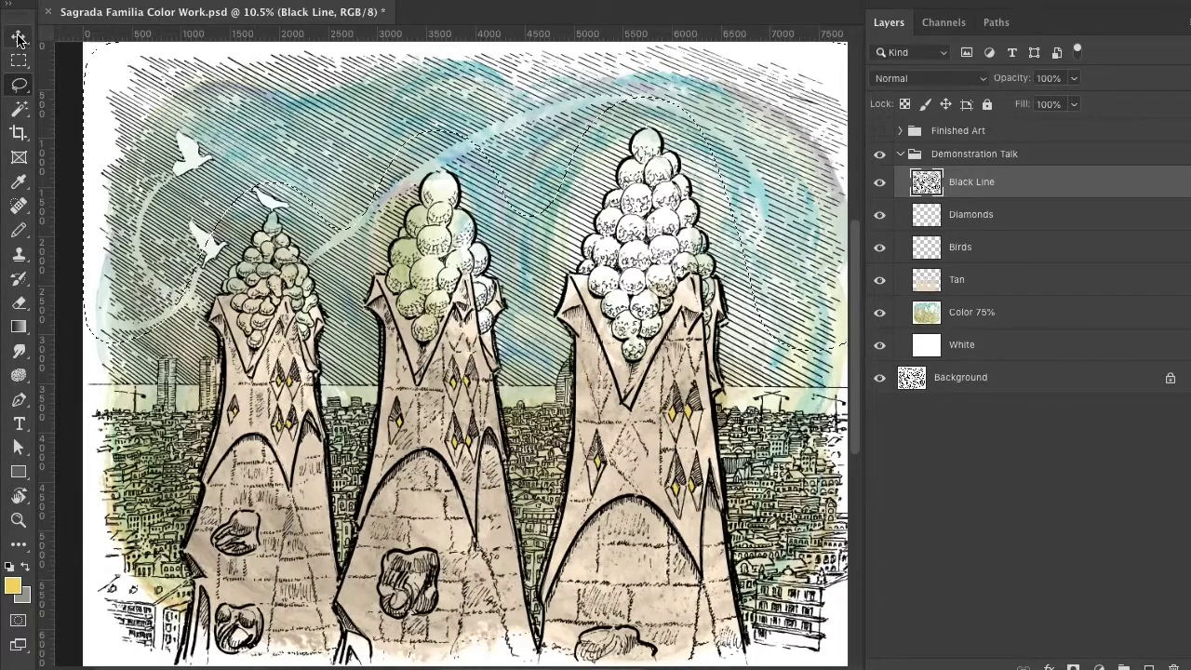
pyautogui.click(18, 39)
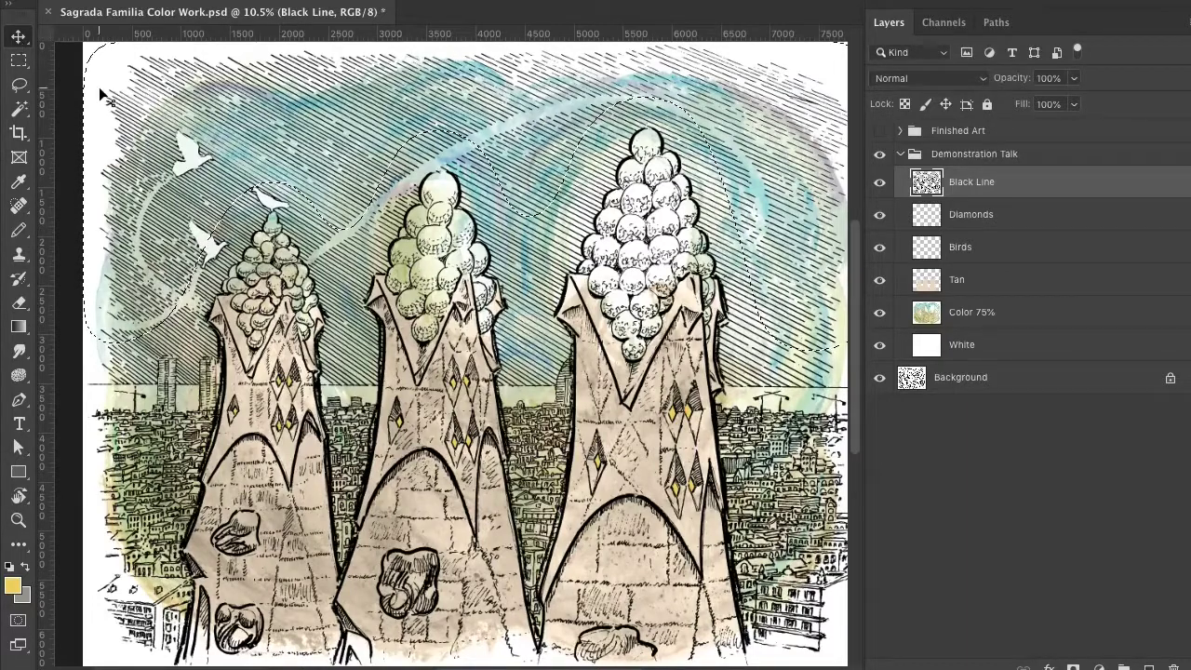
pyautogui.hscroll(2, 99, 86)
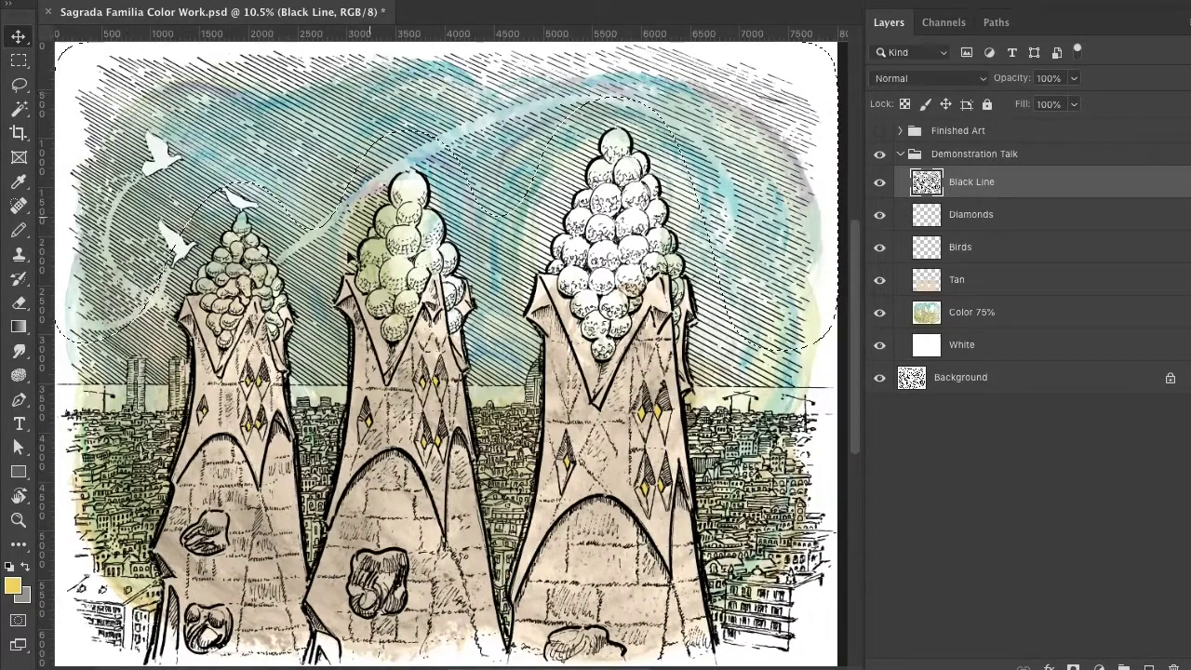
pyautogui.click(16, 37)
pyautogui.press('Delete')
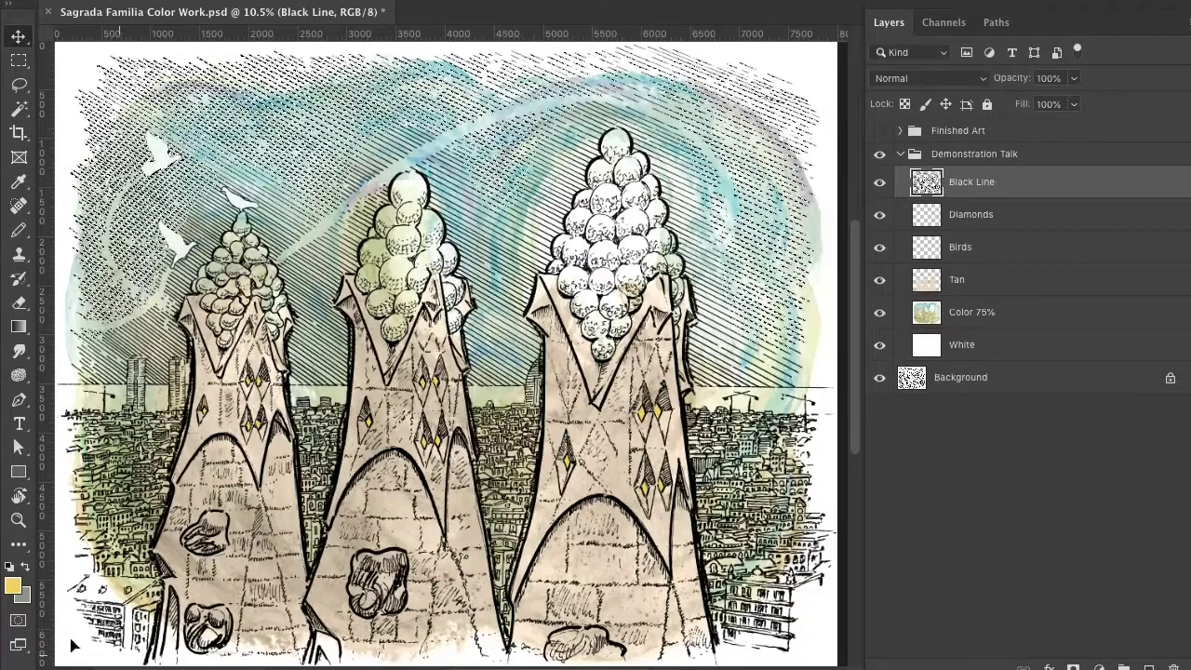
# Set the foreground colour to the muted grey-blue 82a0a6.
pyautogui.click(11, 585)
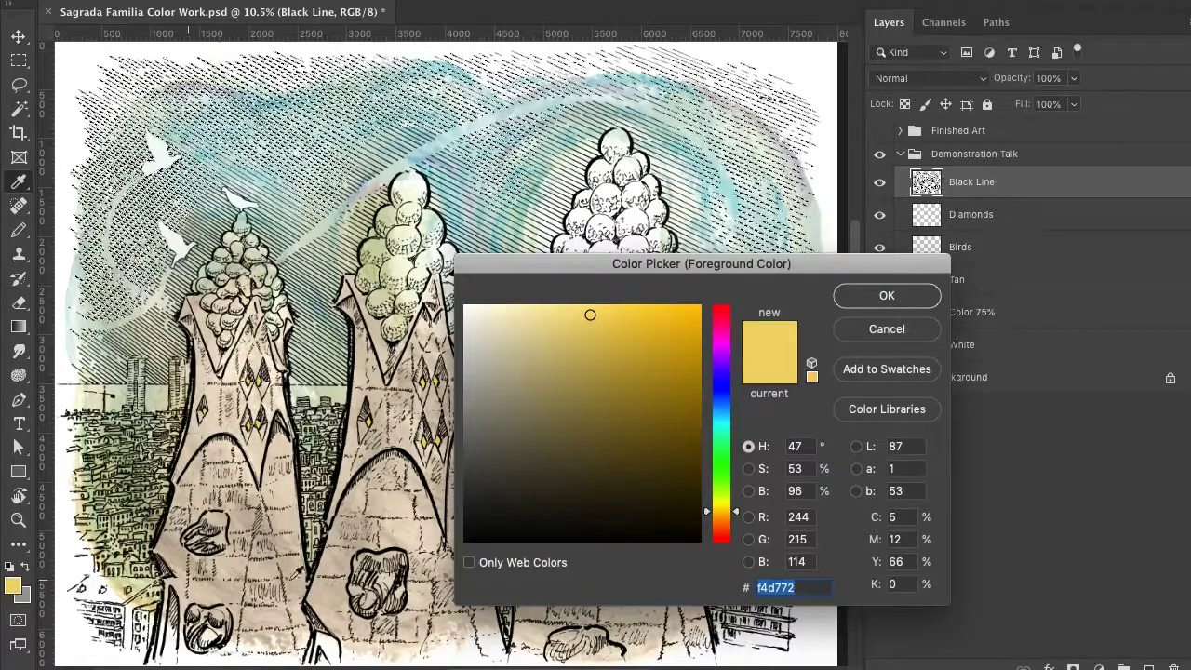
pyautogui.click(722, 417)
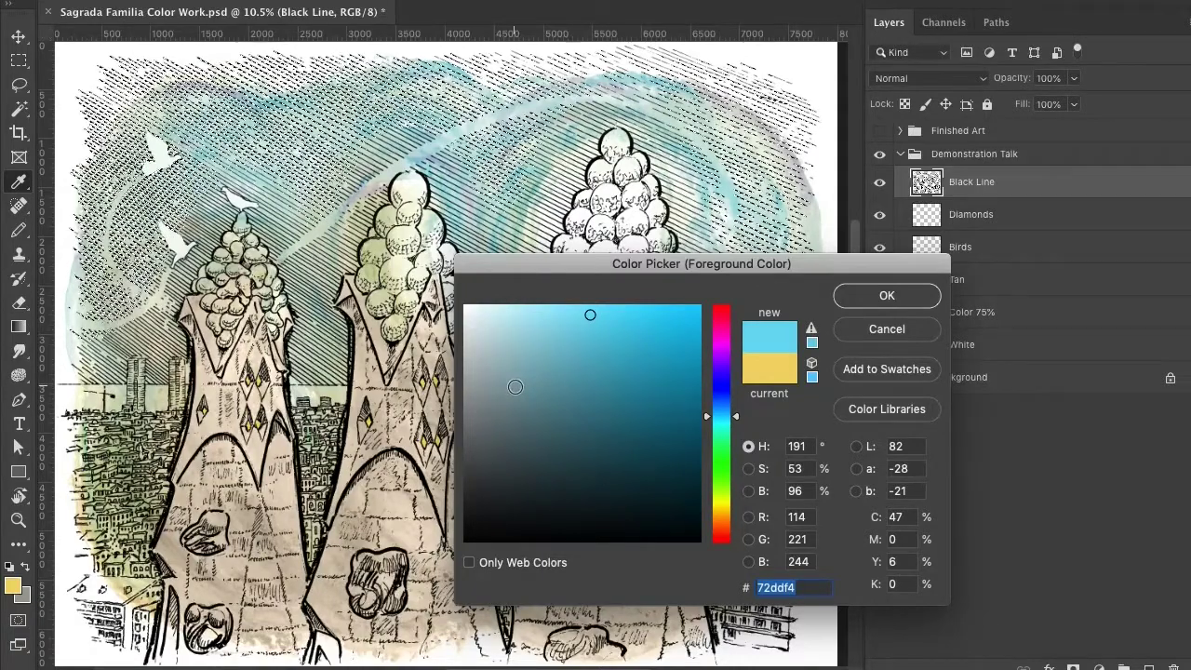
pyautogui.click(515, 387)
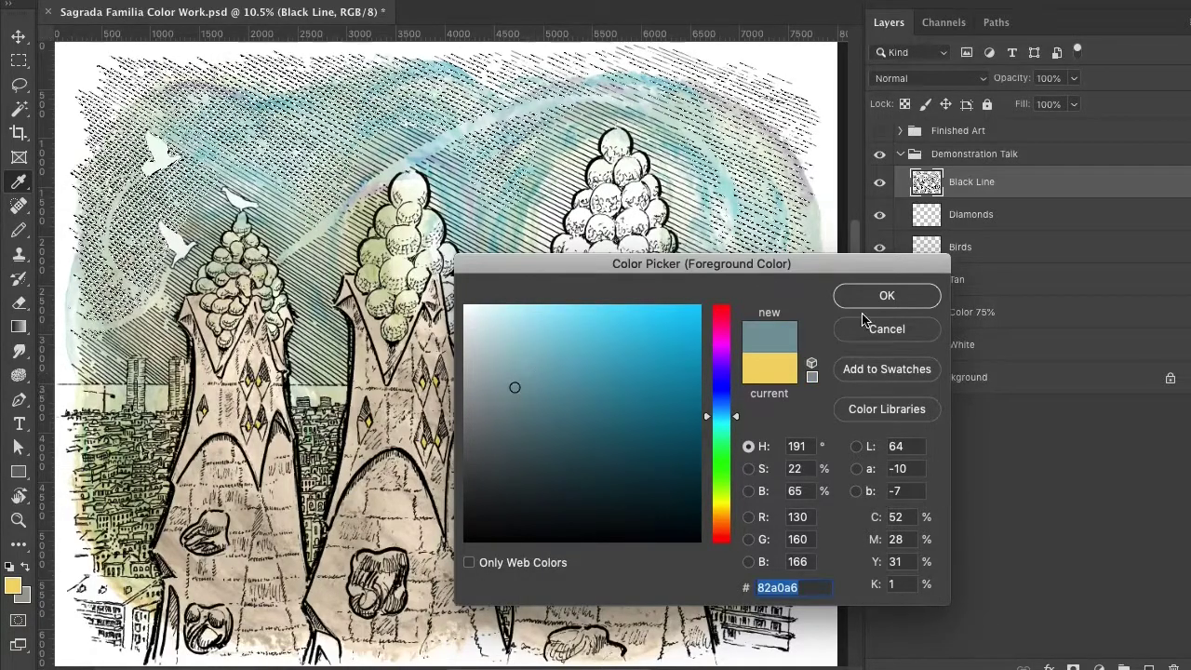
pyautogui.click(882, 296)
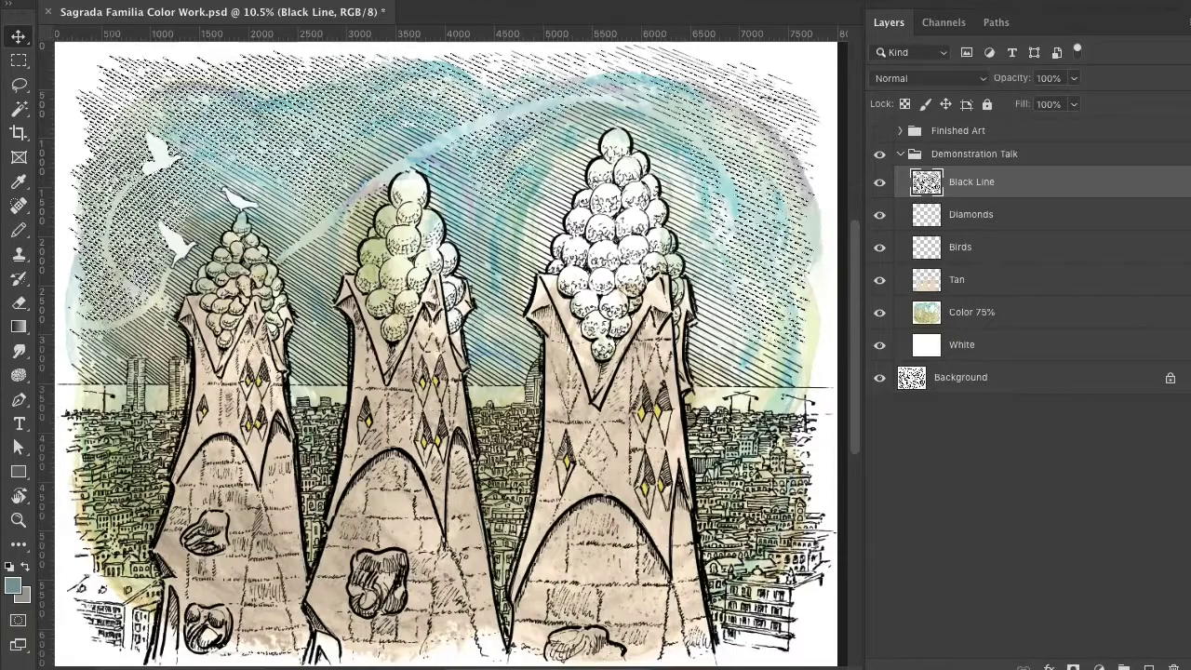
# Fill the selected sky hatch lines with the grey-blue foreground colour, then deselect.
pyautogui.click(200, 0)
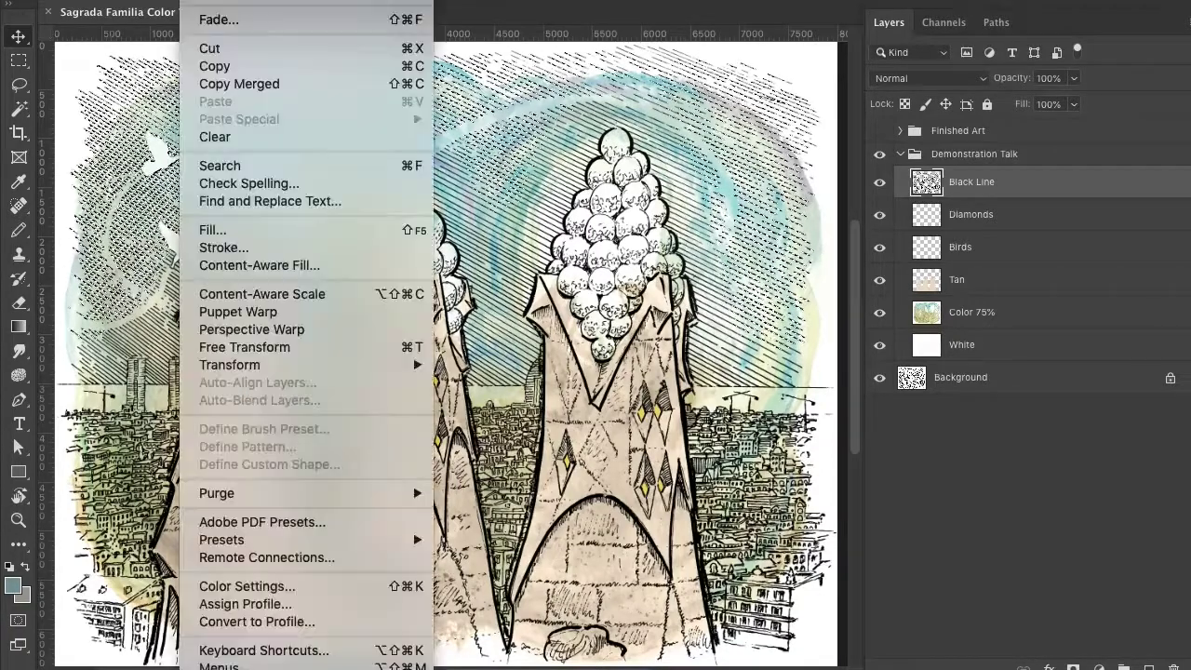
pyautogui.click(221, 230)
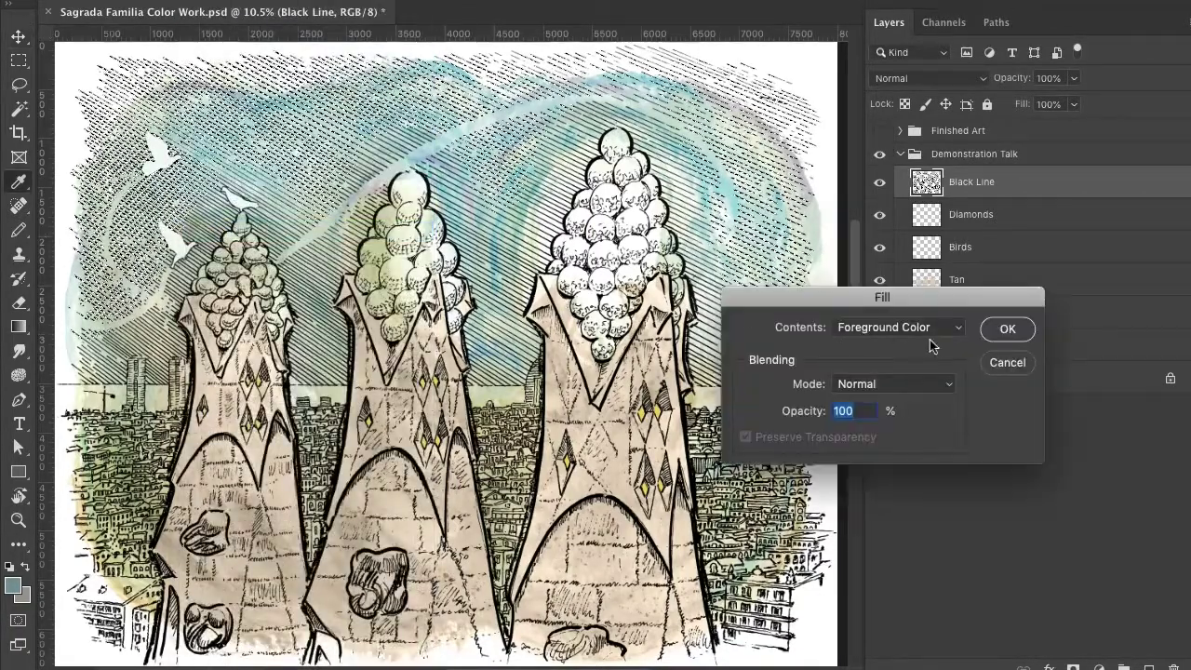
pyautogui.click(996, 331)
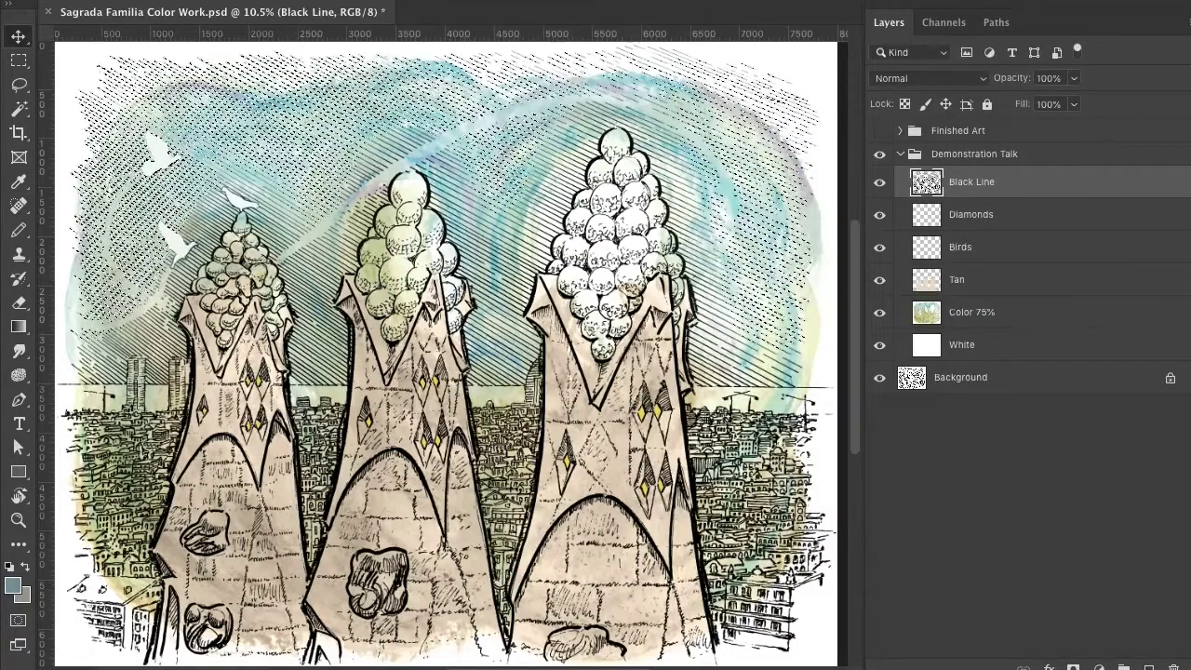
pyautogui.click(388, 0)
pyautogui.press('super+d')
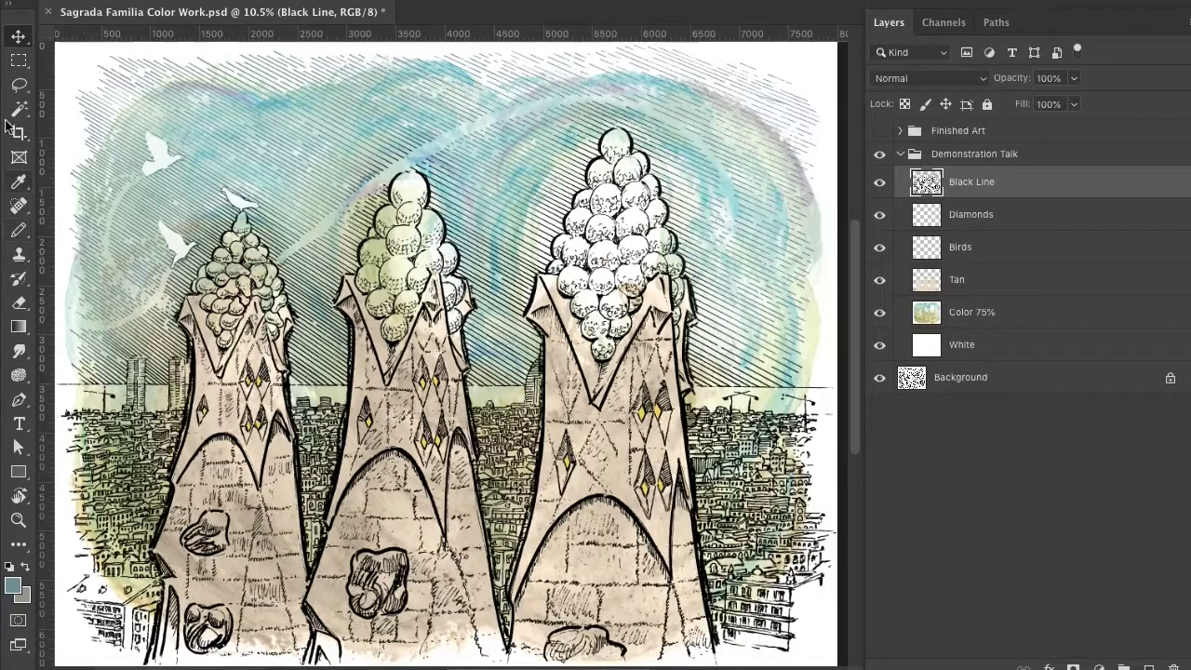
# Draw a freehand Lasso selection around the sky surrounding the three spire tops.
pyautogui.click(19, 85)
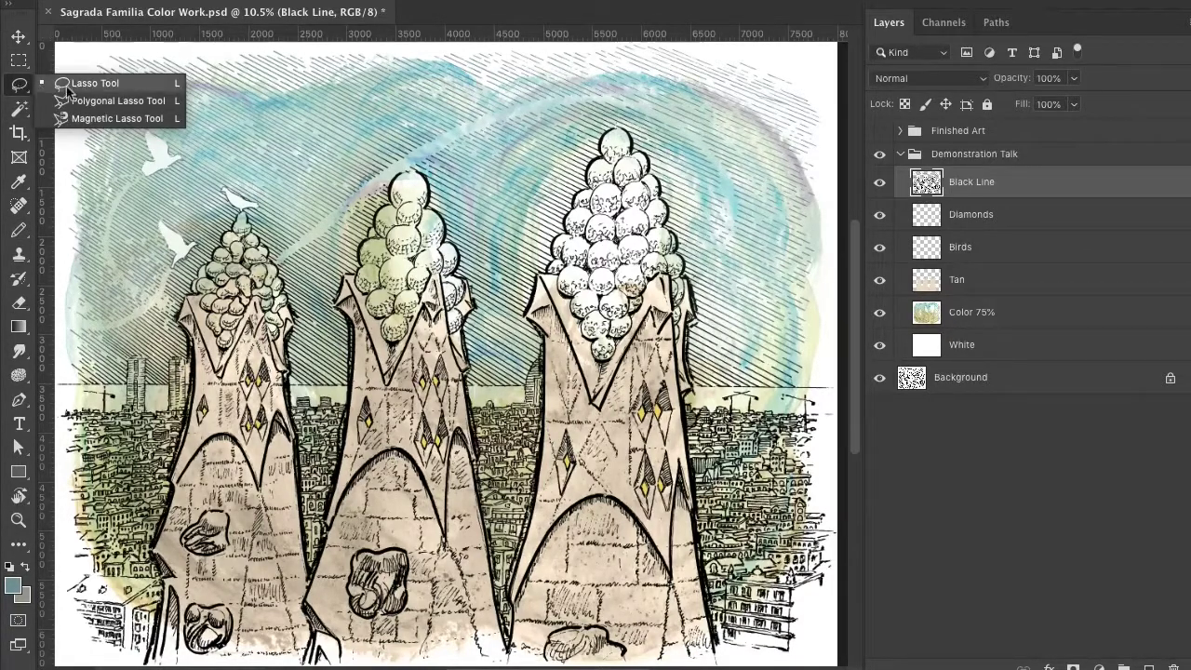
pyautogui.click(93, 84)
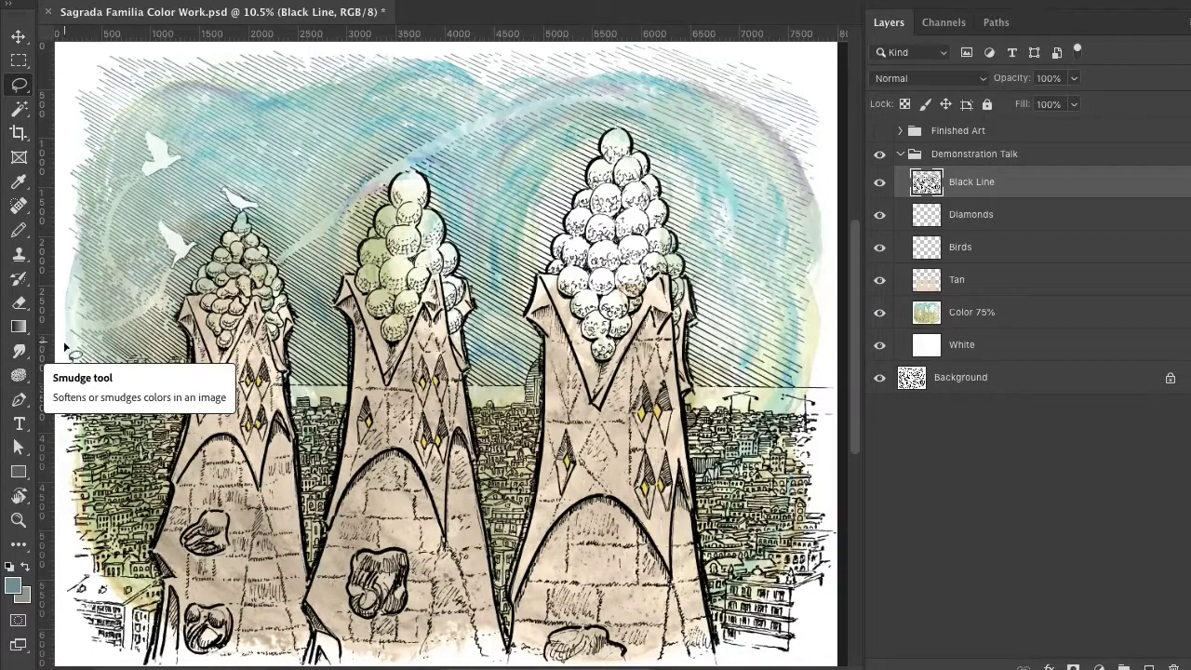
pyautogui.moveTo(52, 351)
pyautogui.mouseDown()
pyautogui.moveTo(77, 339)
pyautogui.moveTo(54, 353)
pyautogui.mouseUp()
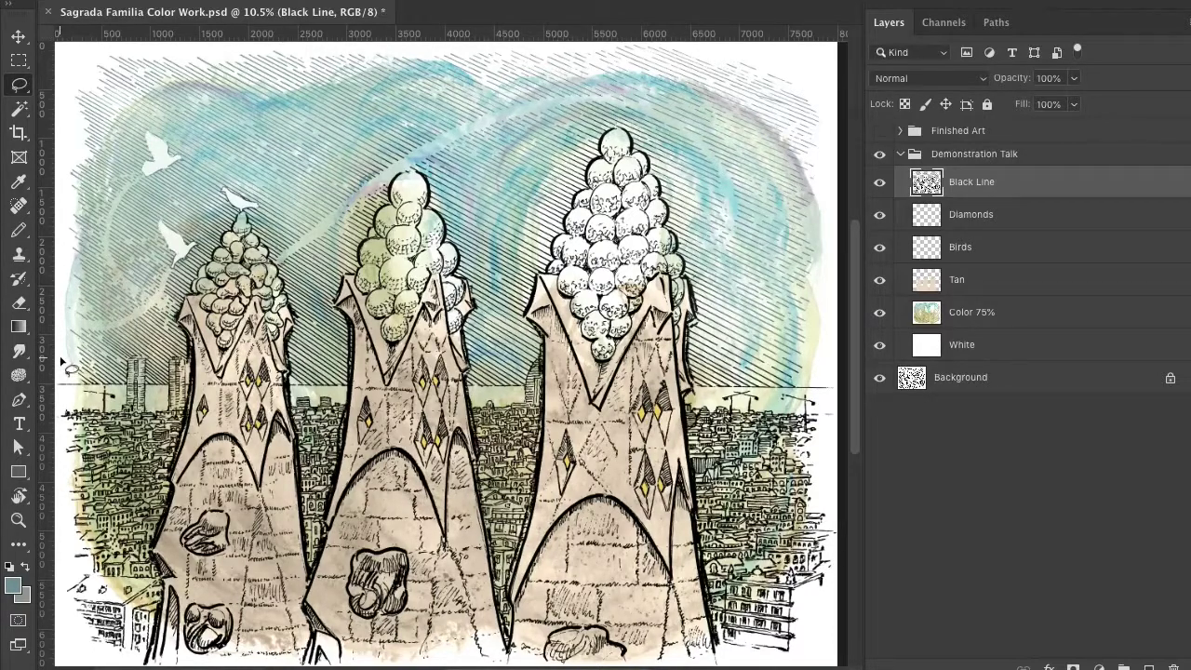
pyautogui.moveTo(67, 369)
pyautogui.mouseDown()
pyautogui.moveTo(133, 338)
pyautogui.moveTo(165, 304)
pyautogui.moveTo(228, 191)
pyautogui.moveTo(288, 246)
pyautogui.moveTo(310, 364)
pyautogui.moveTo(330, 366)
pyautogui.moveTo(323, 310)
pyautogui.moveTo(336, 264)
pyautogui.moveTo(380, 175)
pyautogui.moveTo(417, 159)
pyautogui.moveTo(484, 273)
pyautogui.moveTo(483, 345)
pyautogui.moveTo(510, 368)
pyautogui.moveTo(514, 270)
pyautogui.moveTo(586, 131)
pyautogui.moveTo(637, 106)
pyautogui.moveTo(692, 197)
pyautogui.moveTo(727, 349)
pyautogui.moveTo(818, 364)
pyautogui.moveTo(848, 279)
pyautogui.moveTo(878, 93)
pyautogui.moveTo(772, 18)
pyautogui.moveTo(333, 6)
pyautogui.moveTo(126, 19)
pyautogui.moveTo(53, 89)
pyautogui.moveTo(48, 354)
pyautogui.mouseUp()
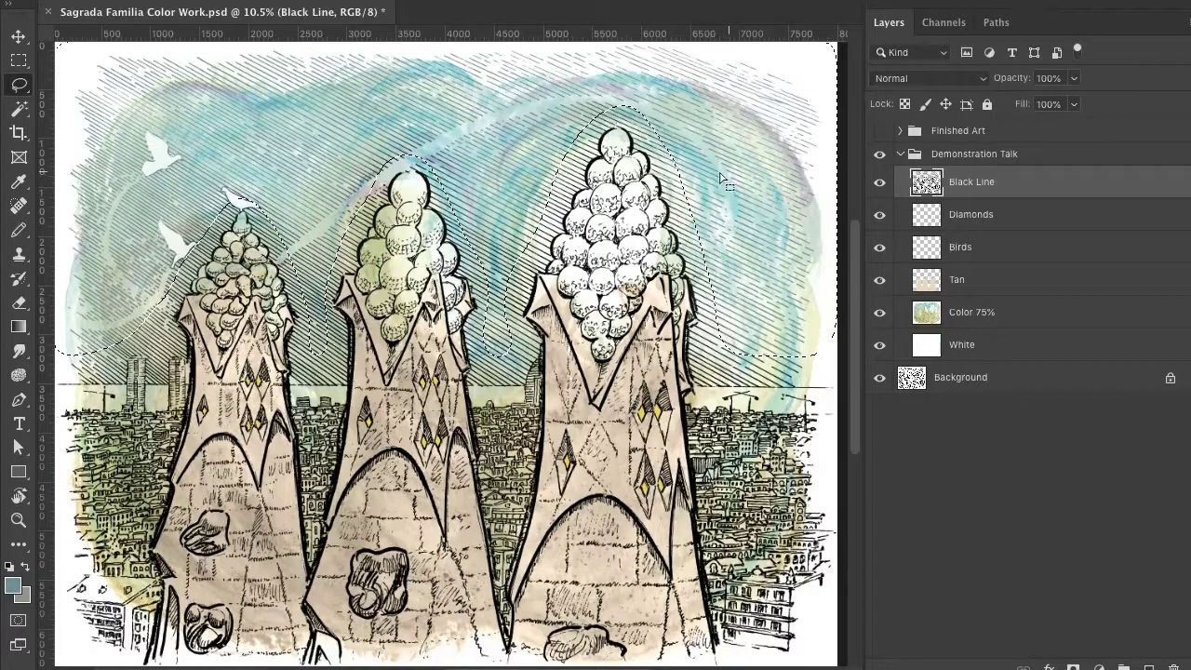
# With the Move tool, reduce the sky outline to the Black Line hatching, then deselect.
pyautogui.click(19, 40)
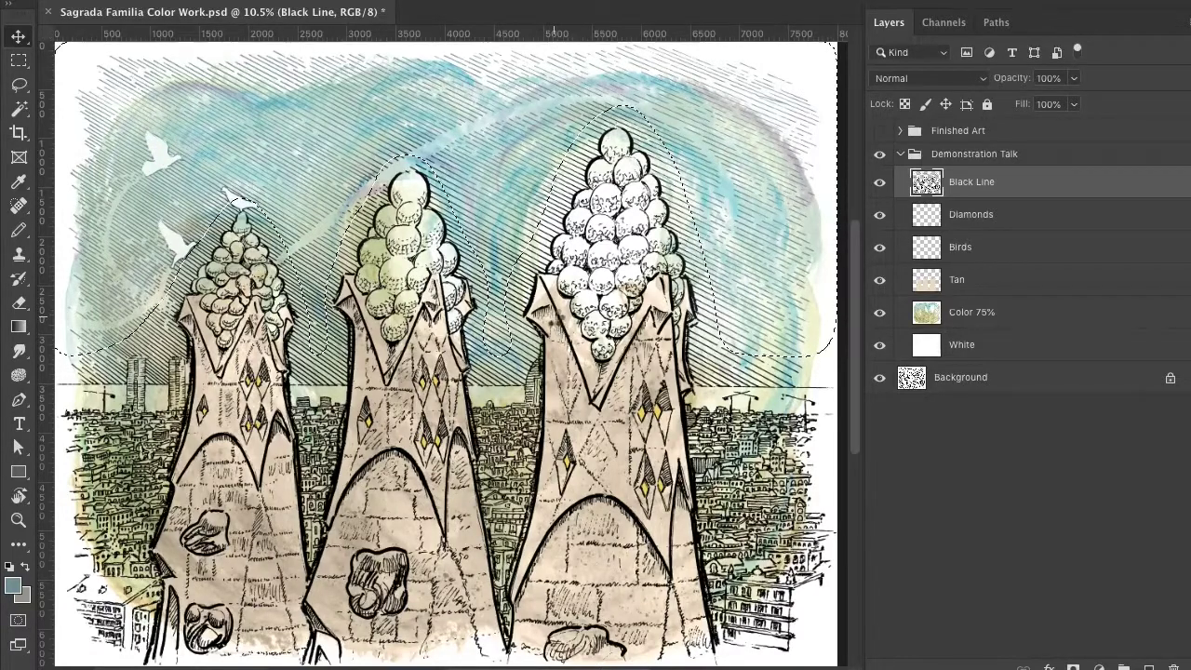
pyautogui.press('Delete')
pyautogui.hotkey('ctrl', 'd')
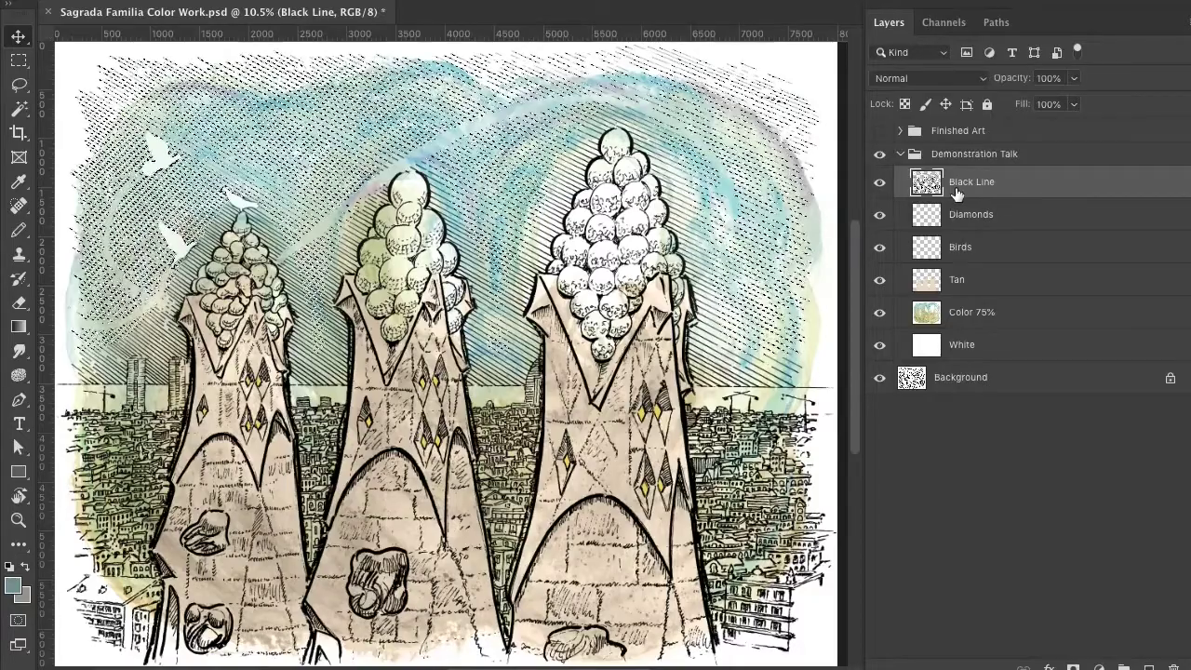
# Copy the Color 75% watercolour inside the selection and paste it in place above Black Line.
pyautogui.click(996, 317)
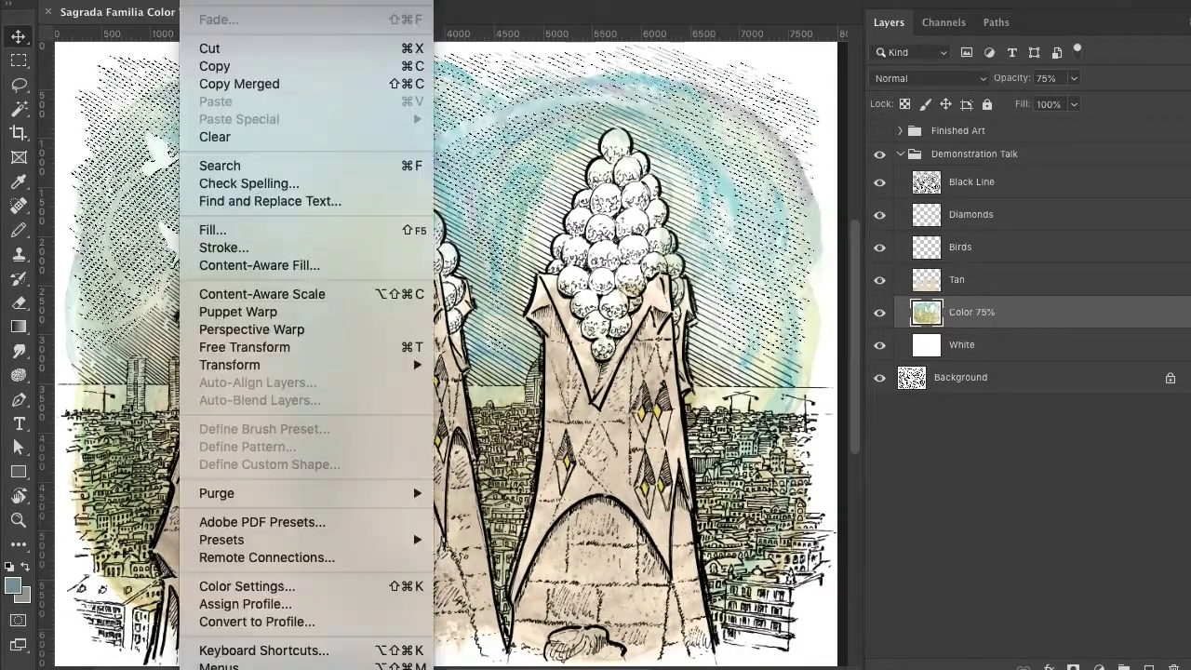
pyautogui.click(205, 67)
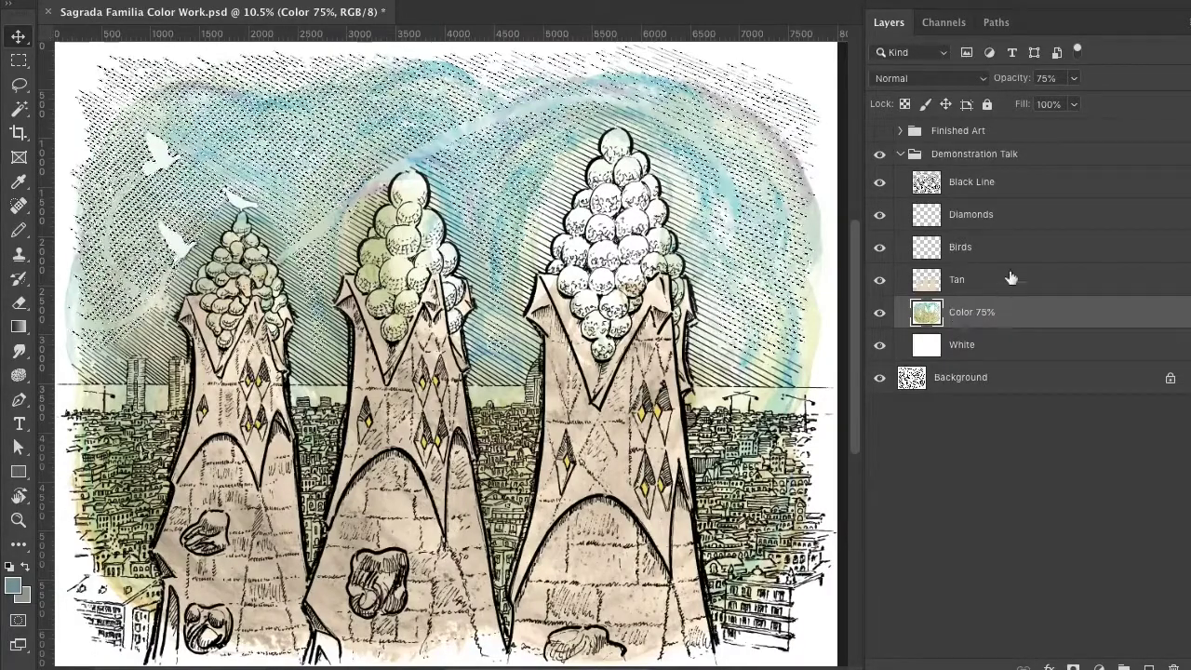
pyautogui.click(1012, 184)
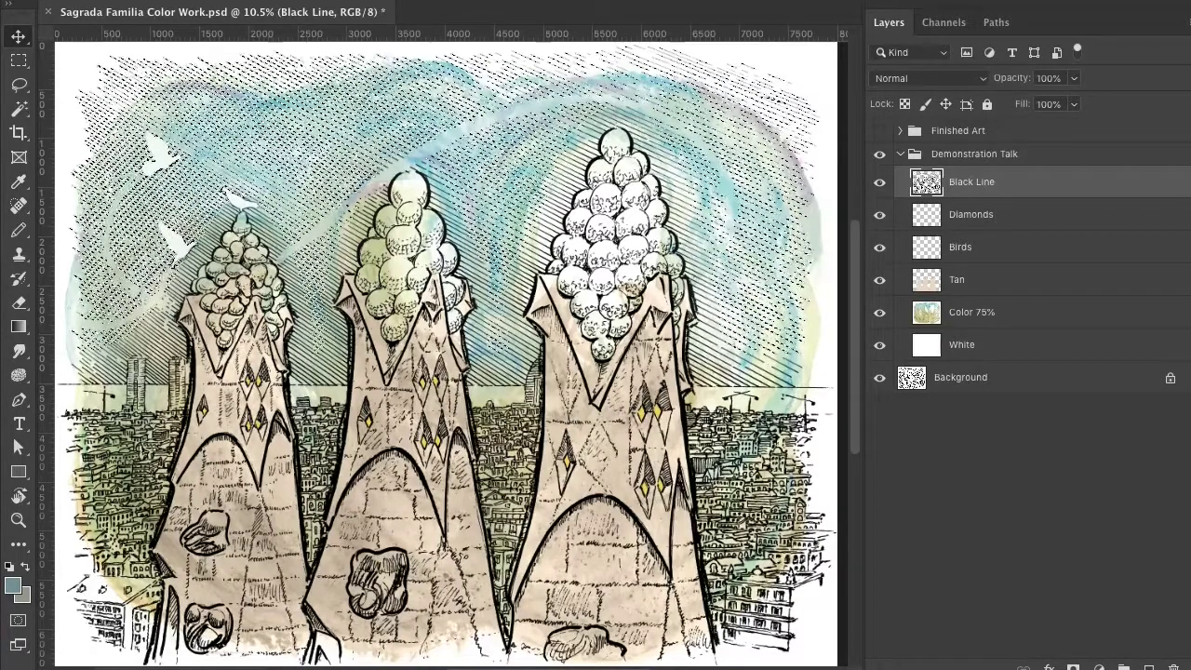
pyautogui.click(200, 2)
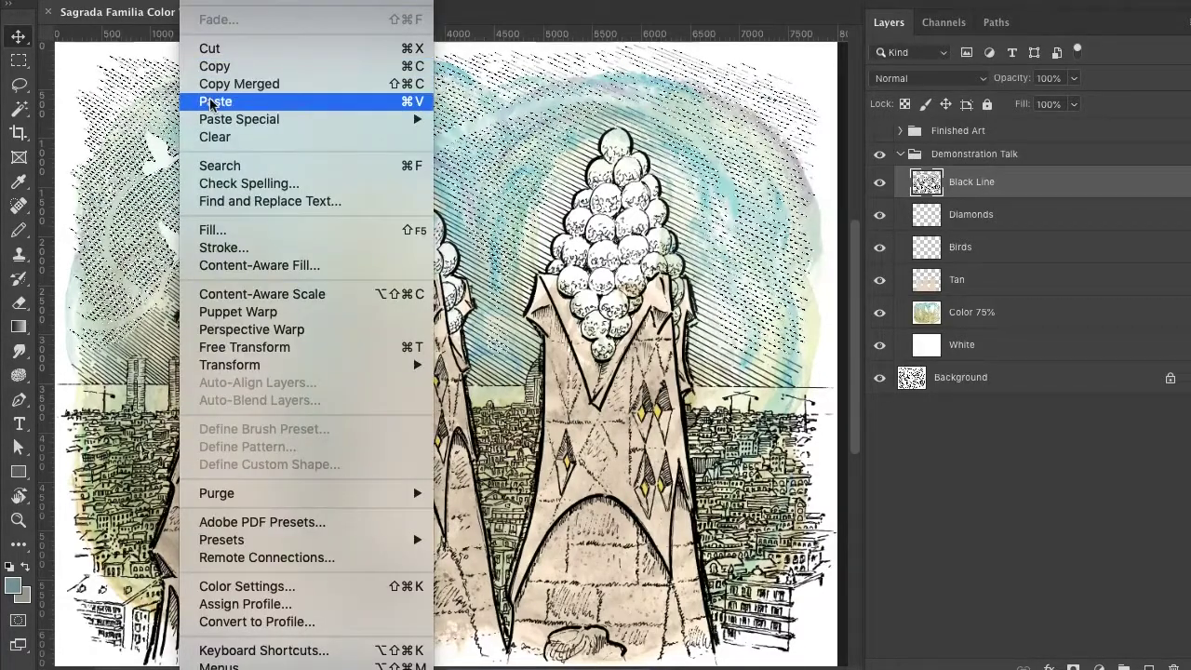
pyautogui.moveTo(215, 127)
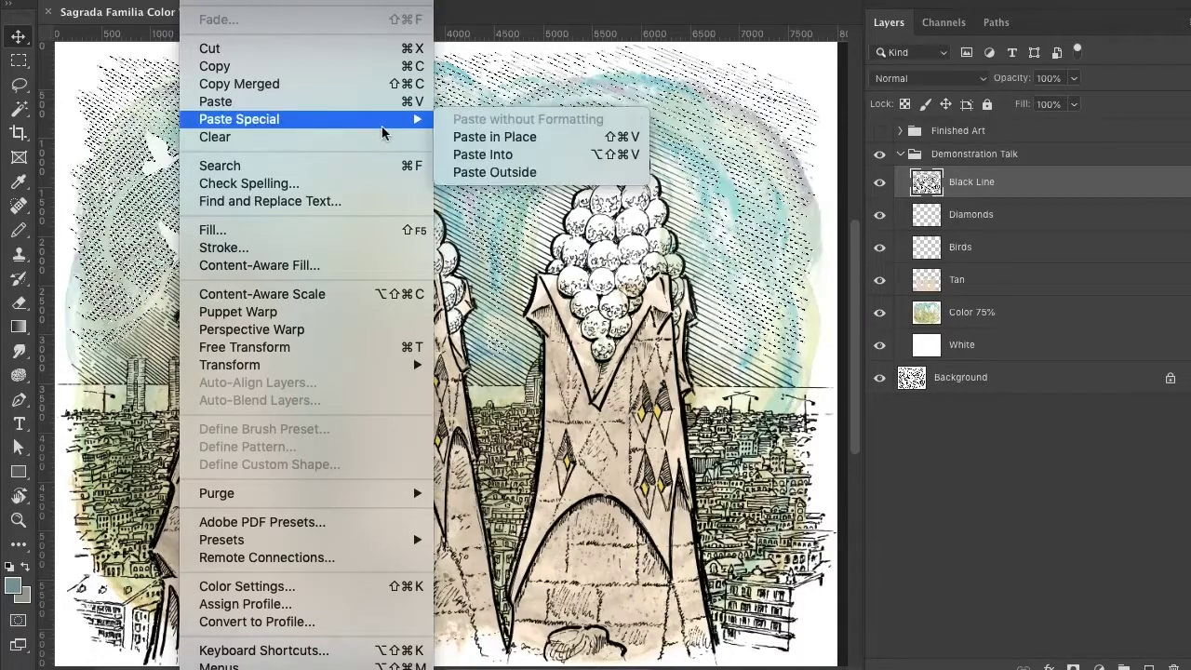
pyautogui.click(481, 136)
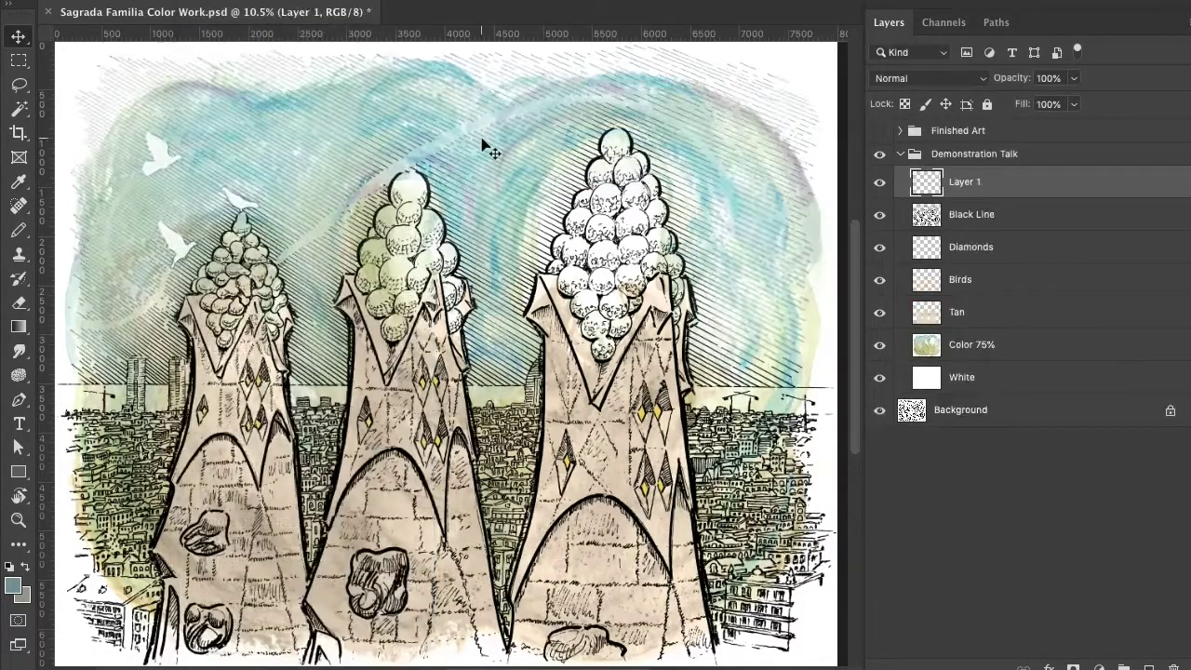
# Rename the new Layer 1 to 'Sky Line'.
pyautogui.doubleClick(968, 182)
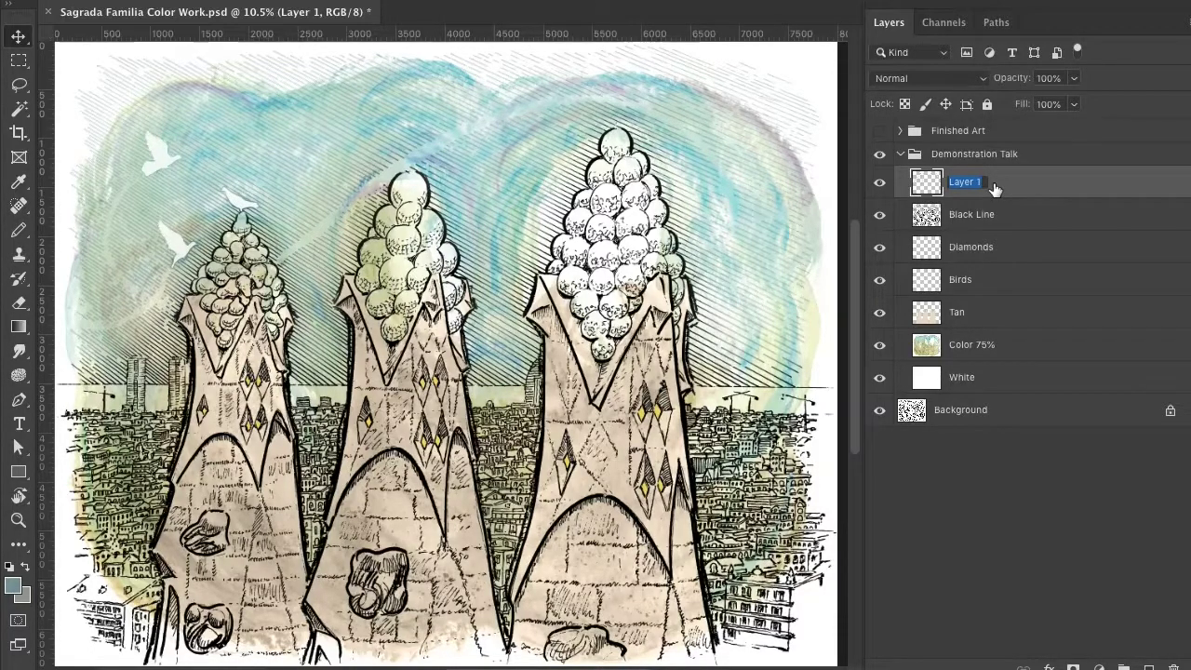
pyautogui.write('Sky Lin')
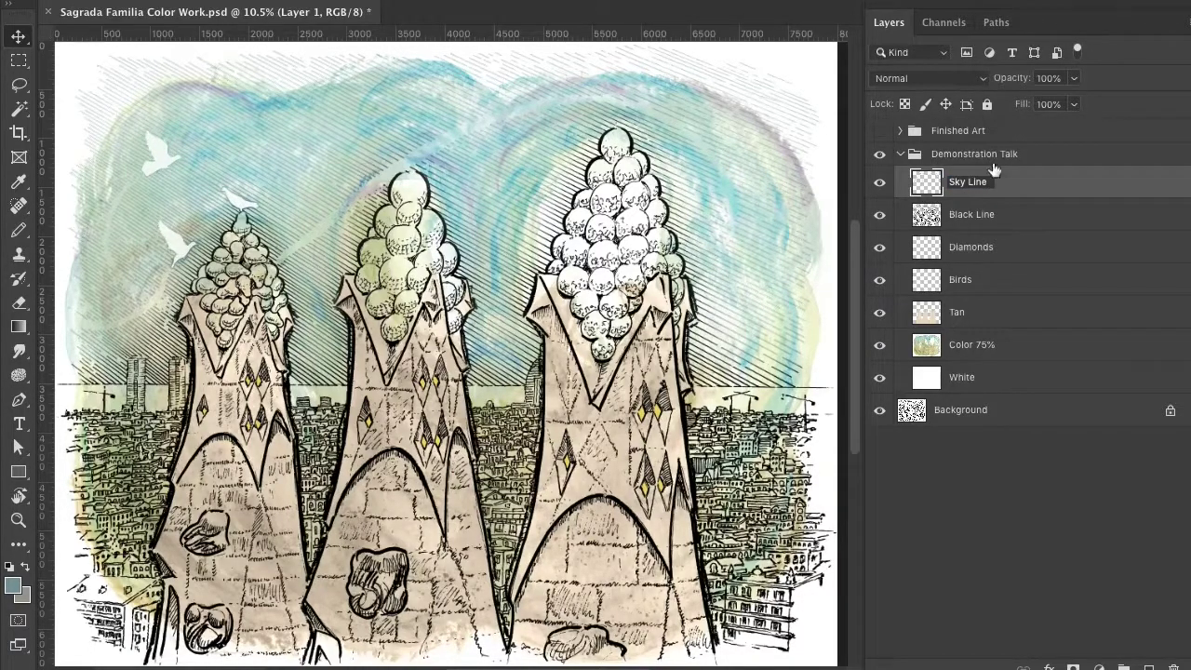
pyautogui.write('e')
pyautogui.press('Return')
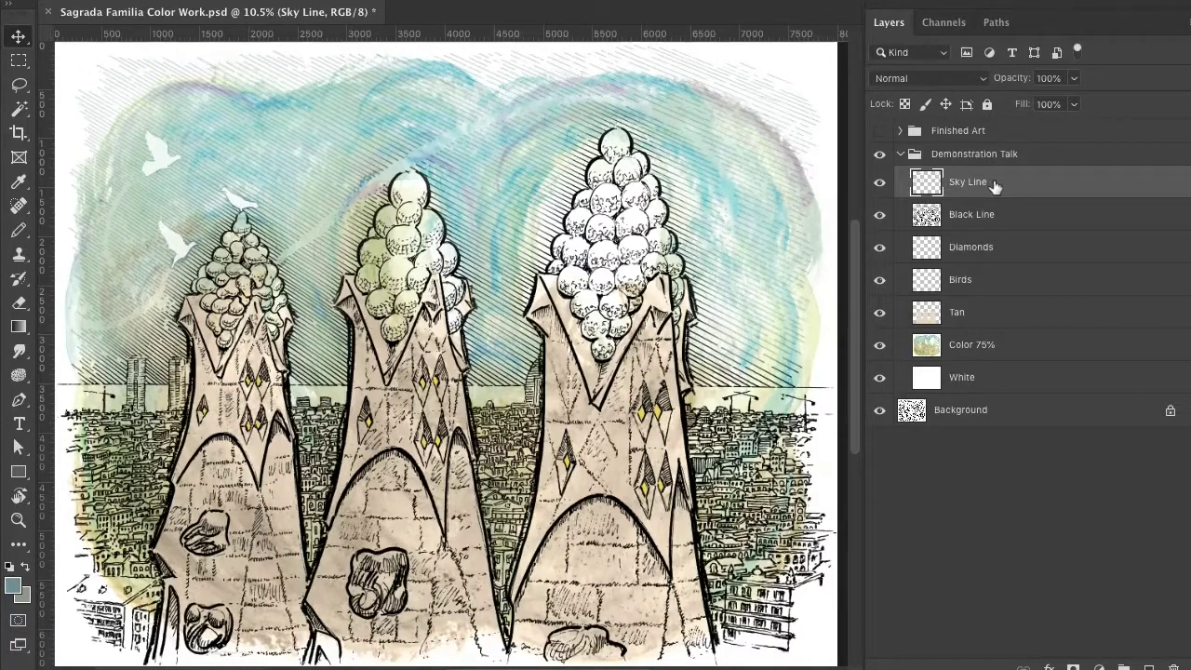
# Set the Sky Line layer to Multiply blending and make two copies of it.
pyautogui.click(984, 82)
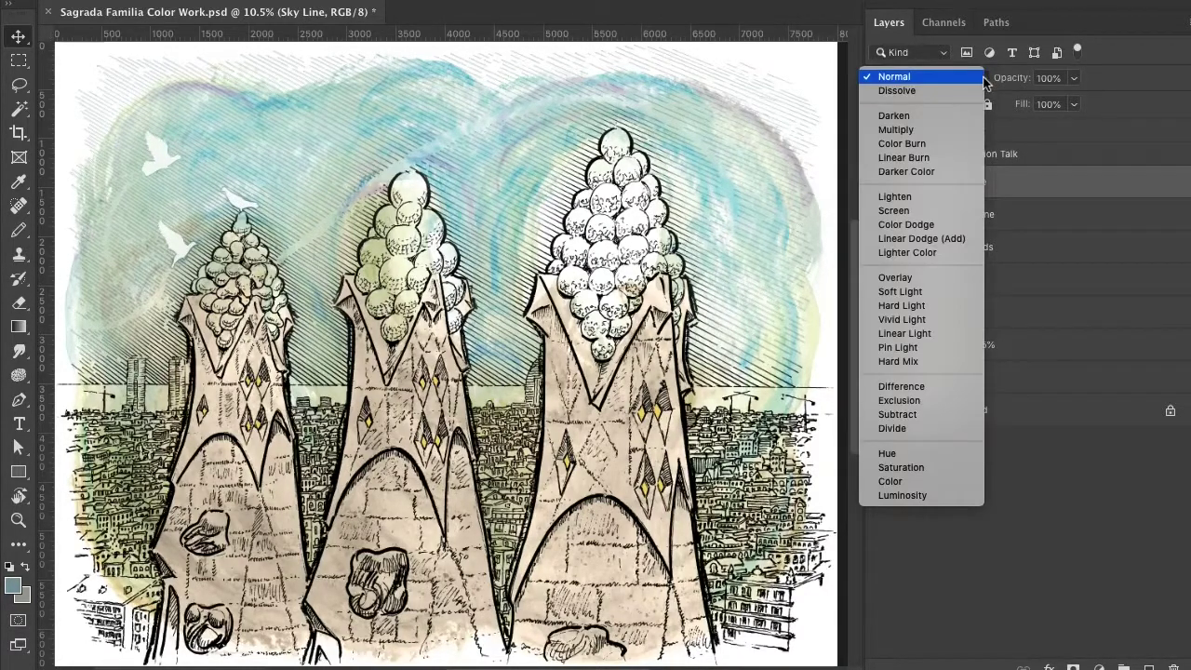
pyautogui.click(928, 129)
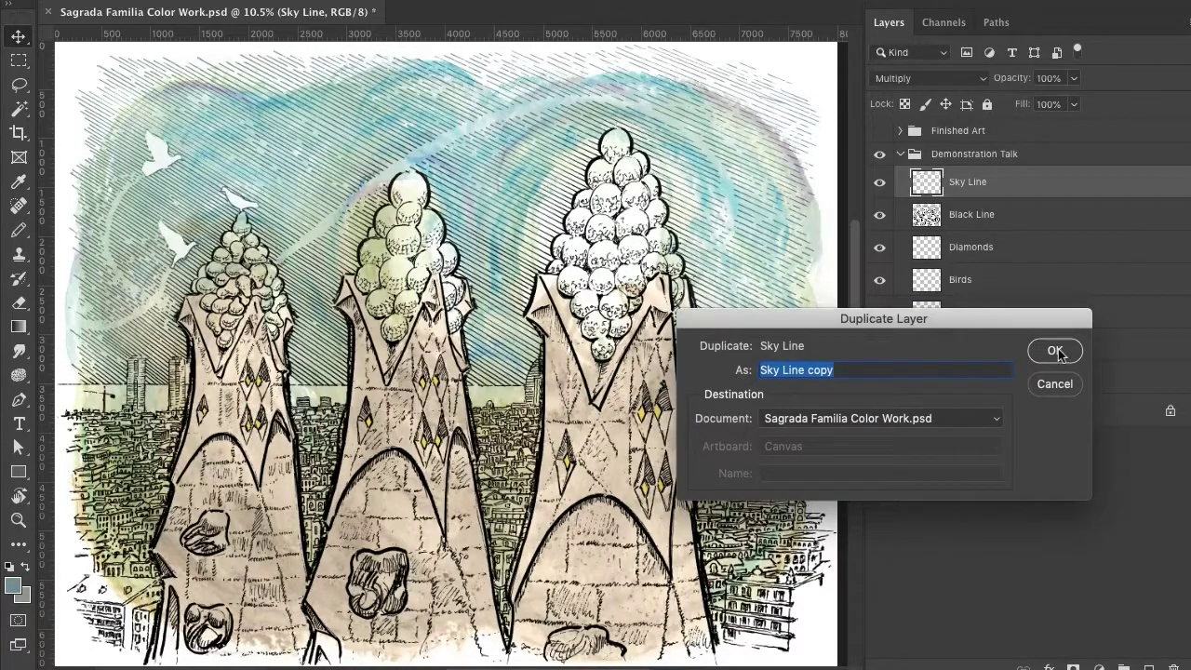
pyautogui.click(1054, 349)
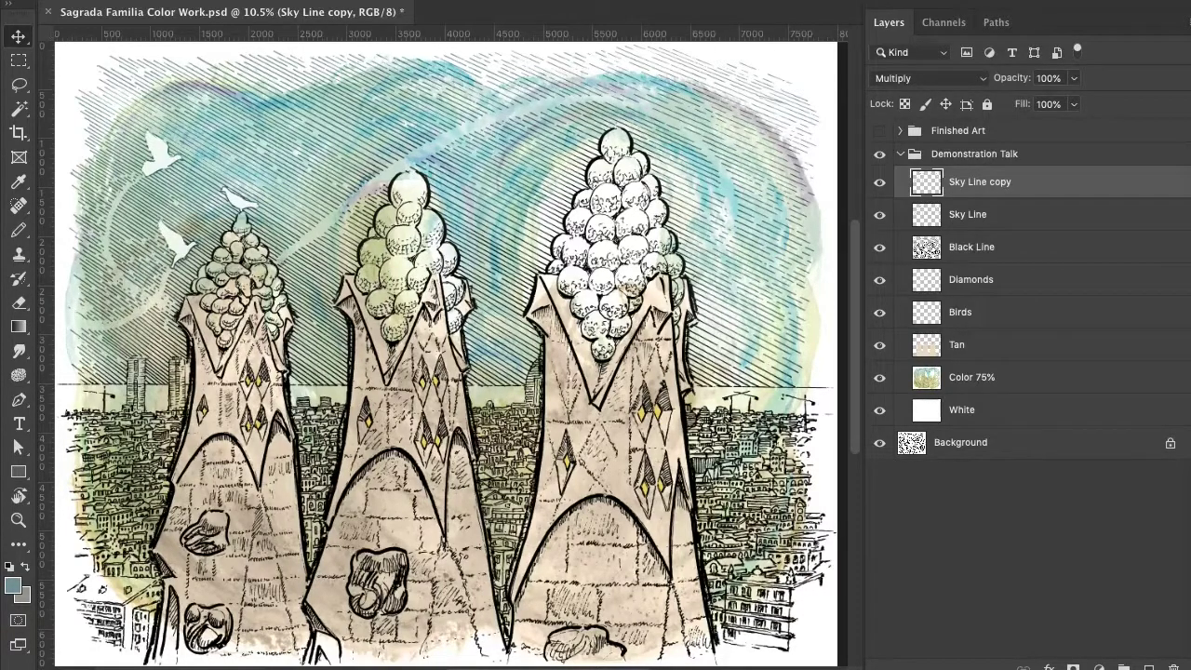
pyautogui.click(1055, 352)
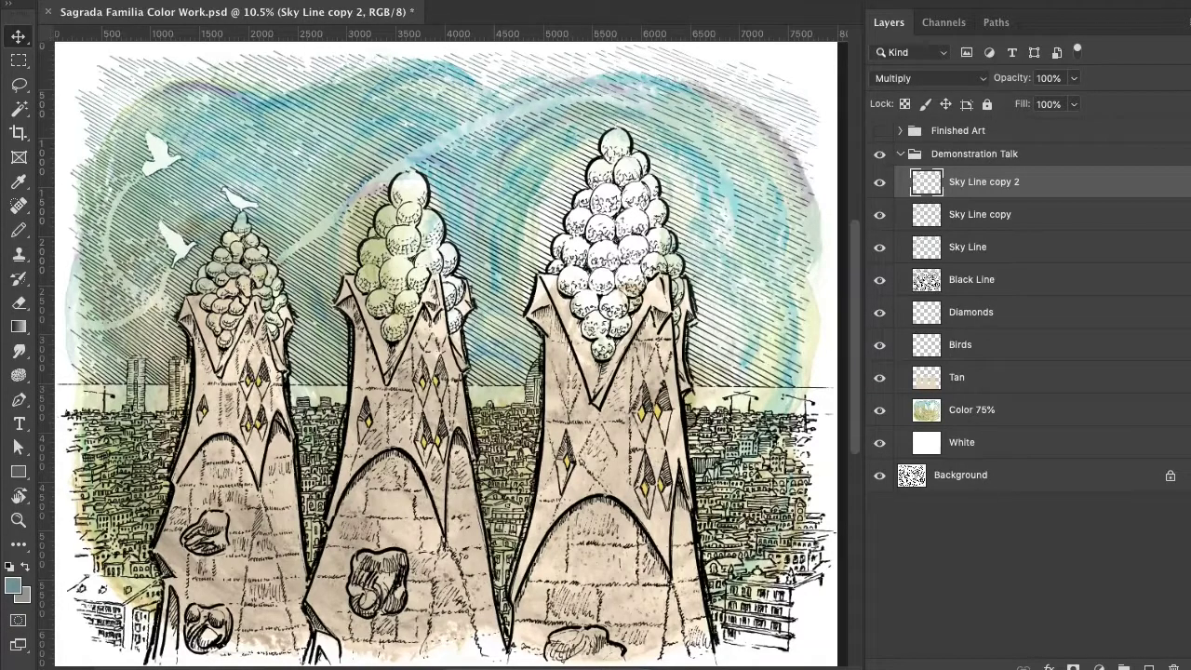
# Save the document, delete Sky Line copy and Sky Line copy 2, and toggle Sky Line's visibility to compare.
pyautogui.click(149, 0)
pyautogui.click(176, 110)
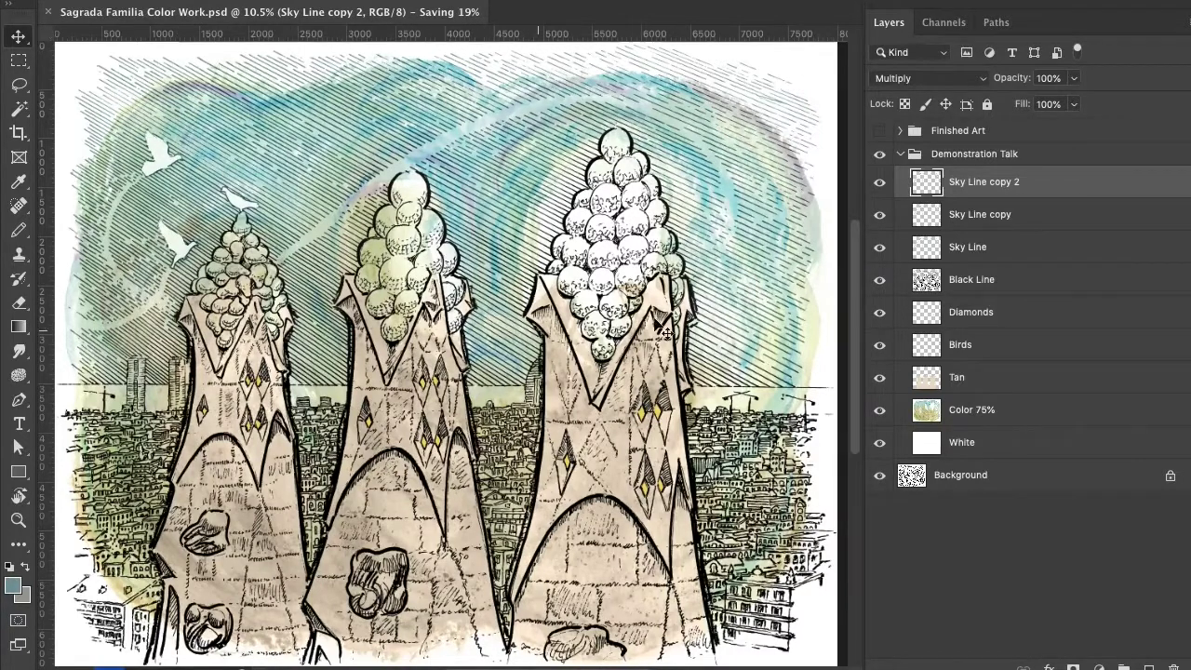
pyautogui.click(1048, 223)
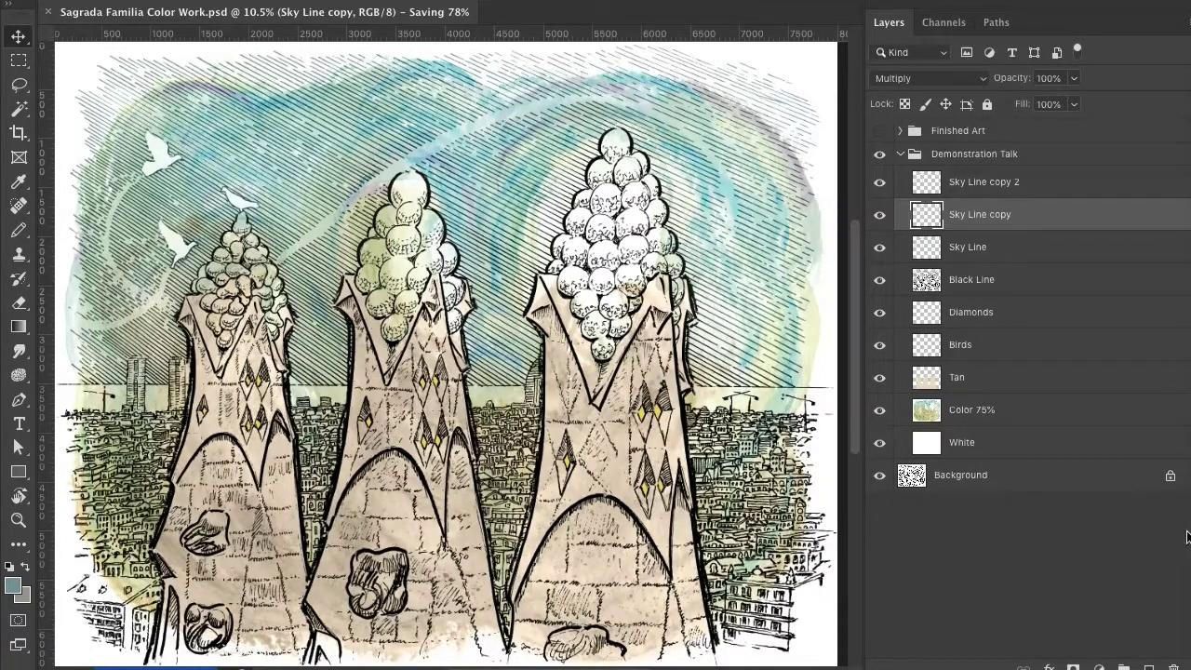
pyautogui.press('Delete')
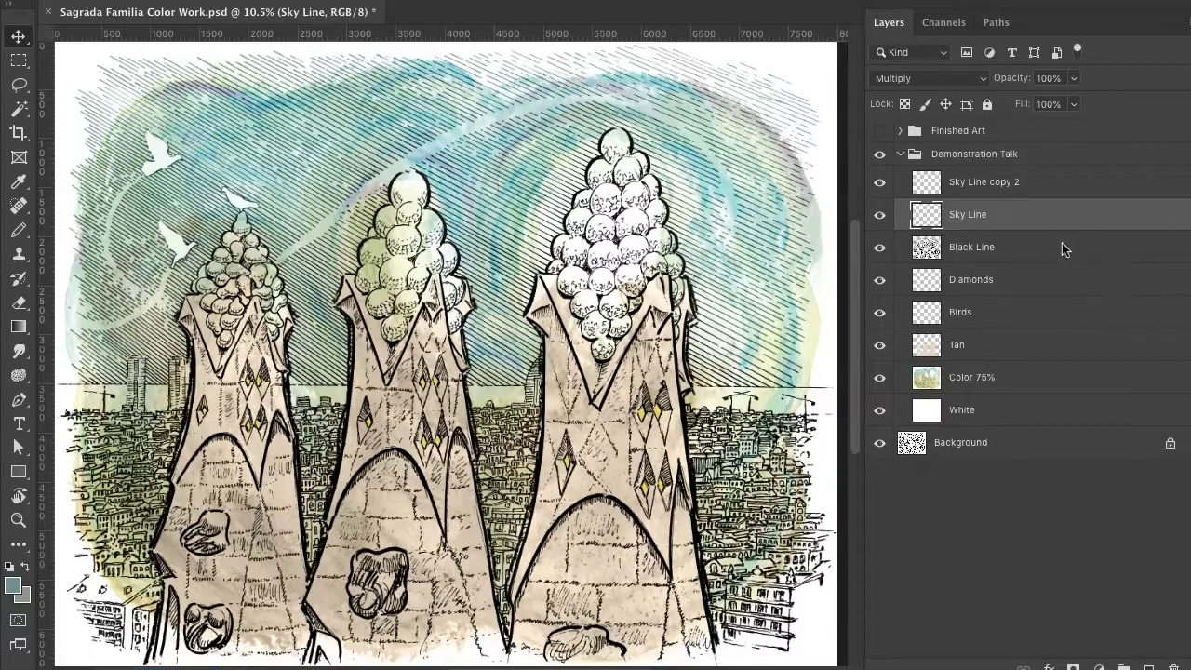
pyautogui.click(1064, 186)
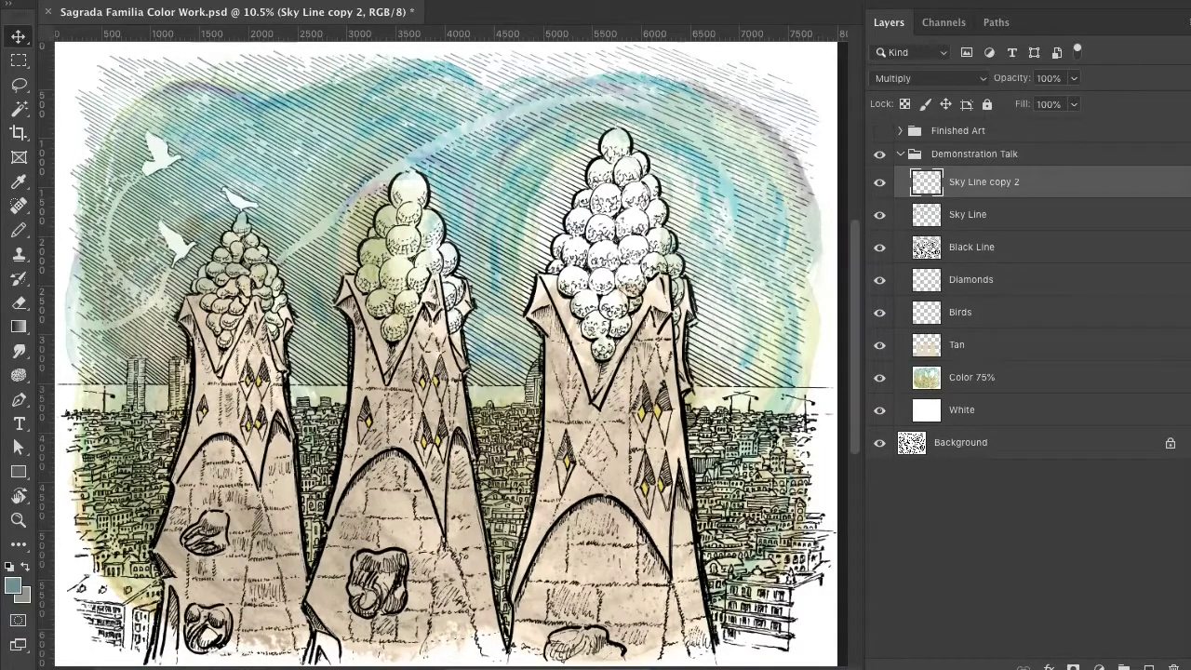
pyautogui.press('Delete')
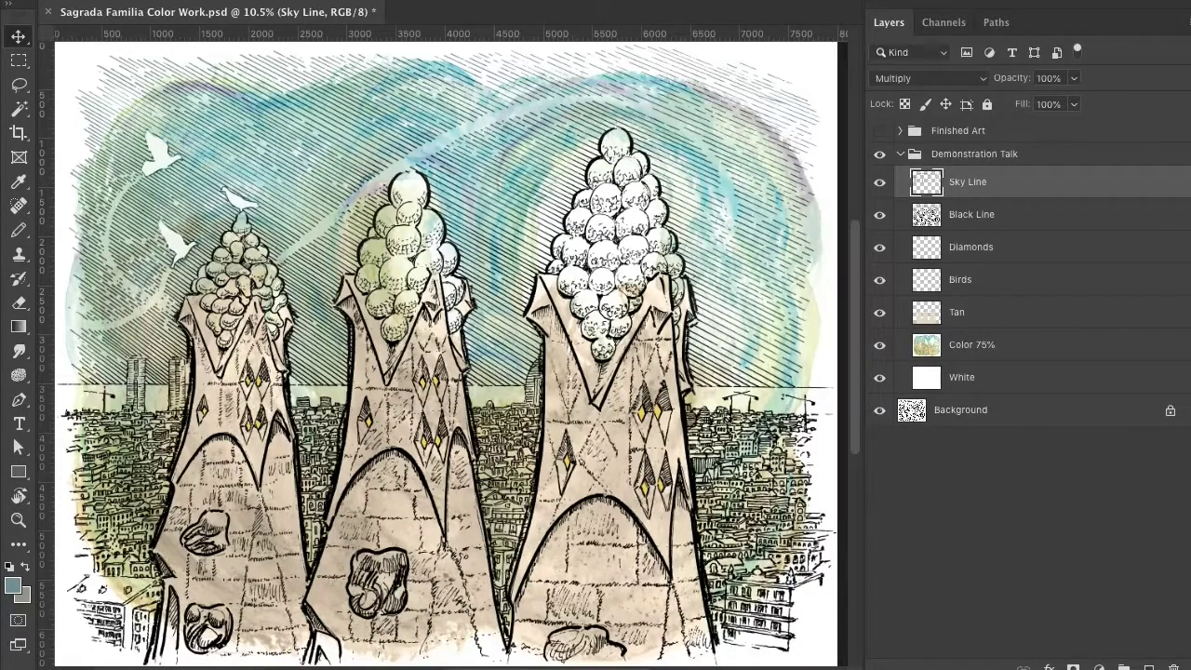
pyautogui.click(880, 186)
pyautogui.click(880, 187)
# Zoom in on the left steeple and load the Pears path as a 3-pixel feathered selection.
pyautogui.click(17, 523)
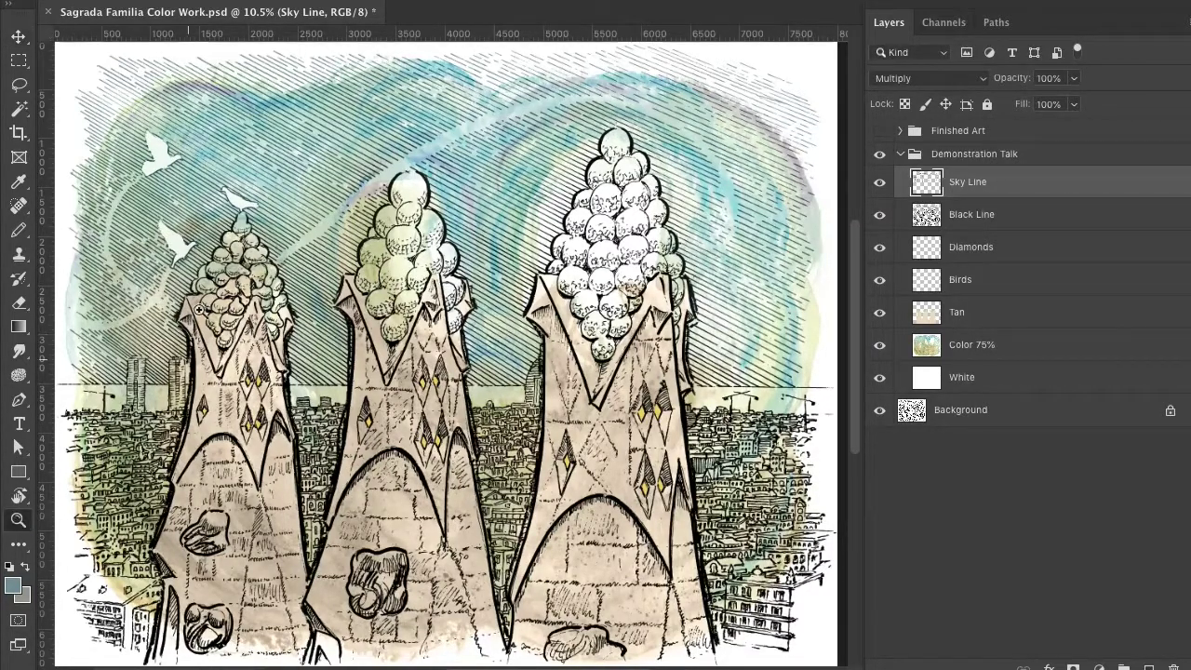
pyautogui.click(223, 294)
pyautogui.click(224, 294)
pyautogui.hscroll(-5, 223, 294)
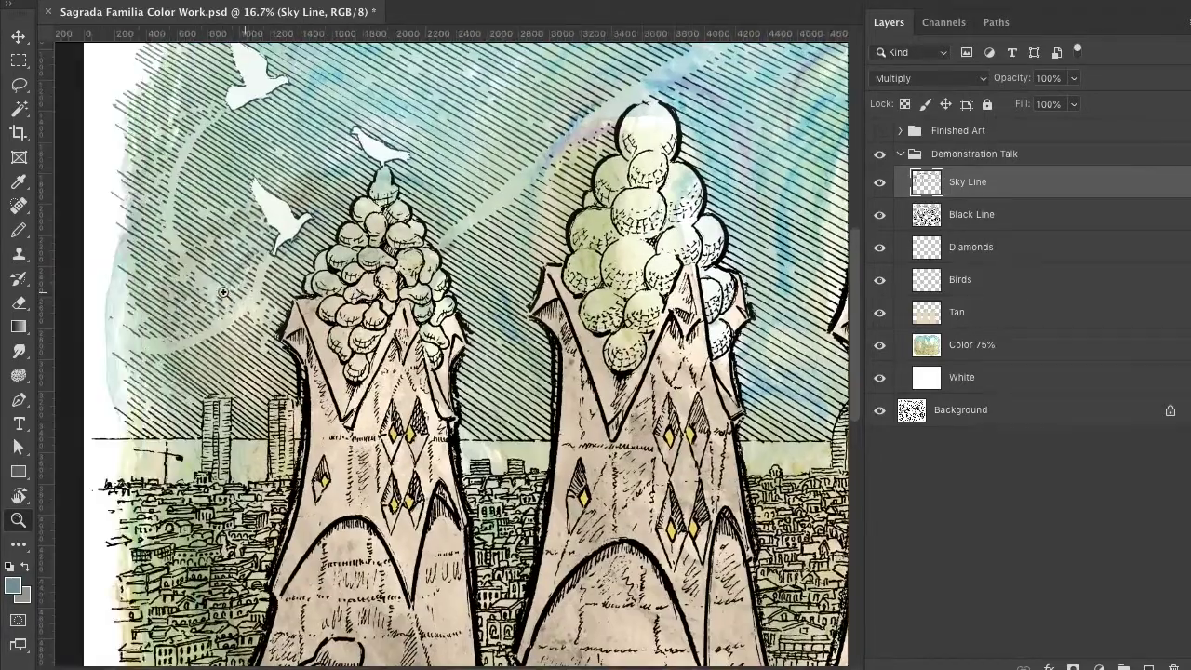
pyautogui.click(384, 316)
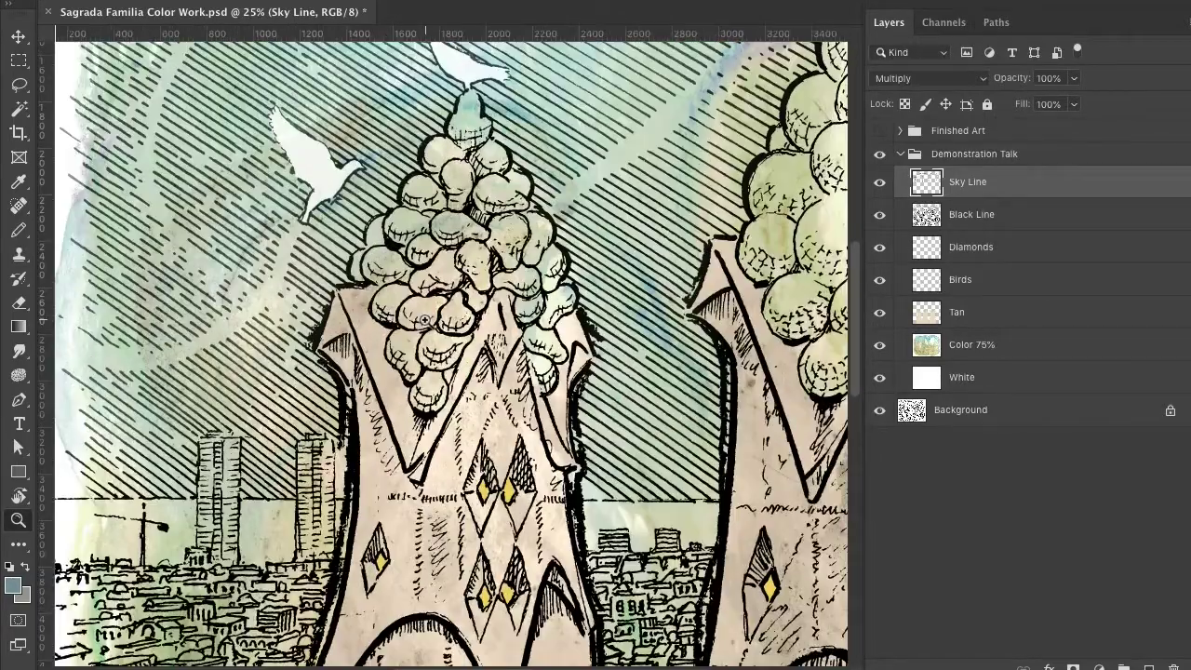
pyautogui.scroll(2, 426, 322)
pyautogui.hscroll(2, 426, 322)
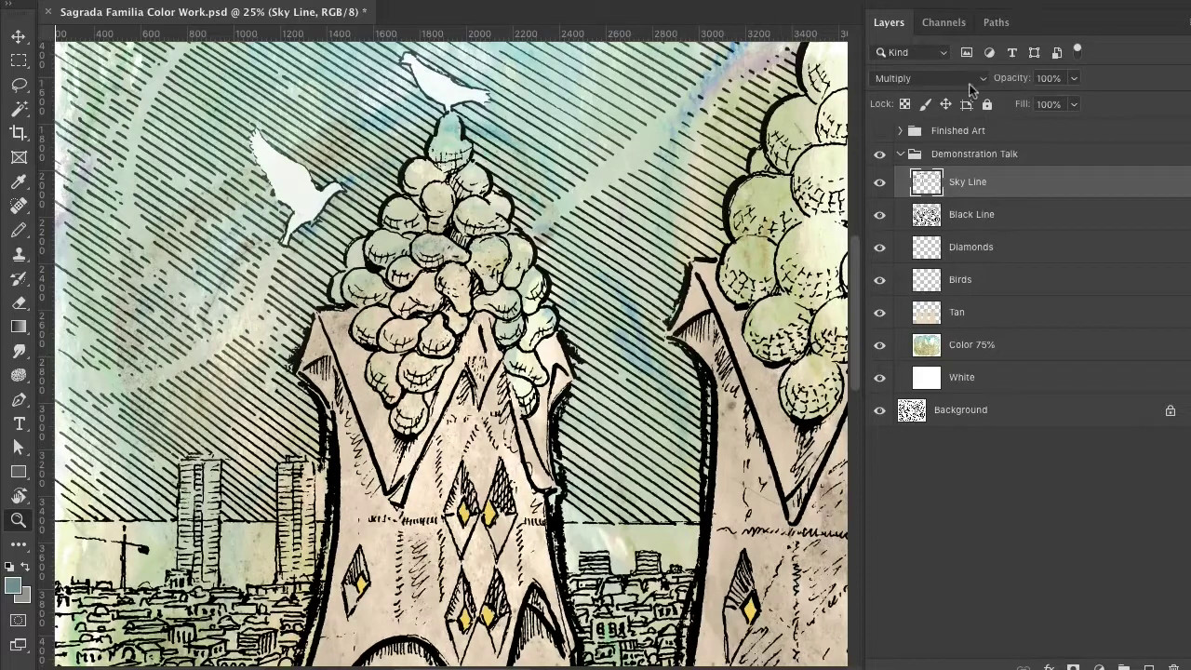
pyautogui.click(997, 24)
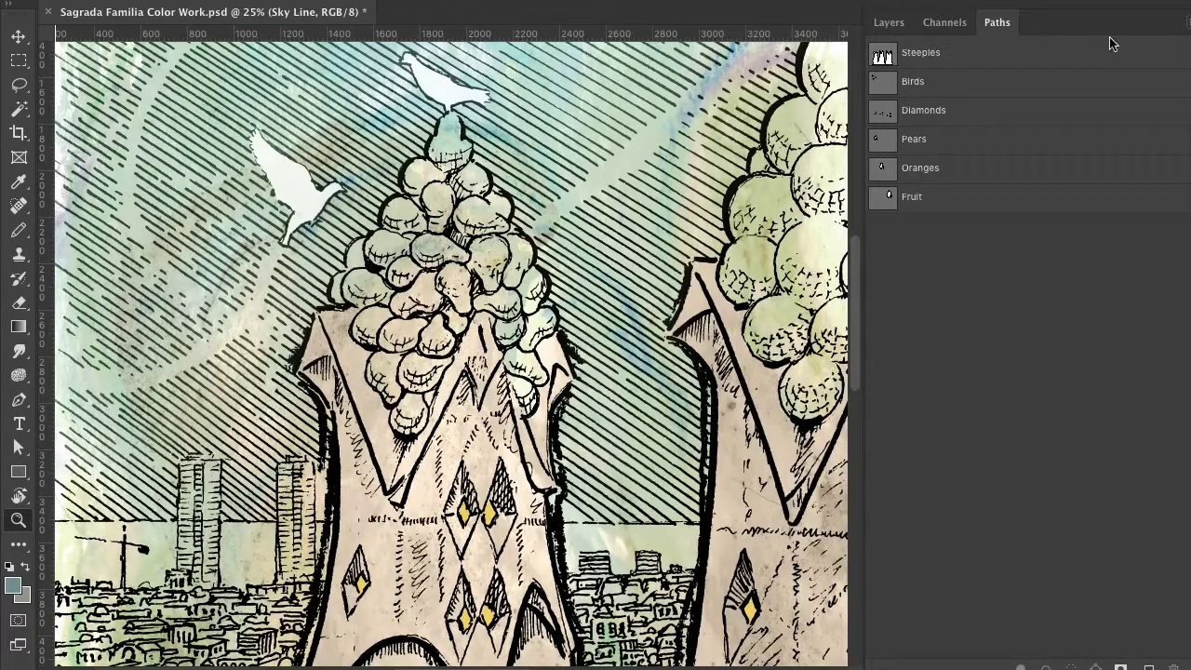
pyautogui.click(956, 141)
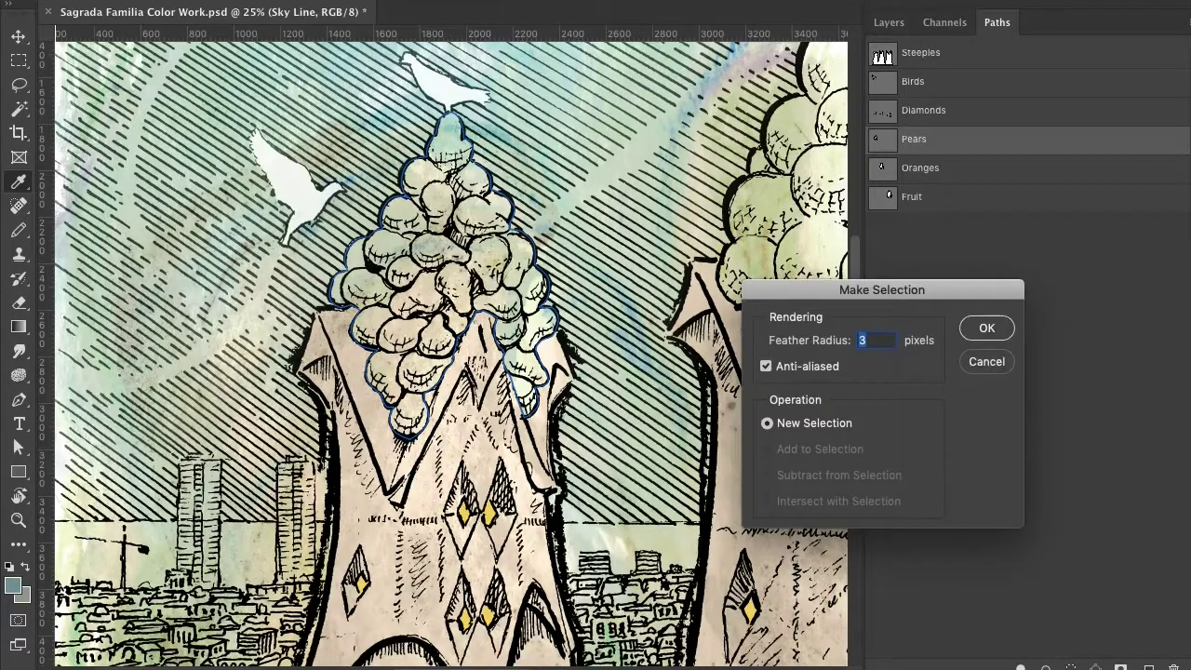
pyautogui.click(984, 327)
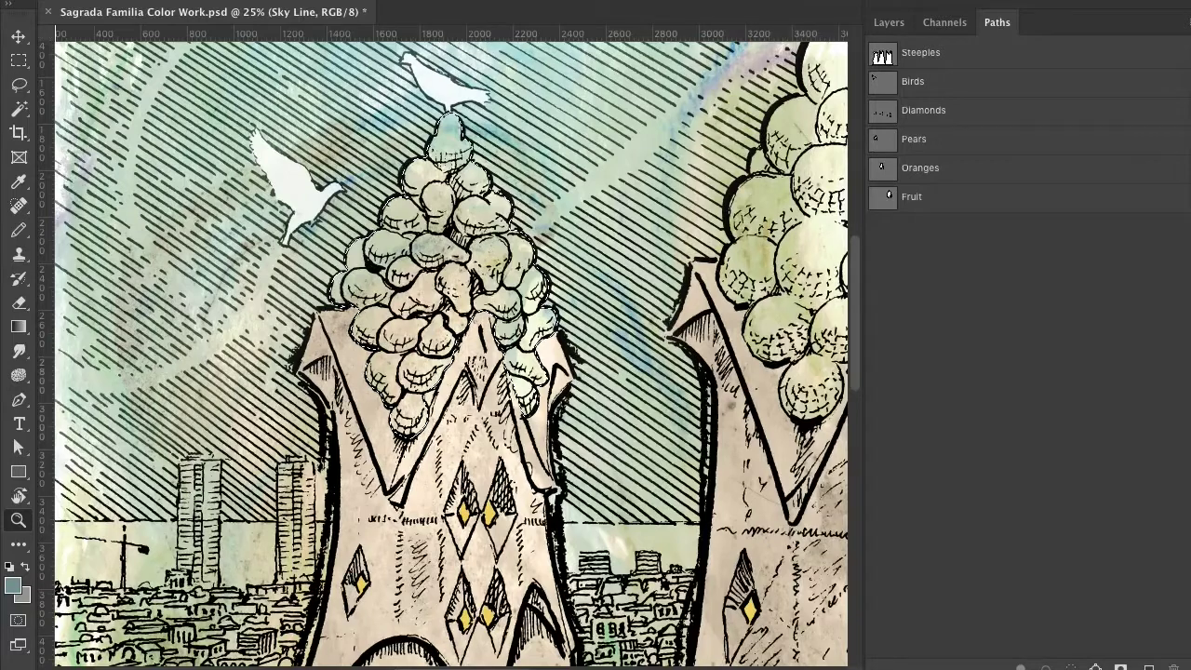
# Set the foreground colour to the warm yellow ebda67.
pyautogui.click(15, 584)
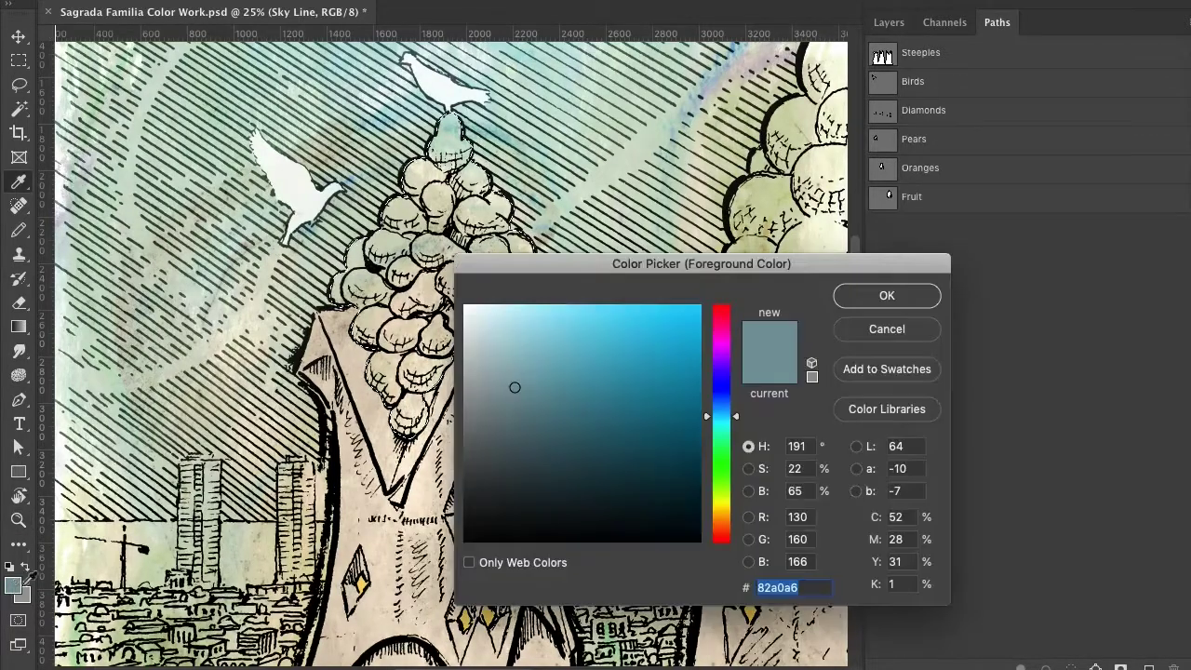
pyautogui.click(722, 499)
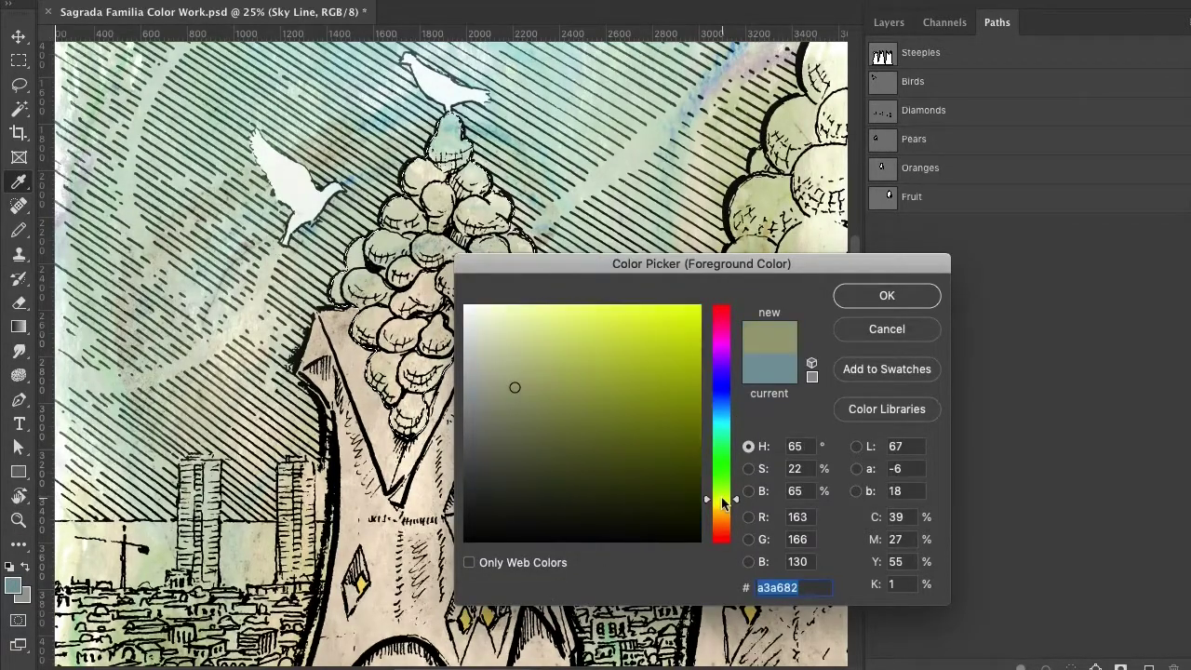
pyautogui.moveTo(735, 502); pyautogui.dragTo(736, 511)
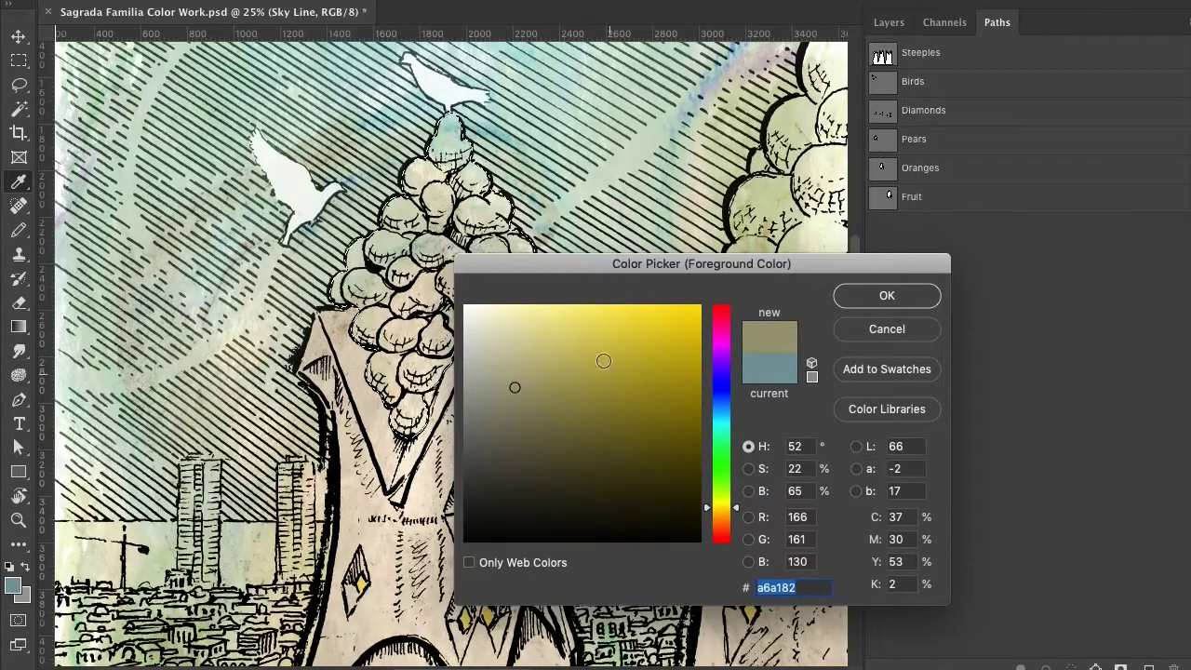
pyautogui.click(604, 342)
pyautogui.click(597, 323)
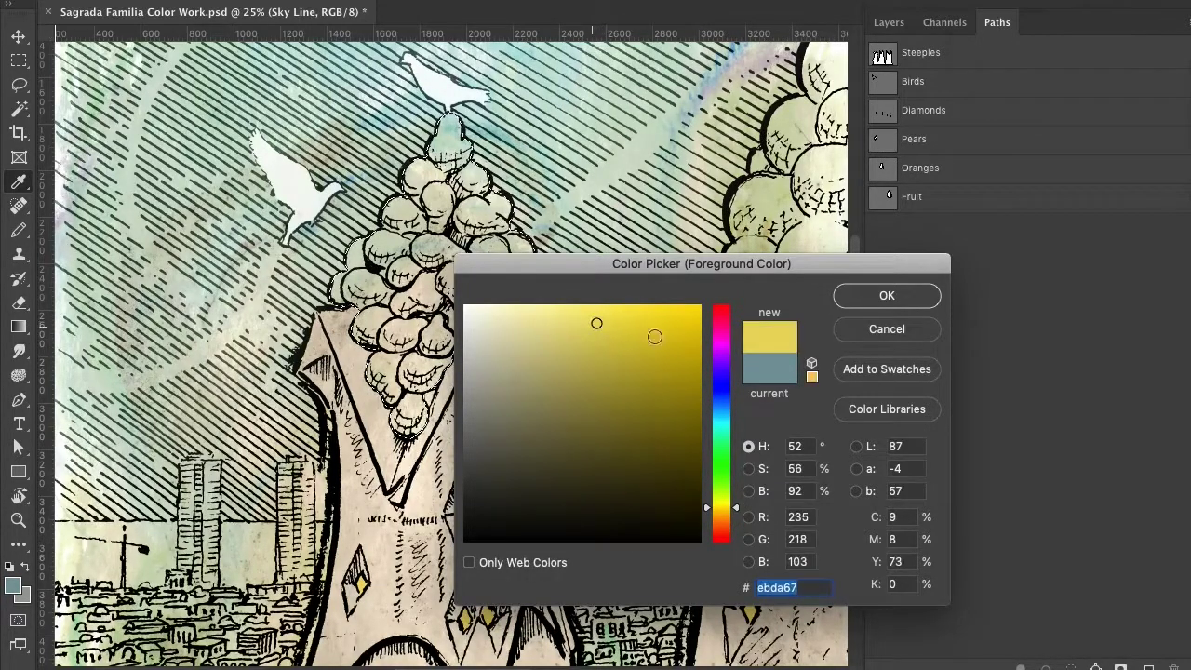
pyautogui.click(865, 294)
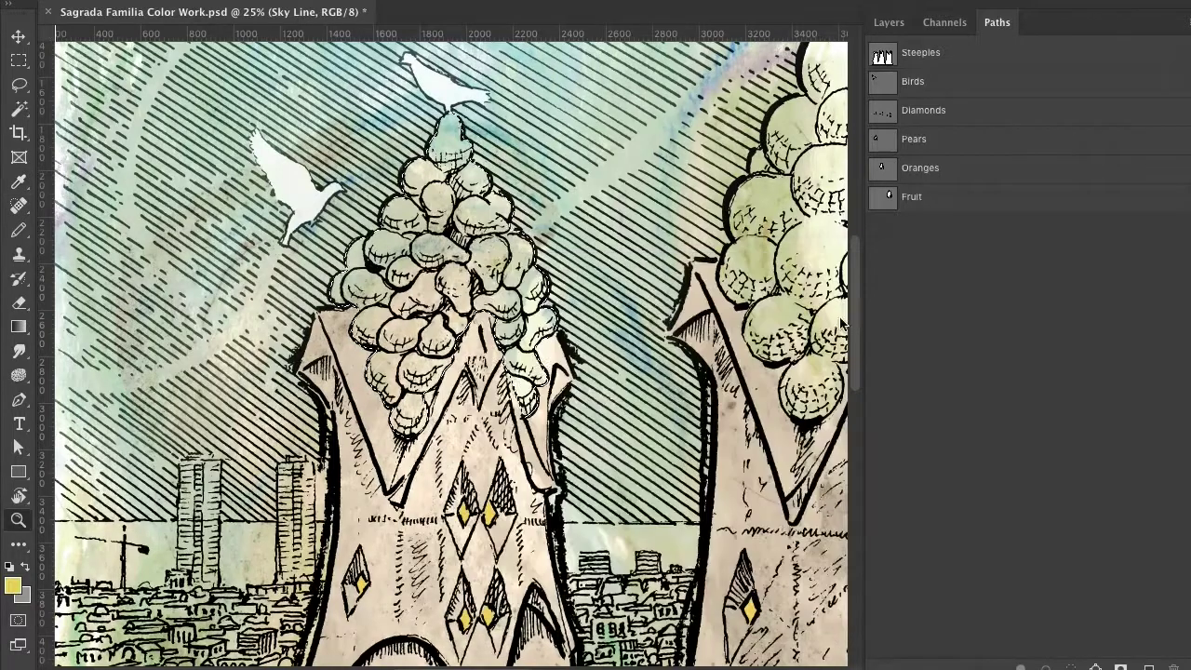
# Select the Brush tool, undo the stray green stroke, and select the Diamonds layer.
pyautogui.click(20, 232)
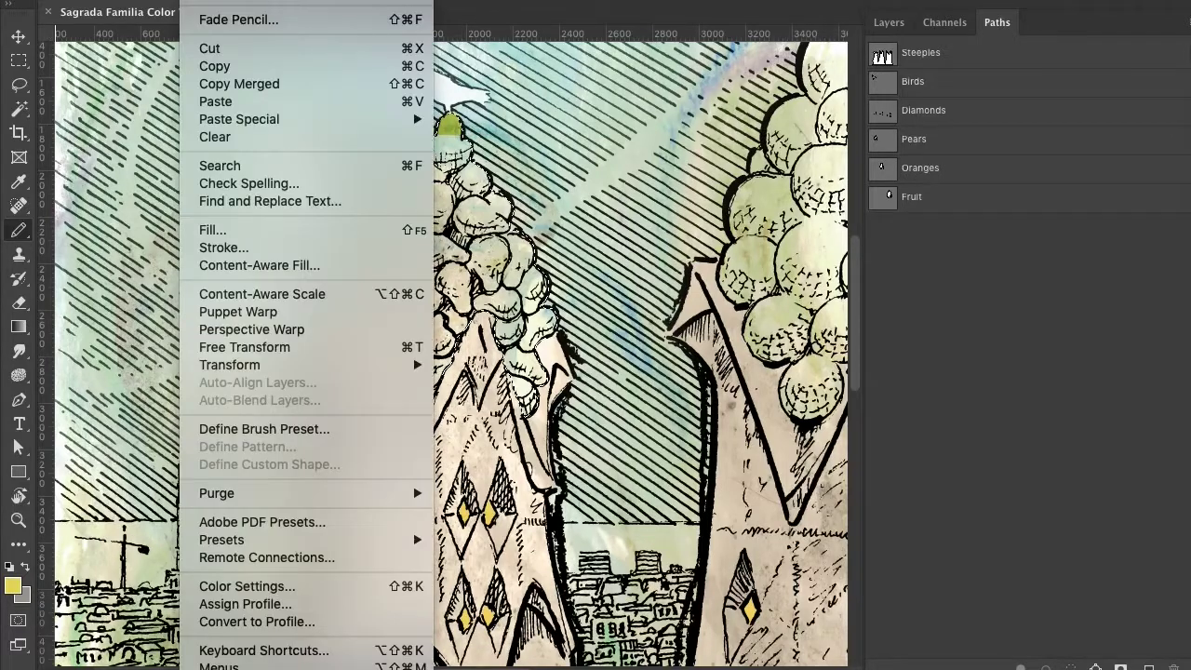
pyautogui.press('super+z')
pyautogui.click(888, 26)
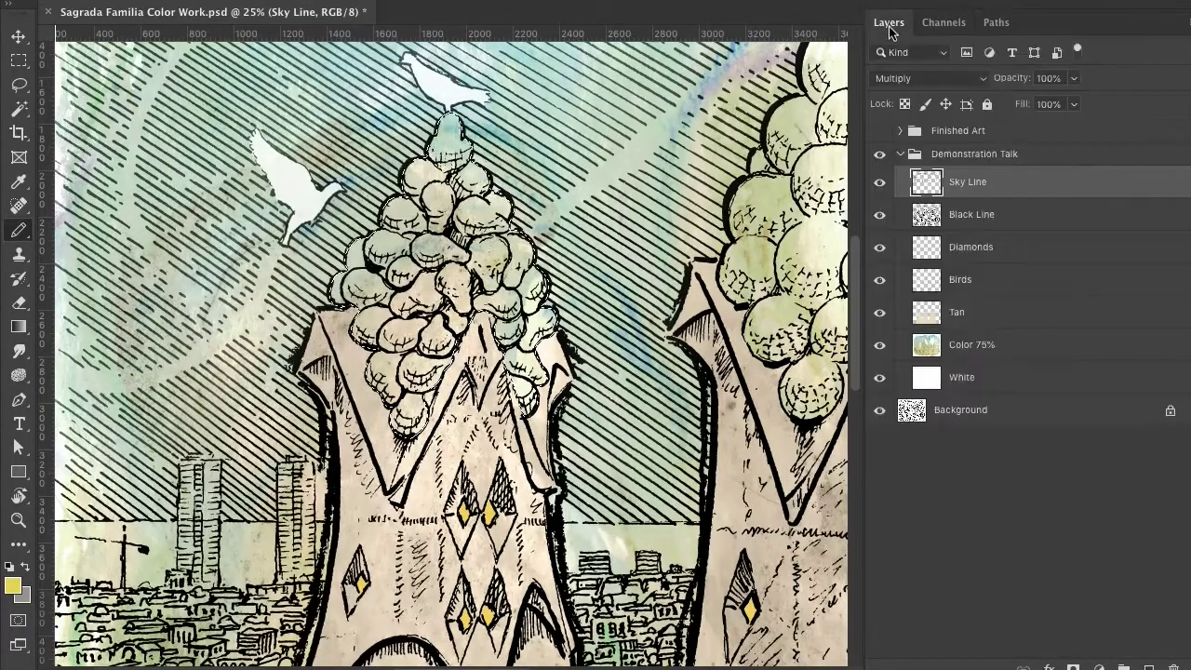
pyautogui.click(1010, 252)
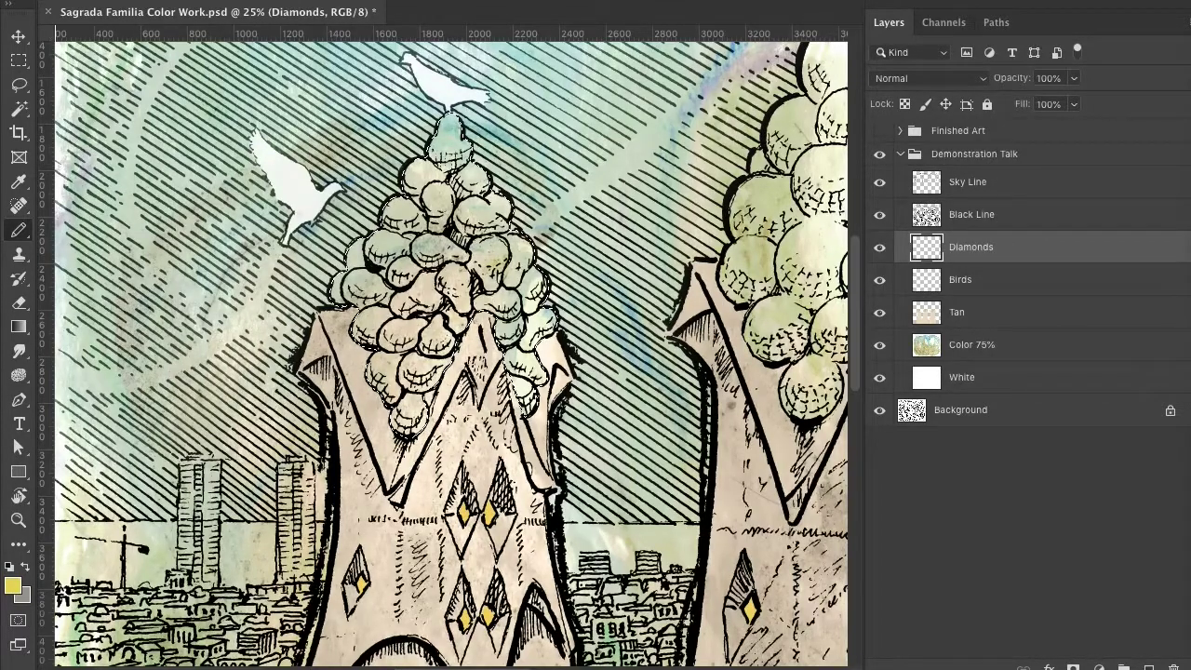
# Create a new layer named Pears above Diamonds with Shift+Cmd+N.
pyautogui.press('super+shift+n')
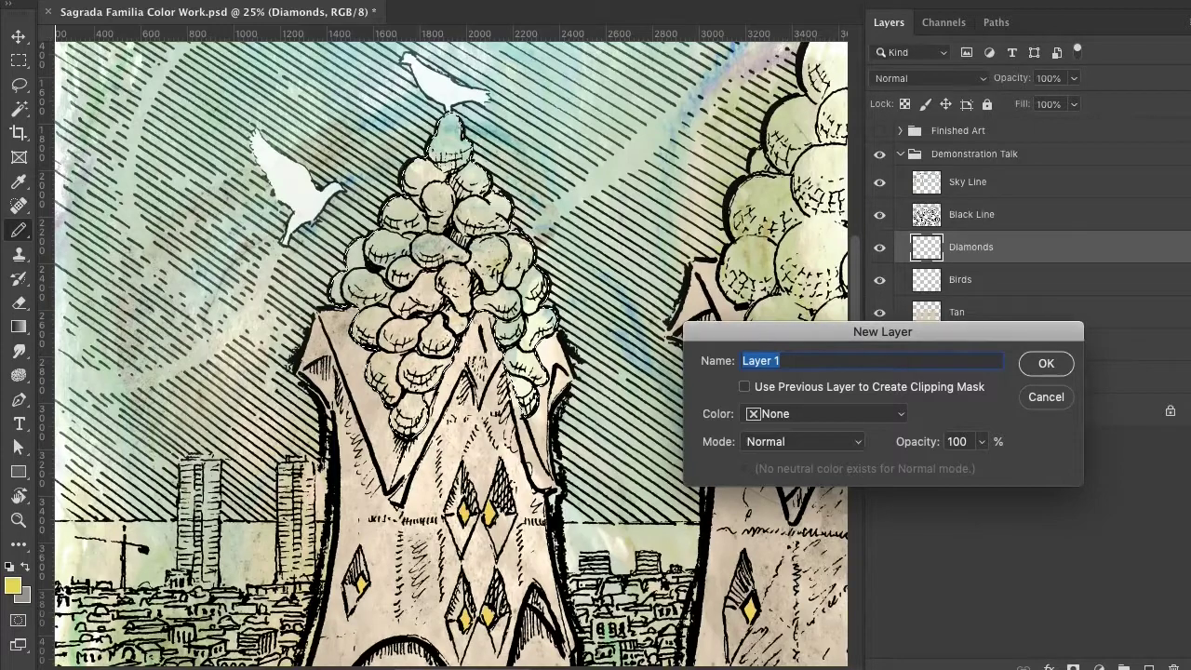
pyautogui.write('Pears')
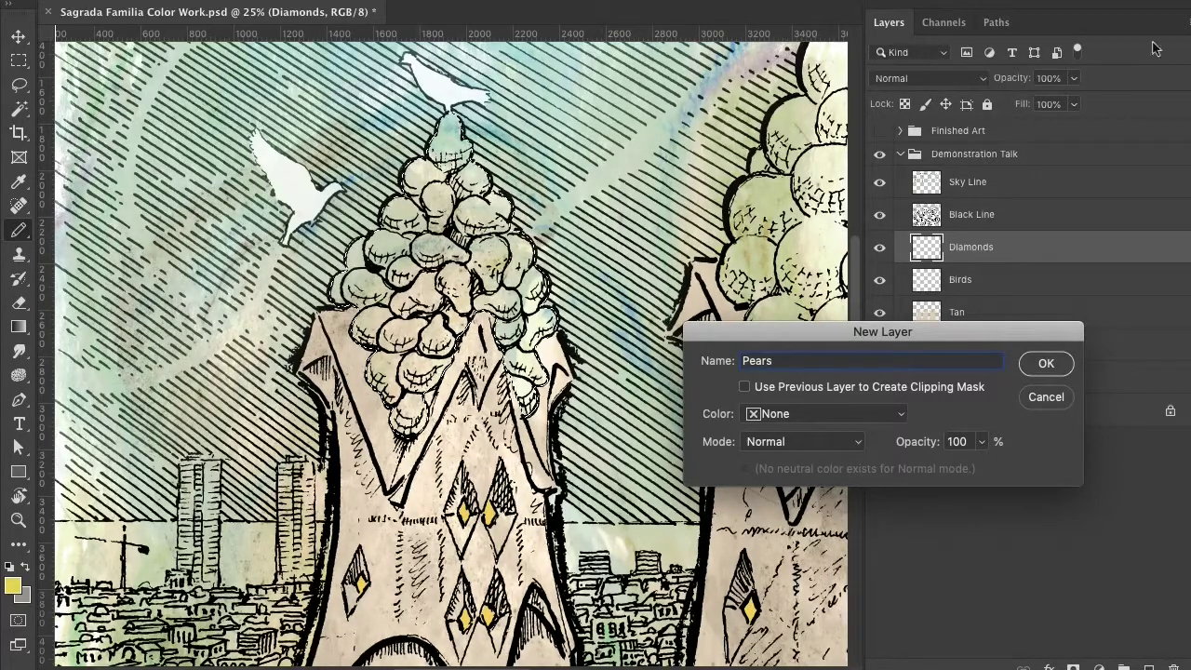
pyautogui.click(1046, 364)
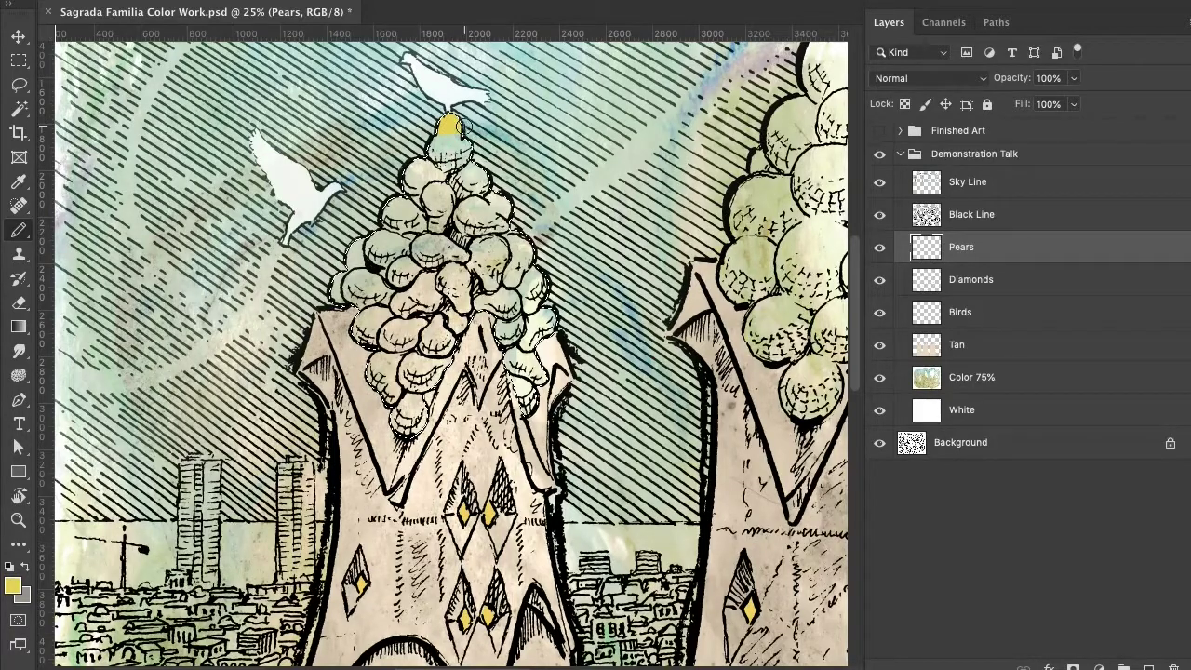
# Brush yellow over seven pears across the cluster, from the top pear to the left, right and lower ones.
pyautogui.moveTo(440, 149)
pyautogui.mouseDown()
pyautogui.moveTo(448, 162)
pyautogui.moveTo(462, 152)
pyautogui.moveTo(464, 173)
pyautogui.moveTo(449, 195)
pyautogui.moveTo(433, 186)
pyautogui.moveTo(435, 225)
pyautogui.moveTo(442, 217)
pyautogui.moveTo(478, 250)
pyautogui.moveTo(497, 249)
pyautogui.moveTo(487, 279)
pyautogui.mouseUp()
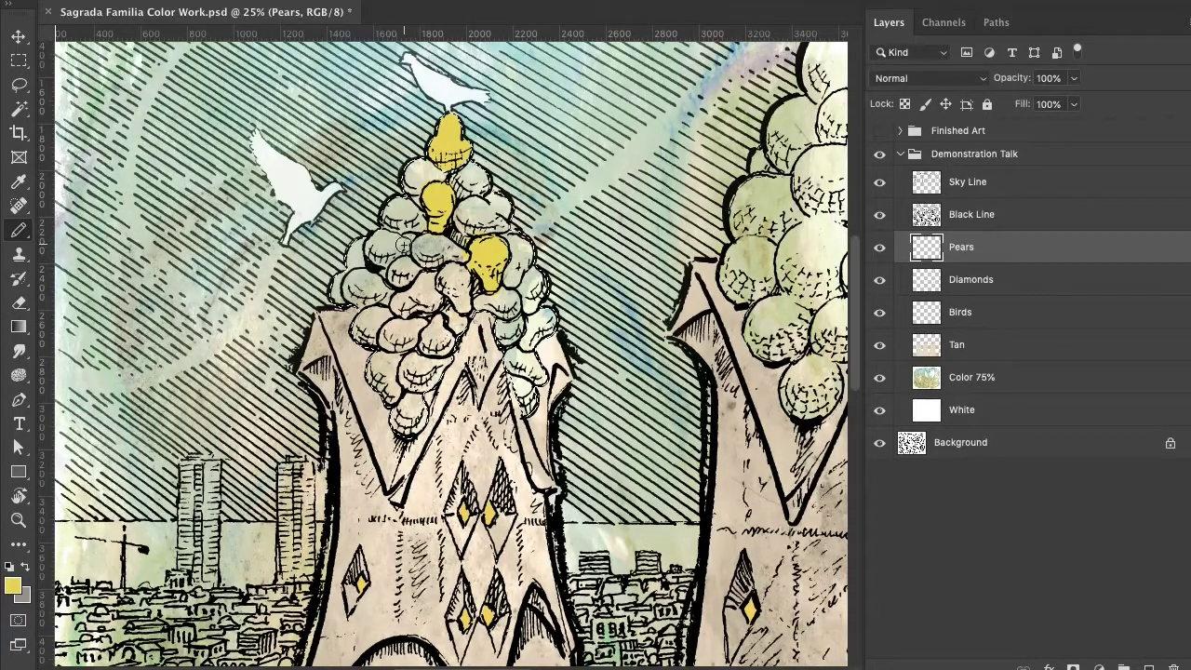
pyautogui.moveTo(398, 240)
pyautogui.mouseDown()
pyautogui.moveTo(372, 249)
pyautogui.moveTo(385, 257)
pyautogui.mouseUp()
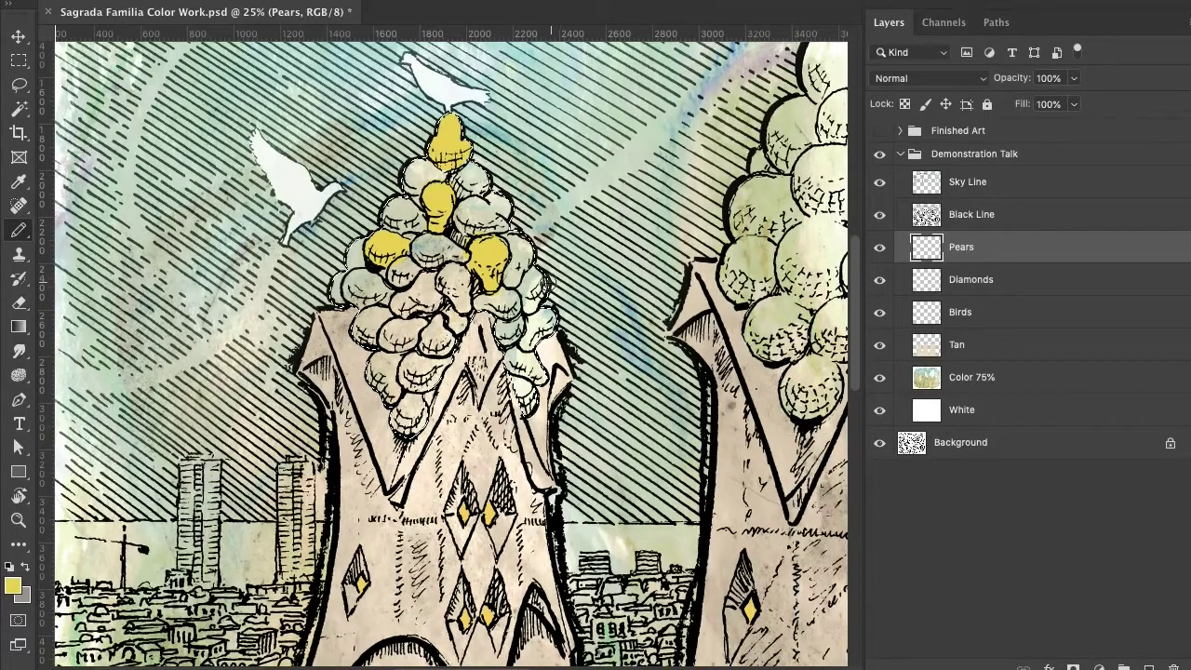
pyautogui.moveTo(545, 279)
pyautogui.mouseDown()
pyautogui.moveTo(530, 303)
pyautogui.moveTo(465, 288)
pyautogui.moveTo(456, 266)
pyautogui.moveTo(445, 275)
pyautogui.moveTo(454, 300)
pyautogui.mouseUp()
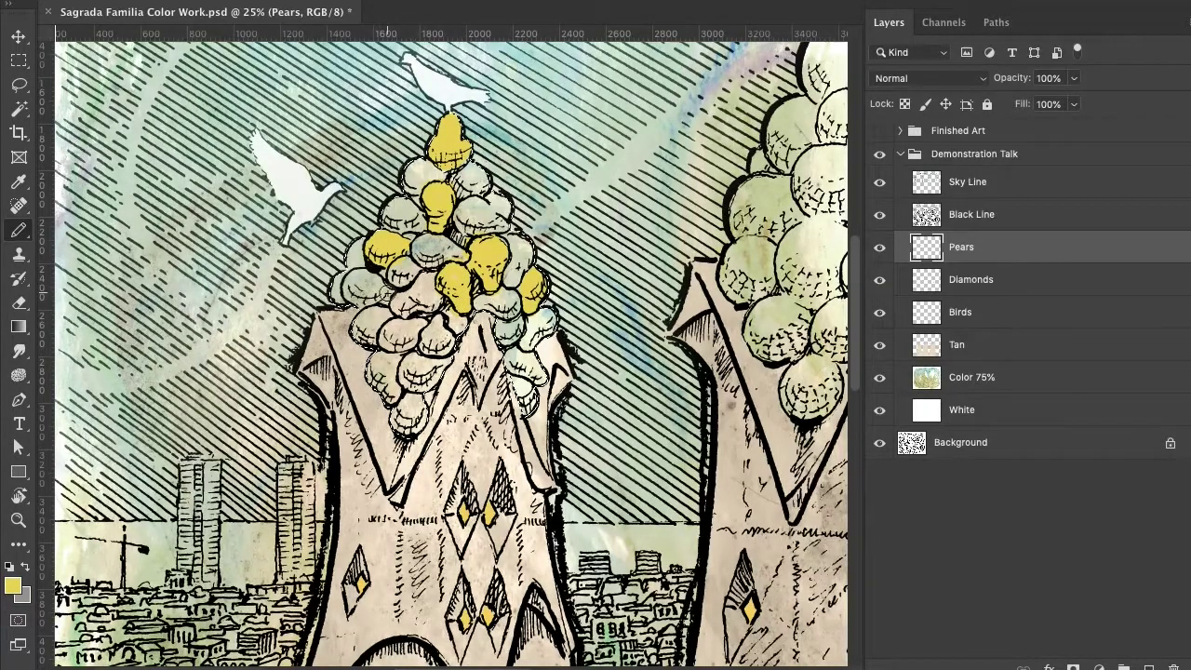
pyautogui.moveTo(375, 282)
pyautogui.mouseDown()
pyautogui.moveTo(352, 275)
pyautogui.moveTo(350, 293)
pyautogui.moveTo(376, 298)
pyautogui.moveTo(365, 301)
pyautogui.mouseUp()
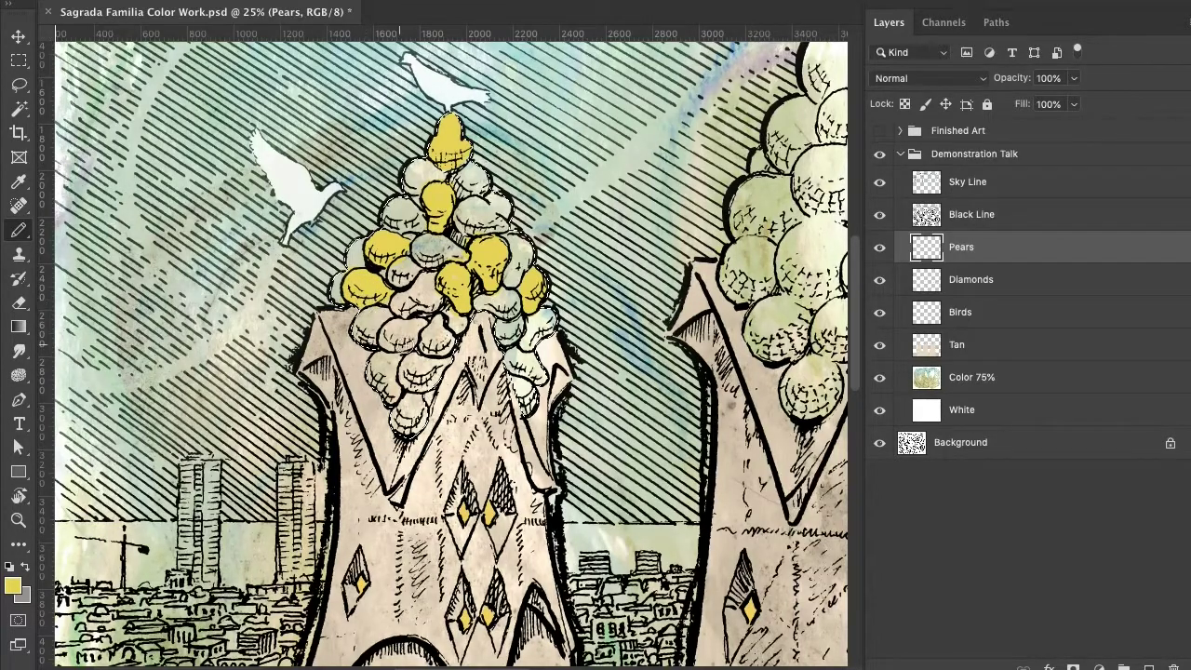
pyautogui.moveTo(423, 346)
pyautogui.mouseDown()
pyautogui.moveTo(447, 337)
pyautogui.moveTo(437, 344)
pyautogui.moveTo(432, 322)
pyautogui.moveTo(436, 346)
pyautogui.mouseUp()
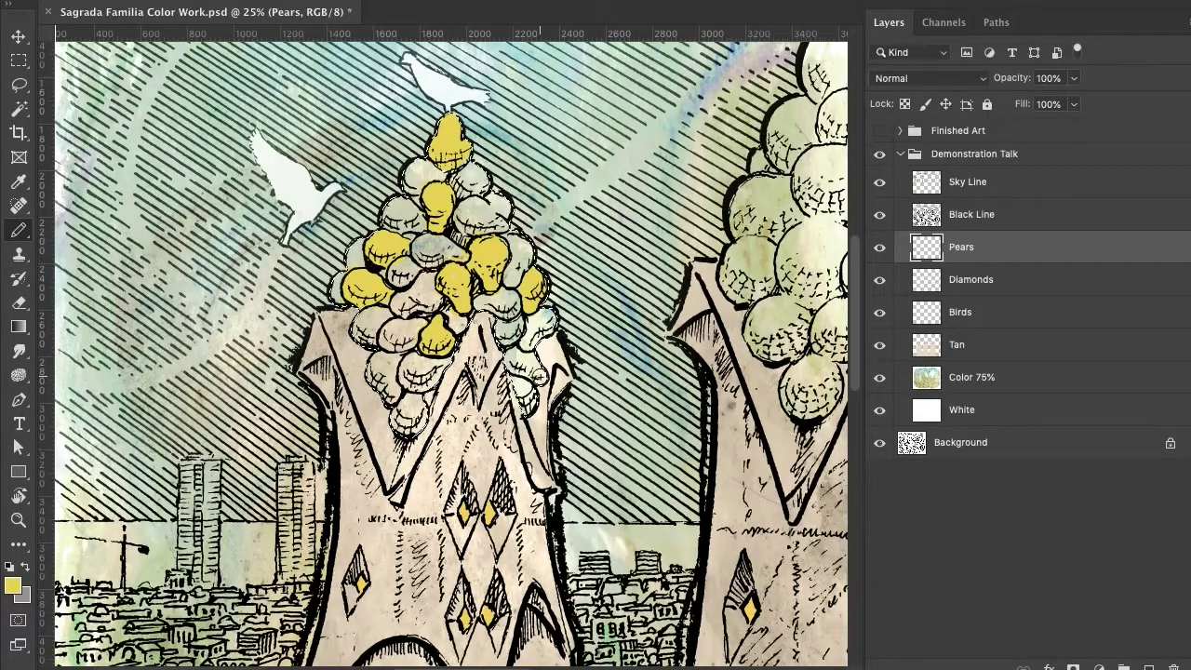
pyautogui.moveTo(538, 375)
pyautogui.mouseDown()
pyautogui.moveTo(521, 356)
pyautogui.moveTo(514, 365)
pyautogui.moveTo(531, 376)
pyautogui.mouseUp()
pyautogui.moveTo(396, 385)
pyautogui.mouseDown()
pyautogui.moveTo(385, 355)
pyautogui.moveTo(376, 381)
pyautogui.mouseUp()
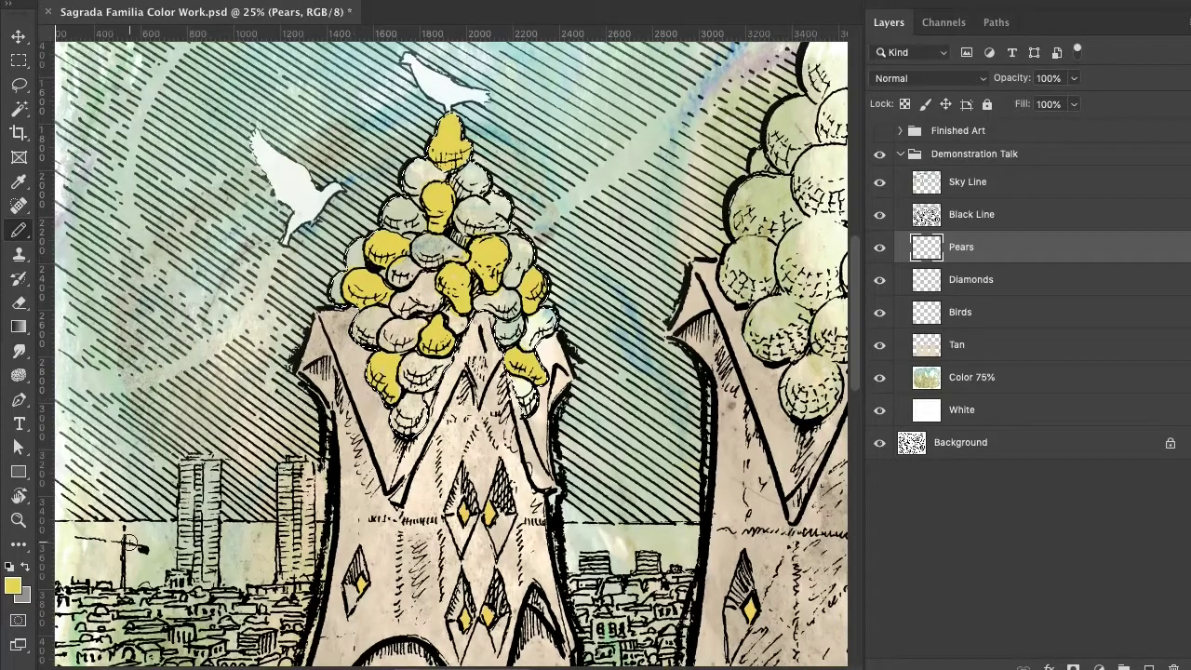
# Change the foreground colour to the greener yellow e6eb67.
pyautogui.click(13, 584)
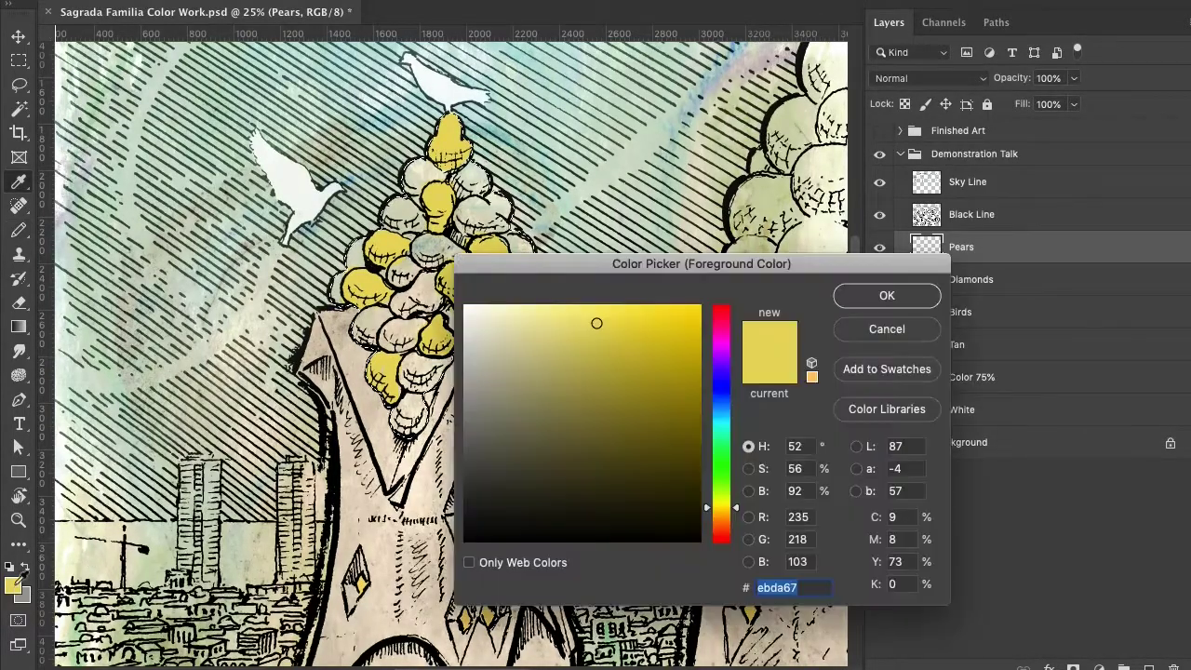
pyautogui.click(735, 501)
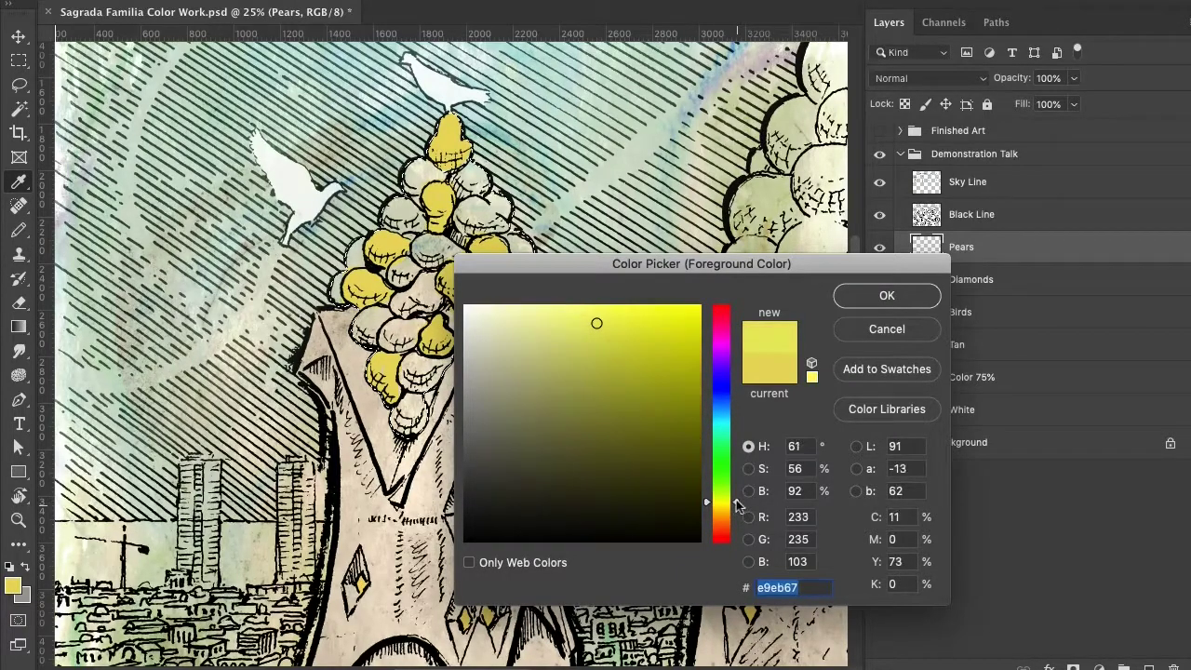
pyautogui.click(866, 300)
# Paint eight more grey pears throughout the cluster in the greener yellow.
pyautogui.moveTo(434, 180)
pyautogui.mouseDown()
pyautogui.moveTo(413, 166)
pyautogui.moveTo(406, 182)
pyautogui.moveTo(434, 183)
pyautogui.mouseUp()
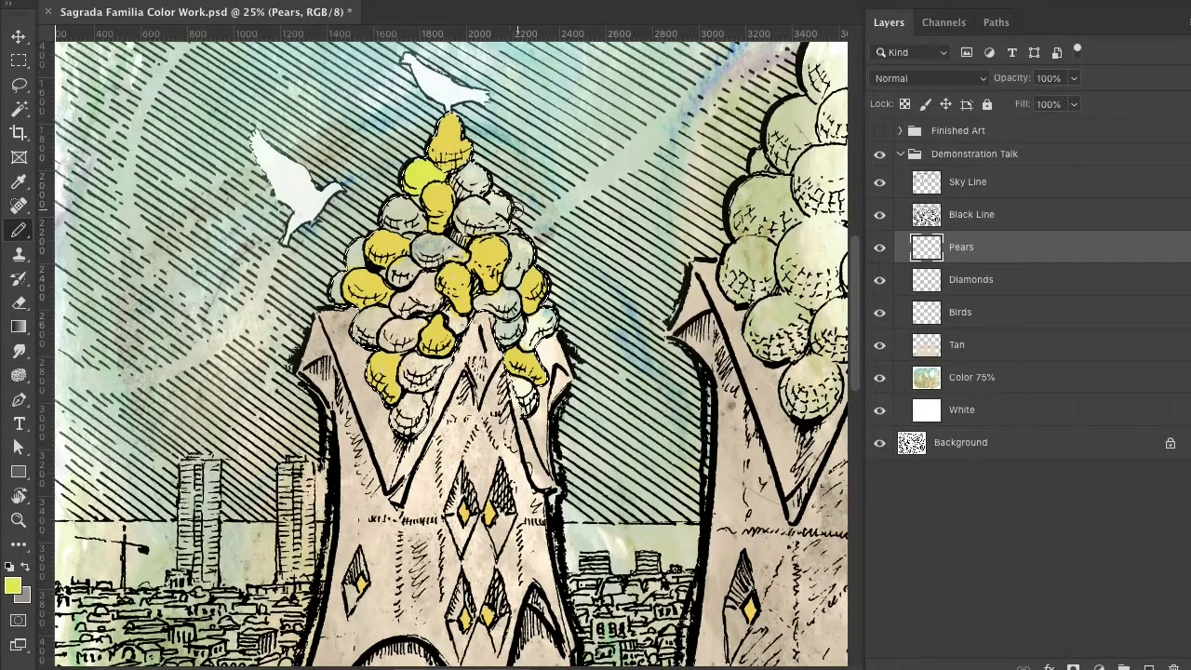
pyautogui.moveTo(506, 206)
pyautogui.mouseDown()
pyautogui.moveTo(498, 195)
pyautogui.moveTo(510, 214)
pyautogui.mouseUp()
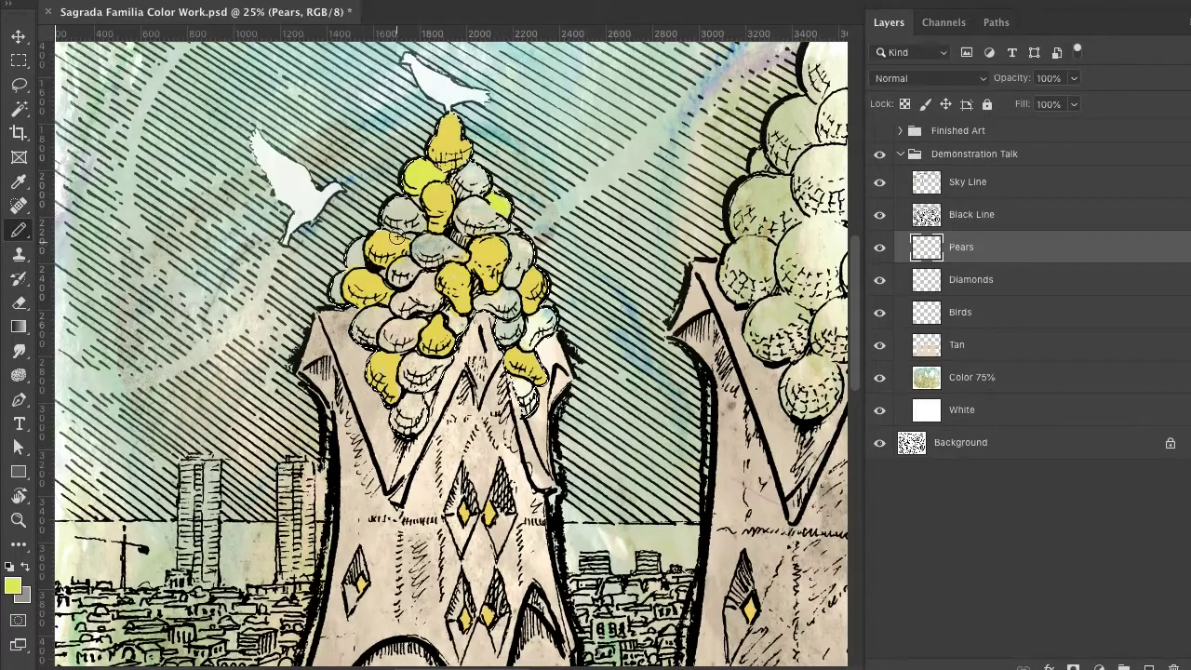
pyautogui.moveTo(421, 227)
pyautogui.mouseDown()
pyautogui.moveTo(393, 203)
pyautogui.moveTo(387, 223)
pyautogui.moveTo(415, 223)
pyautogui.moveTo(396, 222)
pyautogui.moveTo(359, 260)
pyautogui.mouseUp()
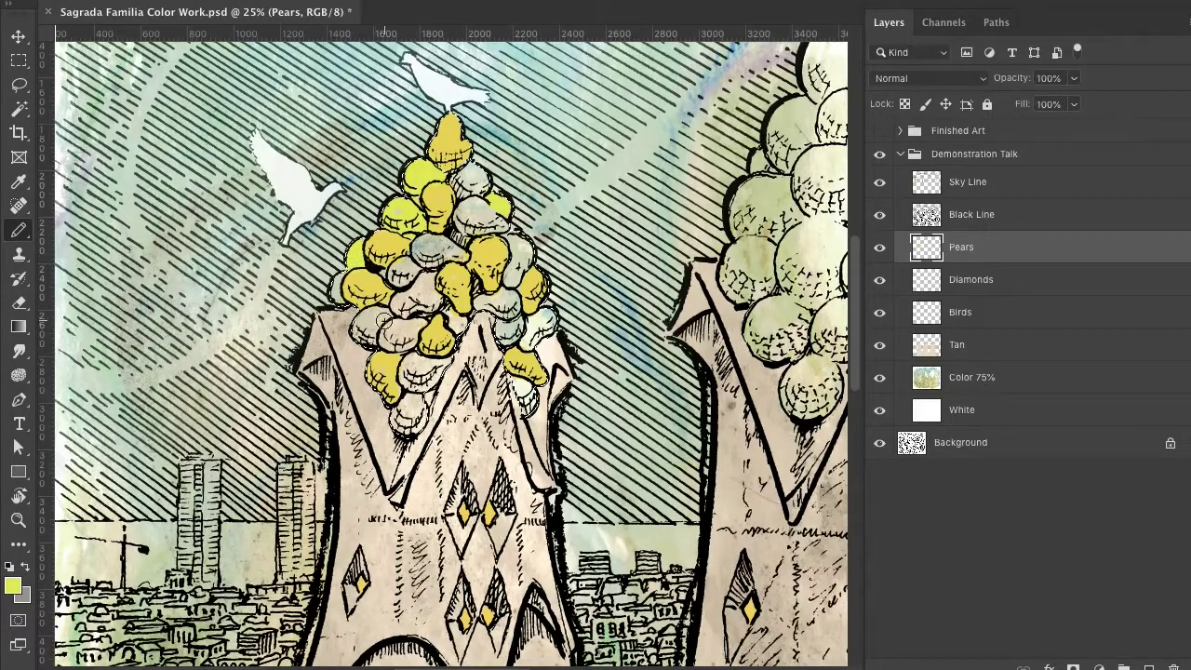
pyautogui.moveTo(383, 321)
pyautogui.mouseDown()
pyautogui.moveTo(365, 321)
pyautogui.moveTo(360, 337)
pyautogui.moveTo(372, 332)
pyautogui.mouseUp()
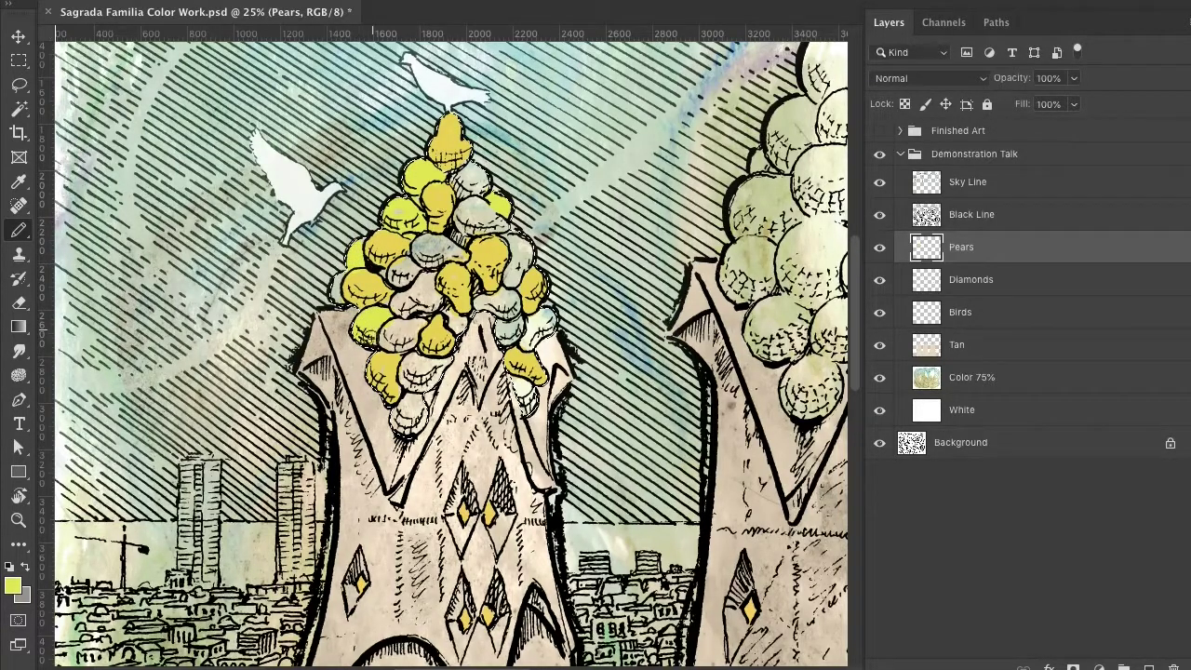
pyautogui.moveTo(415, 389)
pyautogui.mouseDown()
pyautogui.moveTo(400, 413)
pyautogui.moveTo(414, 421)
pyautogui.moveTo(398, 428)
pyautogui.mouseUp()
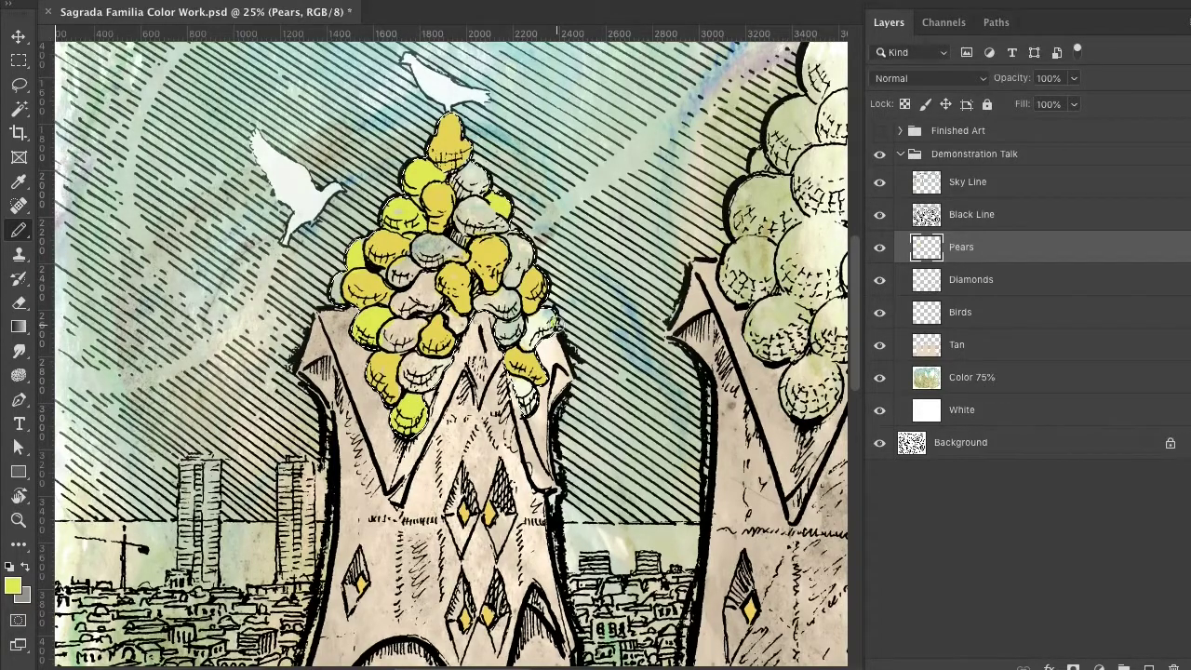
pyautogui.moveTo(556, 326)
pyautogui.mouseDown()
pyautogui.moveTo(545, 317)
pyautogui.moveTo(536, 337)
pyautogui.moveTo(504, 299)
pyautogui.moveTo(484, 306)
pyautogui.mouseUp()
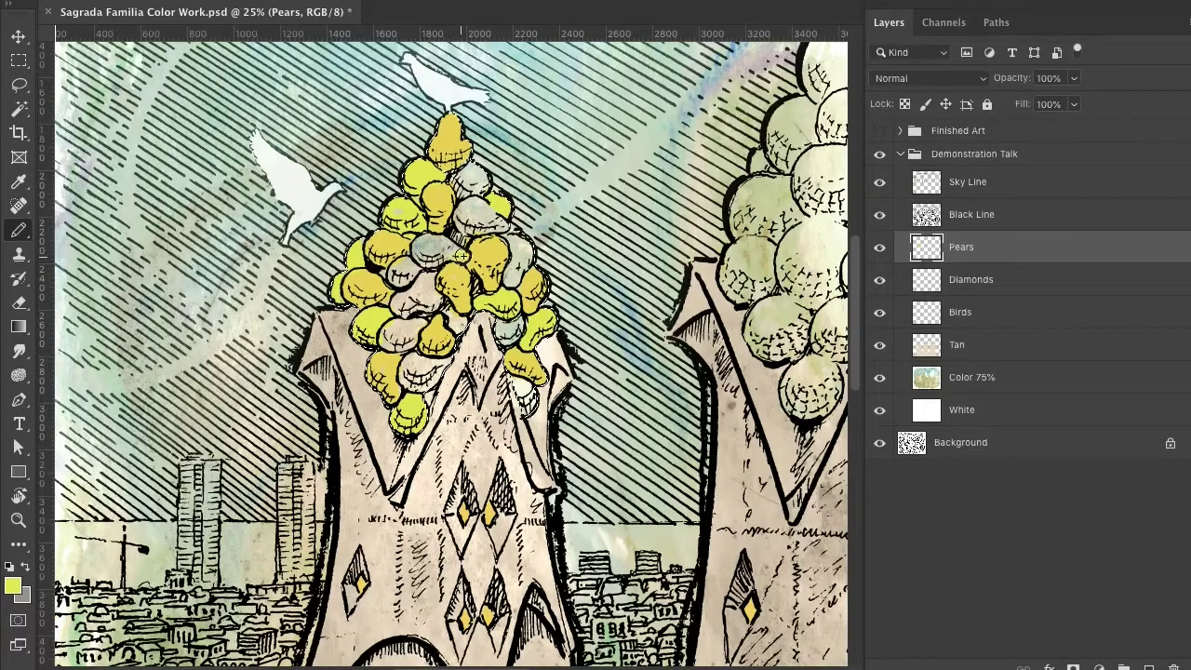
pyautogui.moveTo(459, 254)
pyautogui.mouseDown()
pyautogui.moveTo(420, 243)
pyautogui.moveTo(437, 250)
pyautogui.mouseUp()
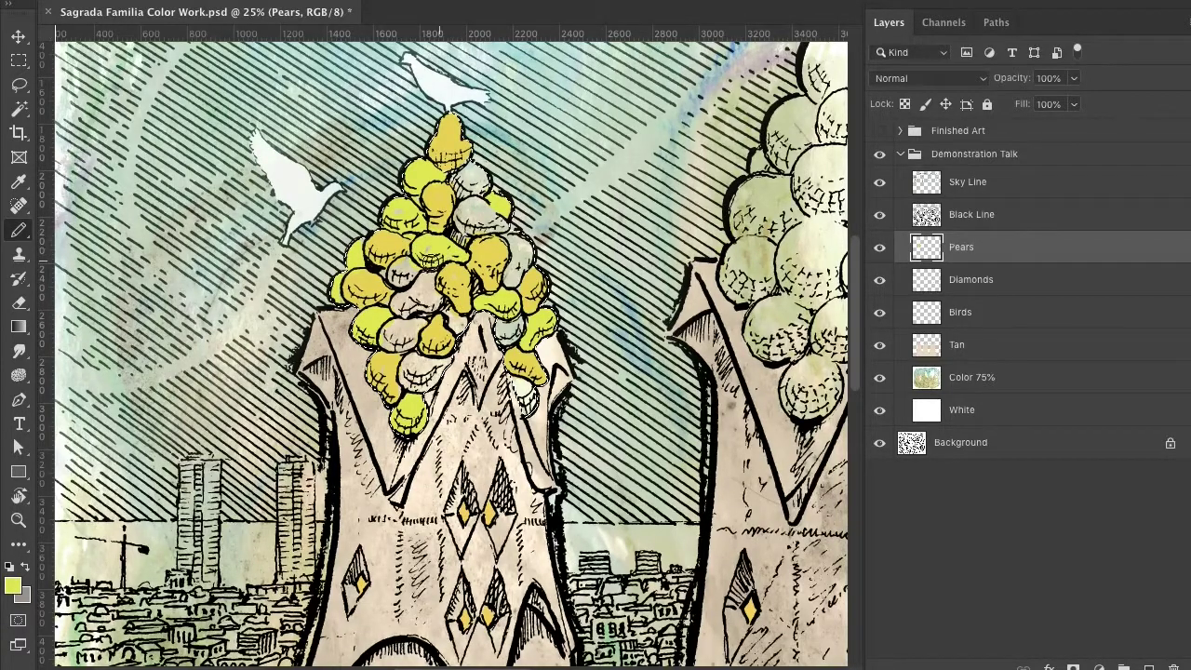
pyautogui.moveTo(511, 337); pyautogui.dragTo(502, 327)
# Switch the foreground to orange-yellow ebce67 and paint the remaining grey pears on the left steeple.
pyautogui.click(12, 584)
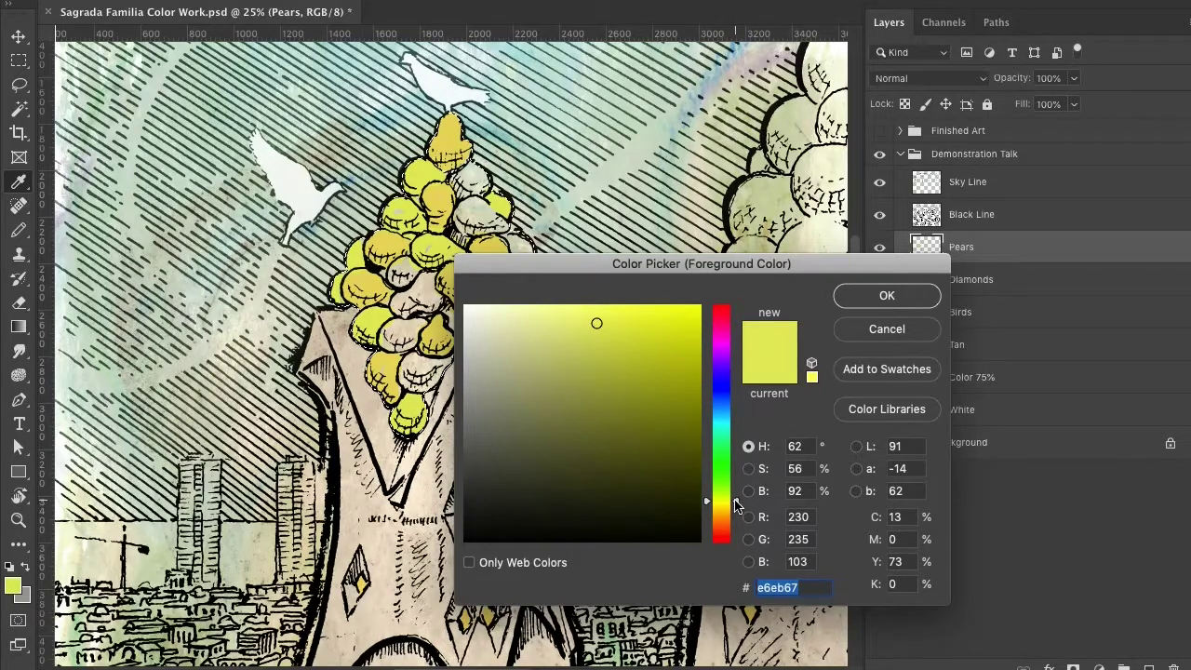
pyautogui.moveTo(731, 502); pyautogui.dragTo(737, 512)
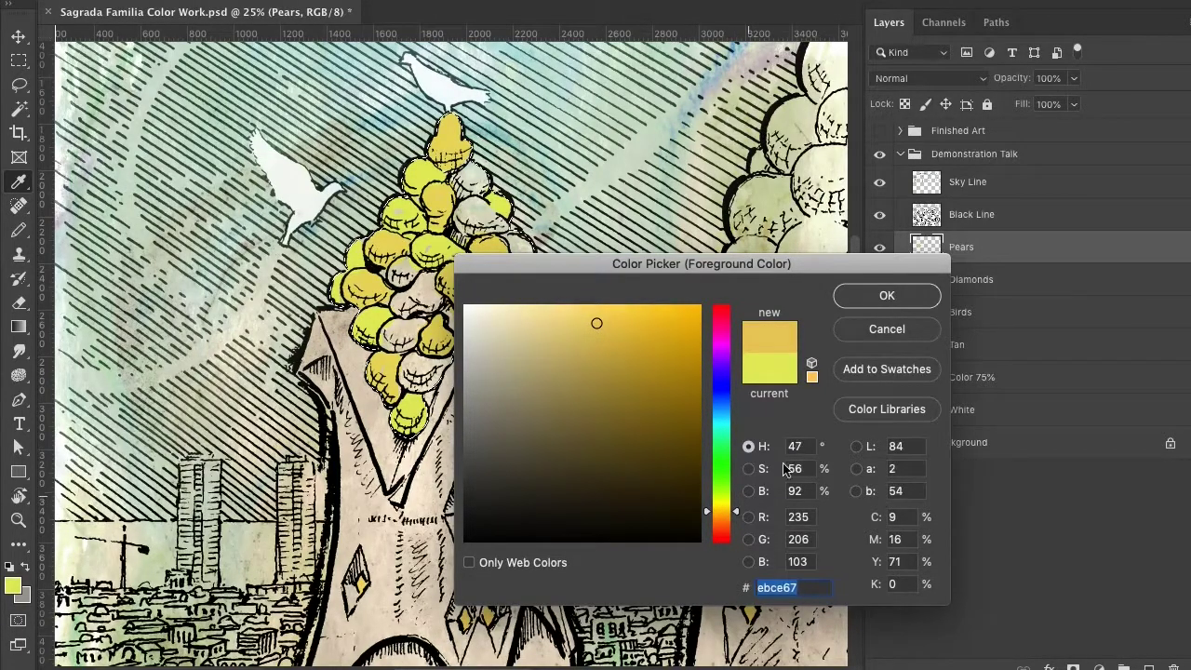
pyautogui.click(884, 294)
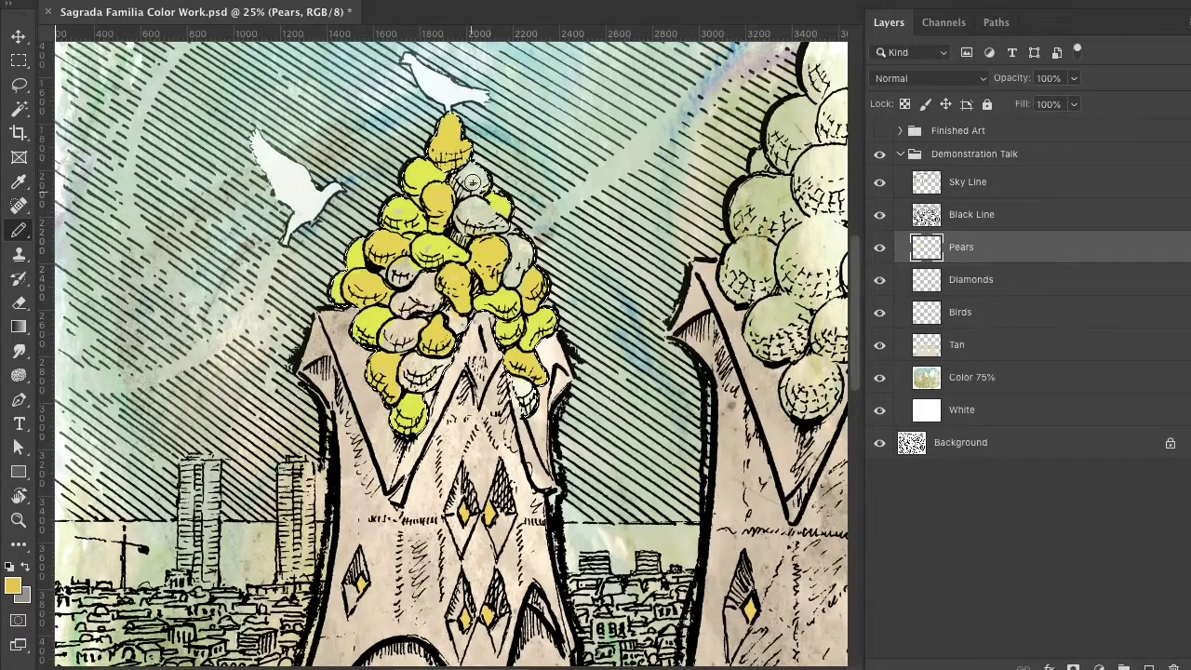
pyautogui.moveTo(475, 177)
pyautogui.mouseDown()
pyautogui.moveTo(462, 178)
pyautogui.moveTo(478, 190)
pyautogui.mouseUp()
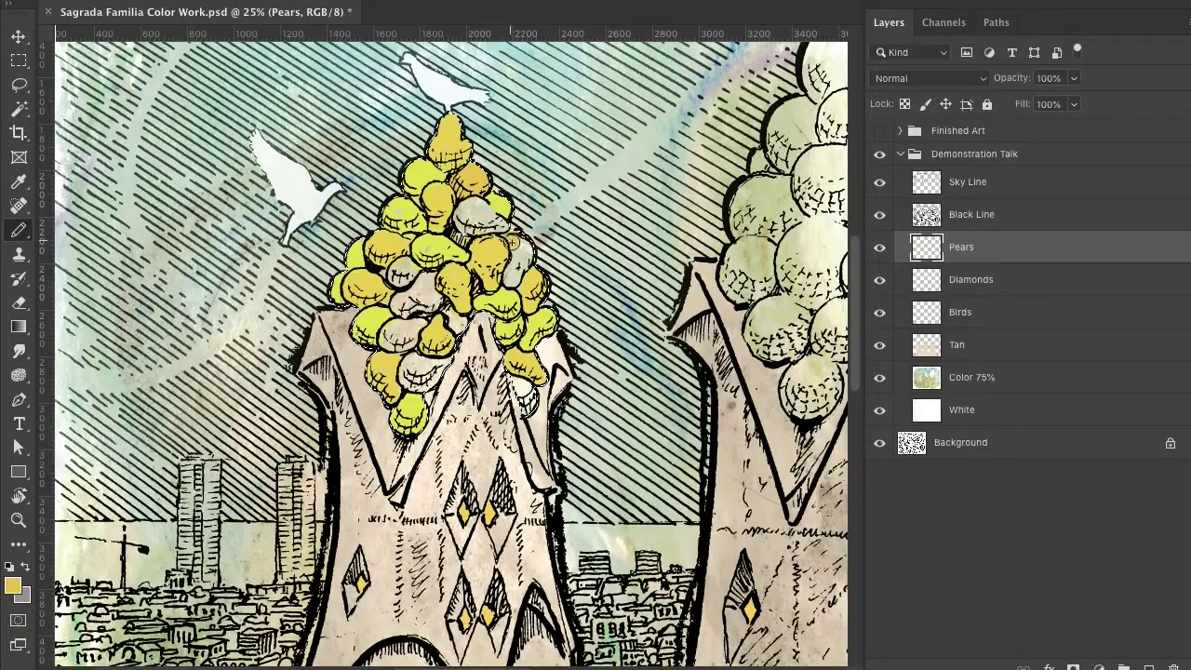
pyautogui.moveTo(511, 240)
pyautogui.mouseDown()
pyautogui.moveTo(510, 278)
pyautogui.moveTo(527, 249)
pyautogui.mouseUp()
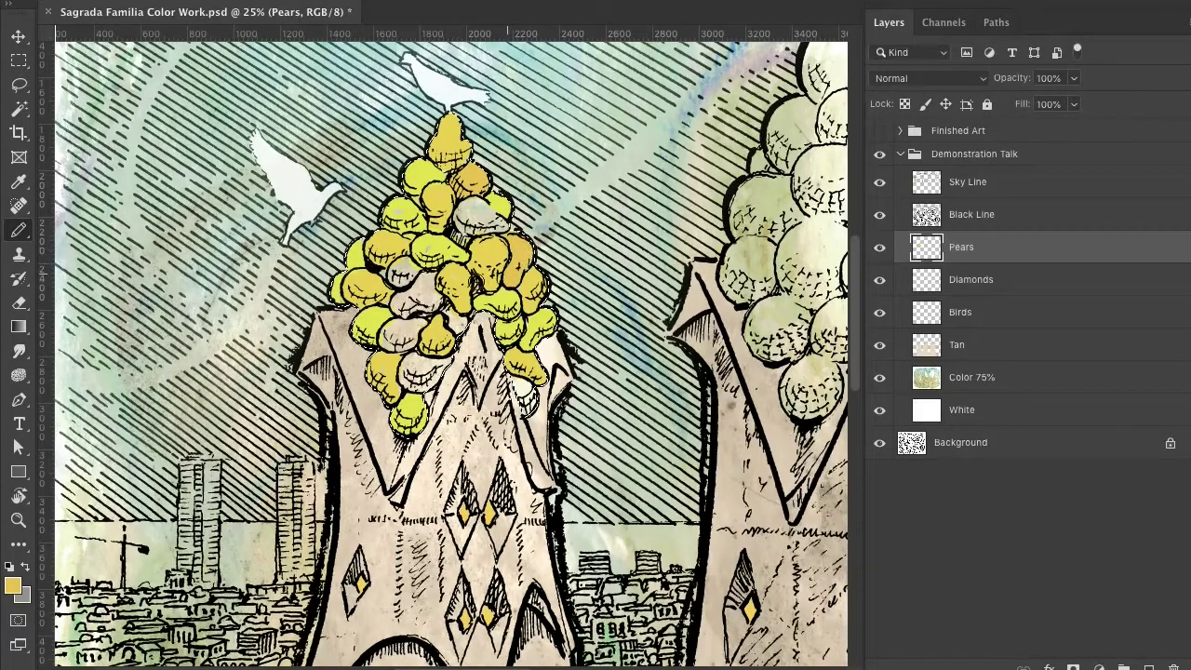
pyautogui.moveTo(477, 280)
pyautogui.mouseDown()
pyautogui.moveTo(432, 290)
pyautogui.moveTo(428, 279)
pyautogui.moveTo(399, 303)
pyautogui.moveTo(428, 302)
pyautogui.moveTo(459, 217)
pyautogui.moveTo(478, 208)
pyautogui.moveTo(467, 206)
pyautogui.moveTo(460, 229)
pyautogui.moveTo(502, 223)
pyautogui.moveTo(476, 216)
pyautogui.moveTo(526, 402)
pyautogui.moveTo(523, 383)
pyautogui.moveTo(403, 335)
pyautogui.moveTo(414, 326)
pyautogui.moveTo(387, 337)
pyautogui.moveTo(427, 361)
pyautogui.moveTo(410, 368)
pyautogui.moveTo(418, 375)
pyautogui.moveTo(443, 364)
pyautogui.moveTo(408, 380)
pyautogui.mouseUp()
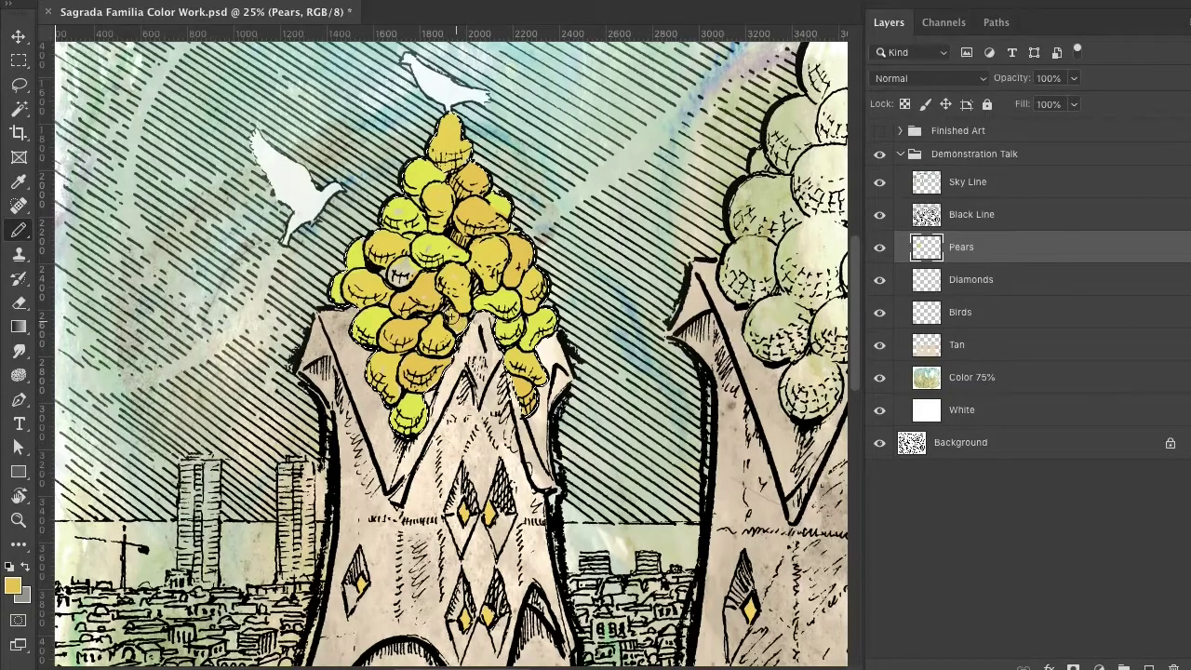
pyautogui.moveTo(403, 267); pyautogui.dragTo(381, 277)
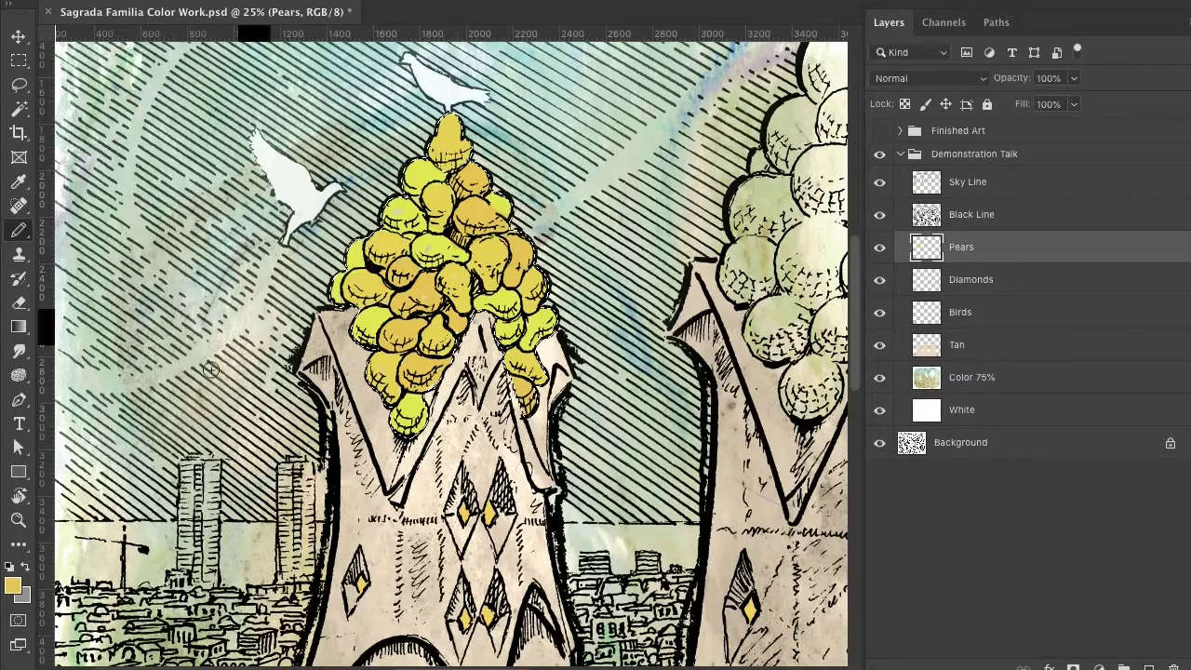
# Set the foreground to green beeb67 and brush green shading along the pears' edges.
pyautogui.click(14, 583)
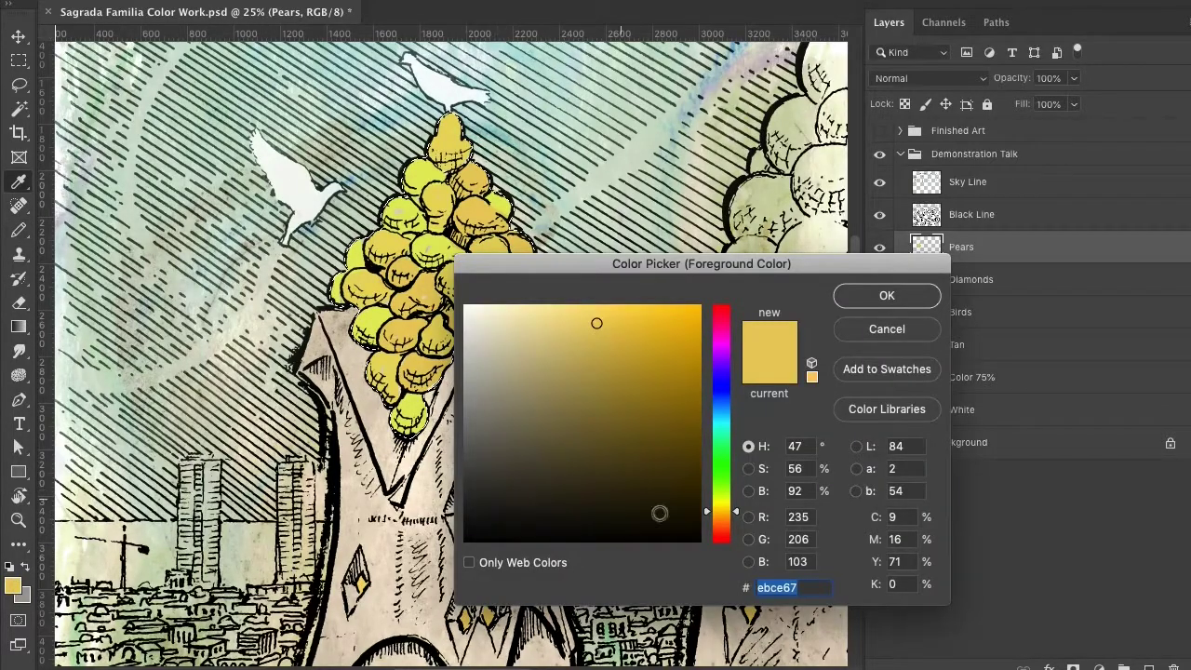
pyautogui.moveTo(735, 511); pyautogui.dragTo(733, 488)
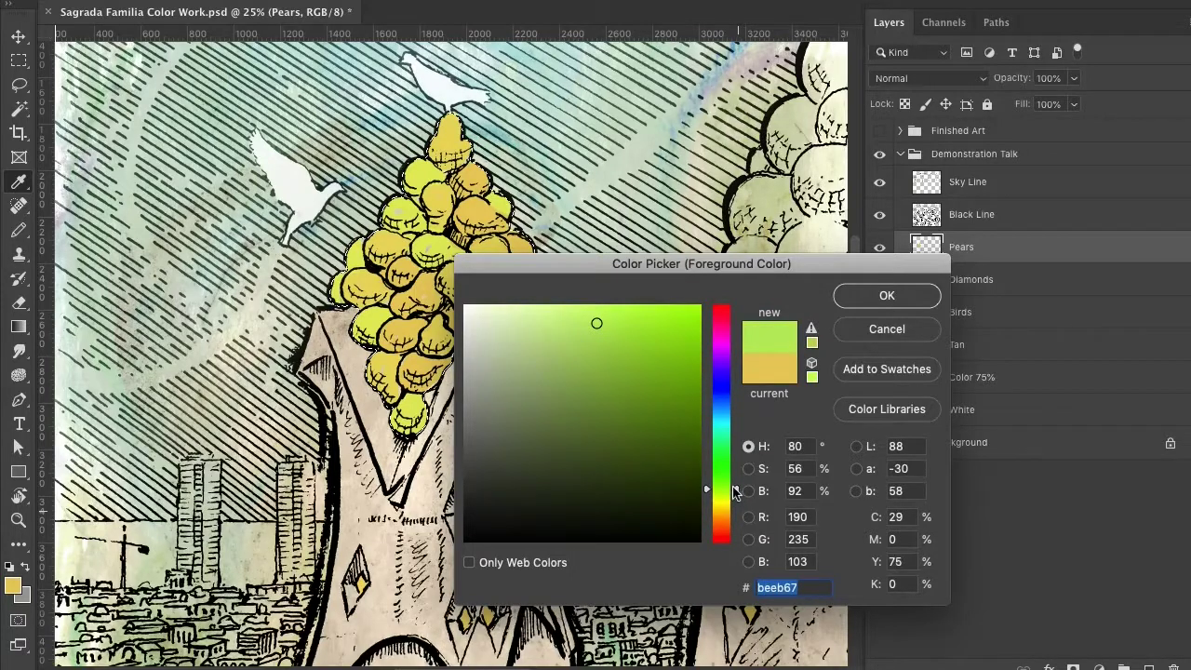
pyautogui.click(853, 294)
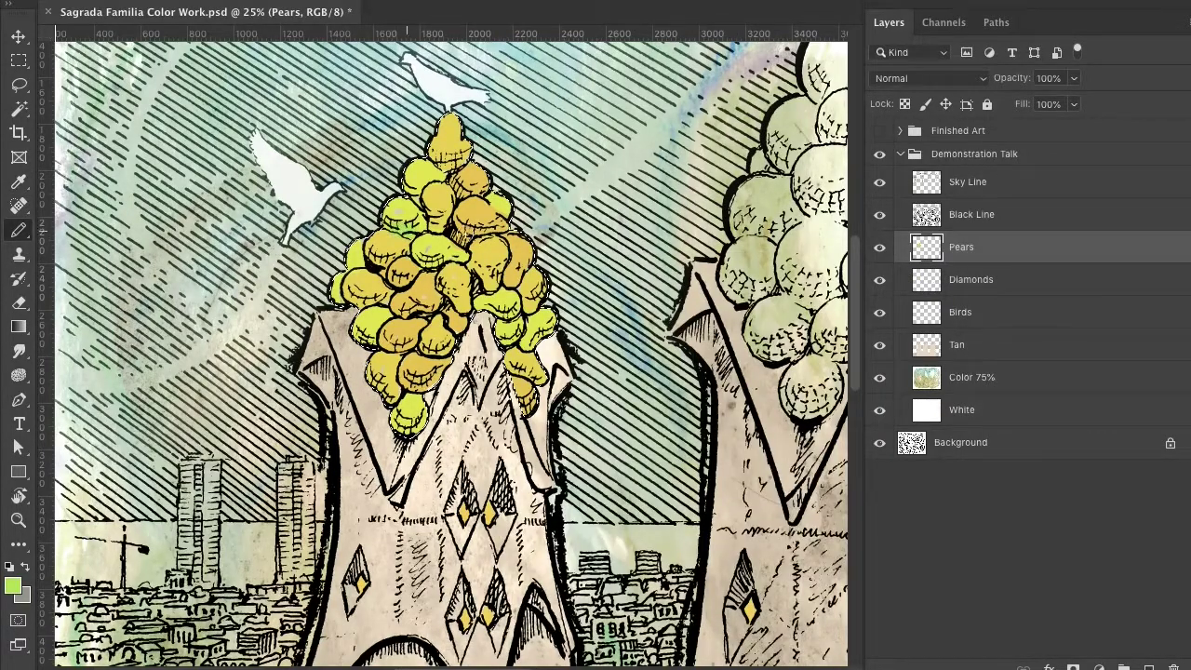
pyautogui.moveTo(467, 197); pyautogui.dragTo(452, 190)
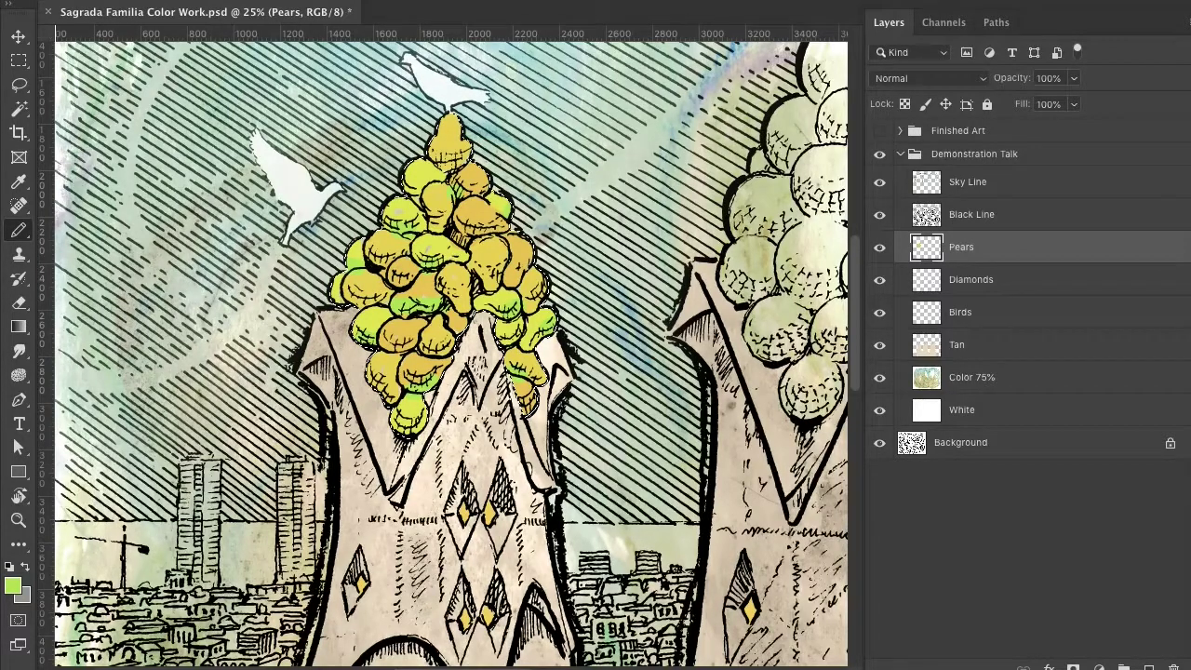
# Drop the new blank layer and duplicate the Pears layer as 'Pears Pixel' instead.
pyautogui.hotkey('ctrl', 'shift', 'n')
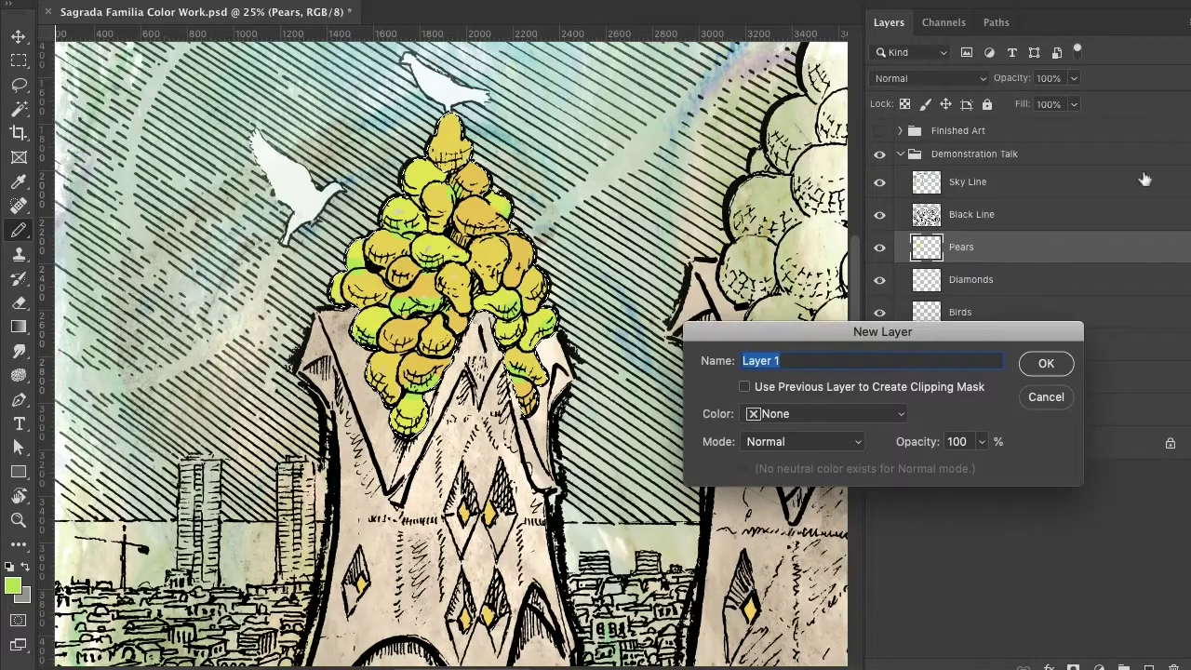
pyautogui.click(1038, 402)
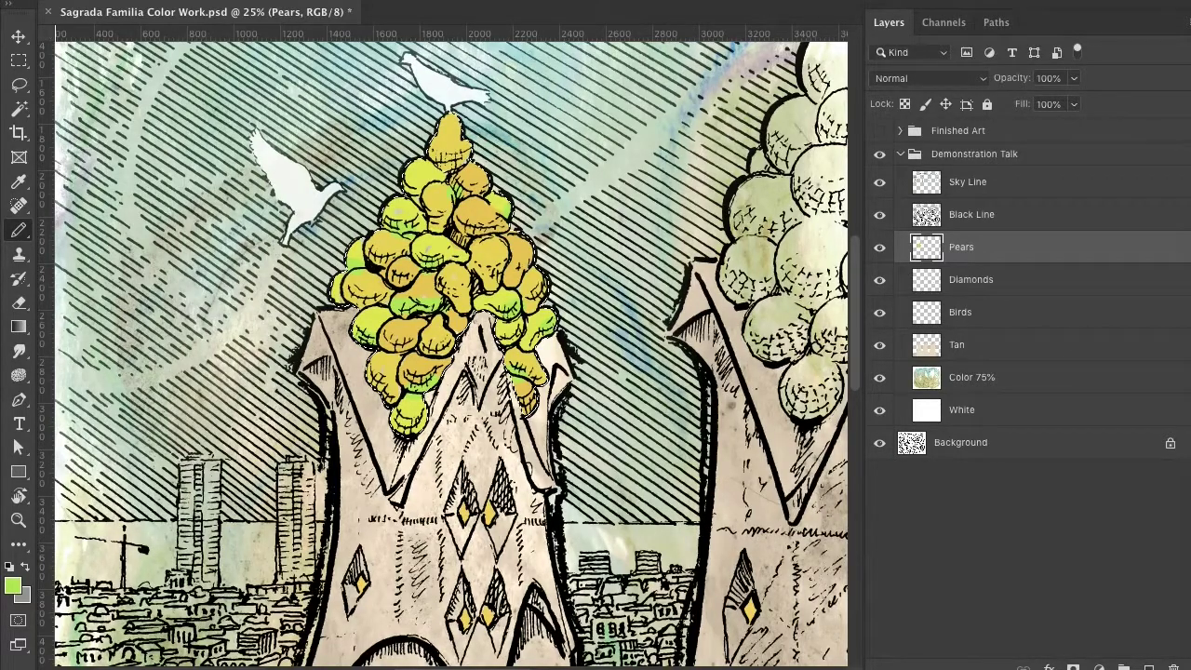
pyautogui.hotkey('ctrl', 'j')
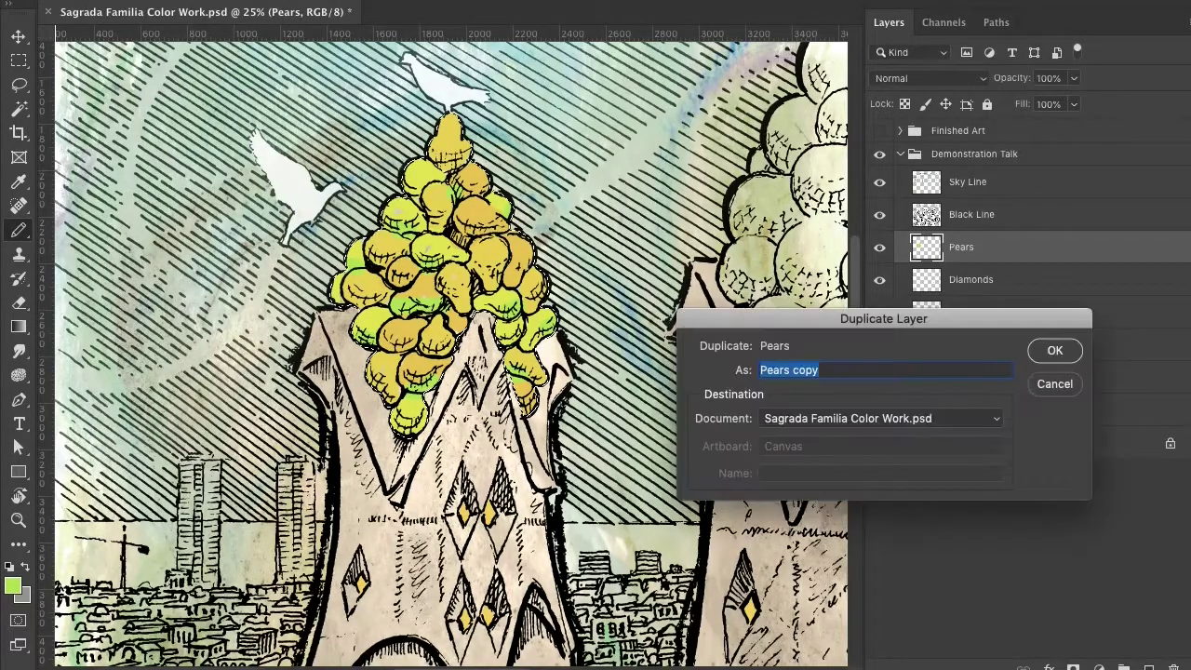
pyautogui.click(823, 370)
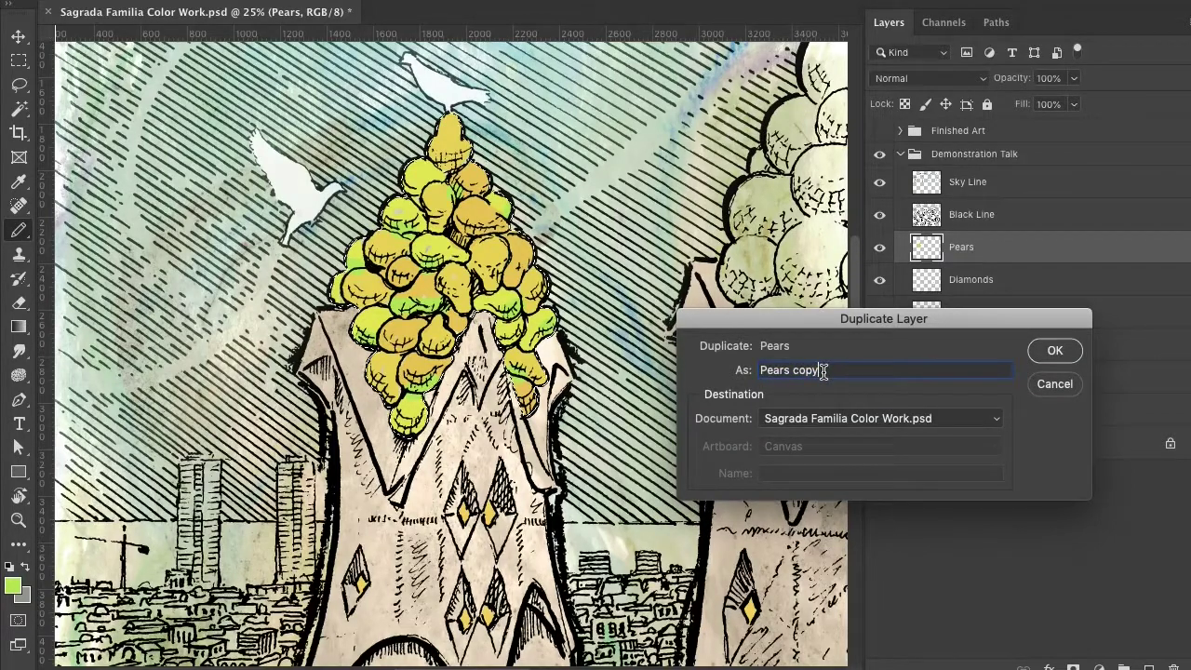
pyautogui.moveTo(823, 370); pyautogui.dragTo(797, 374)
pyautogui.write('c')
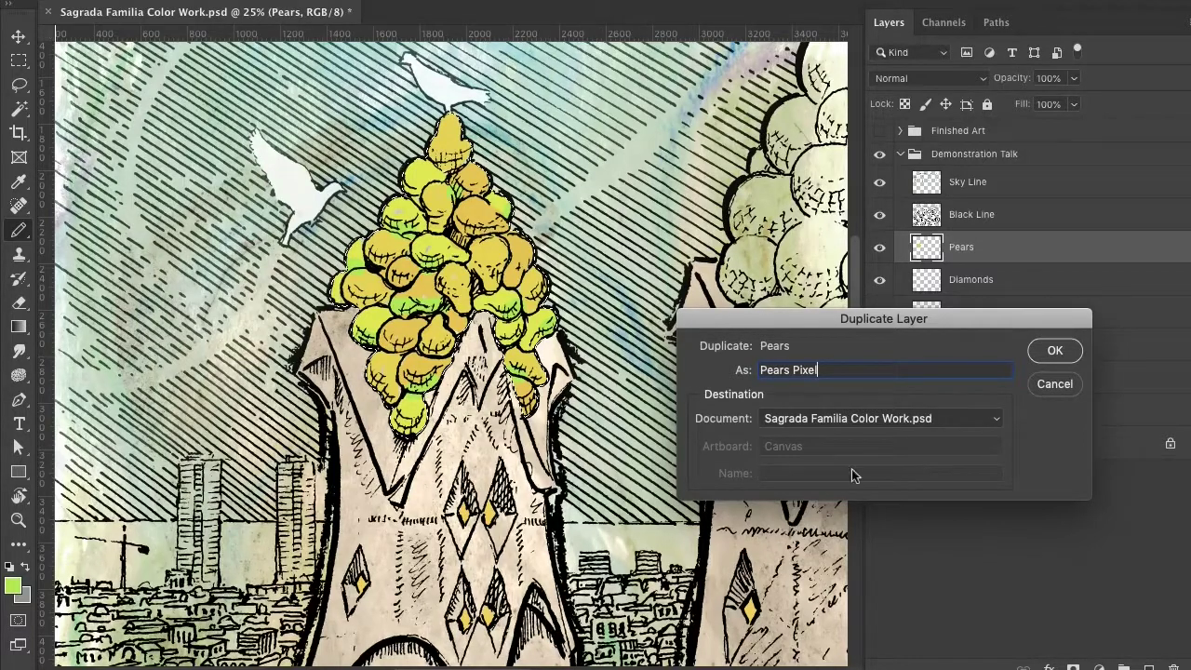
pyautogui.click(1054, 352)
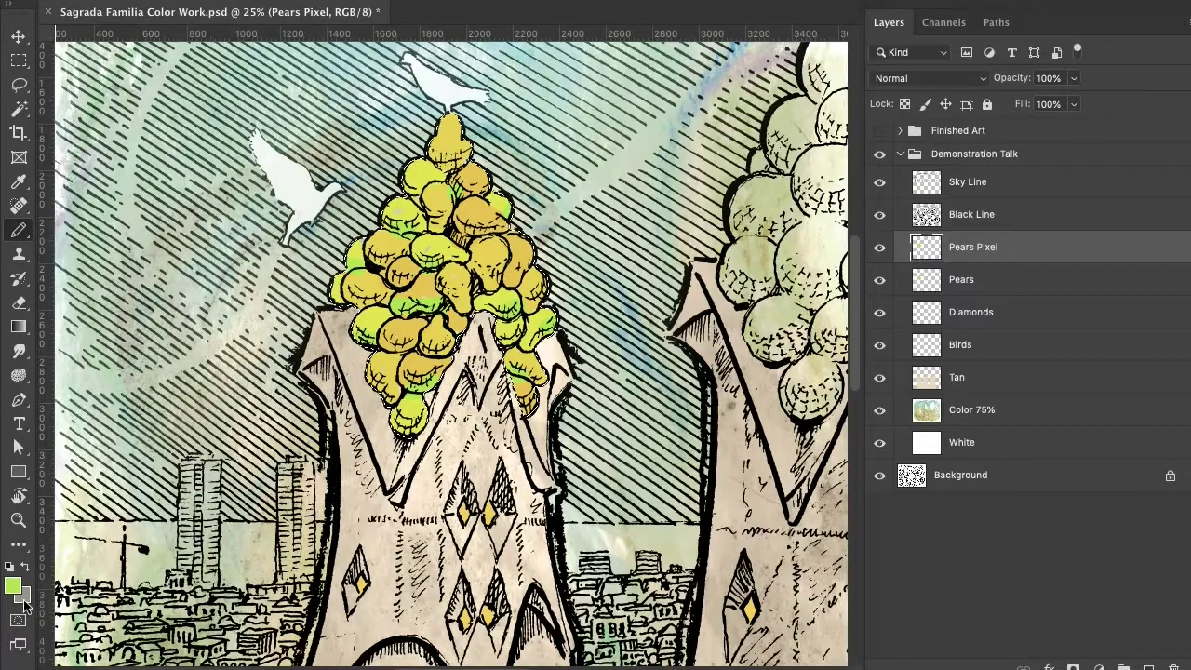
# Change the foreground from green to a pale yellow.
pyautogui.click(13, 585)
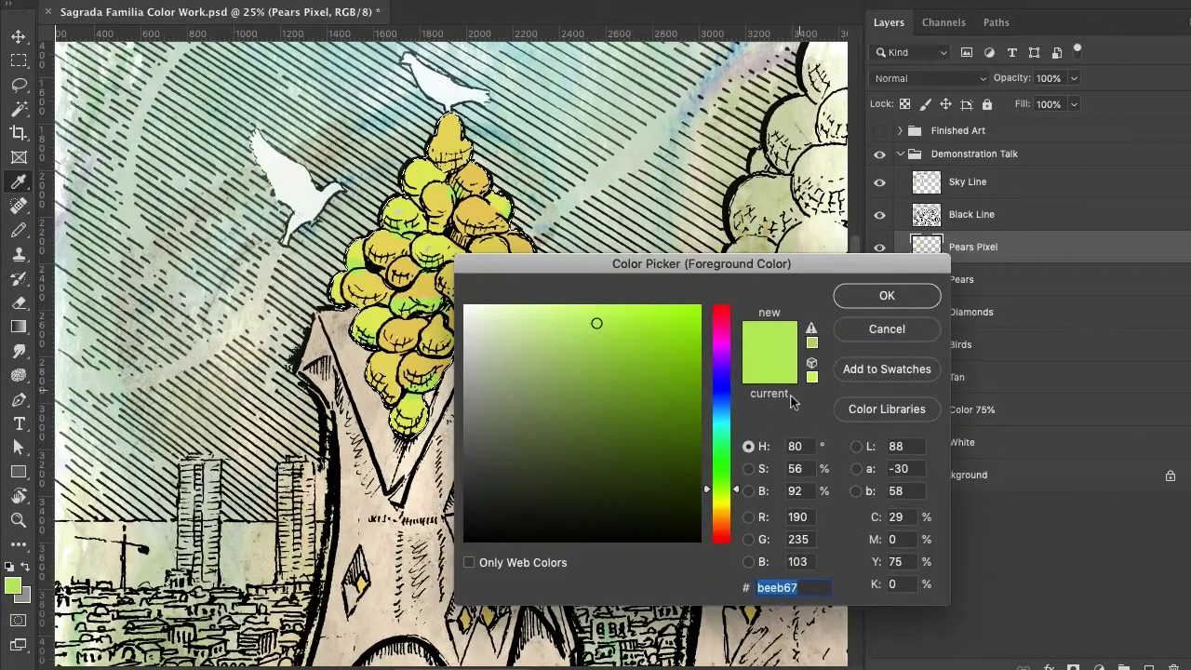
pyautogui.moveTo(737, 491); pyautogui.dragTo(737, 504)
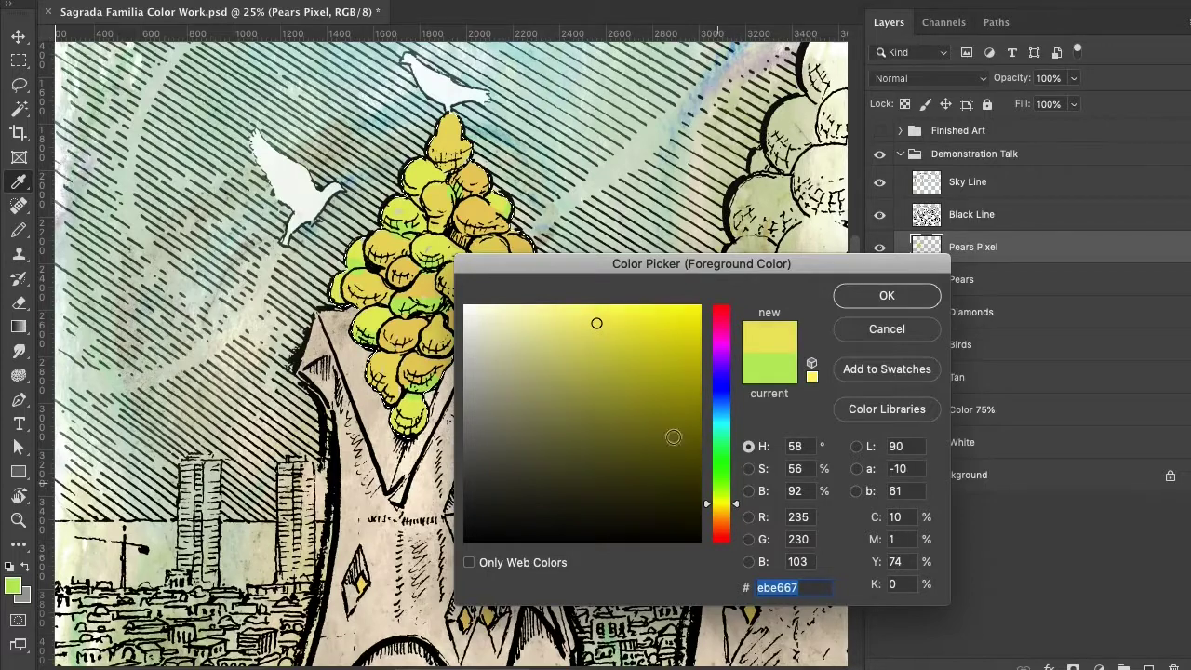
pyautogui.click(553, 318)
pyautogui.click(879, 295)
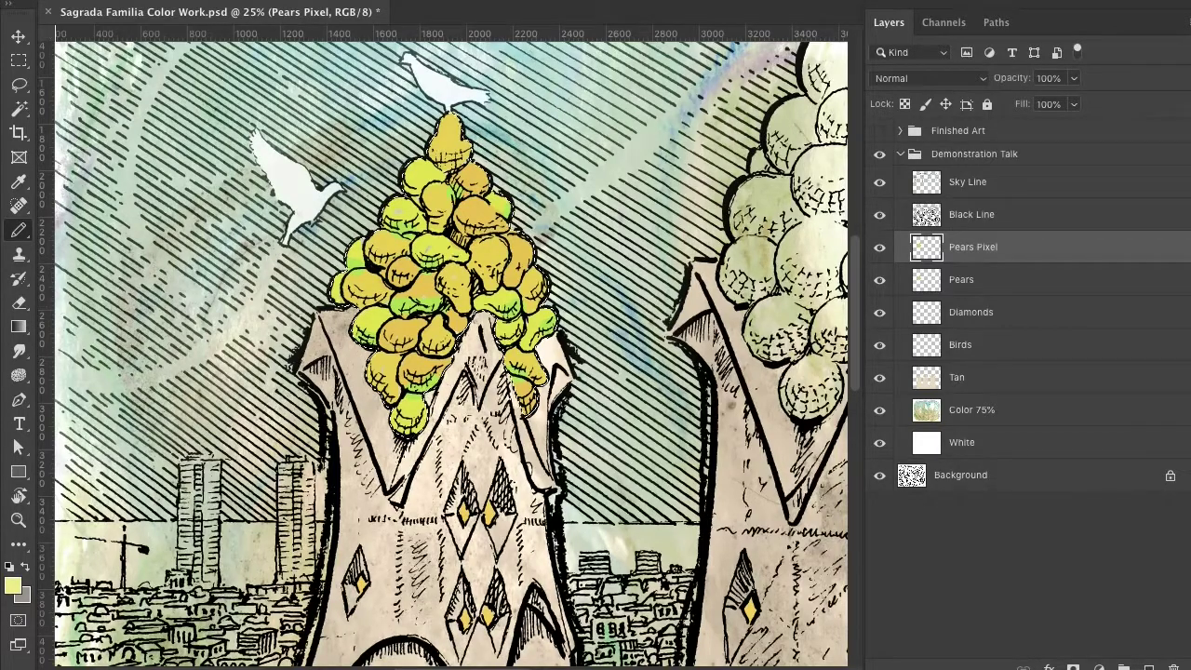
# Apply Pixelate > Pointillize with cell size 30 to the Pears Pixel layer.
pyautogui.click(444, 0)
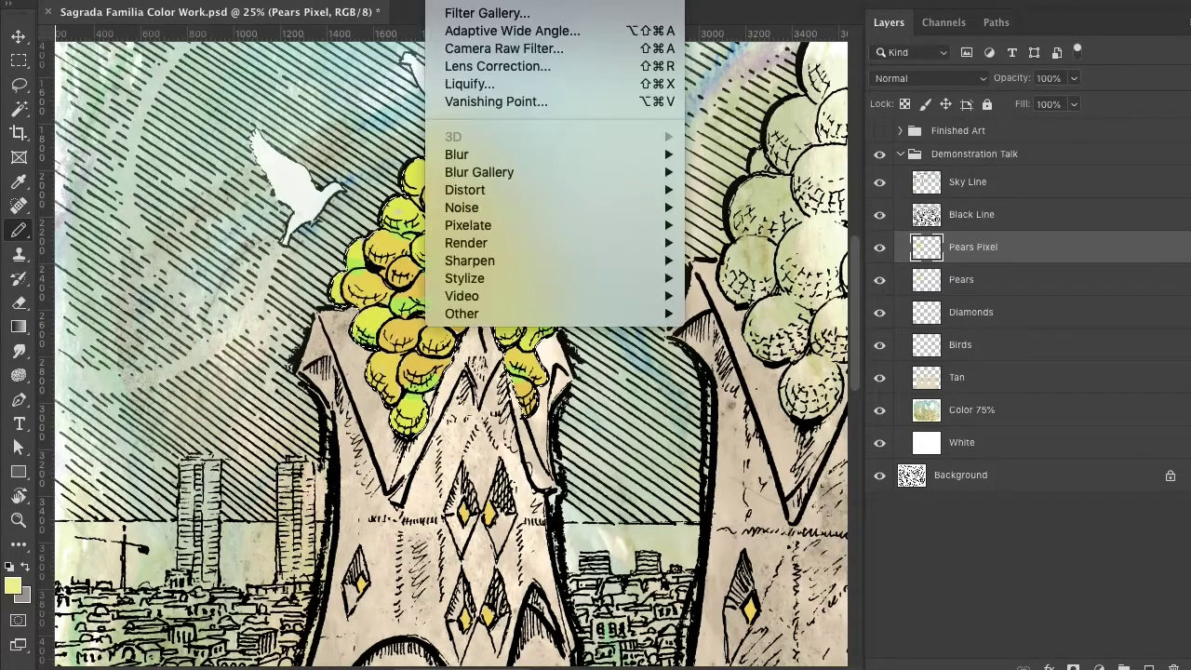
pyautogui.moveTo(482, 229)
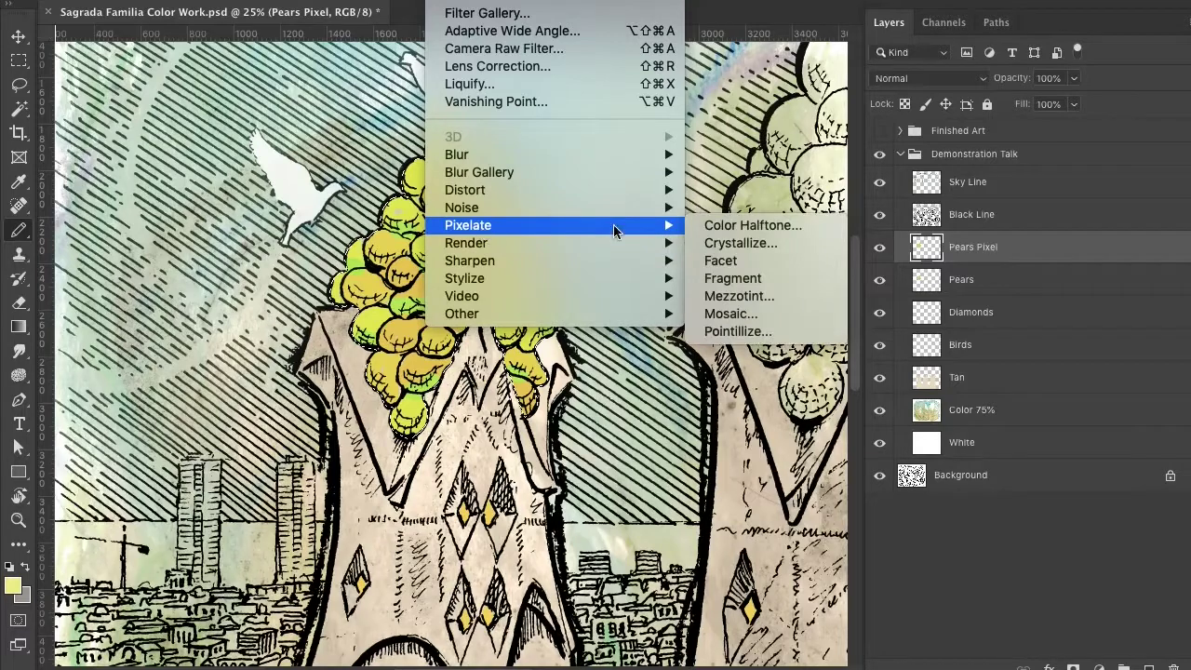
pyautogui.click(734, 342)
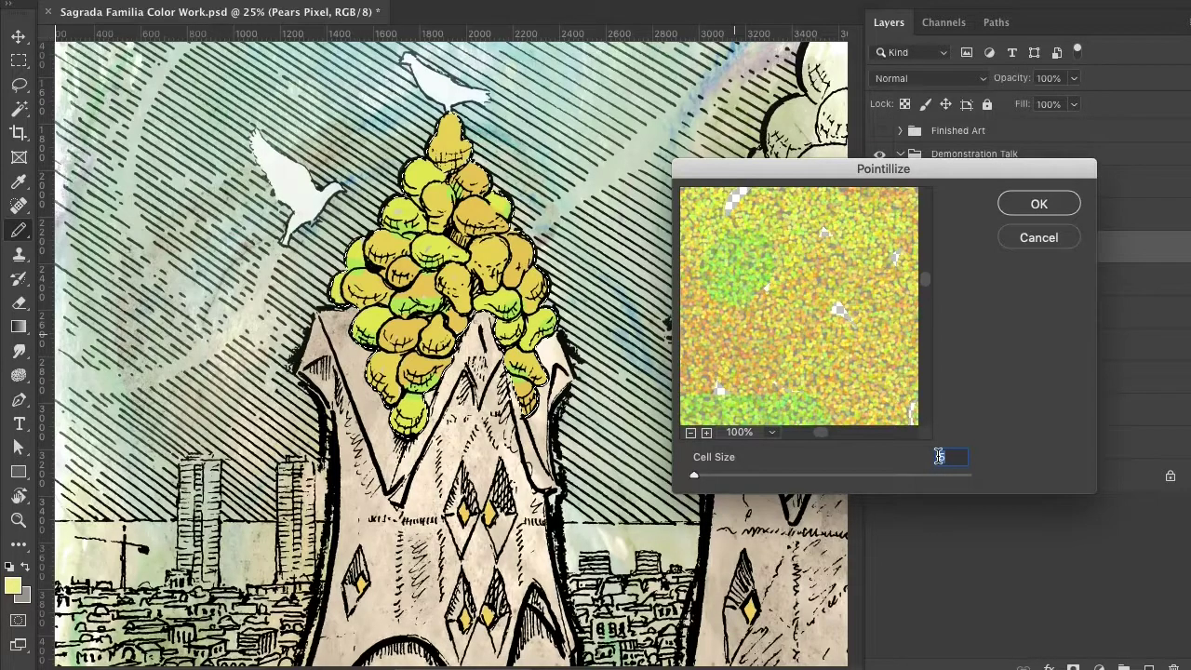
pyautogui.write('30')
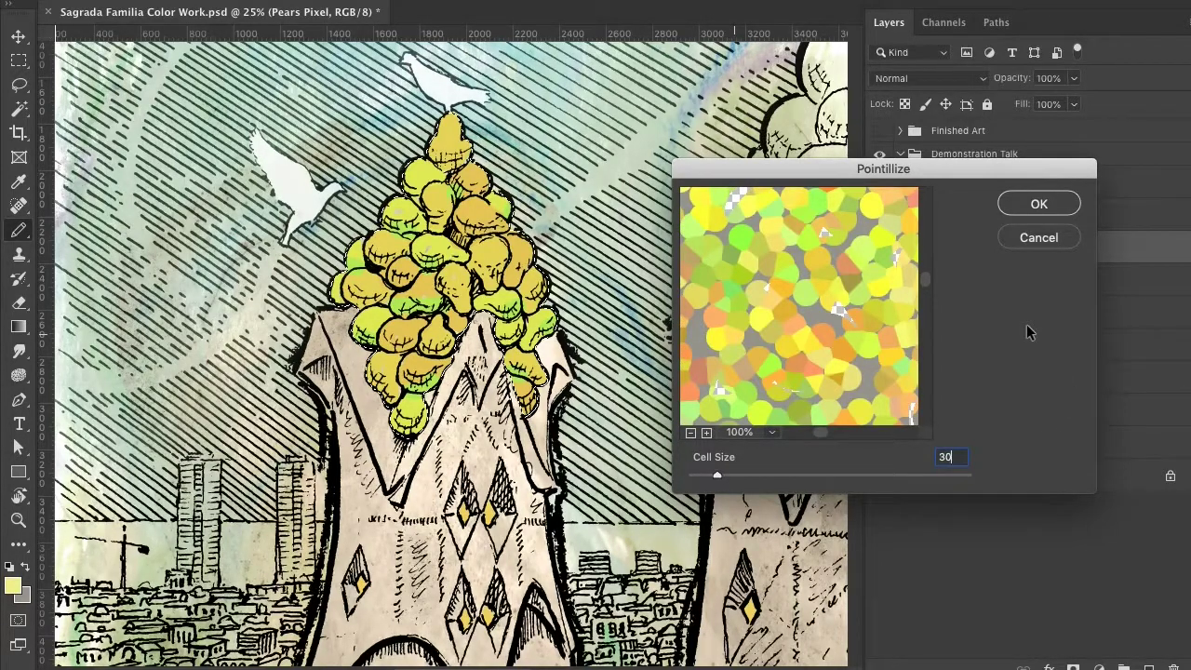
pyautogui.moveTo(946, 167)
pyautogui.mouseDown()
pyautogui.moveTo(981, 269)
pyautogui.moveTo(976, 338)
pyautogui.moveTo(986, 291)
pyautogui.moveTo(952, 177)
pyautogui.mouseUp()
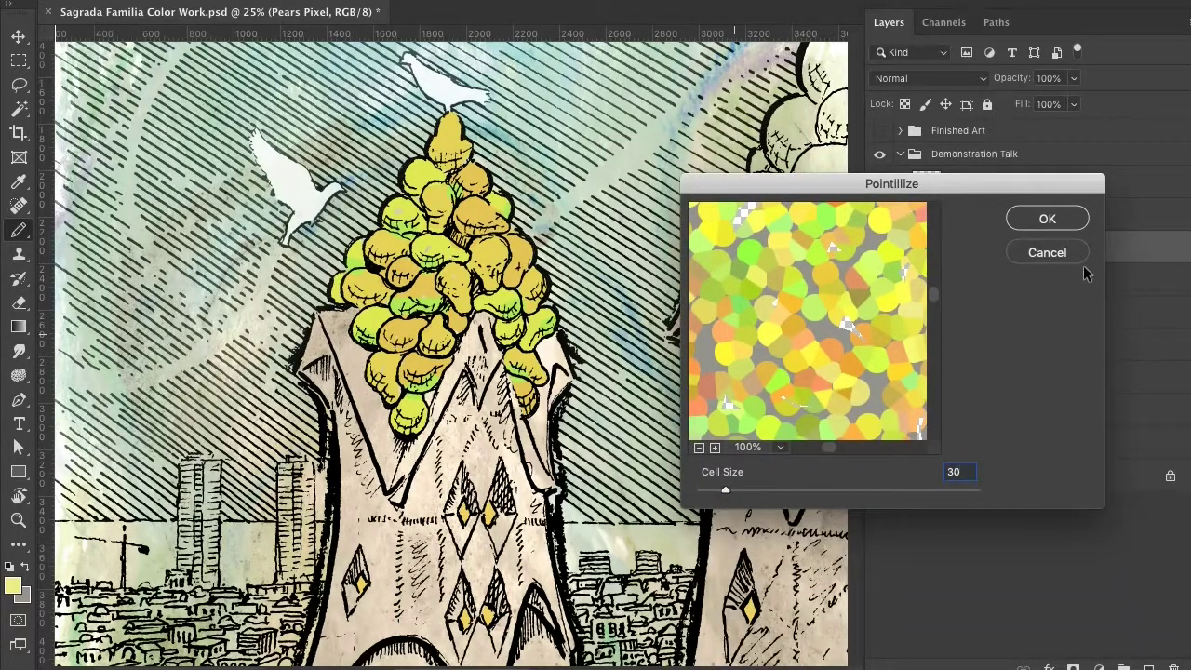
pyautogui.click(1070, 228)
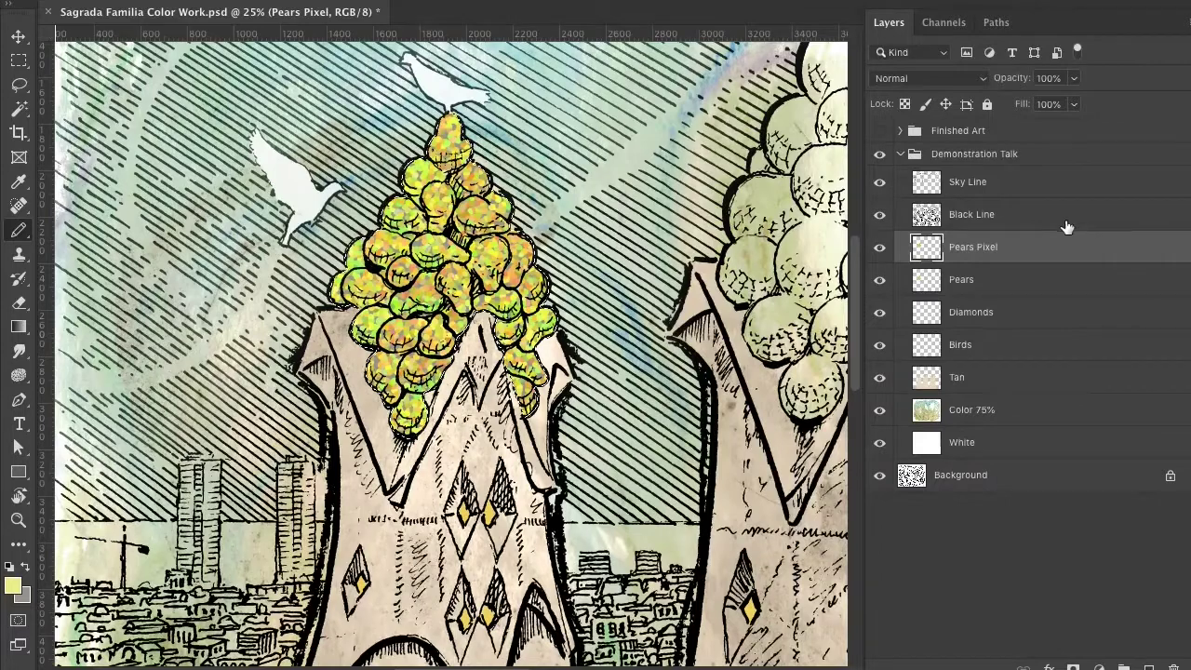
# Add a new empty layer named 'Oranges' directly above Pears Pixel.
pyautogui.hscroll(2, 629, 381)
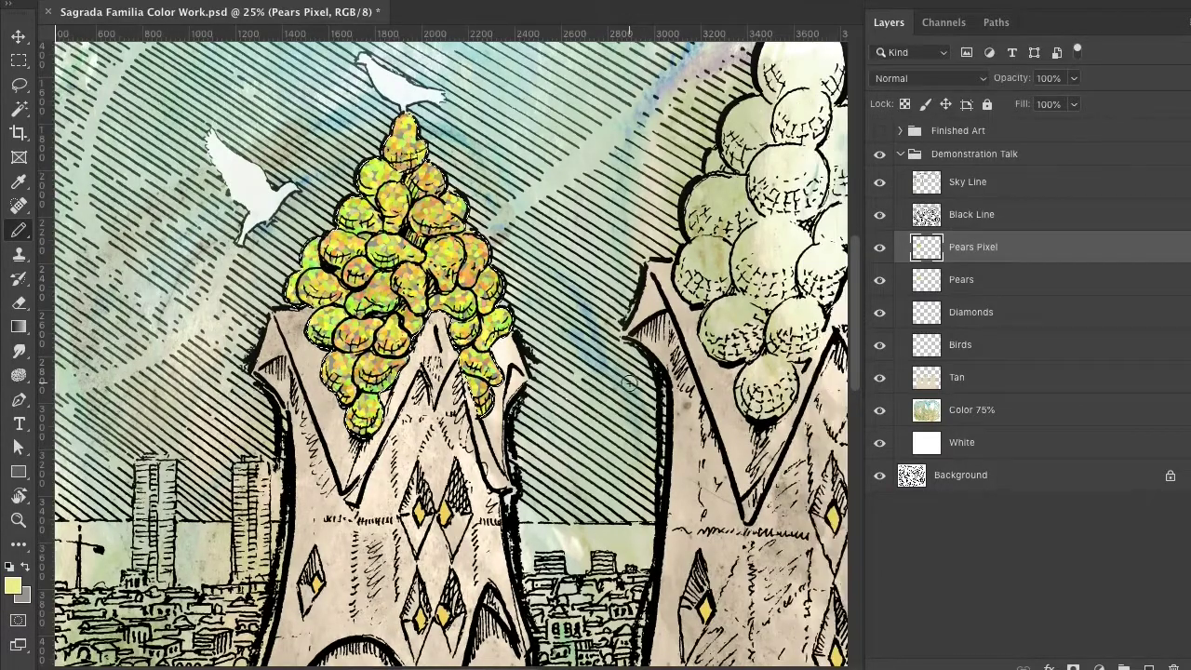
pyautogui.hscroll(6, 547, 340)
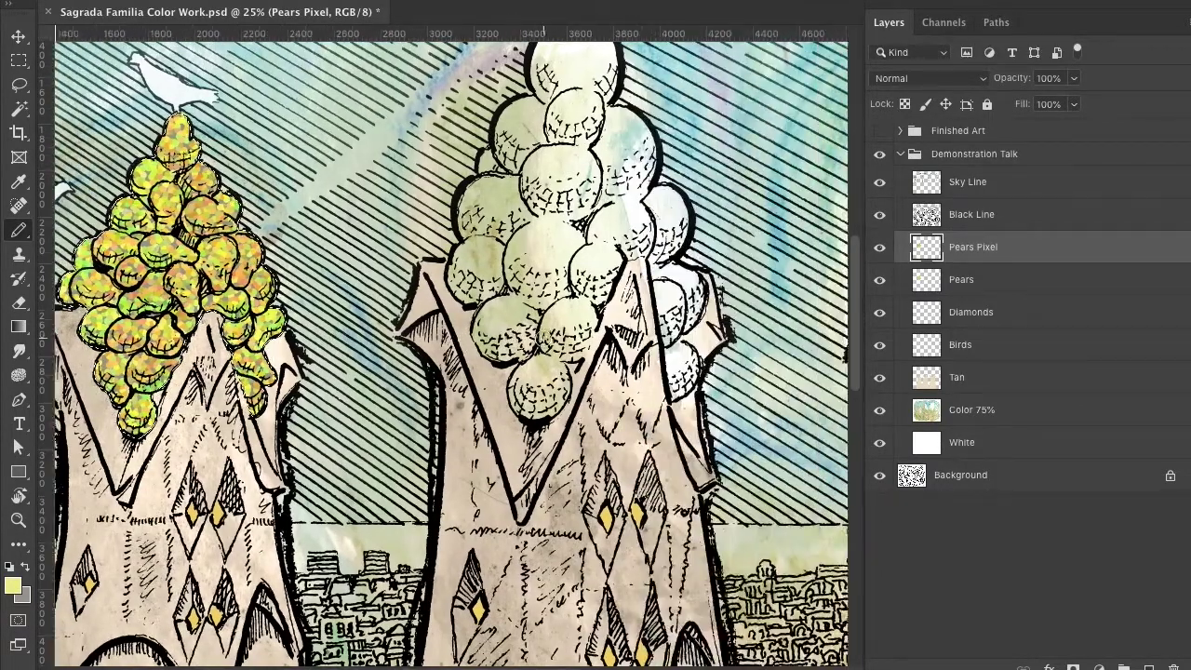
pyautogui.hscroll(3, 562, 337)
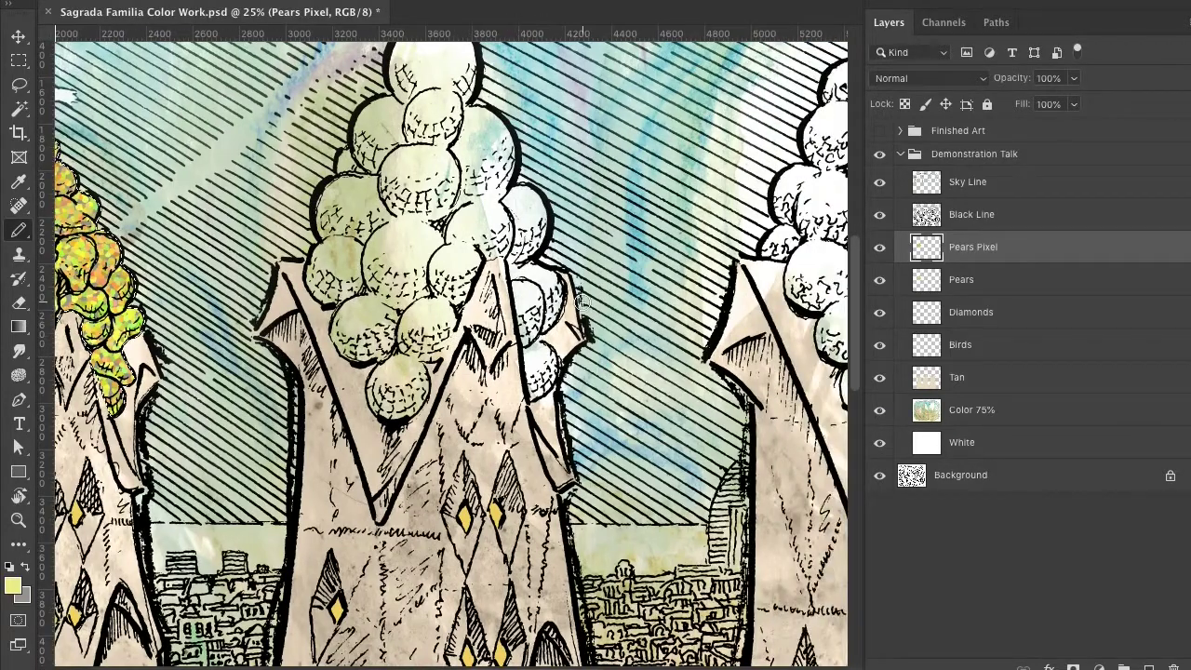
pyautogui.hscroll(-1, 581, 305)
pyautogui.scroll(2, 584, 305)
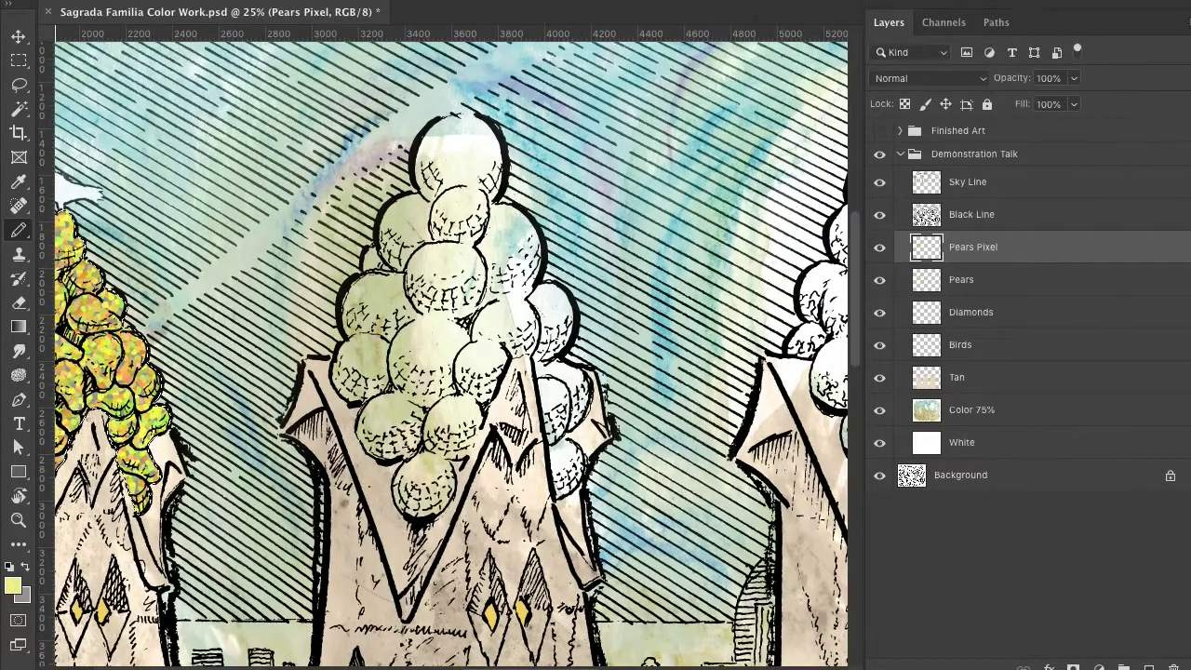
pyautogui.click(395, 0)
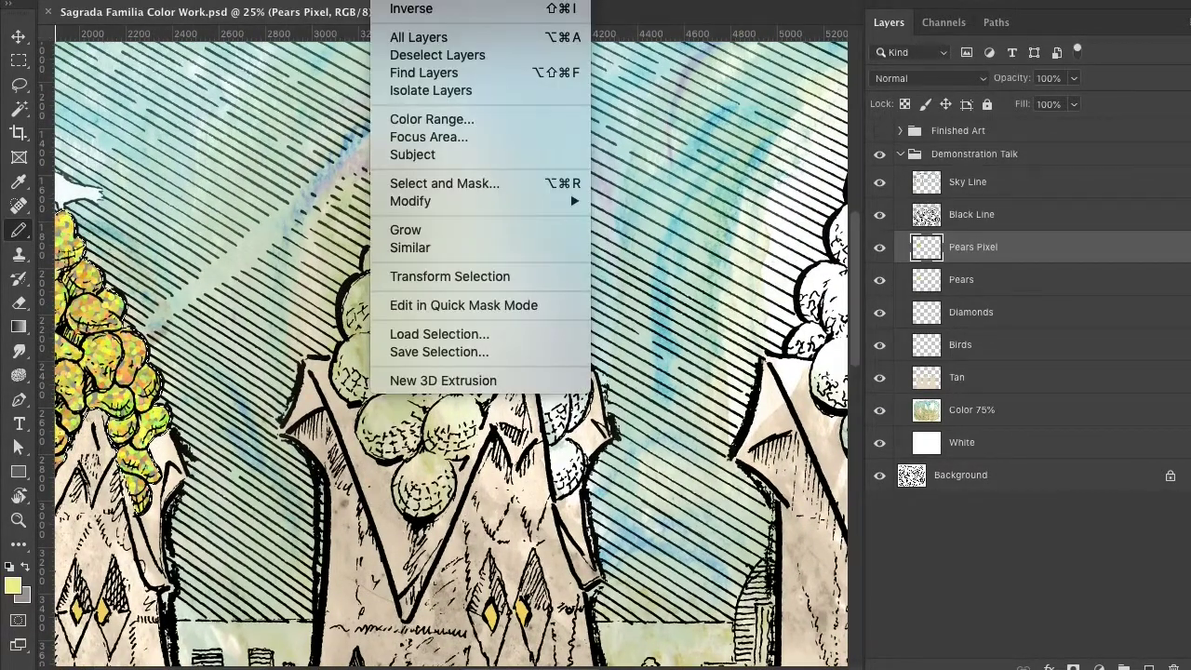
pyautogui.press('Escape')
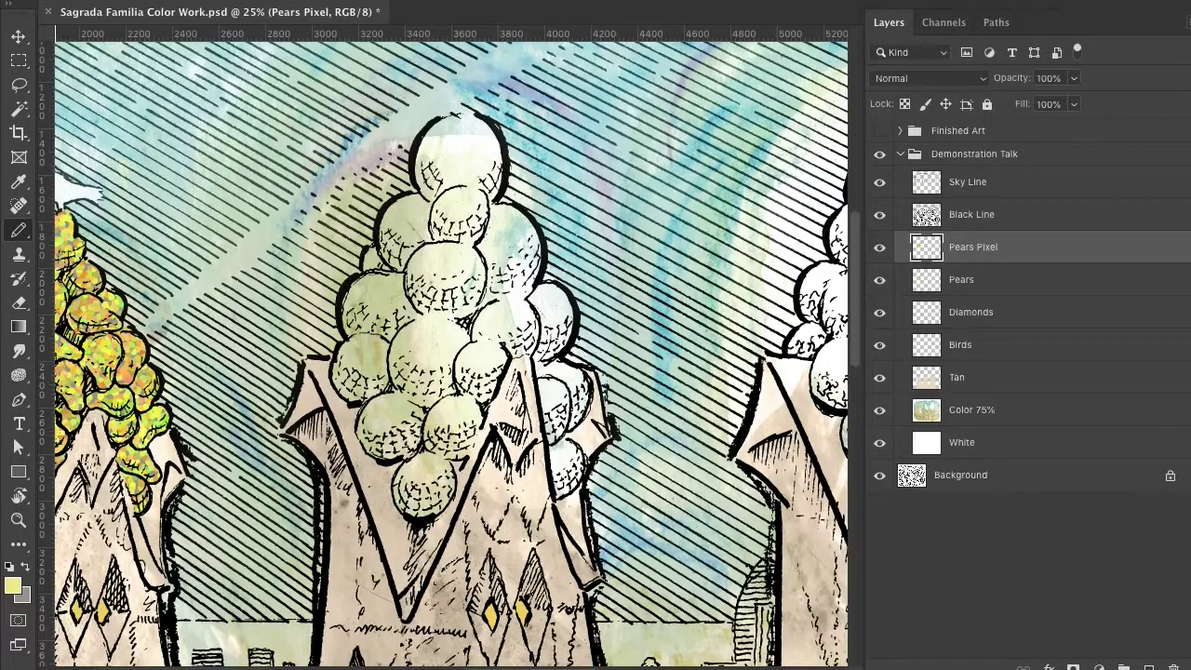
pyautogui.hotkey('ctrl', 'shift', 'n')
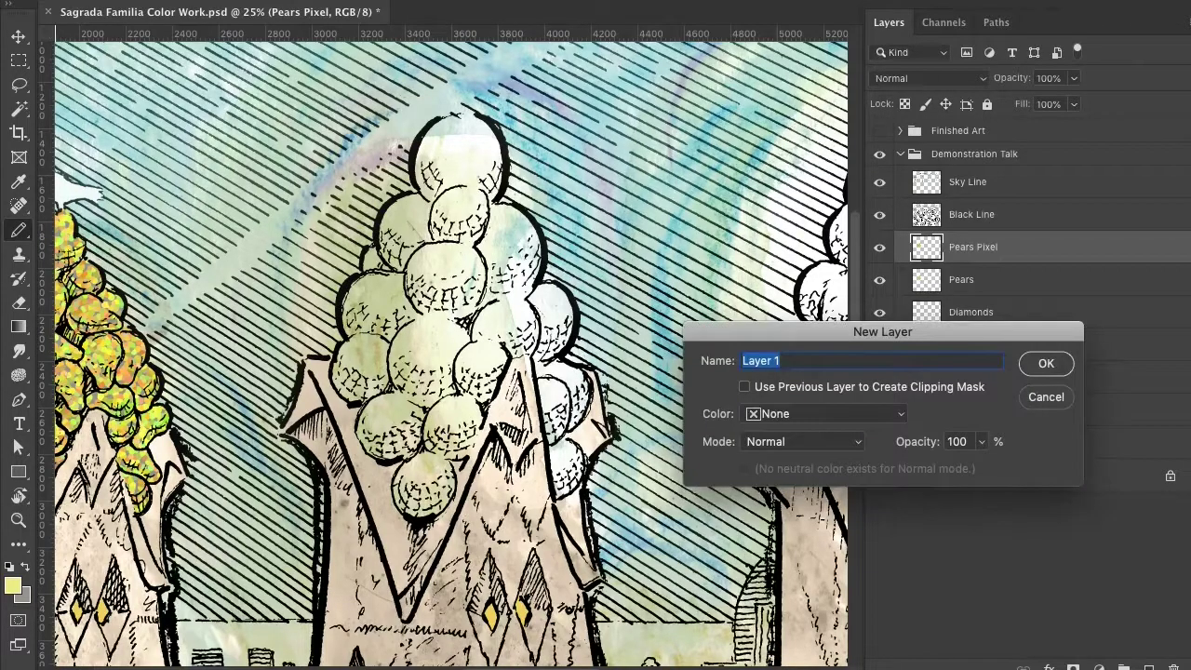
pyautogui.write('Oranges')
pyautogui.click(1044, 363)
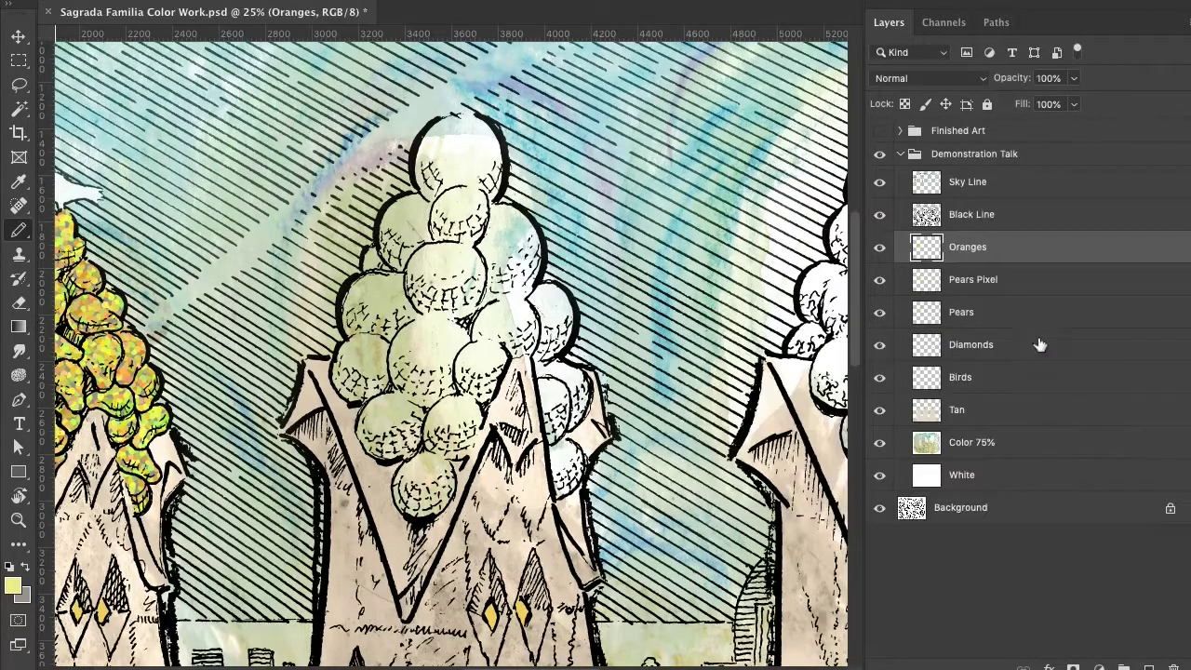
# Load the Oranges path as a selection with a 3-pixel feather.
pyautogui.click(995, 23)
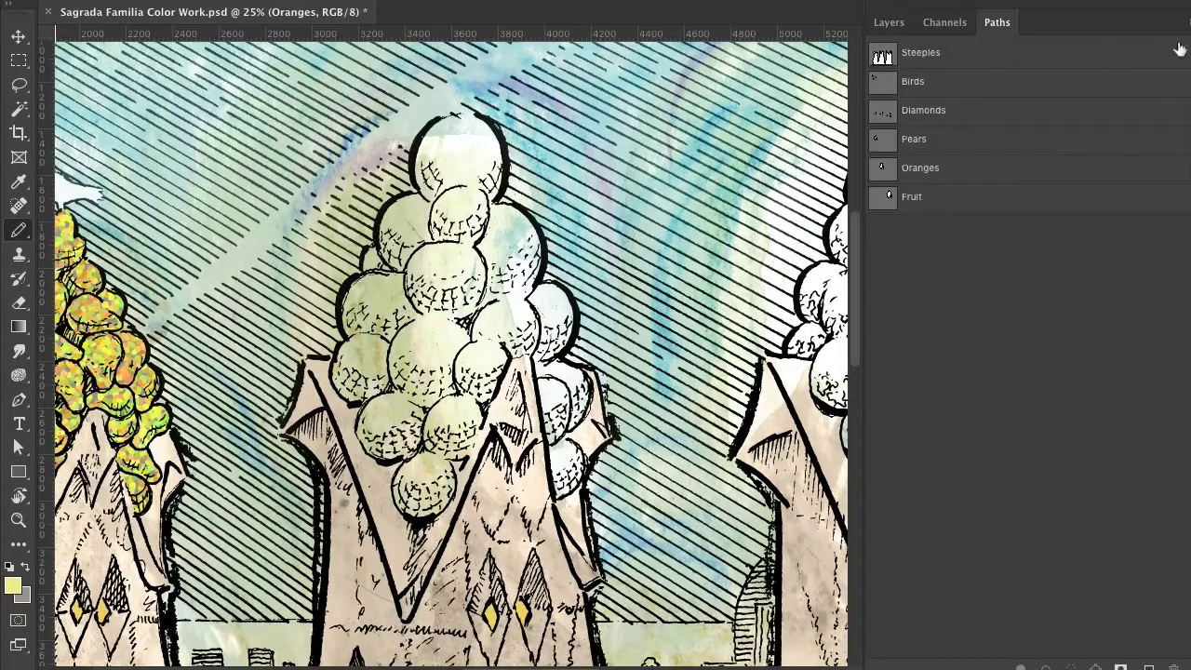
pyautogui.click(963, 174)
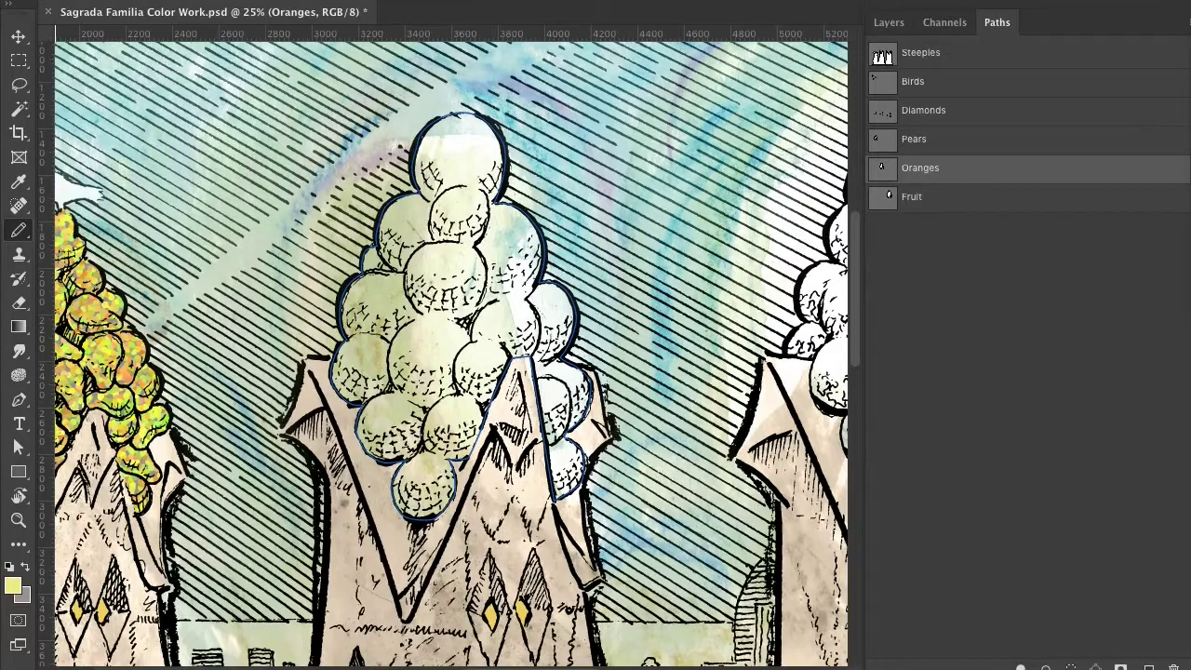
pyautogui.rightClick(1120, 171)
pyautogui.click(1132, 211)
pyautogui.click(992, 332)
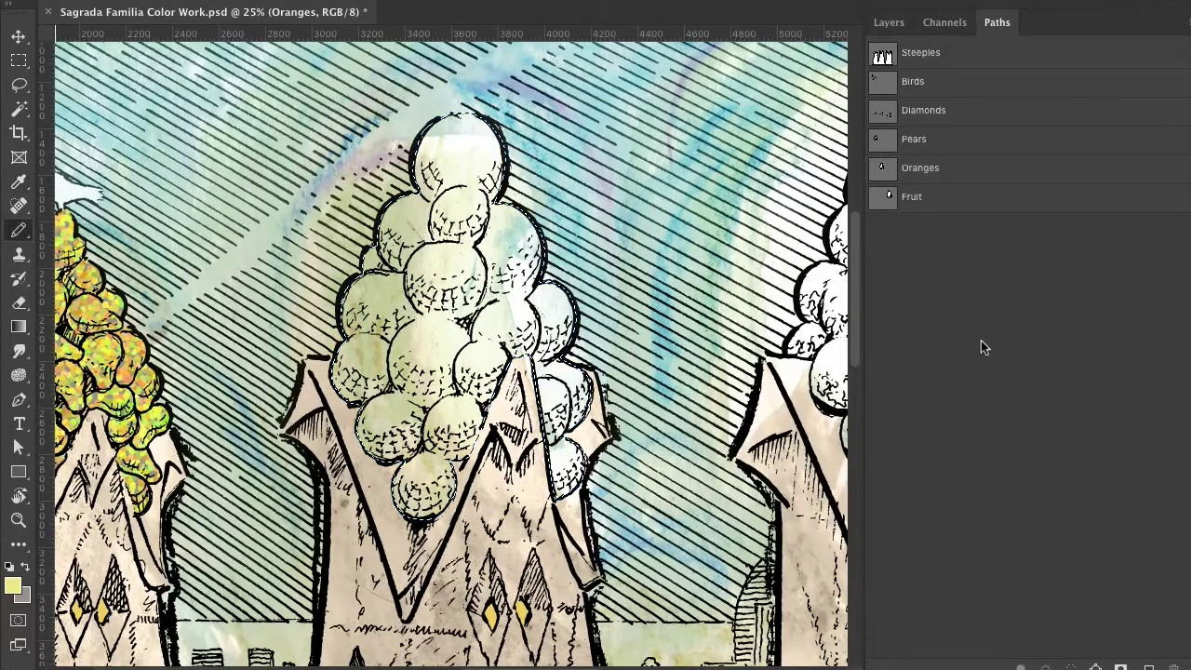
# Set the foreground to a deep saturated orange, #e9a646.
pyautogui.click(13, 584)
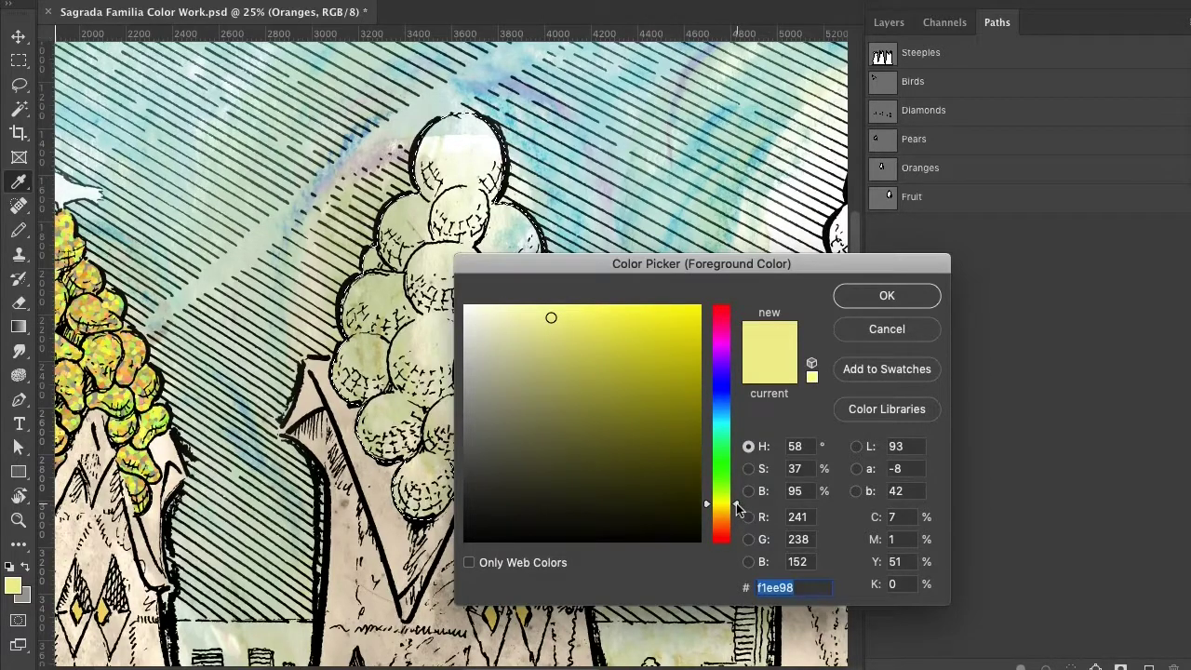
pyautogui.moveTo(736, 503); pyautogui.dragTo(737, 522)
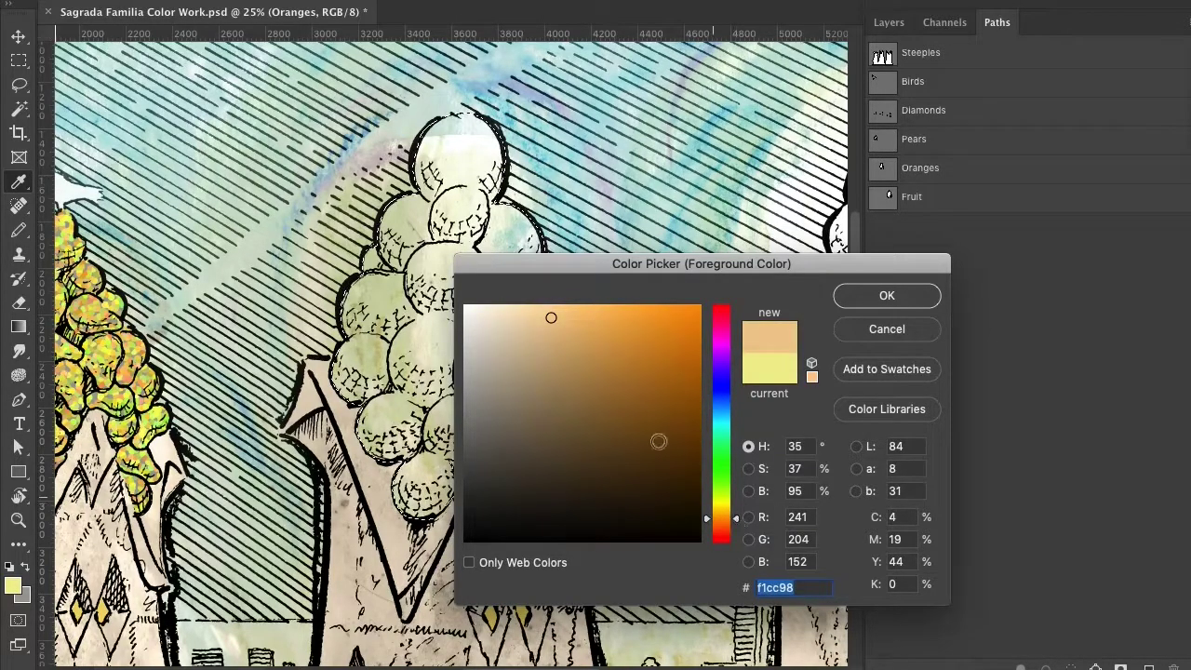
pyautogui.click(629, 324)
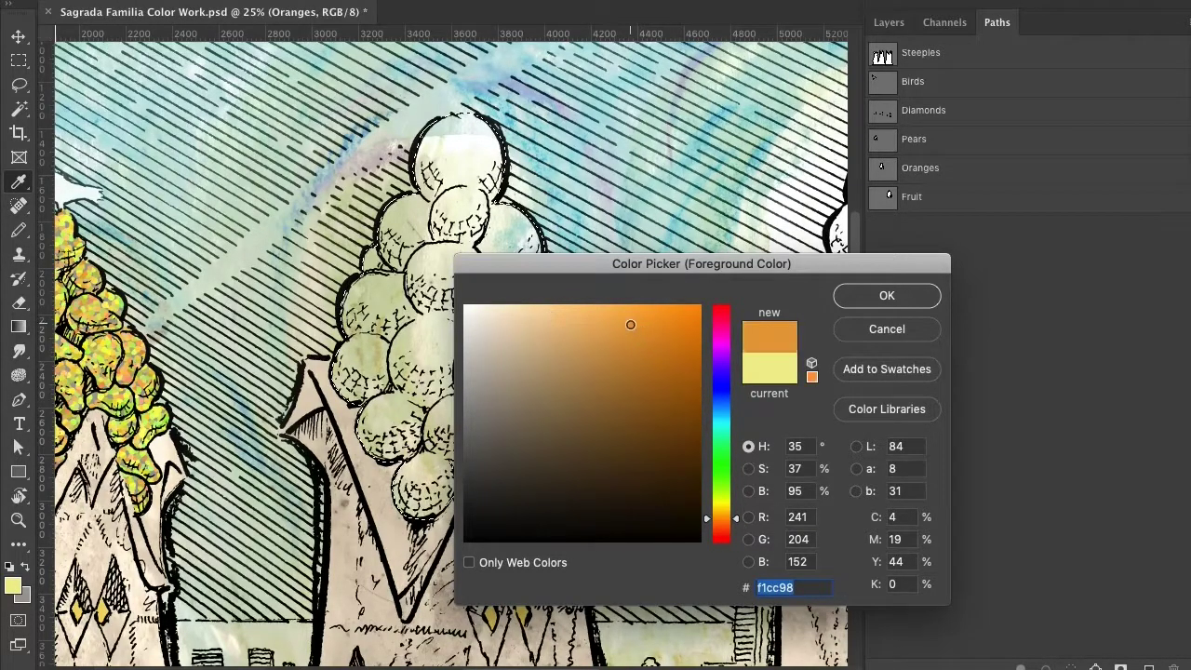
pyautogui.click(884, 296)
# Brush solid orange over seven balls across the central steeple's cluster.
pyautogui.press('b')
pyautogui.moveTo(495, 144)
pyautogui.mouseDown()
pyautogui.moveTo(432, 135)
pyautogui.moveTo(491, 136)
pyautogui.moveTo(449, 138)
pyautogui.moveTo(422, 157)
pyautogui.moveTo(492, 144)
pyautogui.moveTo(426, 164)
pyautogui.moveTo(431, 189)
pyautogui.moveTo(475, 163)
pyautogui.moveTo(449, 164)
pyautogui.moveTo(429, 192)
pyautogui.moveTo(489, 183)
pyautogui.mouseUp()
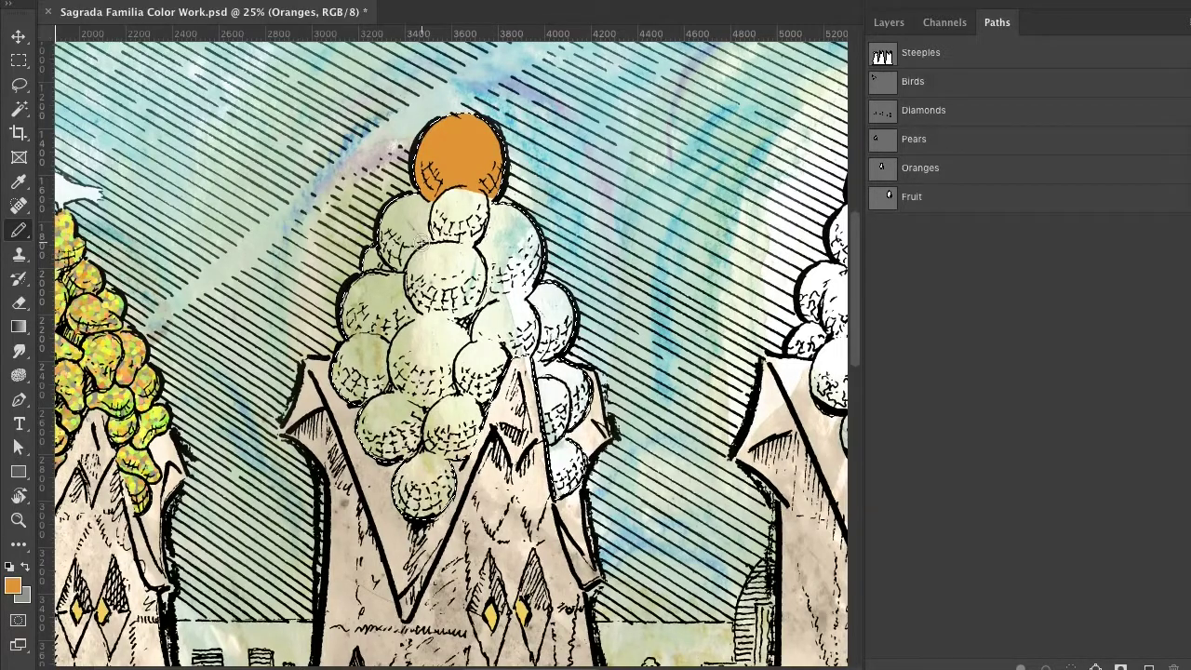
pyautogui.moveTo(424, 240)
pyautogui.mouseDown()
pyautogui.moveTo(414, 201)
pyautogui.moveTo(391, 213)
pyautogui.moveTo(386, 261)
pyautogui.moveTo(412, 242)
pyautogui.moveTo(387, 240)
pyautogui.moveTo(412, 215)
pyautogui.moveTo(395, 229)
pyautogui.mouseUp()
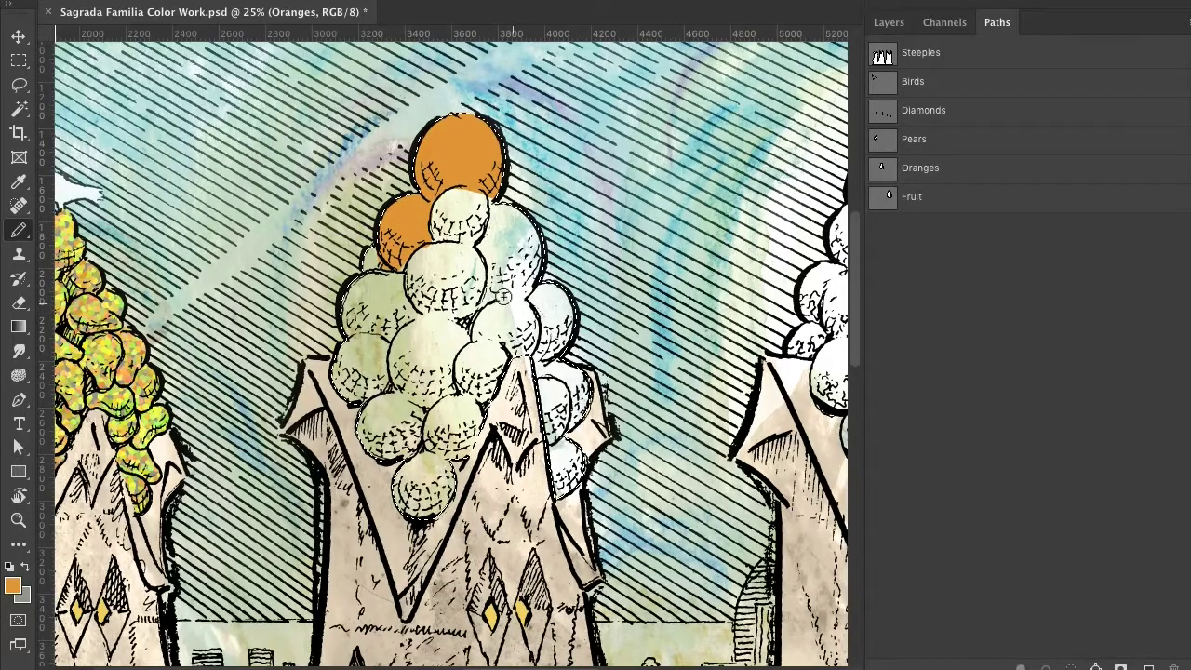
pyautogui.moveTo(489, 293)
pyautogui.mouseDown()
pyautogui.moveTo(537, 264)
pyautogui.moveTo(527, 229)
pyautogui.moveTo(503, 209)
pyautogui.moveTo(493, 274)
pyautogui.moveTo(512, 268)
pyautogui.moveTo(516, 233)
pyautogui.moveTo(509, 265)
pyautogui.moveTo(508, 238)
pyautogui.mouseUp()
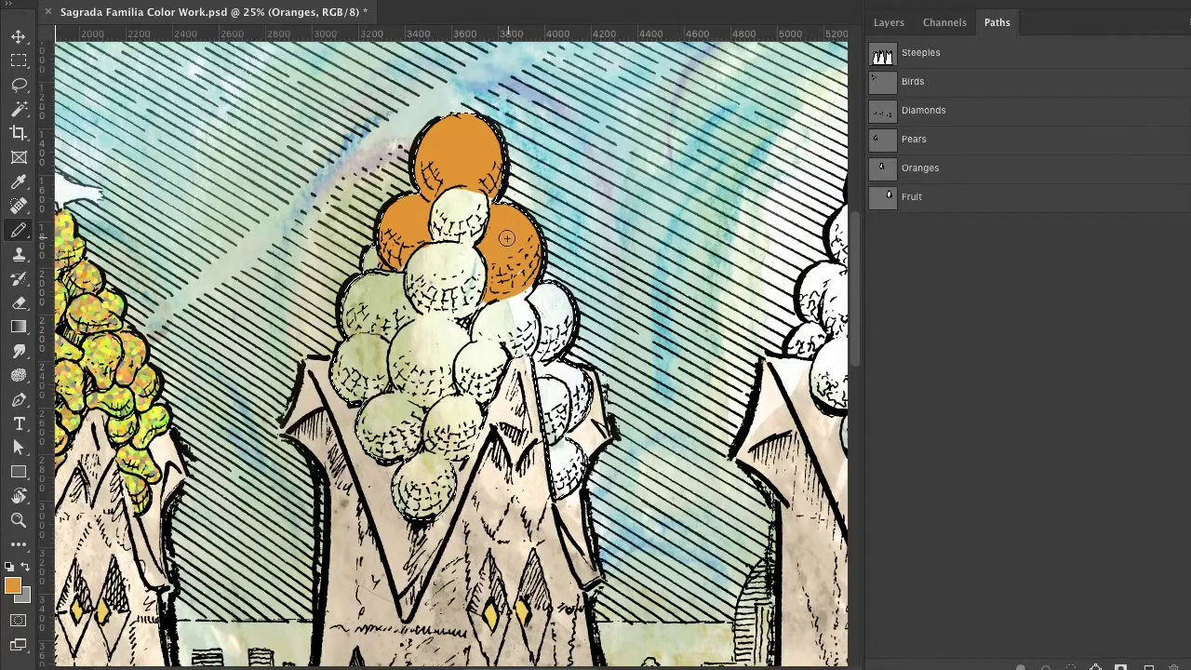
pyautogui.moveTo(370, 342)
pyautogui.mouseDown()
pyautogui.moveTo(345, 362)
pyautogui.moveTo(372, 350)
pyautogui.moveTo(371, 361)
pyautogui.moveTo(338, 374)
pyautogui.moveTo(378, 358)
pyautogui.moveTo(359, 393)
pyautogui.mouseUp()
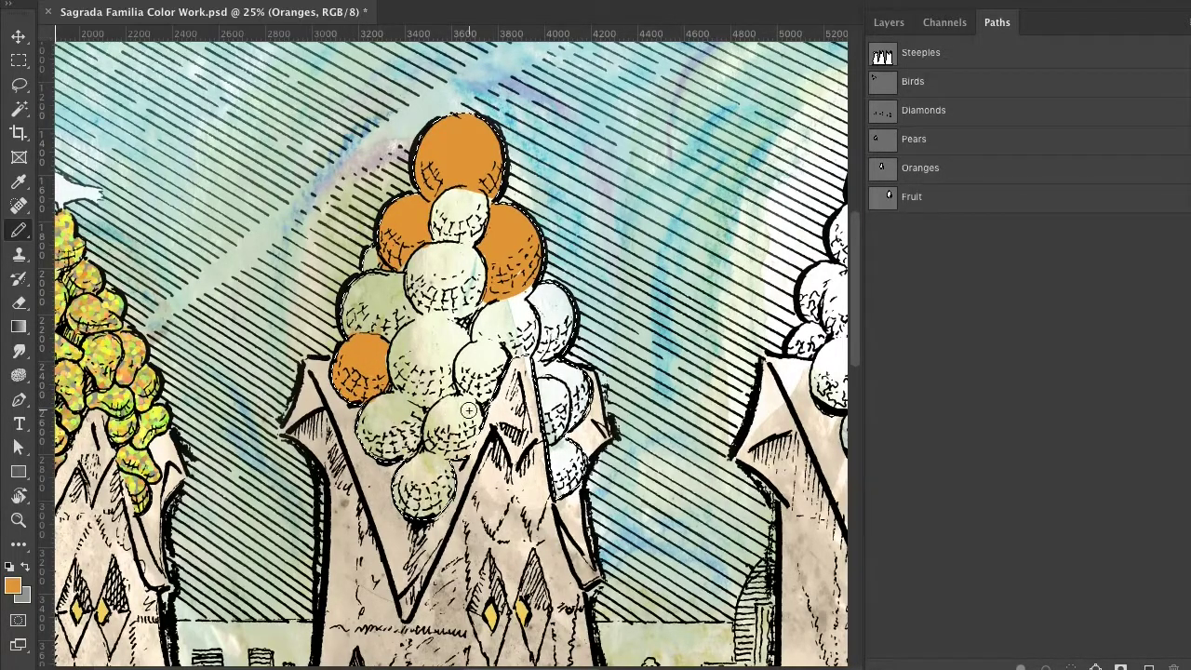
pyautogui.moveTo(468, 410)
pyautogui.mouseDown()
pyautogui.moveTo(439, 402)
pyautogui.moveTo(432, 424)
pyautogui.moveTo(474, 416)
pyautogui.moveTo(457, 454)
pyautogui.moveTo(448, 423)
pyautogui.moveTo(431, 431)
pyautogui.moveTo(435, 452)
pyautogui.moveTo(477, 443)
pyautogui.mouseUp()
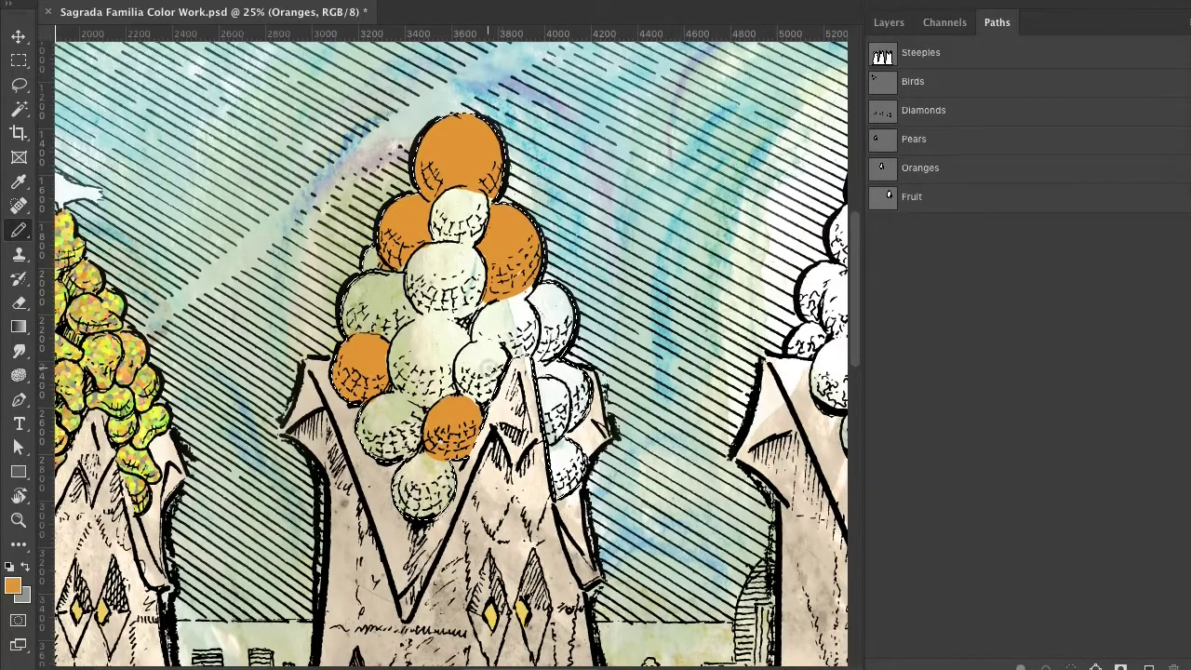
pyautogui.moveTo(493, 370)
pyautogui.mouseDown()
pyautogui.moveTo(502, 353)
pyautogui.moveTo(489, 350)
pyautogui.moveTo(473, 352)
pyautogui.moveTo(467, 370)
pyautogui.moveTo(487, 374)
pyautogui.moveTo(470, 365)
pyautogui.mouseUp()
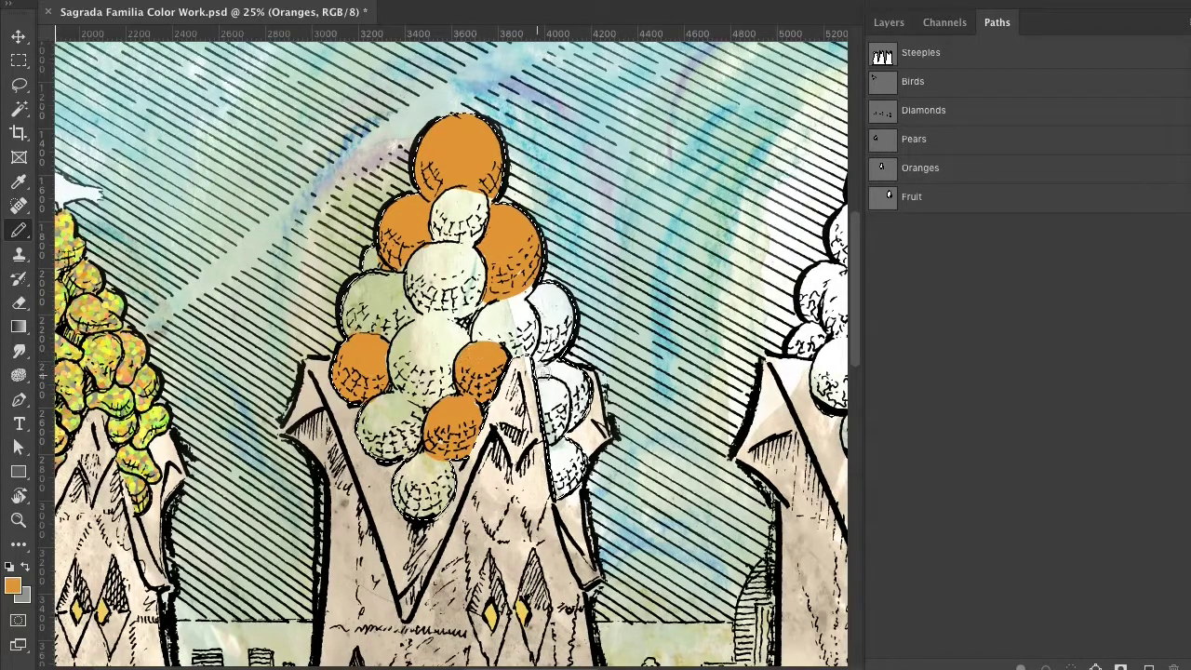
pyautogui.moveTo(537, 371)
pyautogui.mouseDown()
pyautogui.moveTo(569, 367)
pyautogui.moveTo(586, 383)
pyautogui.moveTo(584, 402)
pyautogui.moveTo(569, 377)
pyautogui.moveTo(575, 447)
pyautogui.moveTo(558, 454)
pyautogui.moveTo(569, 439)
pyautogui.moveTo(558, 498)
pyautogui.mouseUp()
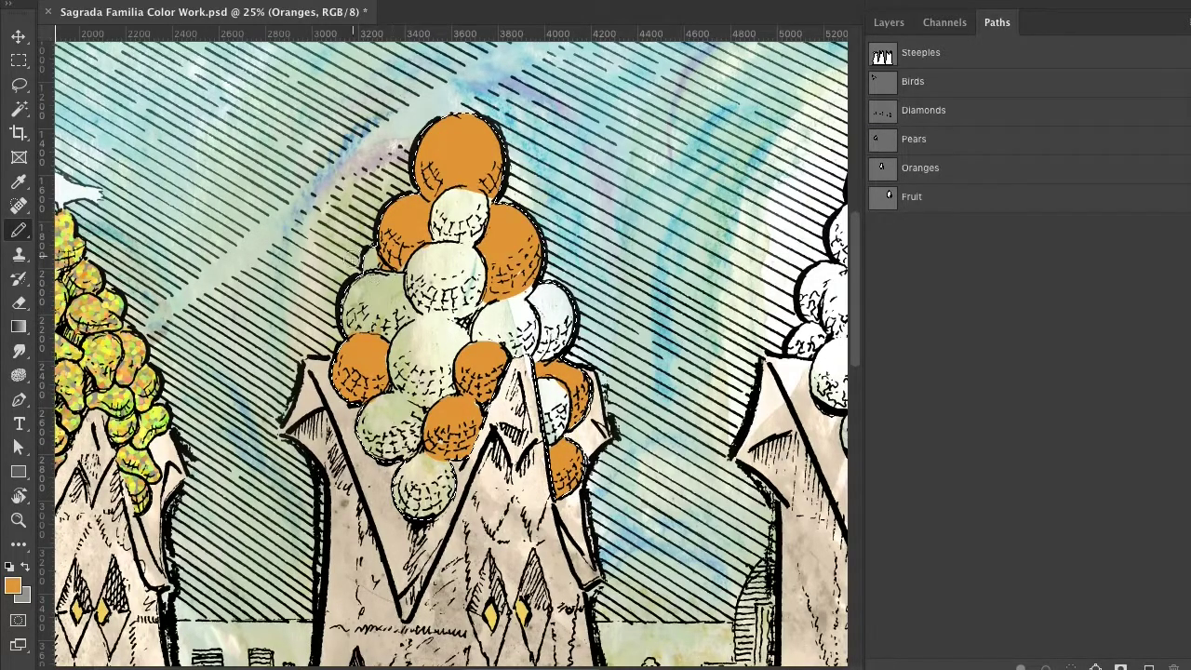
# Set the foreground to a bright saturated golden yellow, #ebbb29.
pyautogui.click(13, 584)
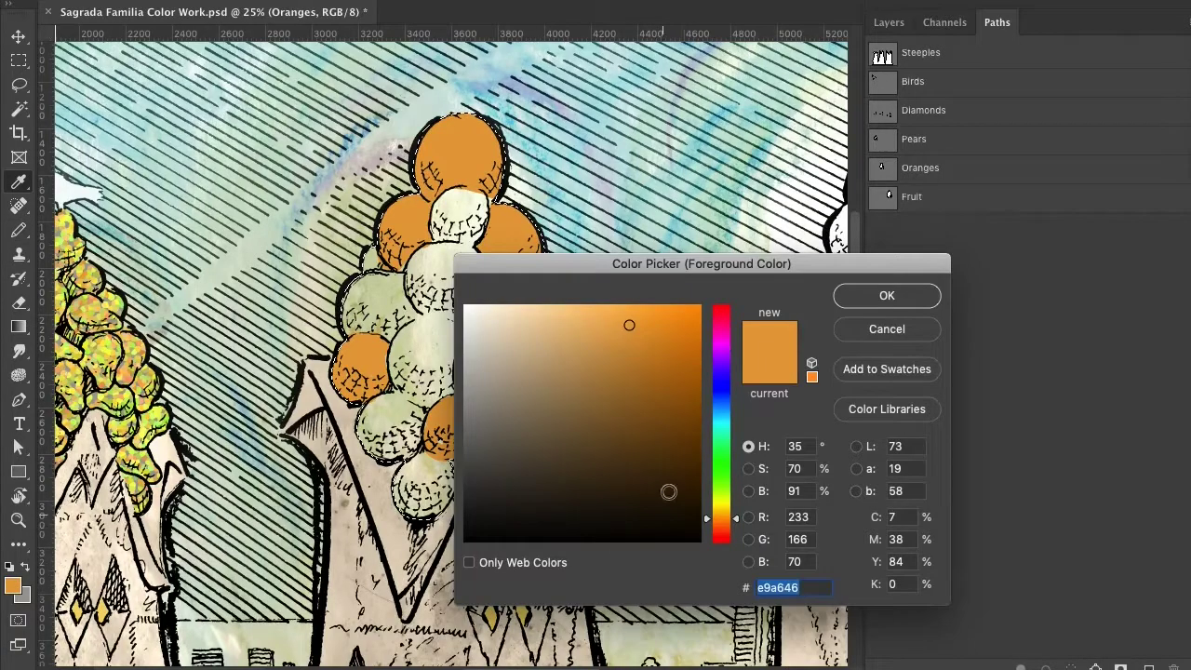
pyautogui.moveTo(734, 519); pyautogui.dragTo(736, 510)
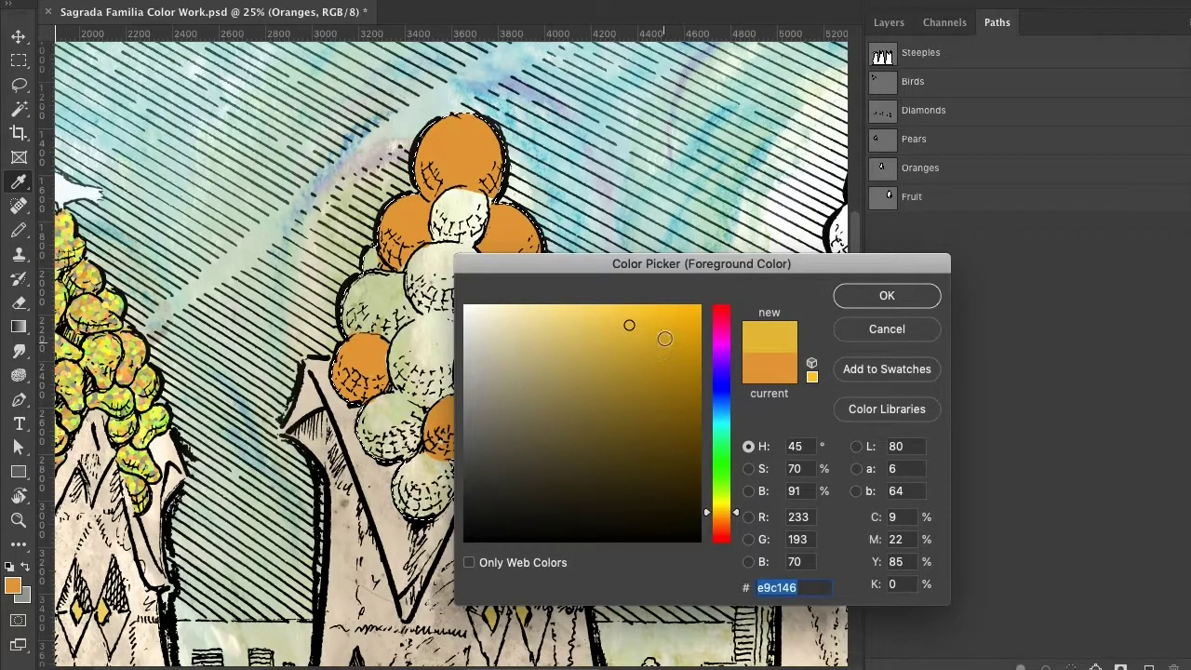
pyautogui.click(658, 342)
pyautogui.click(658, 324)
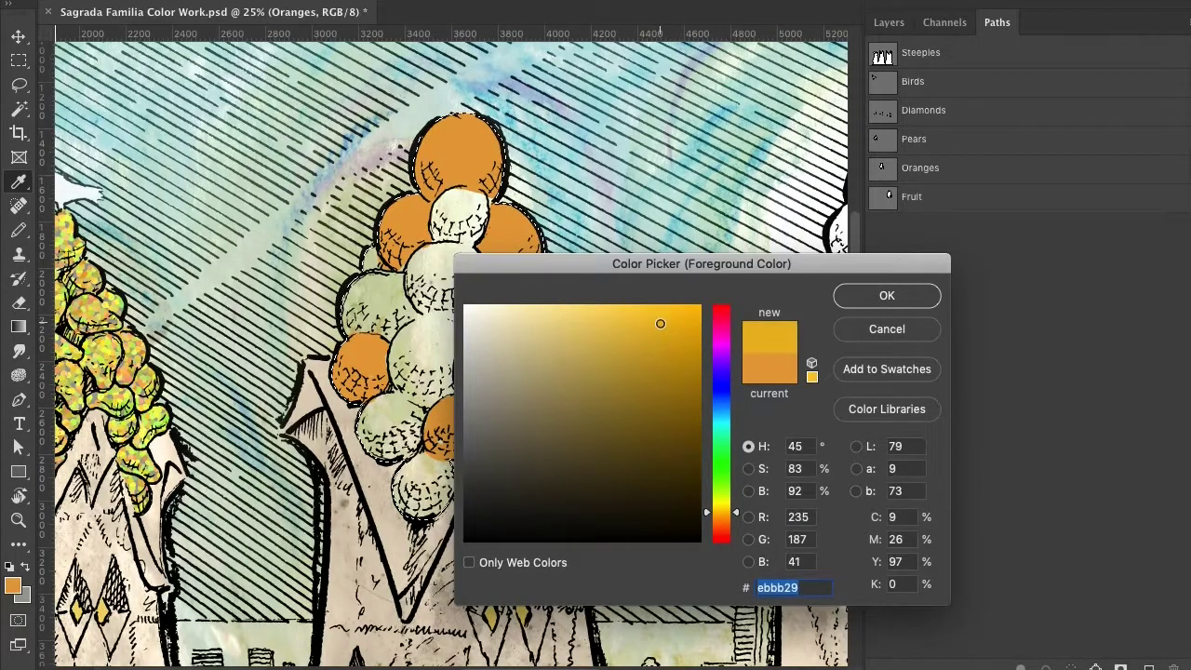
pyautogui.click(870, 302)
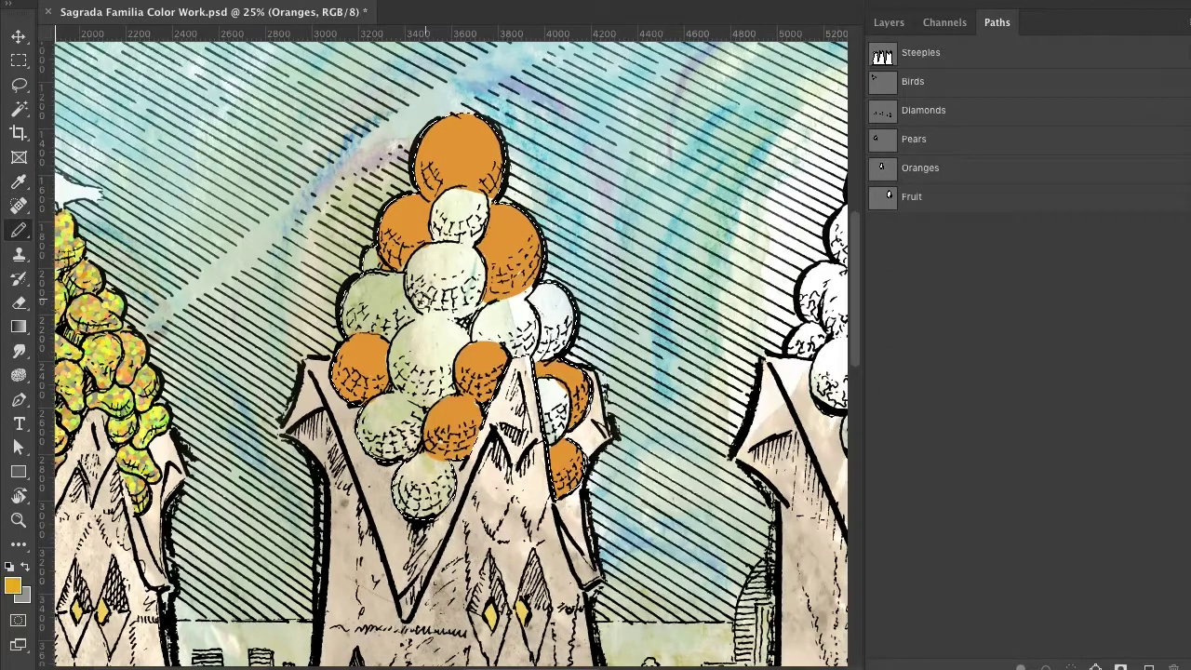
# Paint six of the remaining pale balls in the cluster gold.
pyautogui.moveTo(397, 289)
pyautogui.mouseDown()
pyautogui.moveTo(376, 278)
pyautogui.moveTo(352, 287)
pyautogui.moveTo(391, 289)
pyautogui.moveTo(346, 303)
pyautogui.moveTo(404, 303)
pyautogui.moveTo(351, 320)
pyautogui.moveTo(409, 318)
pyautogui.moveTo(388, 329)
pyautogui.mouseUp()
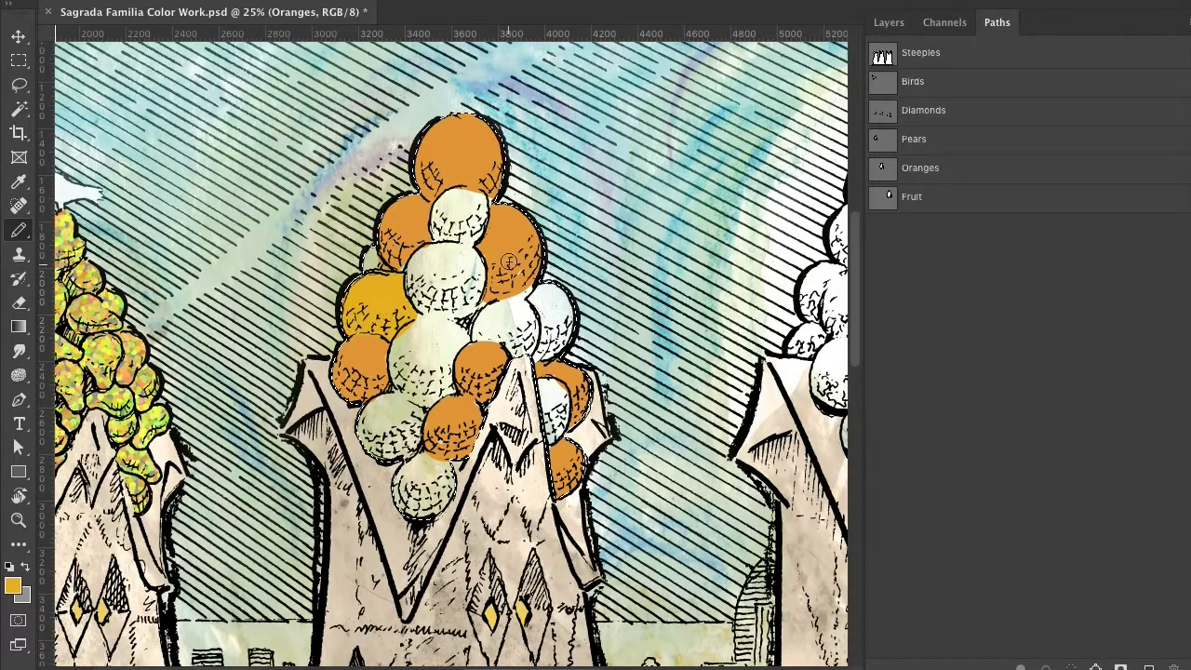
pyautogui.moveTo(472, 229)
pyautogui.mouseDown()
pyautogui.moveTo(465, 196)
pyautogui.moveTo(443, 206)
pyautogui.moveTo(439, 221)
pyautogui.moveTo(468, 215)
pyautogui.moveTo(438, 231)
pyautogui.moveTo(475, 227)
pyautogui.mouseUp()
pyautogui.moveTo(560, 388)
pyautogui.mouseDown()
pyautogui.moveTo(539, 387)
pyautogui.moveTo(560, 401)
pyautogui.moveTo(549, 433)
pyautogui.moveTo(557, 409)
pyautogui.moveTo(548, 419)
pyautogui.mouseUp()
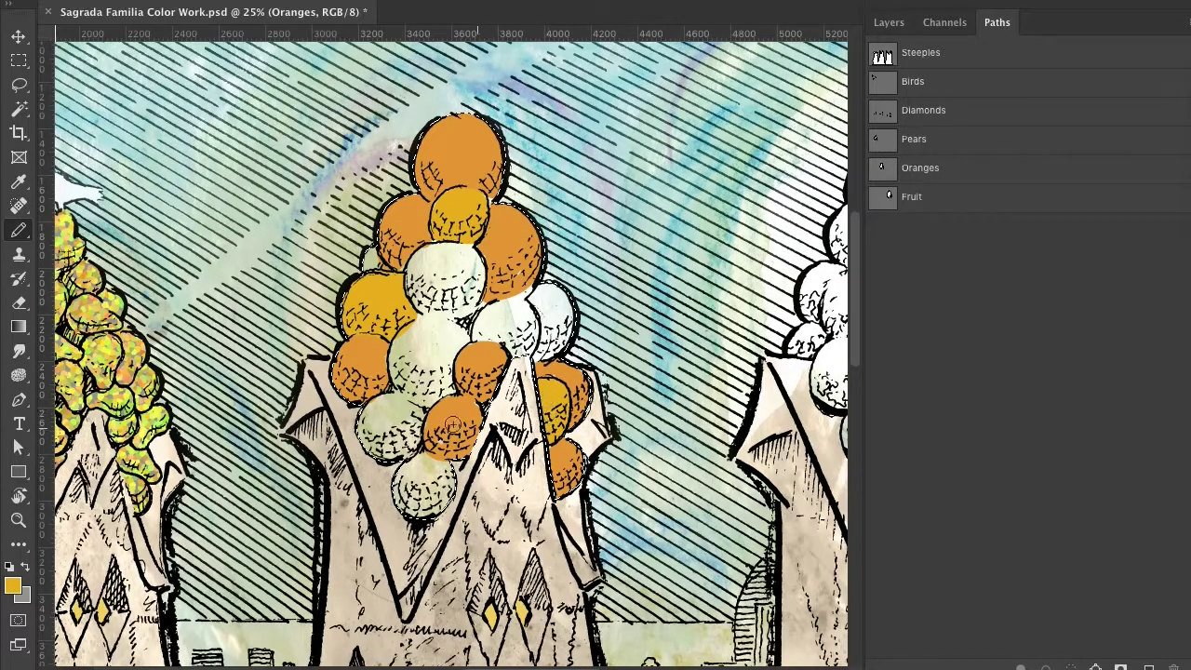
pyautogui.moveTo(405, 415)
pyautogui.mouseDown()
pyautogui.moveTo(395, 399)
pyautogui.moveTo(357, 420)
pyautogui.moveTo(409, 409)
pyautogui.moveTo(417, 420)
pyautogui.moveTo(364, 434)
pyautogui.moveTo(415, 444)
pyautogui.moveTo(383, 455)
pyautogui.mouseUp()
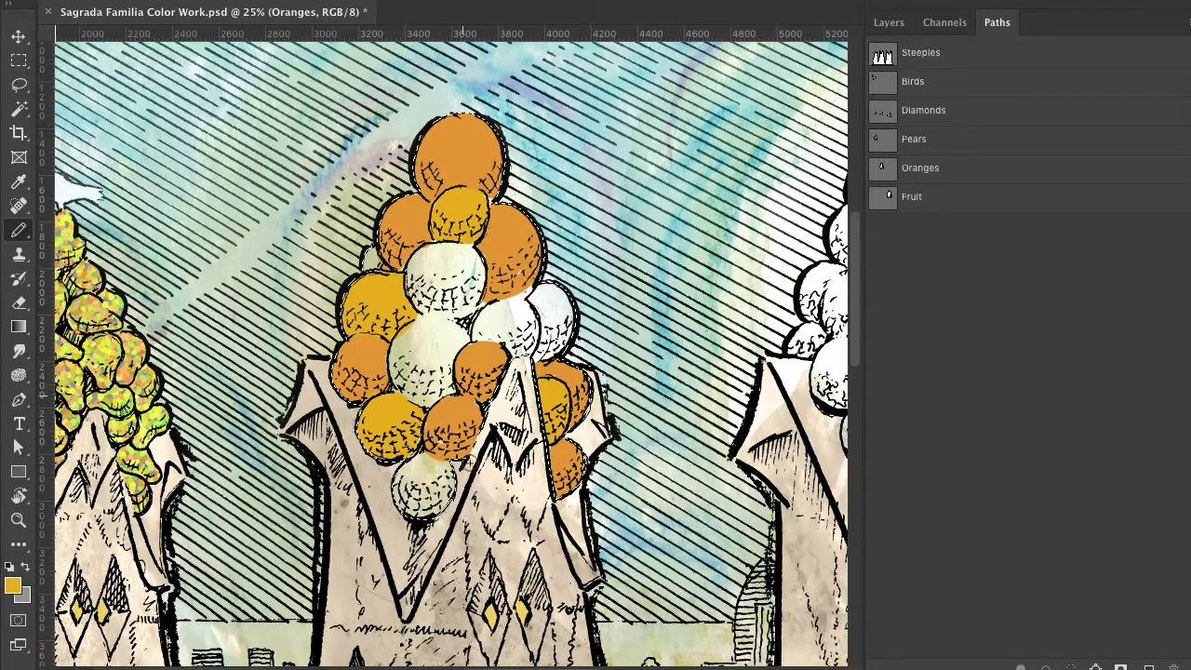
pyautogui.moveTo(454, 476)
pyautogui.mouseDown()
pyautogui.moveTo(423, 461)
pyautogui.moveTo(405, 474)
pyautogui.moveTo(416, 478)
pyautogui.moveTo(409, 500)
pyautogui.moveTo(446, 490)
pyautogui.moveTo(423, 507)
pyautogui.mouseUp()
pyautogui.hscroll(-2, 395, 473)
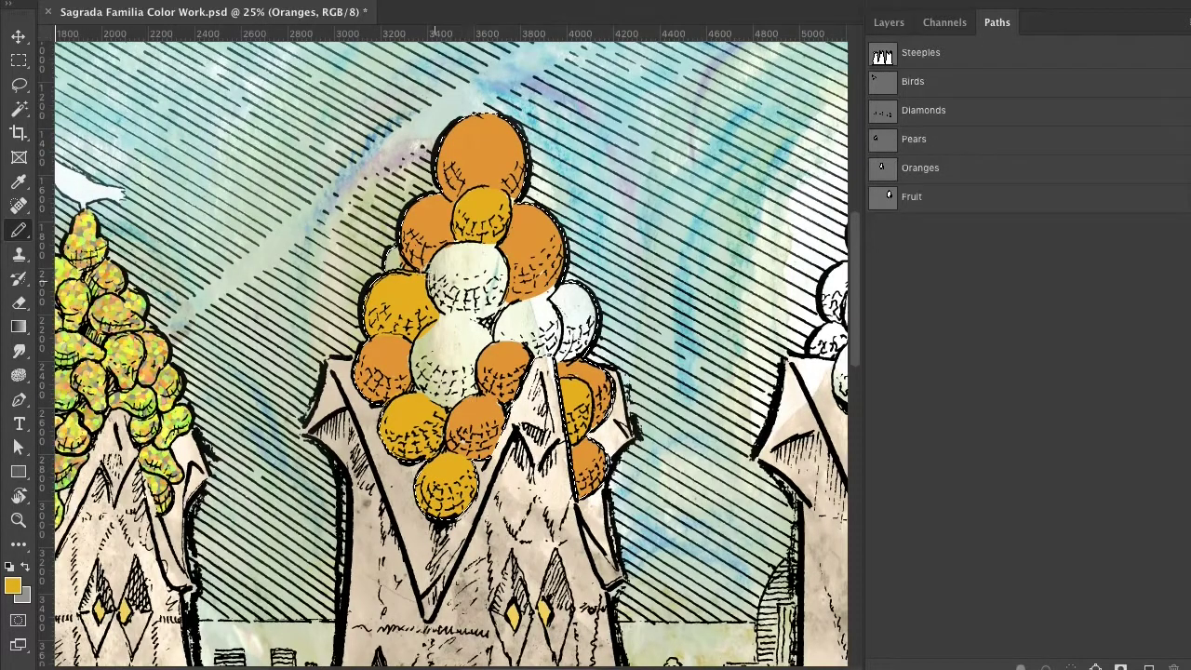
pyautogui.moveTo(554, 294)
pyautogui.mouseDown()
pyautogui.moveTo(589, 304)
pyautogui.moveTo(572, 319)
pyautogui.moveTo(608, 320)
pyautogui.moveTo(576, 328)
pyautogui.moveTo(563, 353)
pyautogui.moveTo(605, 323)
pyautogui.mouseUp()
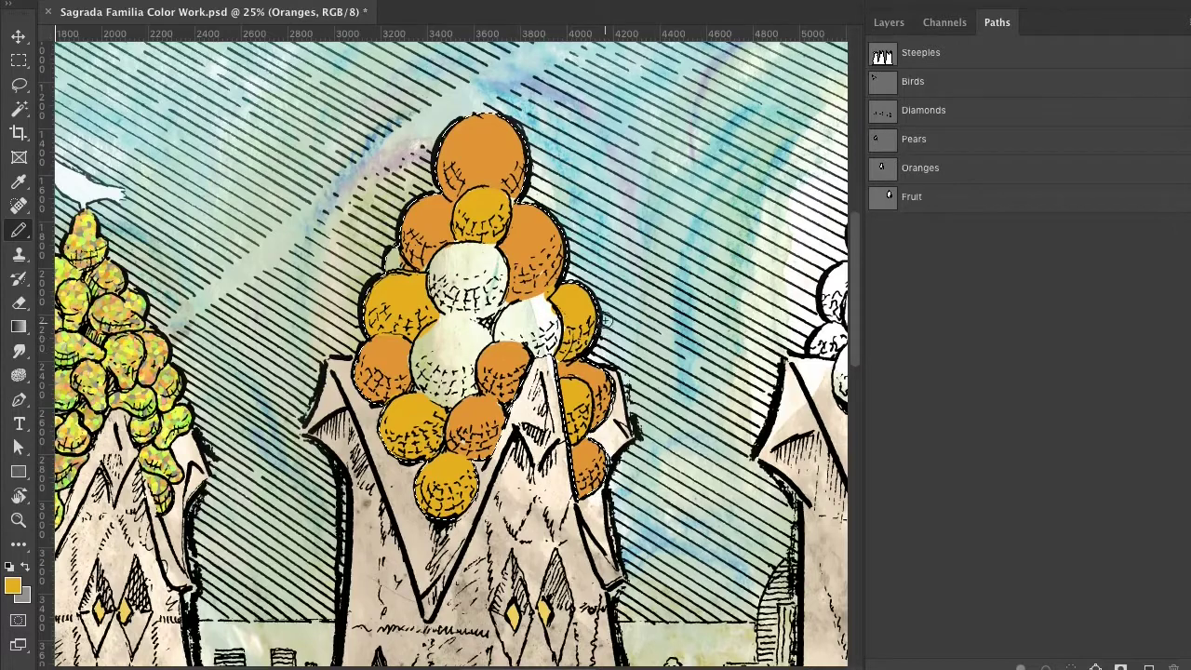
# Choose a light yellow, paint a white ball, and brush a pale highlight on the top orange.
pyautogui.click(17, 584)
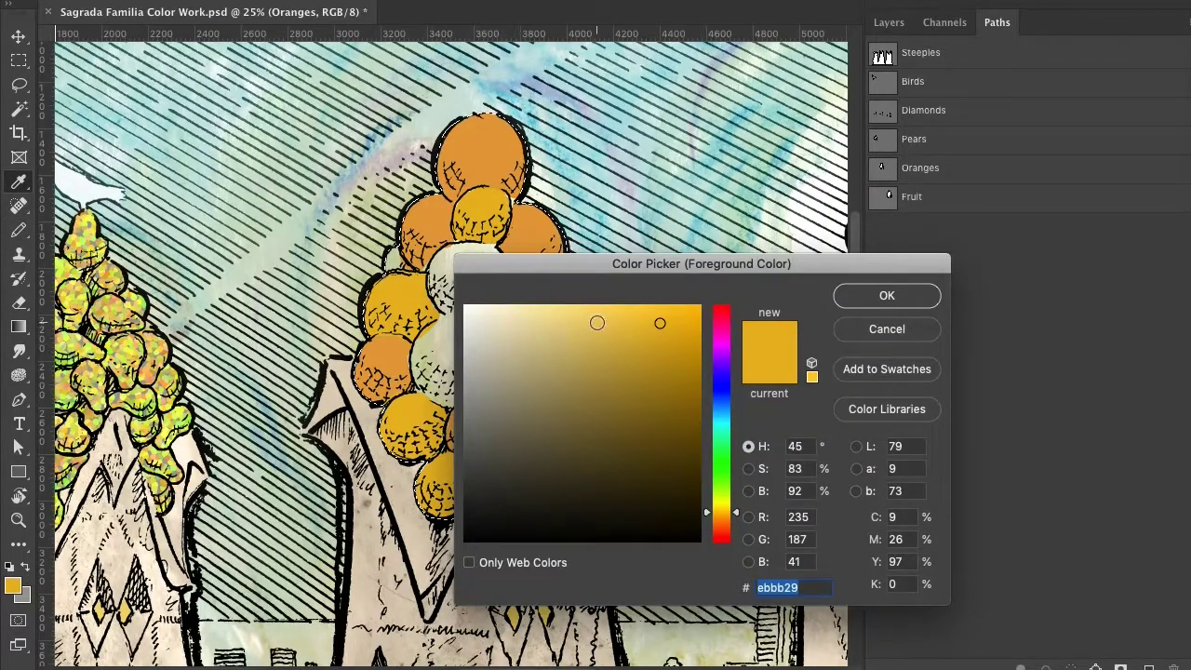
pyautogui.click(608, 322)
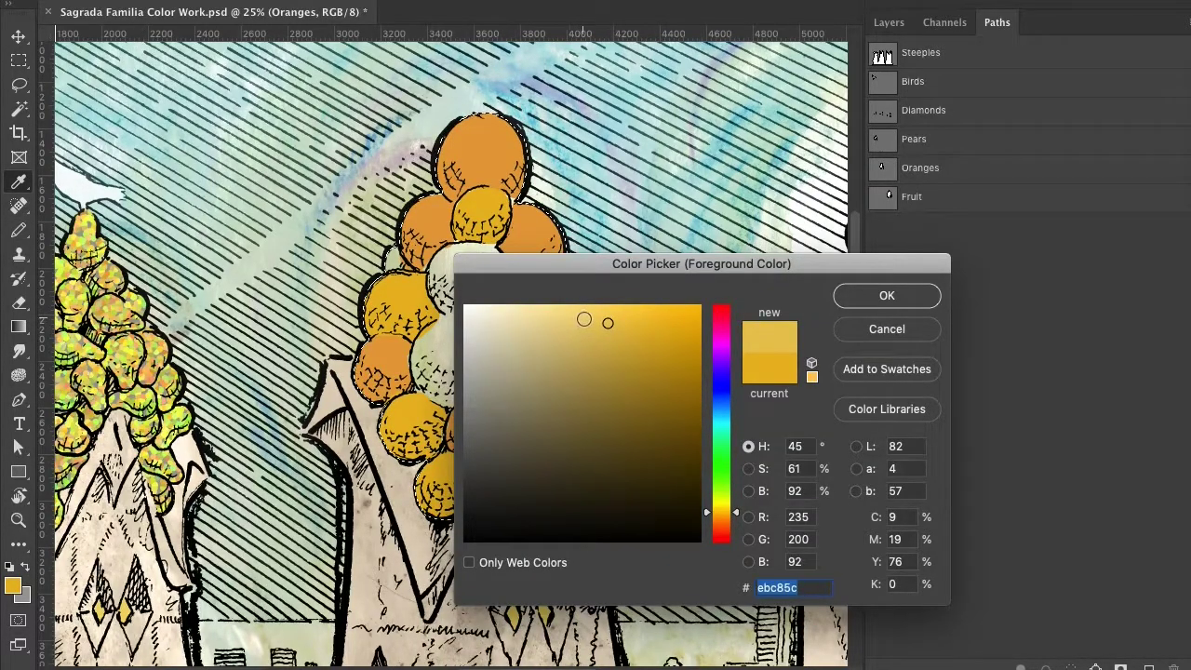
pyautogui.click(584, 319)
pyautogui.click(846, 298)
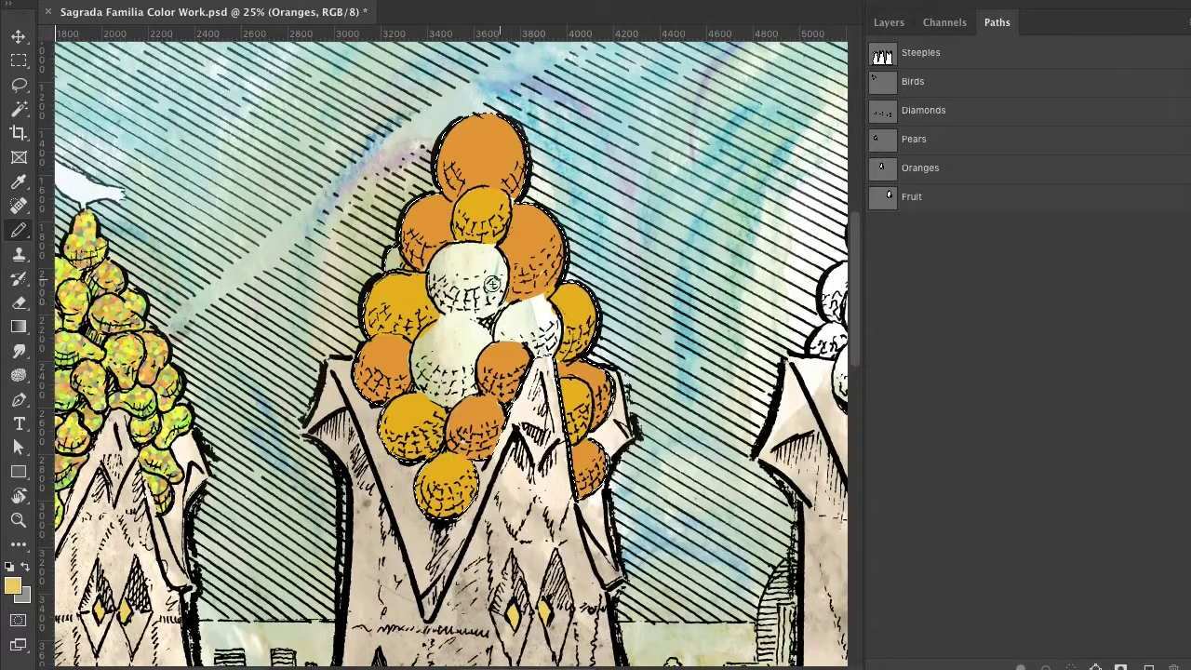
pyautogui.moveTo(495, 286)
pyautogui.mouseDown()
pyautogui.moveTo(477, 252)
pyautogui.moveTo(441, 265)
pyautogui.moveTo(490, 249)
pyautogui.moveTo(450, 254)
pyautogui.moveTo(434, 275)
pyautogui.moveTo(484, 265)
pyautogui.moveTo(444, 279)
pyautogui.moveTo(491, 279)
pyautogui.moveTo(488, 307)
pyautogui.moveTo(497, 263)
pyautogui.moveTo(467, 304)
pyautogui.mouseUp()
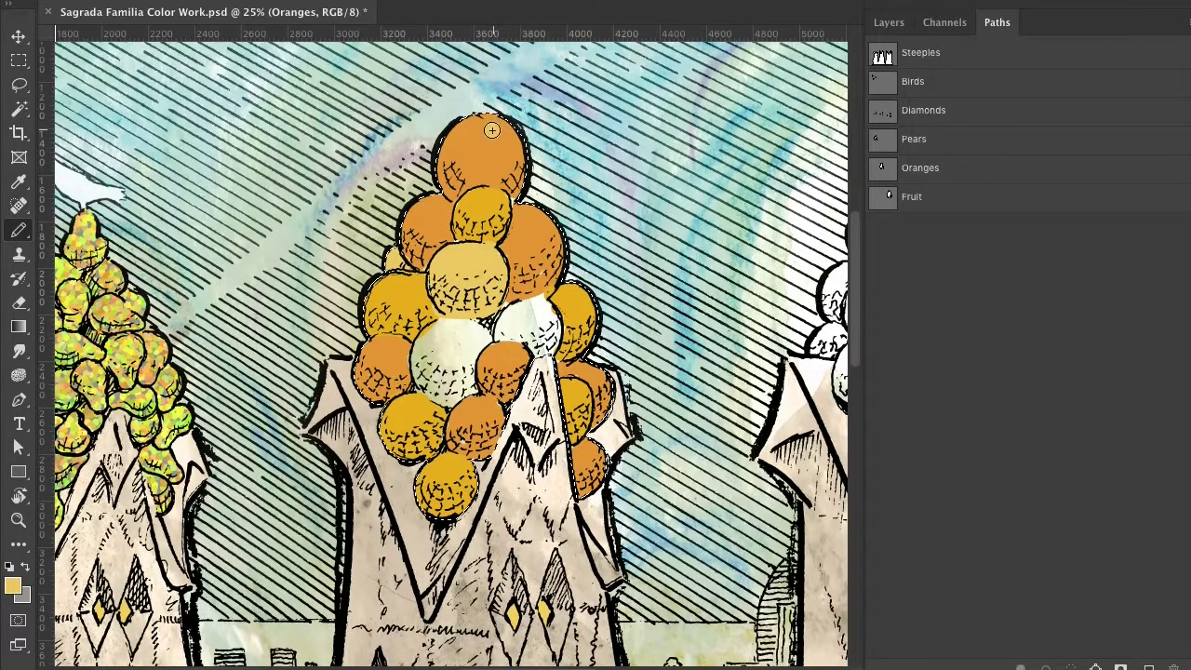
pyautogui.moveTo(491, 130)
pyautogui.mouseDown()
pyautogui.moveTo(473, 132)
pyautogui.moveTo(502, 141)
pyautogui.mouseUp()
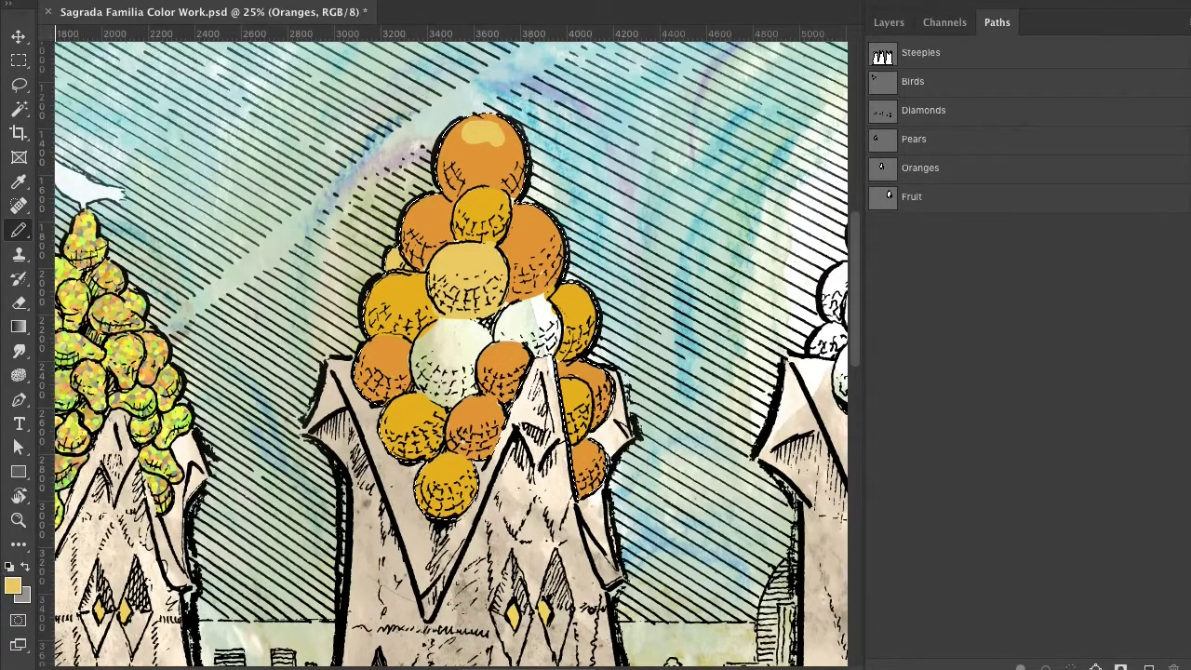
pyautogui.click(199, 2)
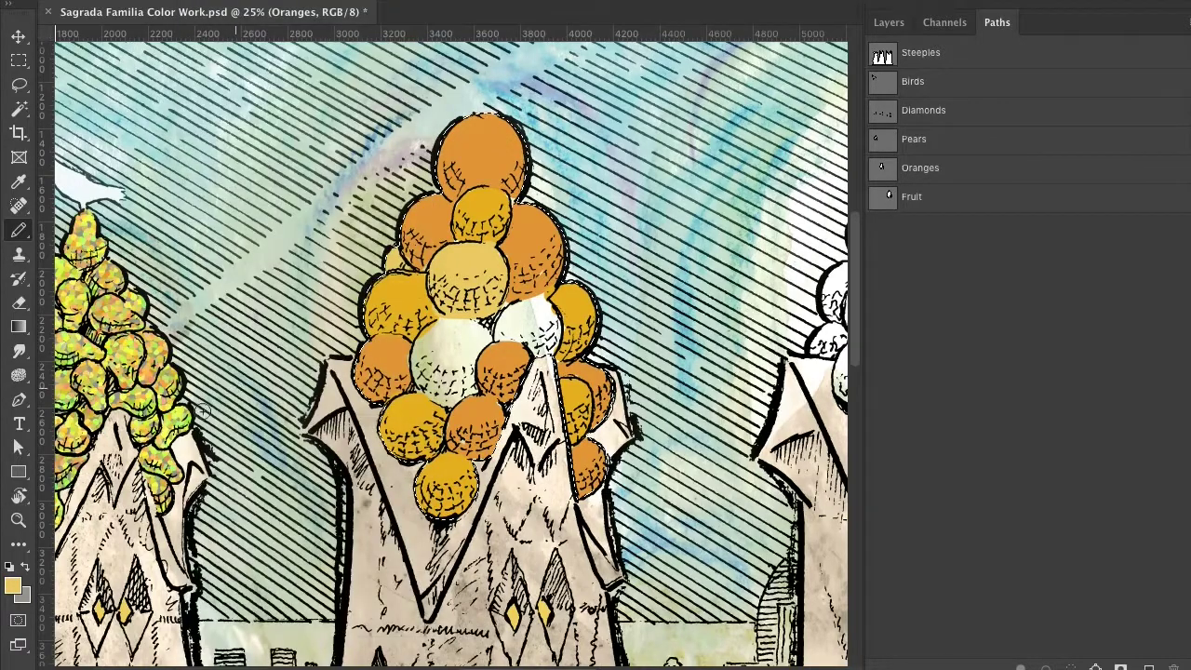
# Switch to darker gold d7b449 and cover the two pale central oranges.
pyautogui.click(13, 585)
pyautogui.click(621, 341)
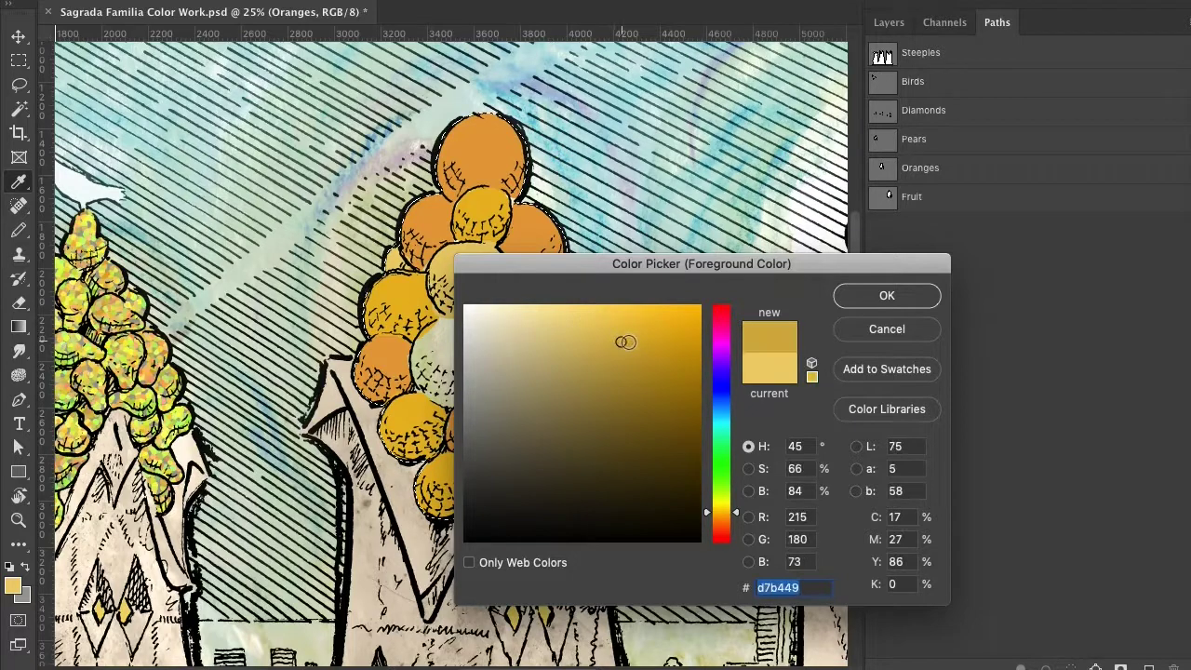
pyautogui.click(856, 297)
pyautogui.press('b')
pyautogui.moveTo(469, 335)
pyautogui.mouseDown()
pyautogui.moveTo(436, 337)
pyautogui.moveTo(482, 334)
pyautogui.moveTo(420, 338)
pyautogui.moveTo(436, 348)
pyautogui.moveTo(486, 339)
pyautogui.moveTo(456, 367)
pyautogui.moveTo(421, 364)
pyautogui.moveTo(422, 353)
pyautogui.moveTo(425, 385)
pyautogui.moveTo(443, 384)
pyautogui.moveTo(427, 370)
pyautogui.moveTo(453, 384)
pyautogui.moveTo(468, 364)
pyautogui.moveTo(464, 393)
pyautogui.moveTo(424, 382)
pyautogui.mouseUp()
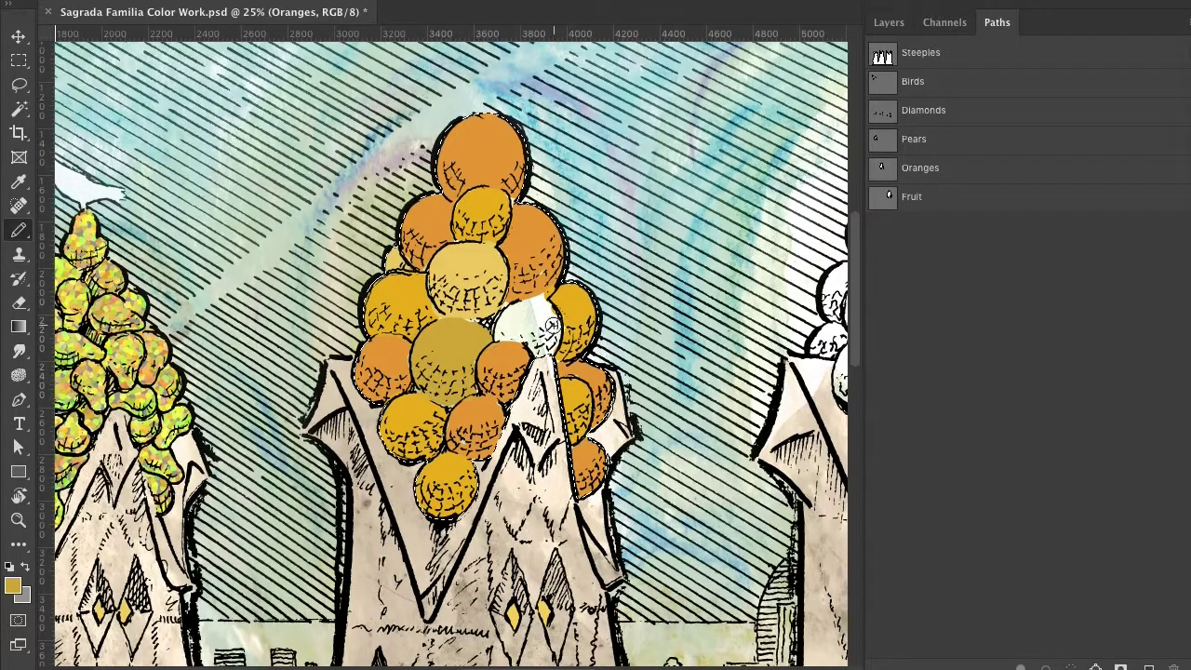
pyautogui.moveTo(552, 324)
pyautogui.mouseDown()
pyautogui.moveTo(502, 323)
pyautogui.moveTo(540, 318)
pyautogui.moveTo(503, 331)
pyautogui.moveTo(542, 343)
pyautogui.moveTo(552, 324)
pyautogui.moveTo(537, 346)
pyautogui.moveTo(510, 335)
pyautogui.mouseUp()
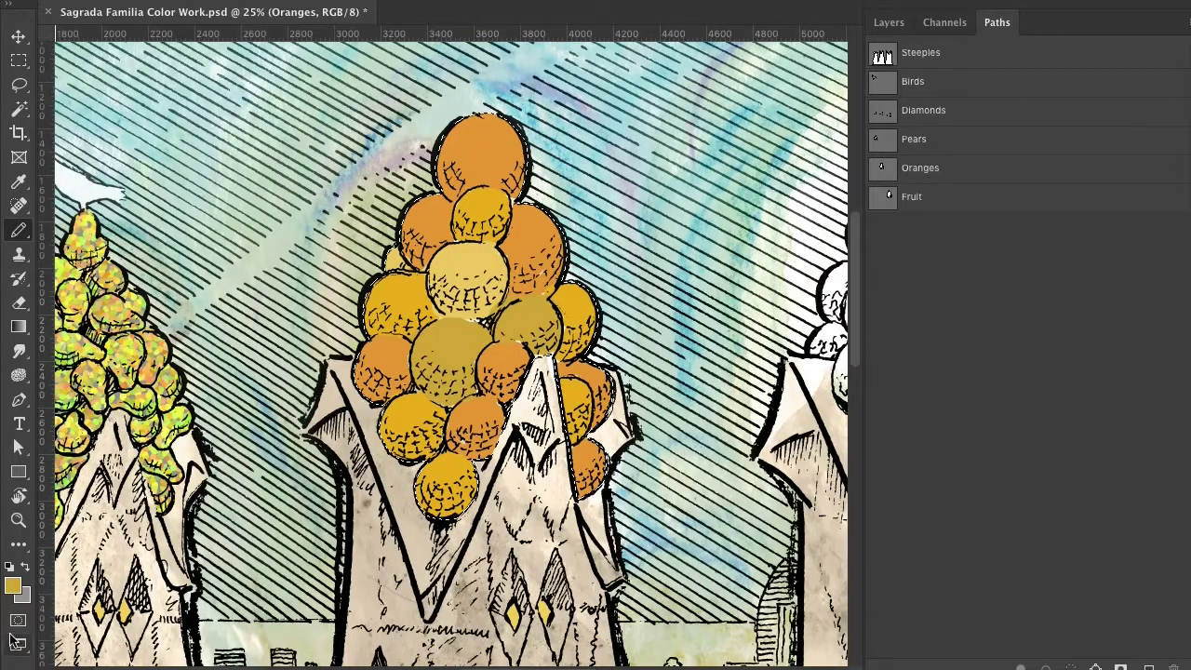
# Paint the central orange reddish orange and shade the undersides of the top oranges.
pyautogui.click(12, 584)
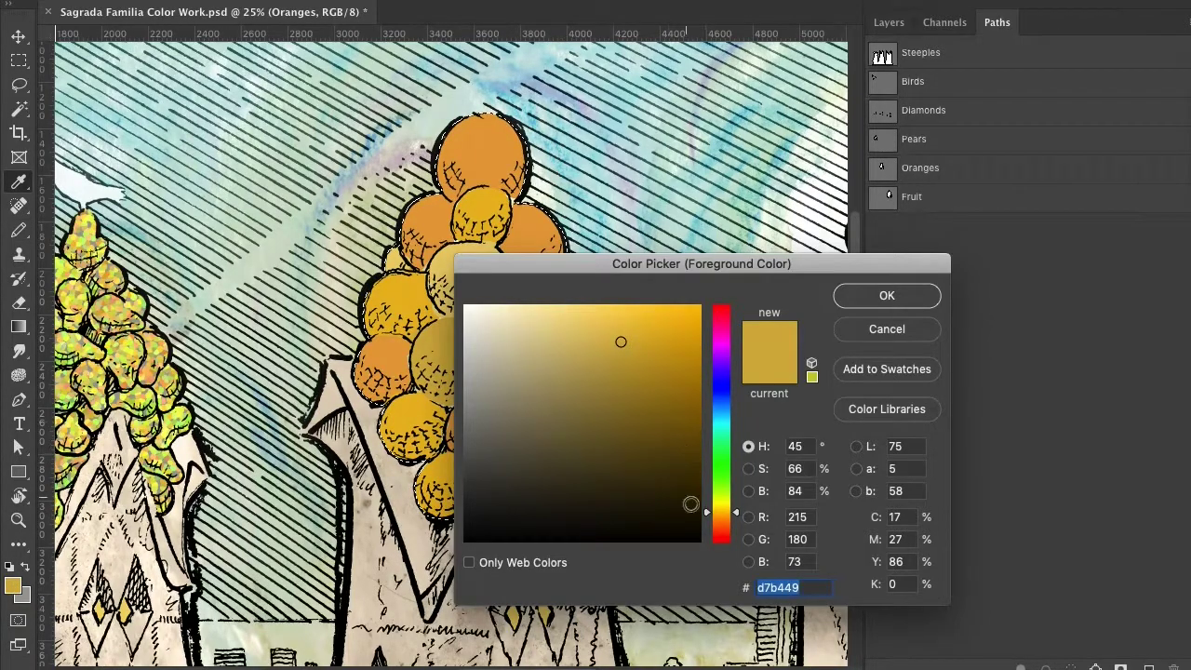
pyautogui.moveTo(737, 513); pyautogui.dragTo(735, 525)
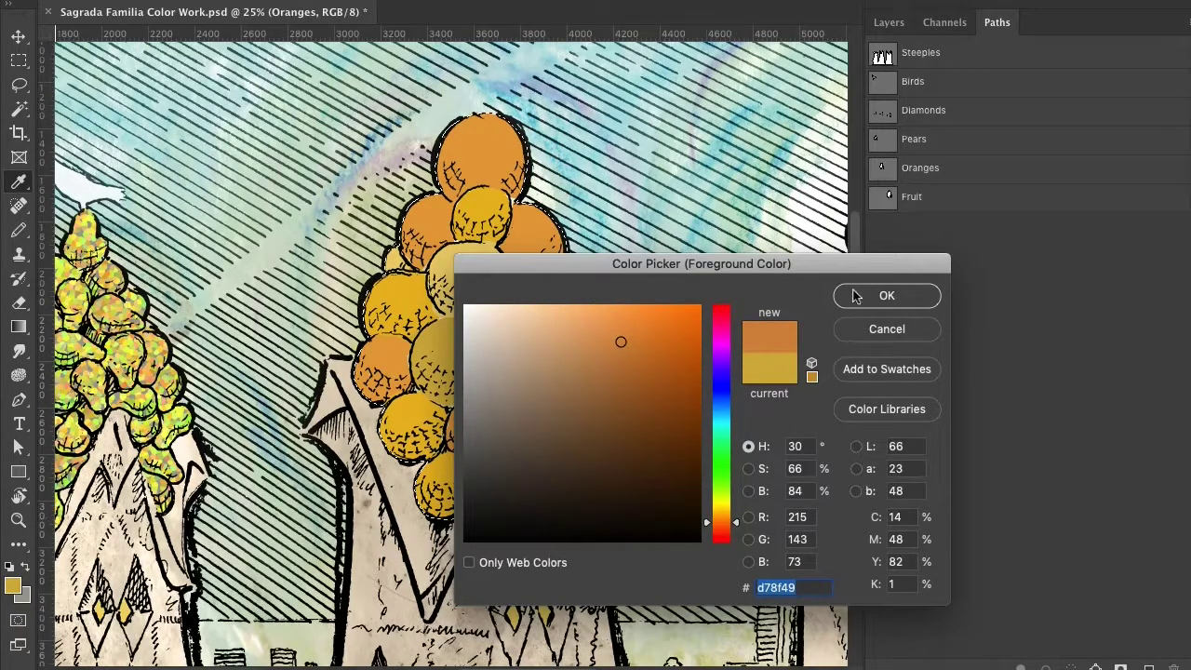
pyautogui.click(886, 295)
pyautogui.press('b')
pyautogui.moveTo(471, 354)
pyautogui.mouseDown()
pyautogui.moveTo(476, 341)
pyautogui.moveTo(443, 327)
pyautogui.moveTo(424, 344)
pyautogui.moveTo(463, 332)
pyautogui.moveTo(421, 350)
pyautogui.moveTo(463, 346)
pyautogui.moveTo(430, 359)
pyautogui.moveTo(423, 372)
pyautogui.moveTo(463, 362)
pyautogui.moveTo(423, 386)
pyautogui.moveTo(472, 387)
pyautogui.moveTo(441, 394)
pyautogui.mouseUp()
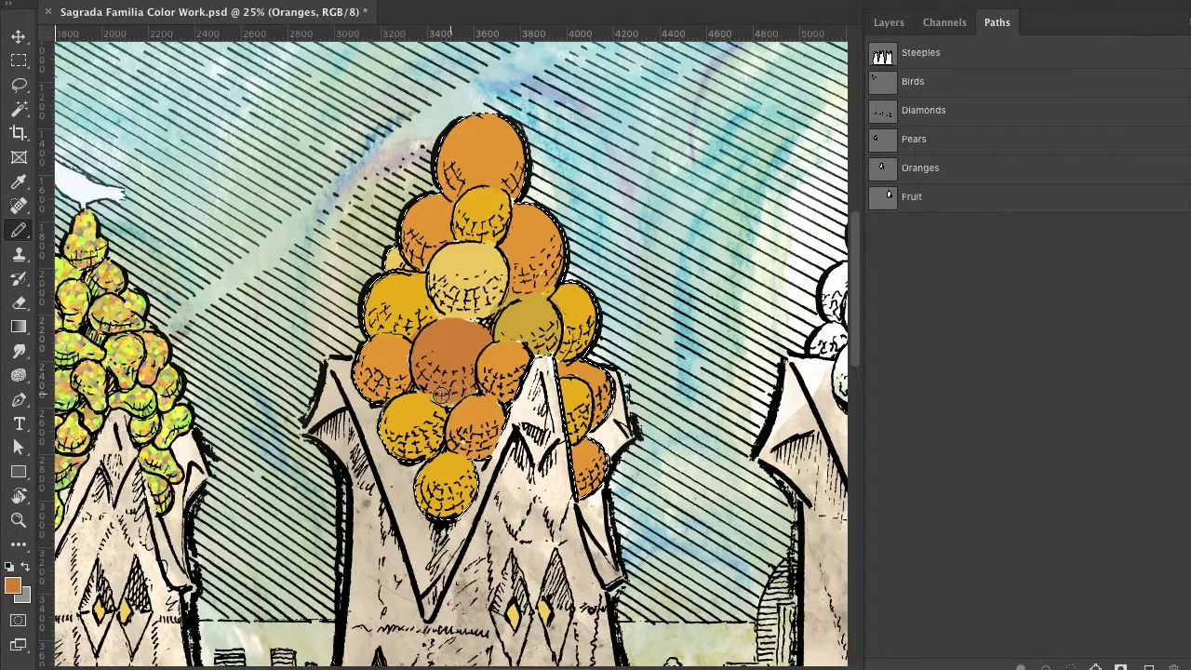
pyautogui.moveTo(553, 310)
pyautogui.mouseDown()
pyautogui.moveTo(517, 307)
pyautogui.moveTo(553, 315)
pyautogui.moveTo(497, 332)
pyautogui.moveTo(554, 331)
pyautogui.moveTo(532, 346)
pyautogui.mouseUp()
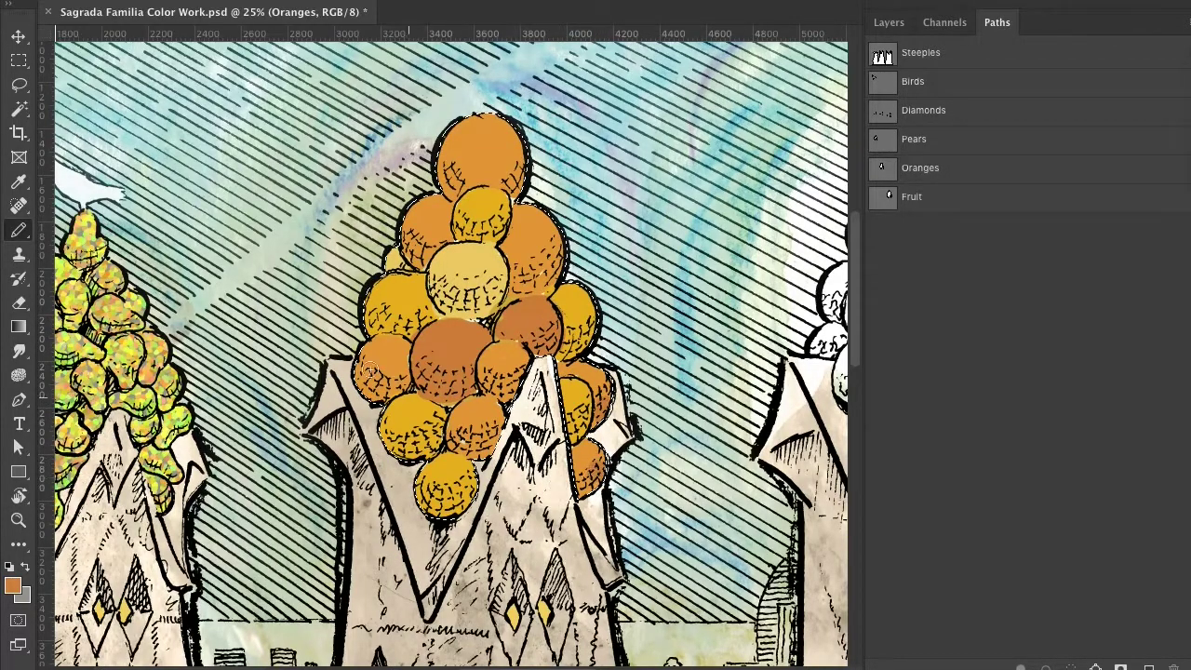
pyautogui.moveTo(551, 267); pyautogui.dragTo(523, 280)
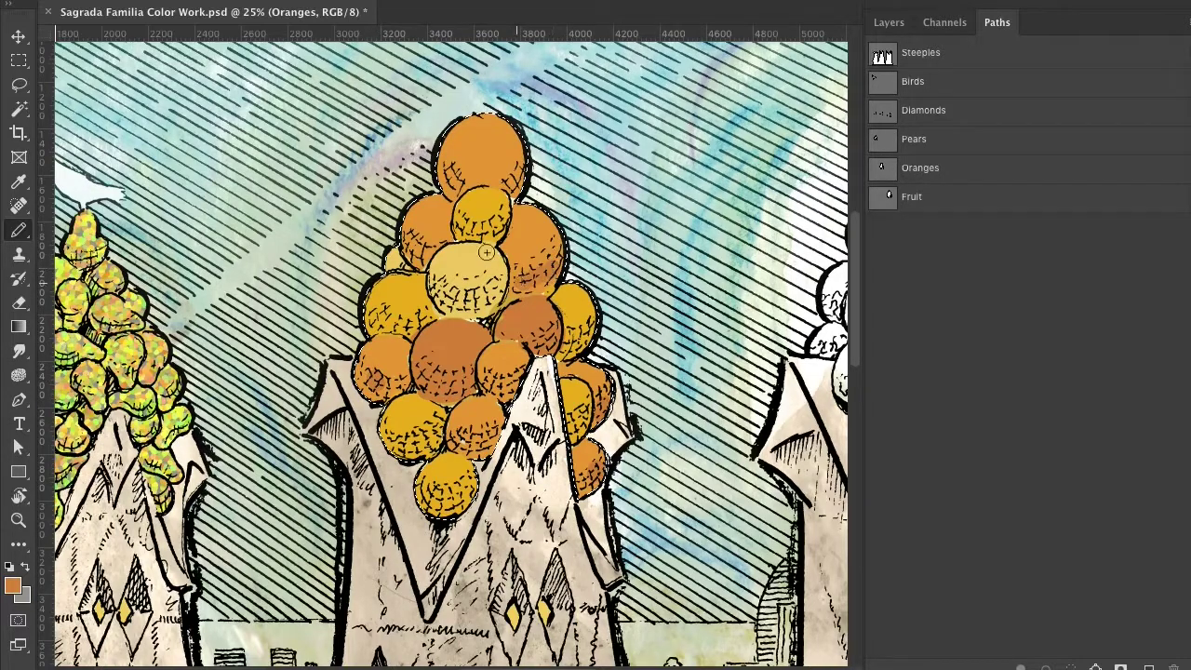
pyautogui.moveTo(459, 168); pyautogui.dragTo(530, 178)
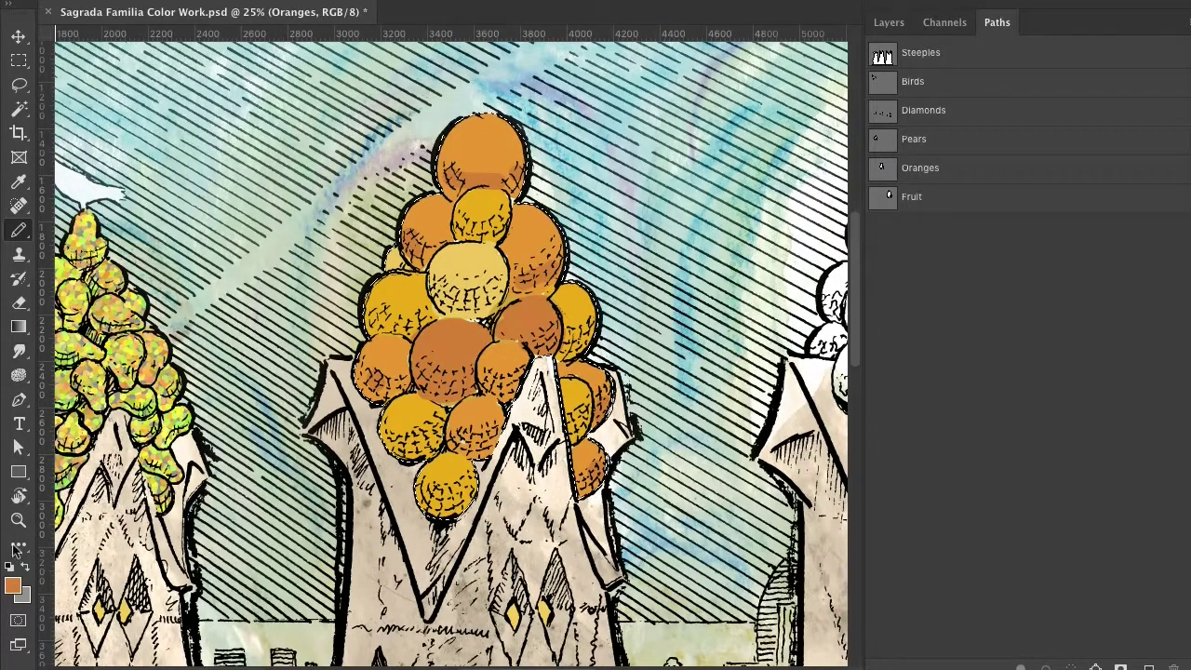
# Sample a left orange's gold, darken it to d4a61b, and paint the middle oranges with it.
pyautogui.click(17, 186)
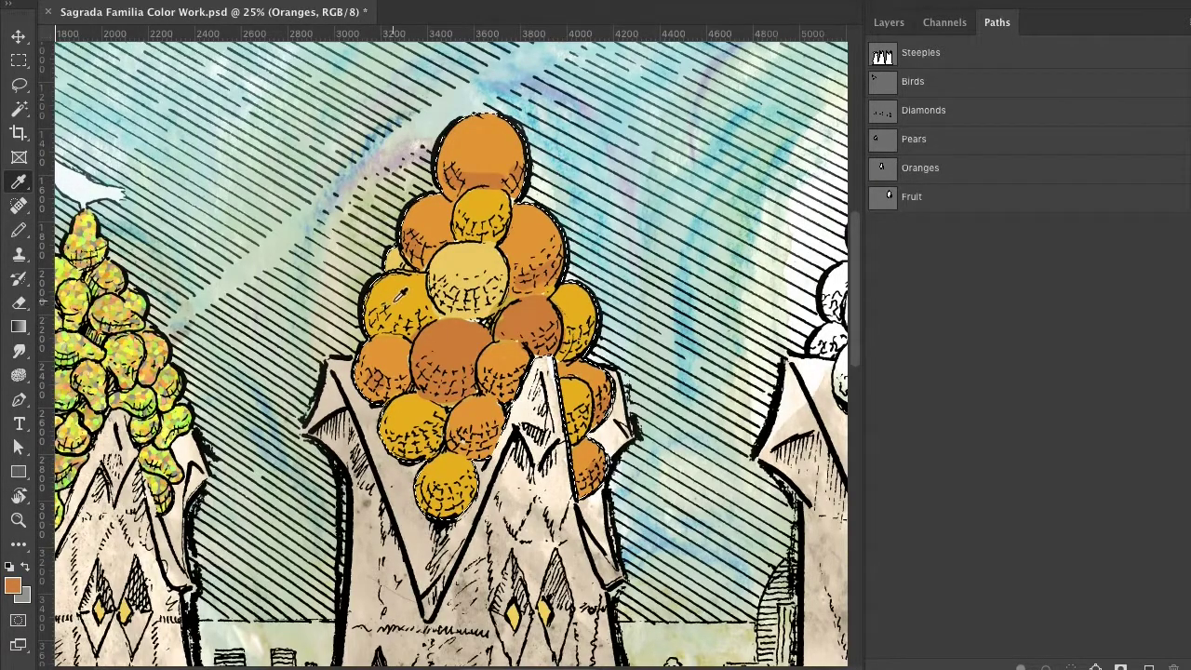
pyautogui.click(392, 300)
pyautogui.click(13, 585)
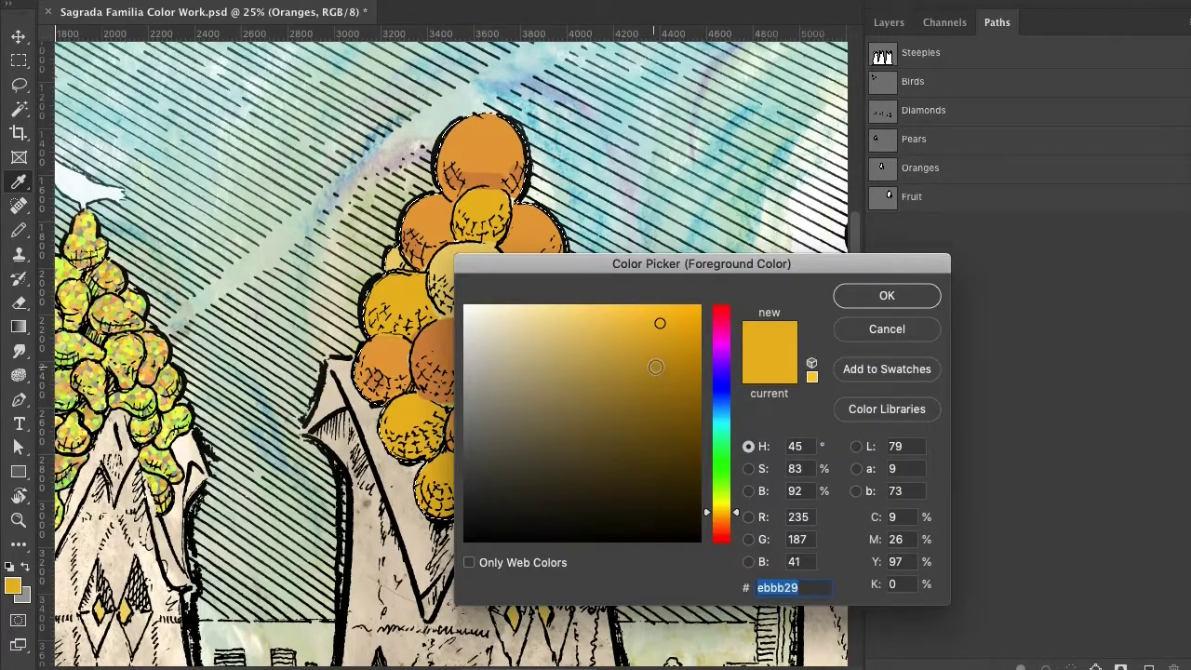
pyautogui.click(670, 345)
pyautogui.click(899, 296)
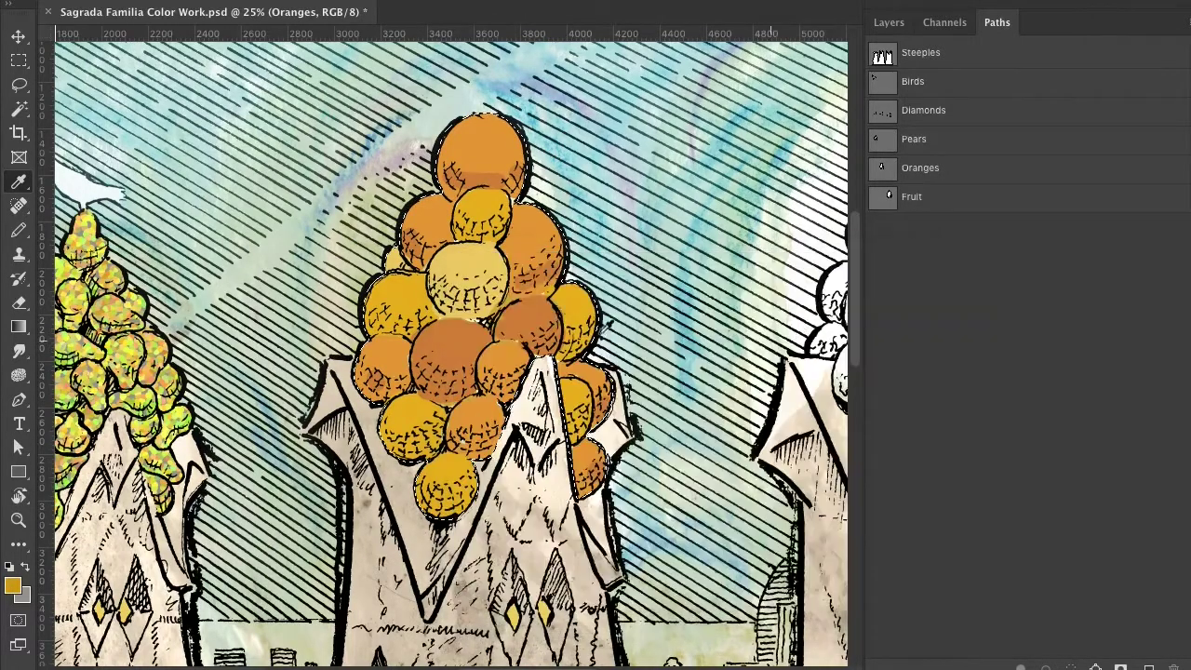
pyautogui.click(18, 230)
pyautogui.moveTo(354, 322); pyautogui.dragTo(405, 321)
pyautogui.moveTo(581, 331); pyautogui.dragTo(580, 338)
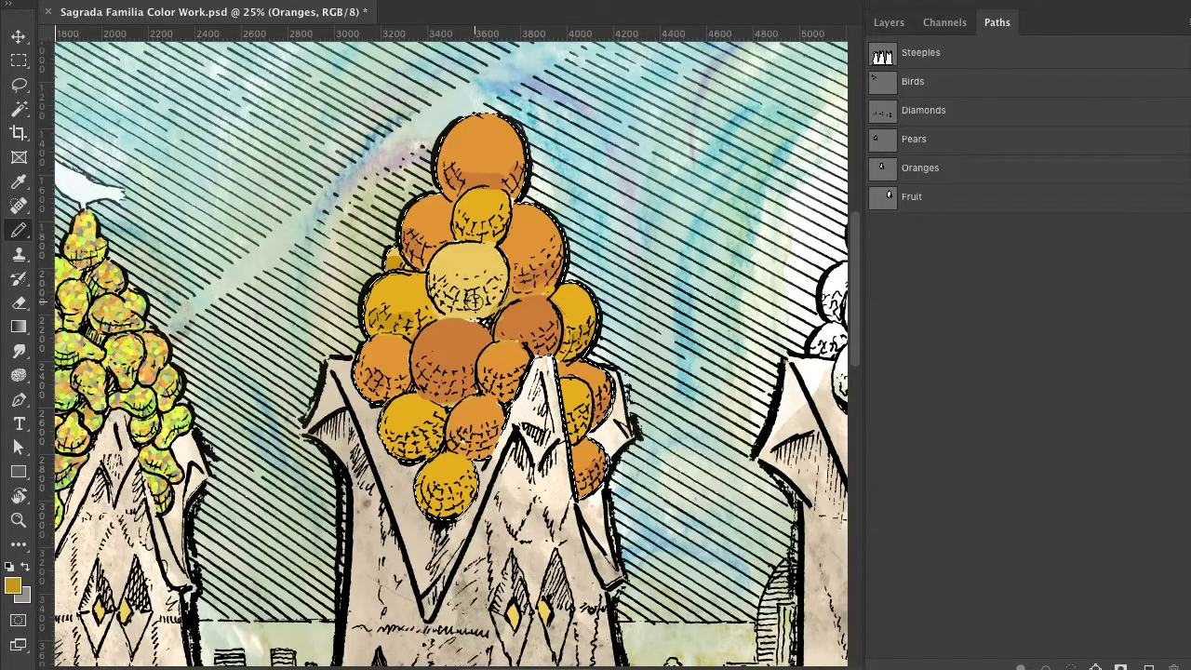
pyautogui.moveTo(471, 300)
pyautogui.mouseDown()
pyautogui.moveTo(488, 259)
pyautogui.moveTo(447, 260)
pyautogui.moveTo(493, 254)
pyautogui.moveTo(464, 249)
pyautogui.moveTo(436, 268)
pyautogui.moveTo(482, 267)
pyautogui.moveTo(443, 276)
pyautogui.moveTo(484, 270)
pyautogui.moveTo(482, 283)
pyautogui.moveTo(435, 284)
pyautogui.moveTo(448, 314)
pyautogui.moveTo(491, 303)
pyautogui.moveTo(462, 312)
pyautogui.mouseUp()
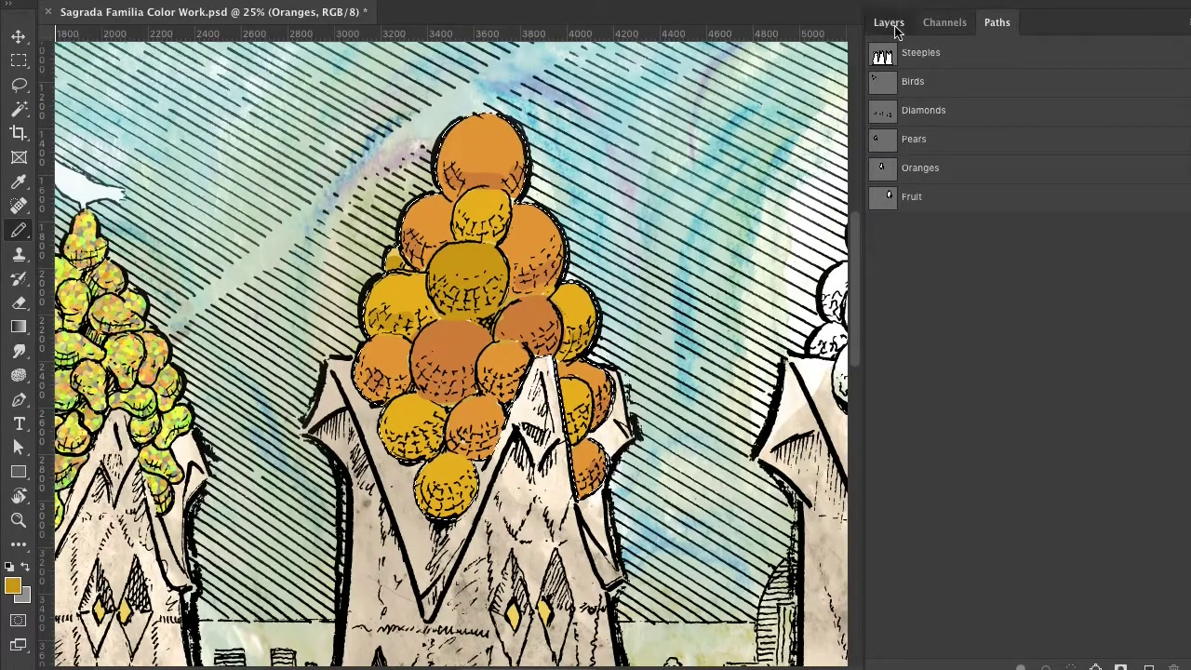
# Duplicate the Oranges layer as 'Oranges Pixel'.
pyautogui.click(895, 32)
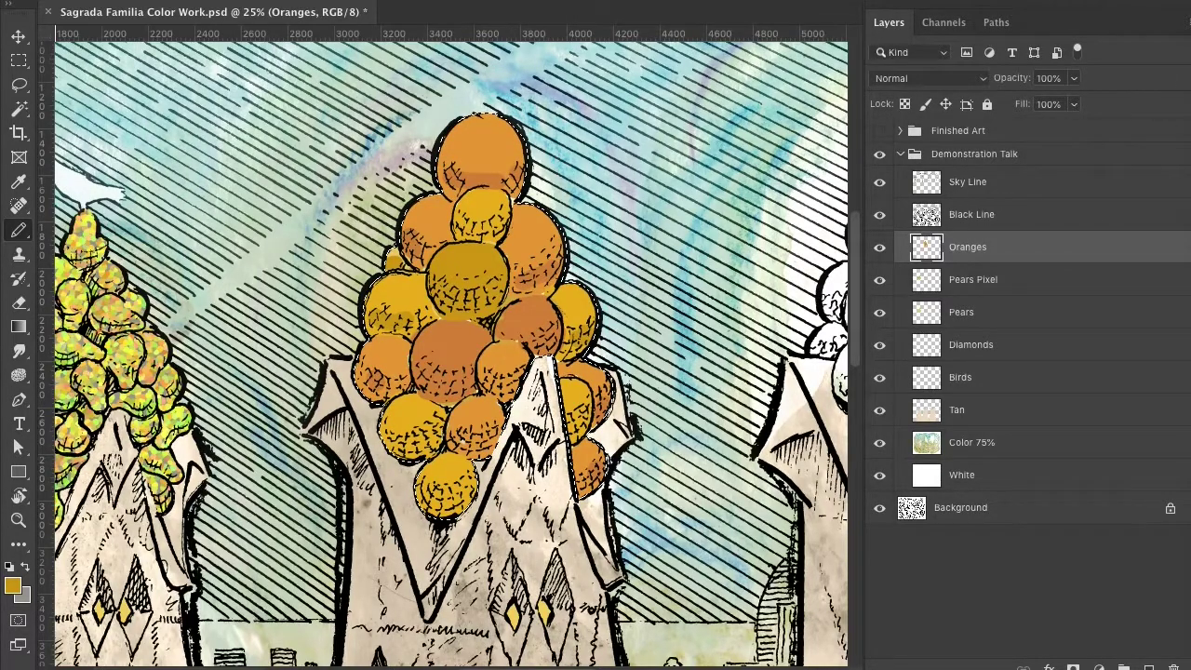
pyautogui.click(1054, 170)
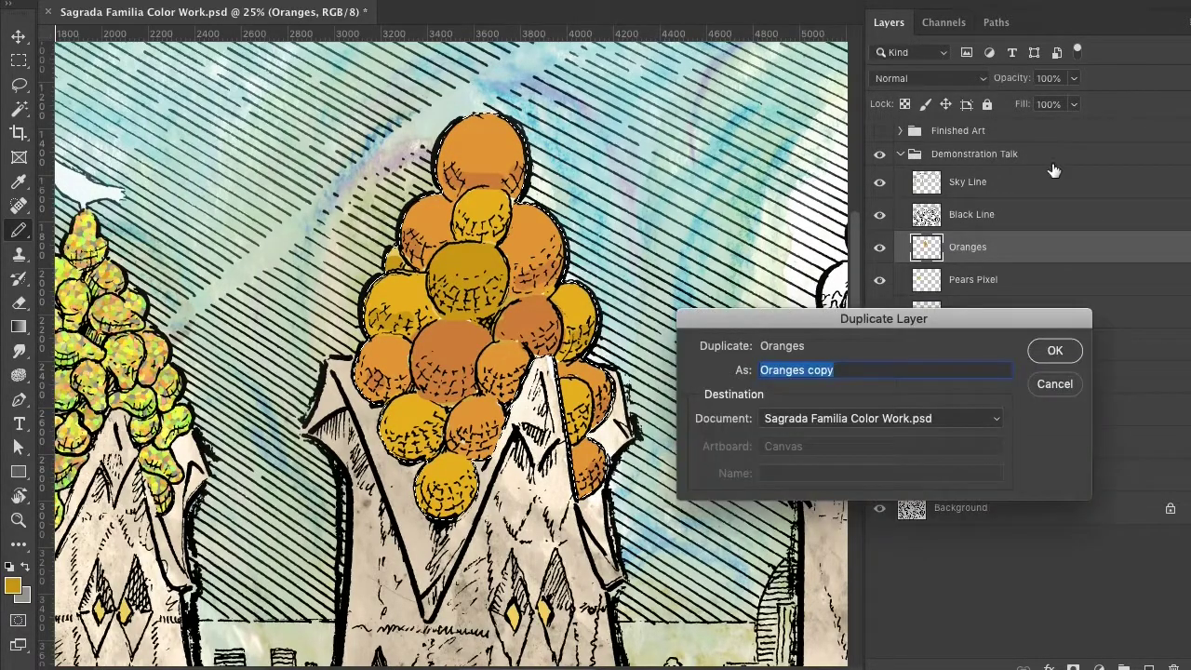
pyautogui.click(844, 371)
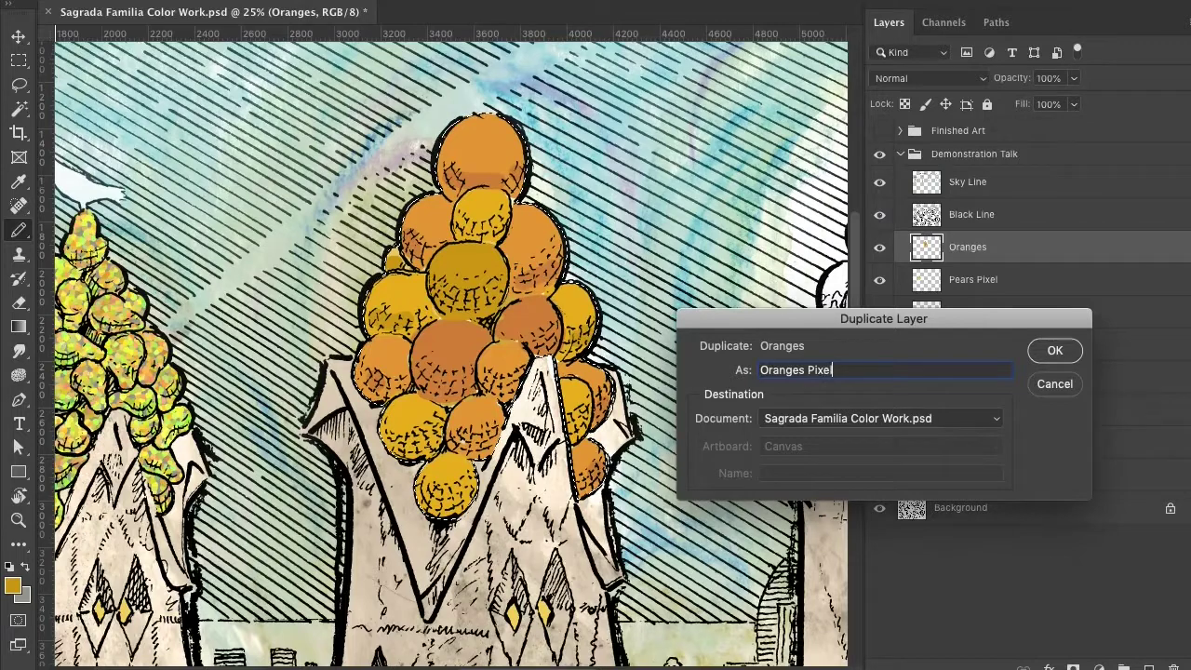
pyautogui.click(1055, 351)
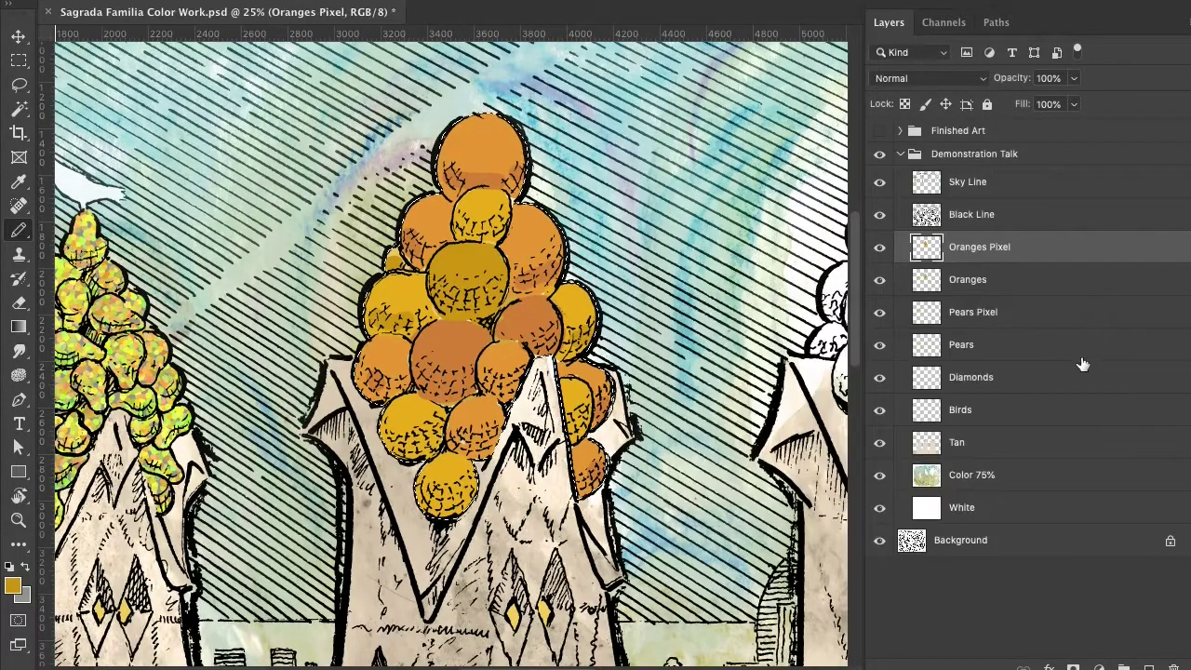
# Set a light yellow foreground, pointillize the Oranges Pixel layer, and fit the artwork on screen.
pyautogui.click(12, 585)
pyautogui.click(610, 320)
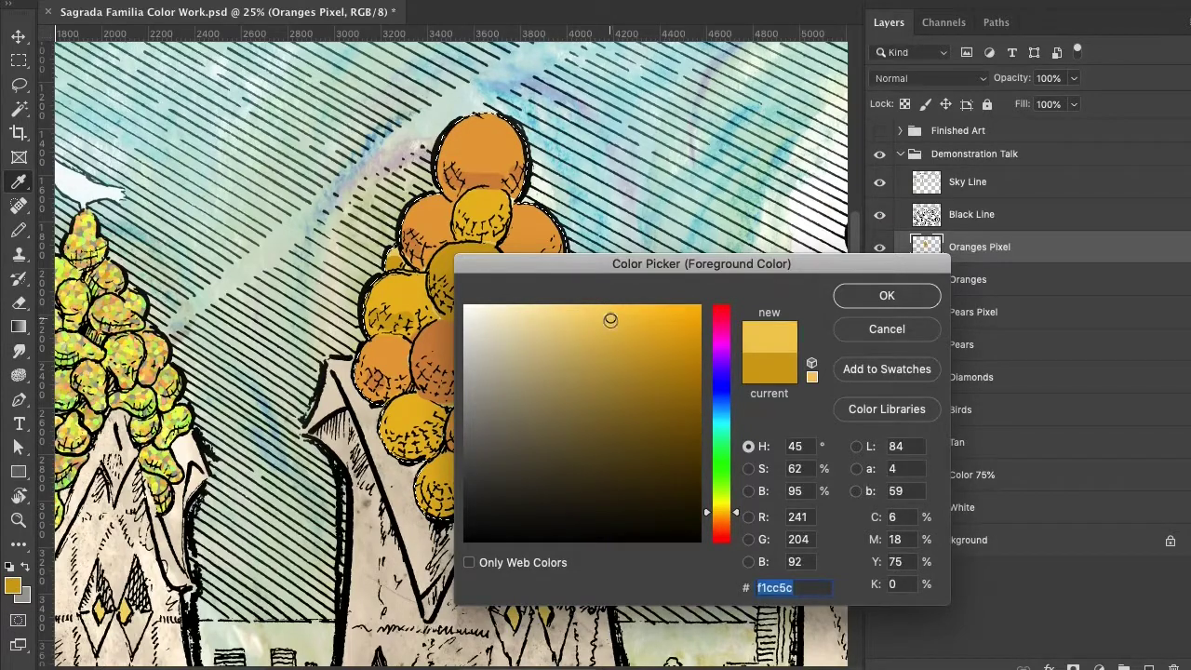
pyautogui.click(870, 302)
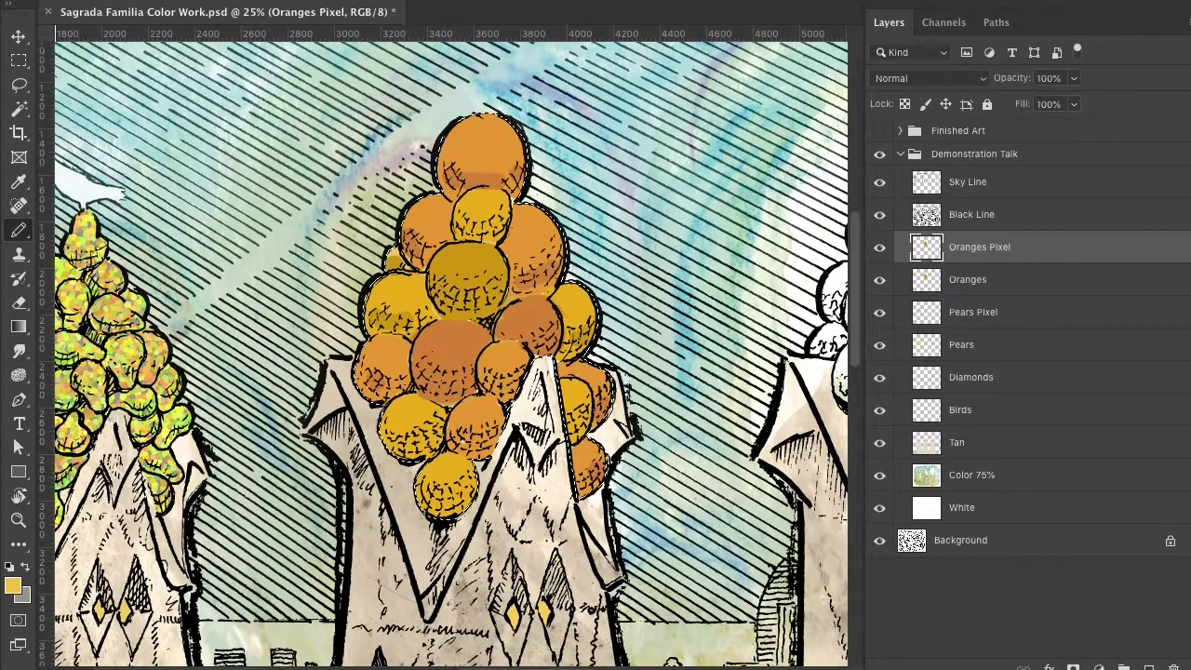
pyautogui.click(442, 0)
pyautogui.press('super+f')
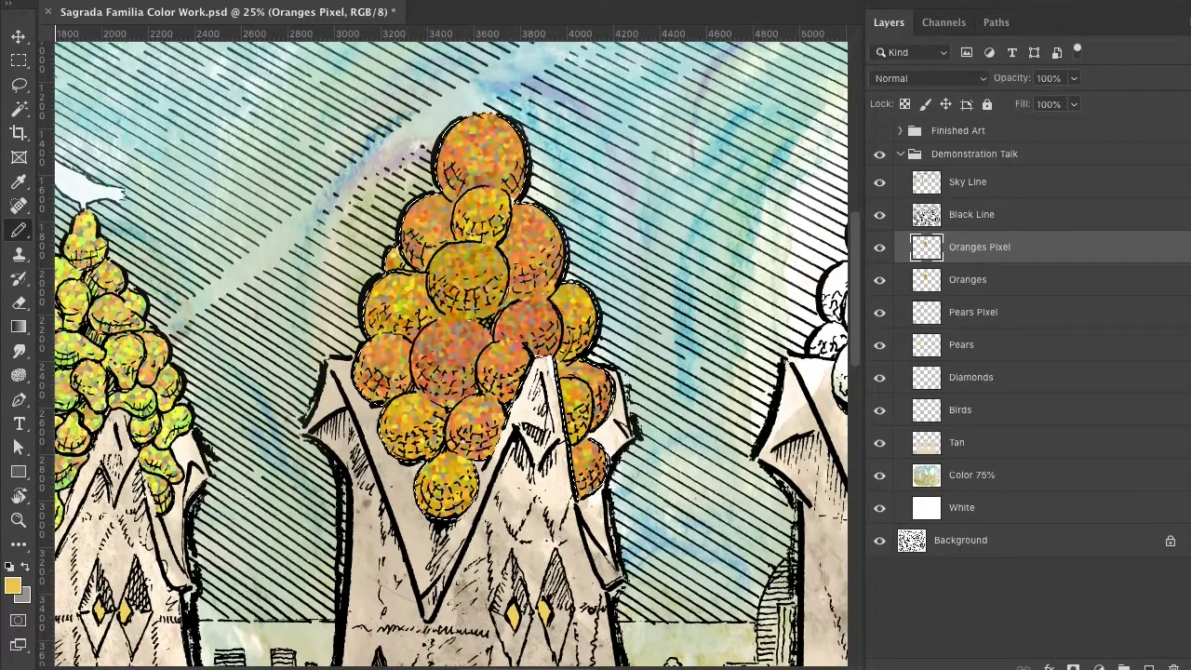
pyautogui.hscroll(5, 504, 389)
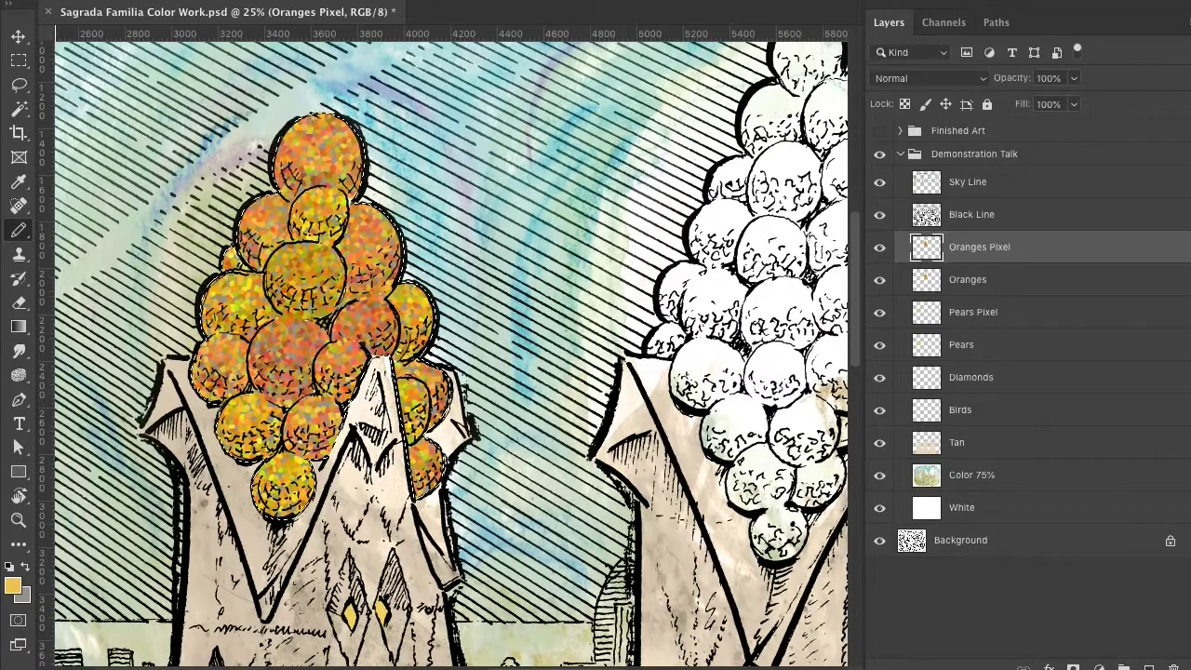
pyautogui.click(523, 0)
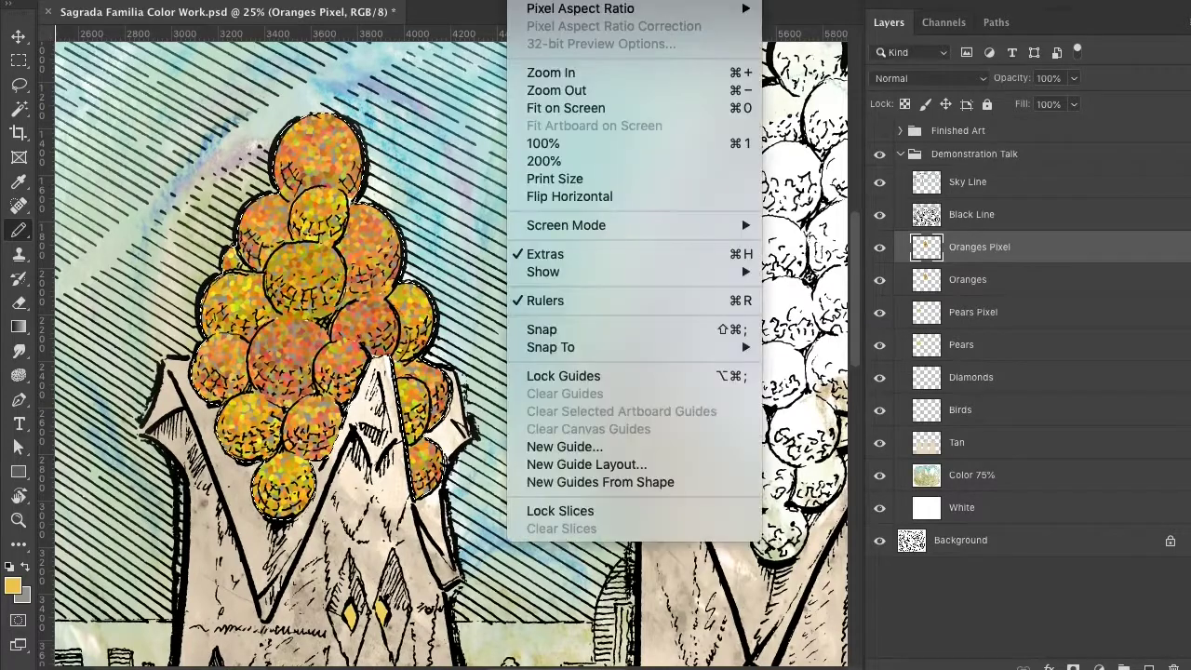
pyautogui.click(549, 107)
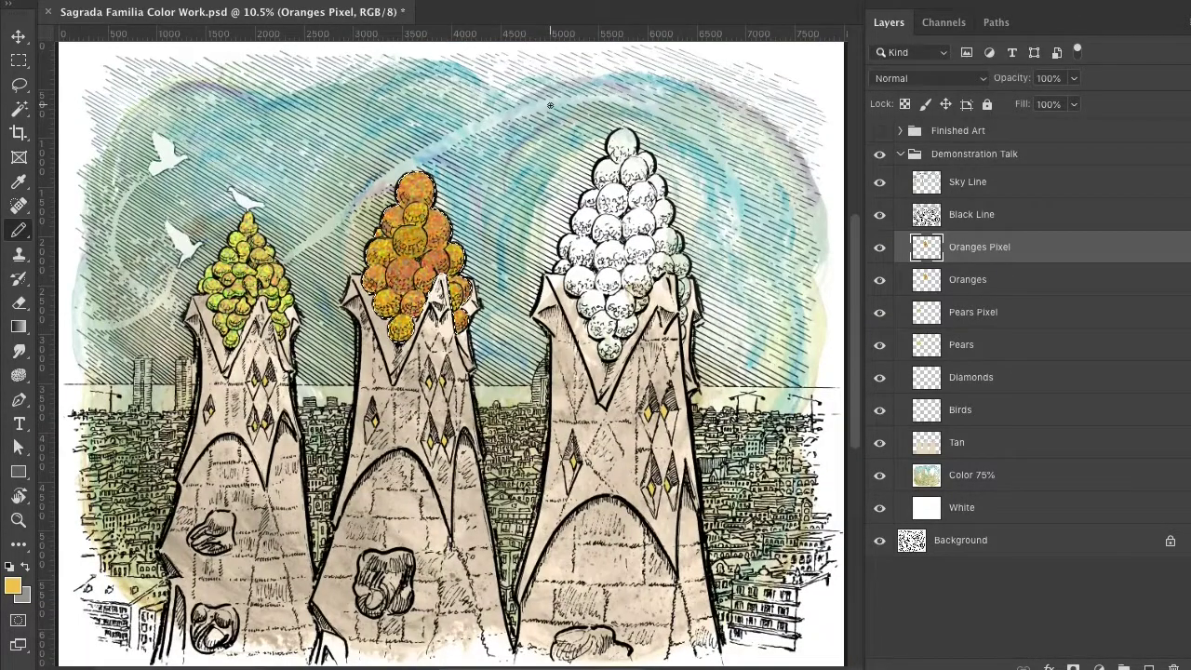
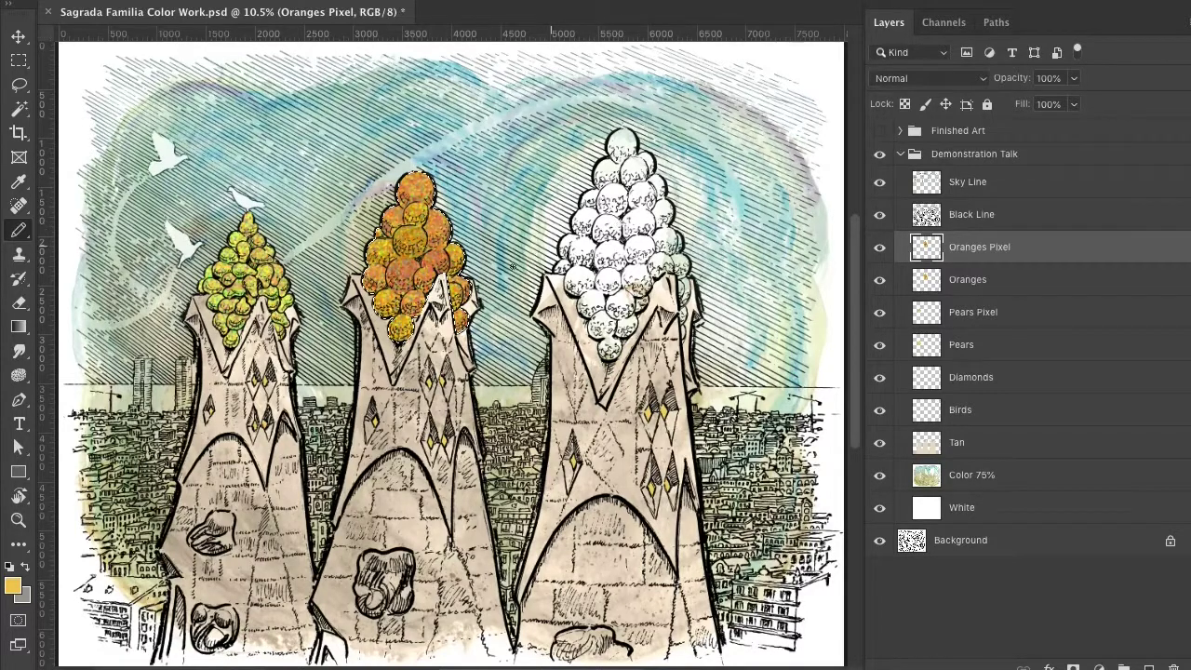
# Zoom in on the white middle steeple.
pyautogui.click(17, 520)
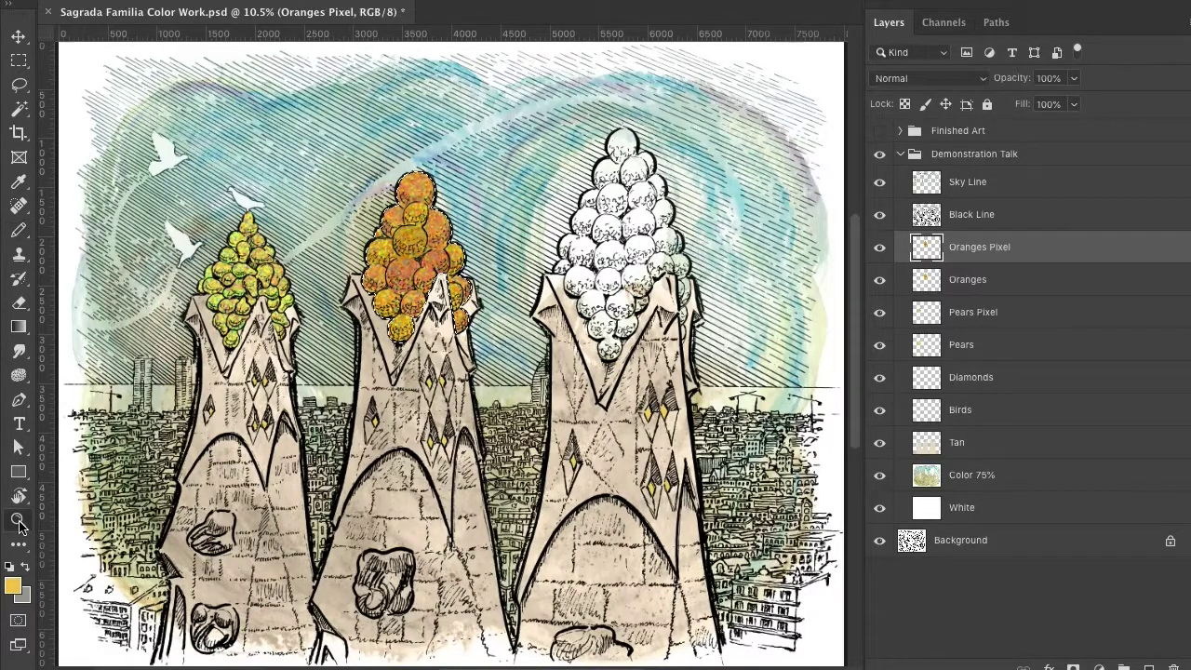
pyautogui.hotkey('ctrl', 'd')
pyautogui.click(629, 221)
pyautogui.click(628, 221)
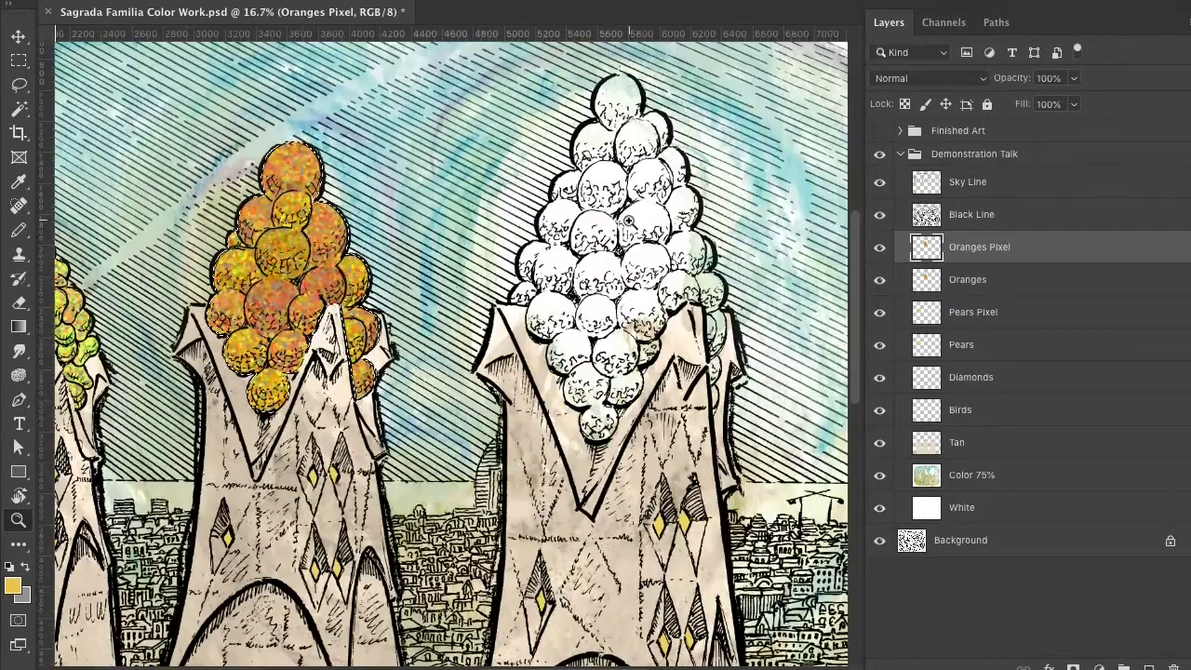
pyautogui.hscroll(3, 595, 223)
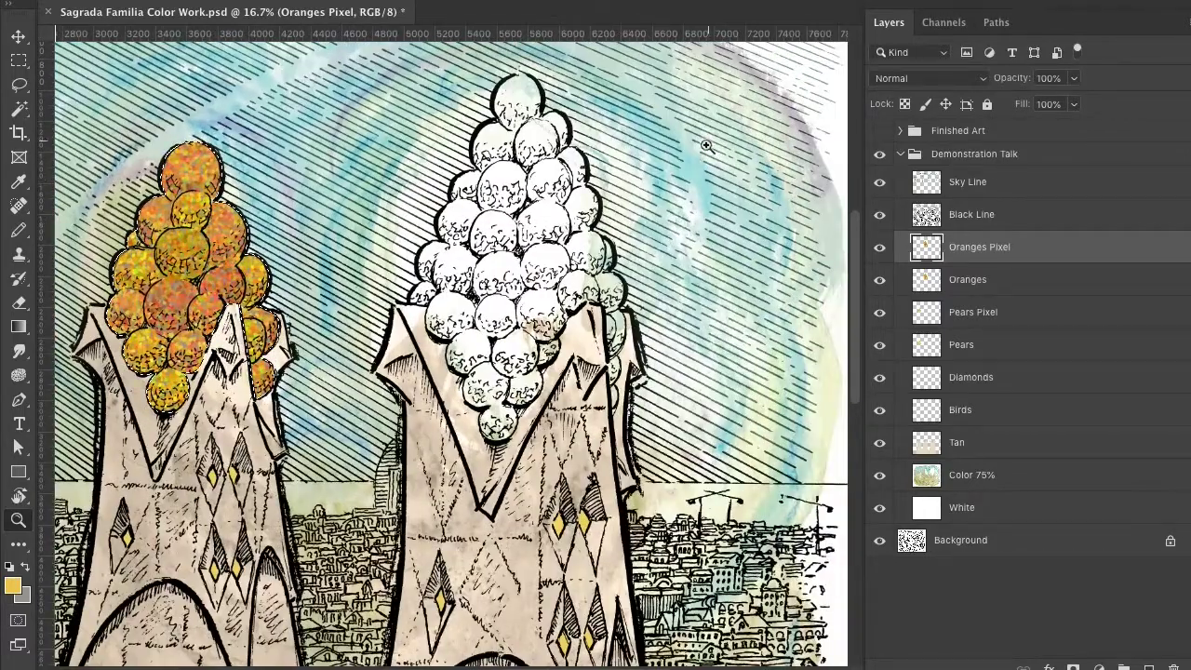
# Load the Fruit path from the Paths panel as a selection.
pyautogui.click(996, 22)
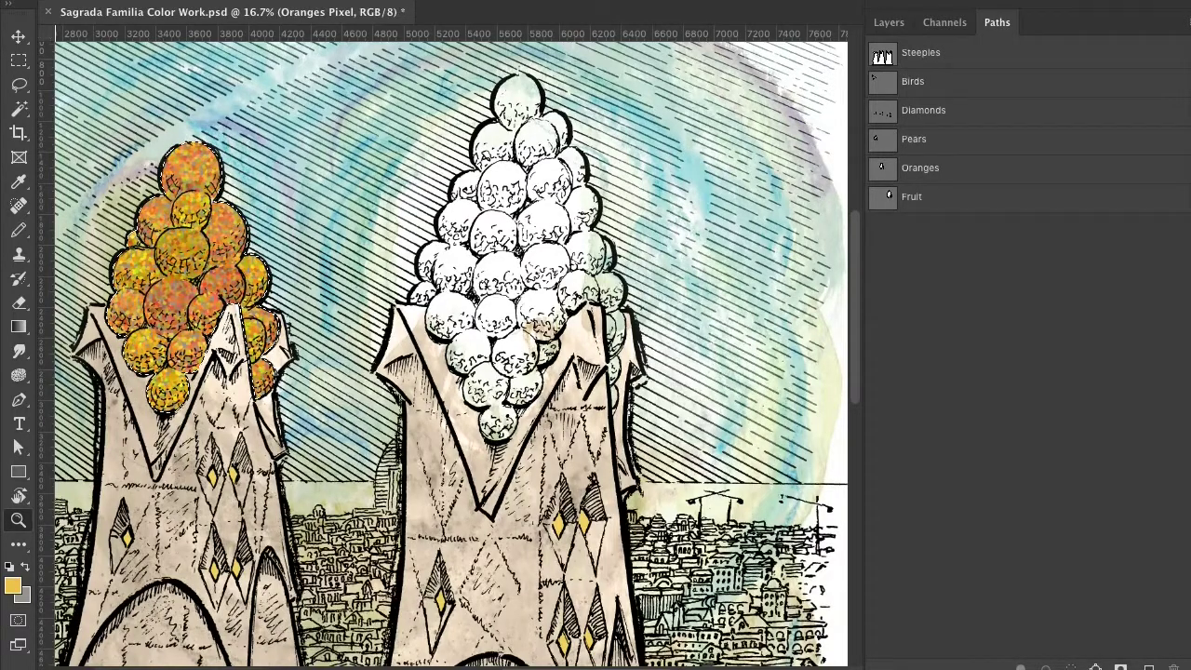
pyautogui.click(383, 0)
pyautogui.press('Escape')
pyautogui.click(971, 204)
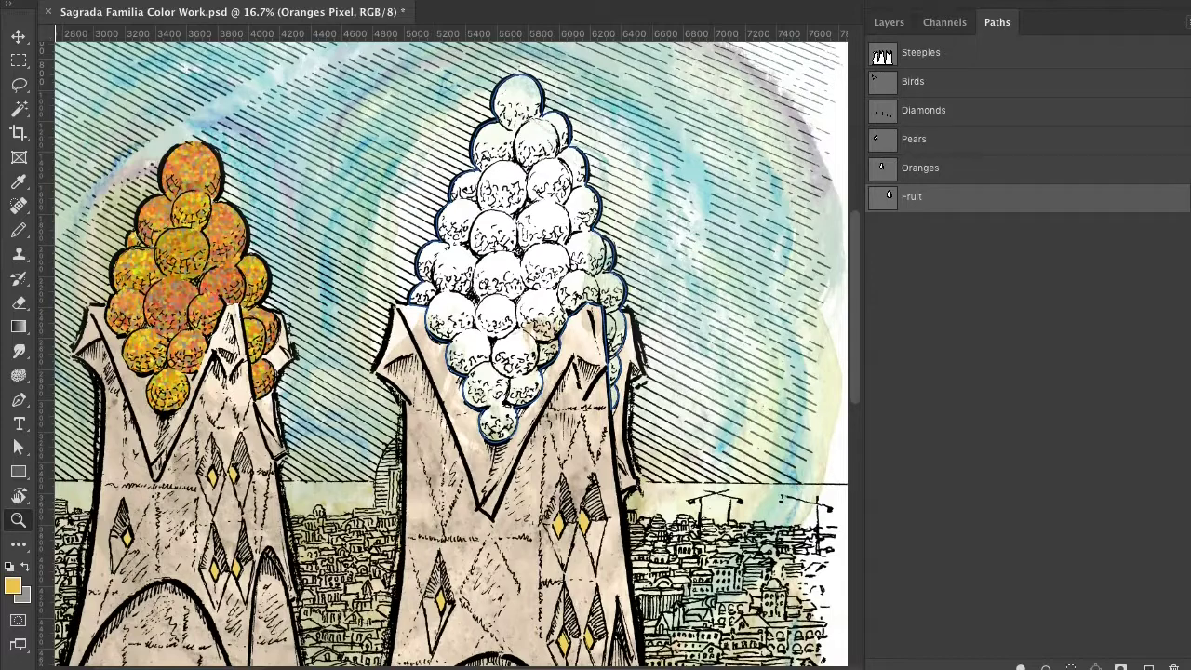
pyautogui.rightClick(1170, 193)
pyautogui.click(1097, 264)
pyautogui.click(984, 333)
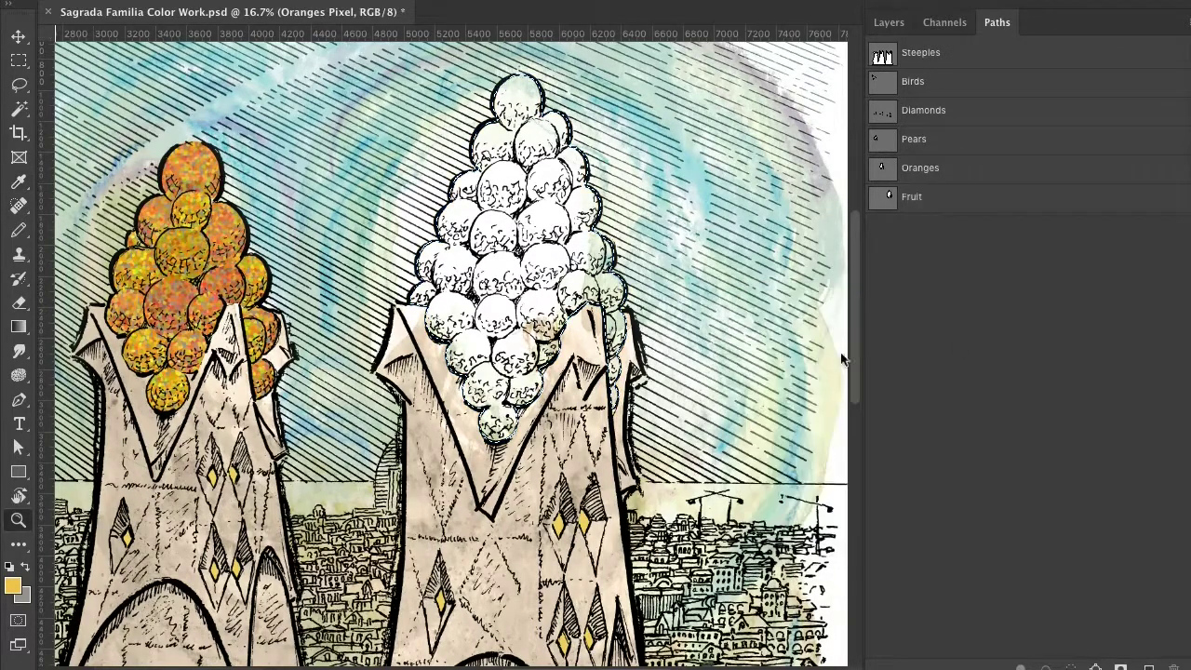
# Set the foreground colour to the soft green 9ece7d.
pyautogui.click(13, 586)
pyautogui.click(723, 480)
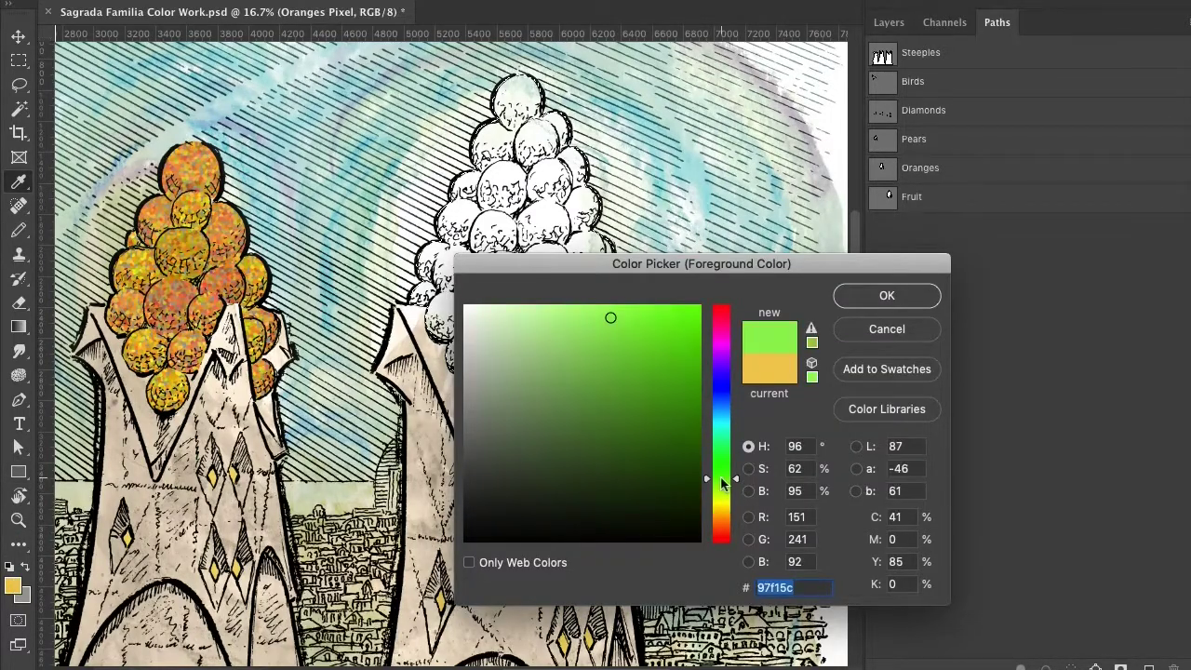
pyautogui.click(580, 334)
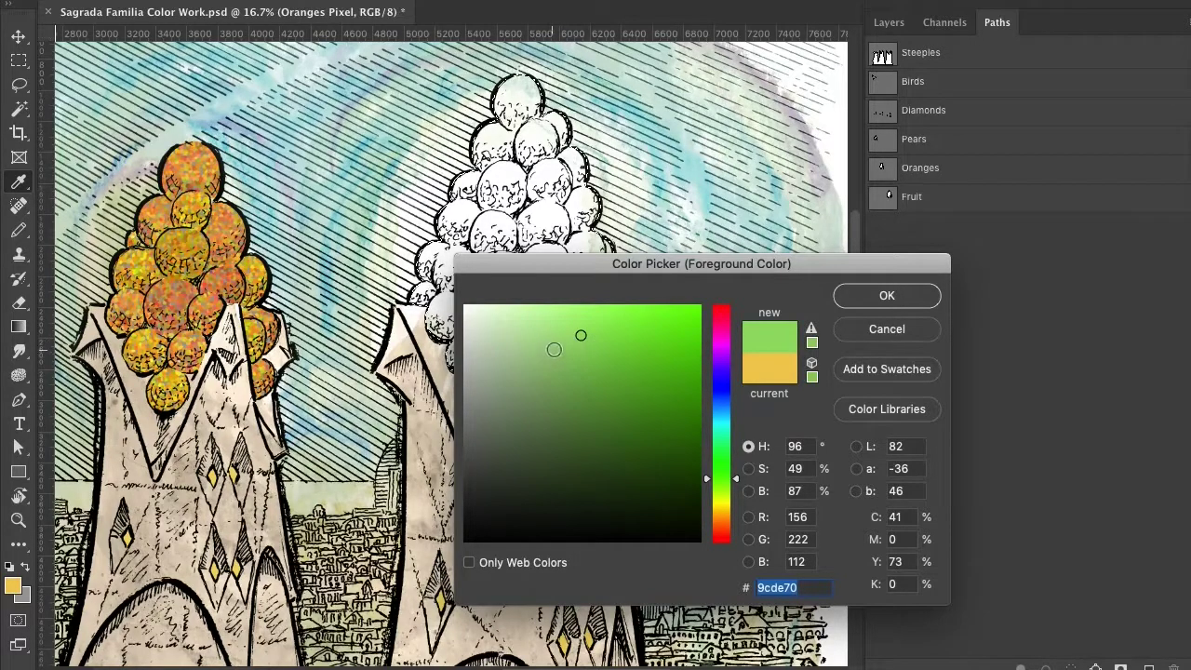
pyautogui.click(556, 350)
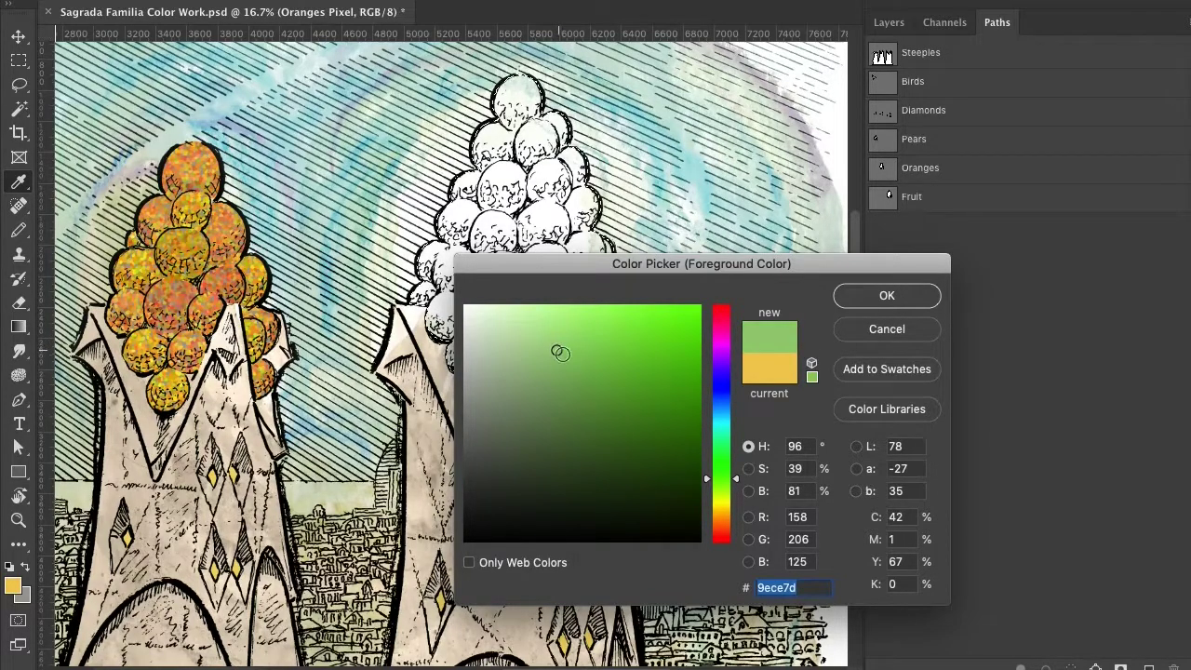
pyautogui.click(853, 296)
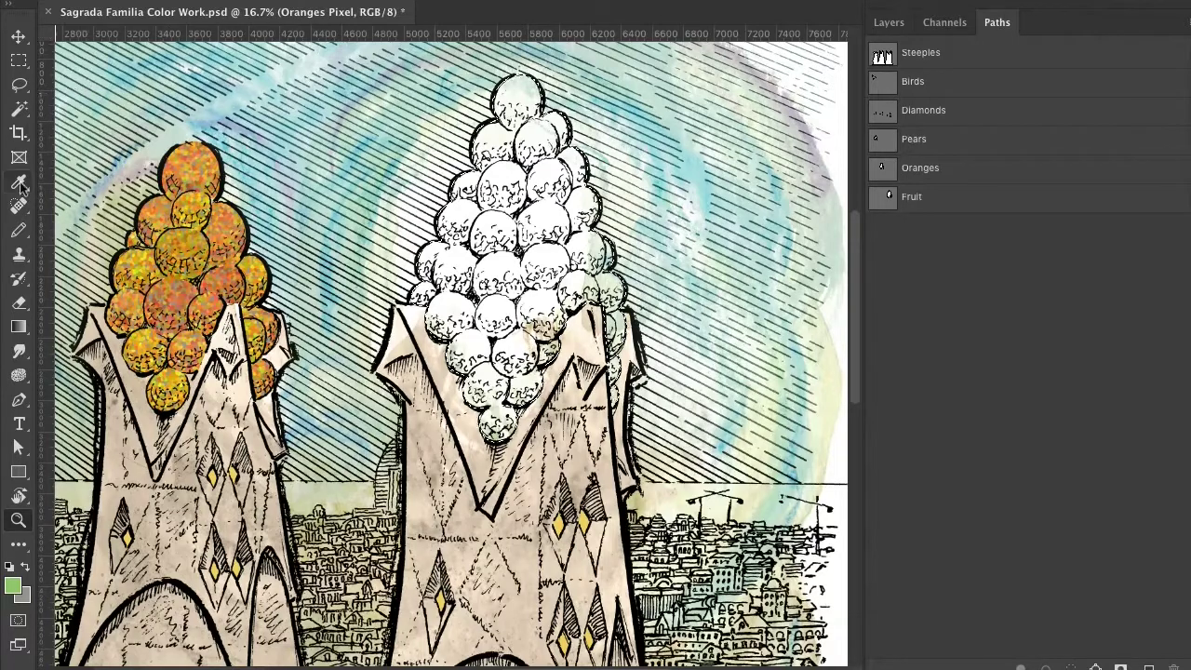
# Test a green Pencil stroke on the top ball, then undo it.
pyautogui.click(19, 229)
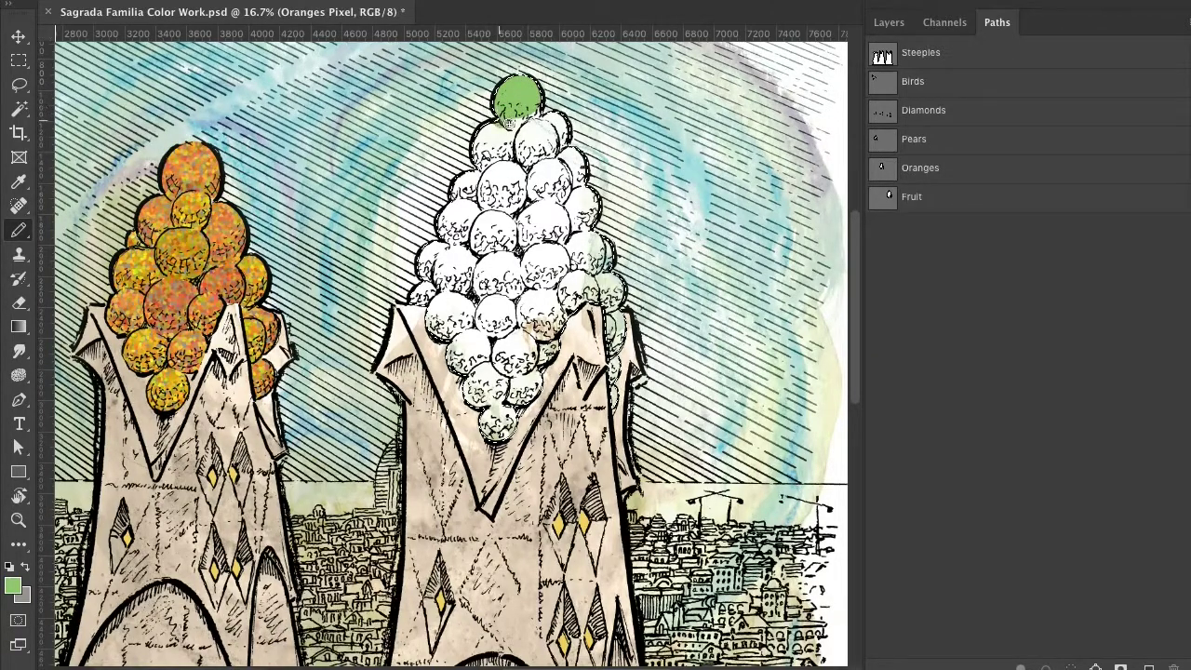
pyautogui.click(889, 25)
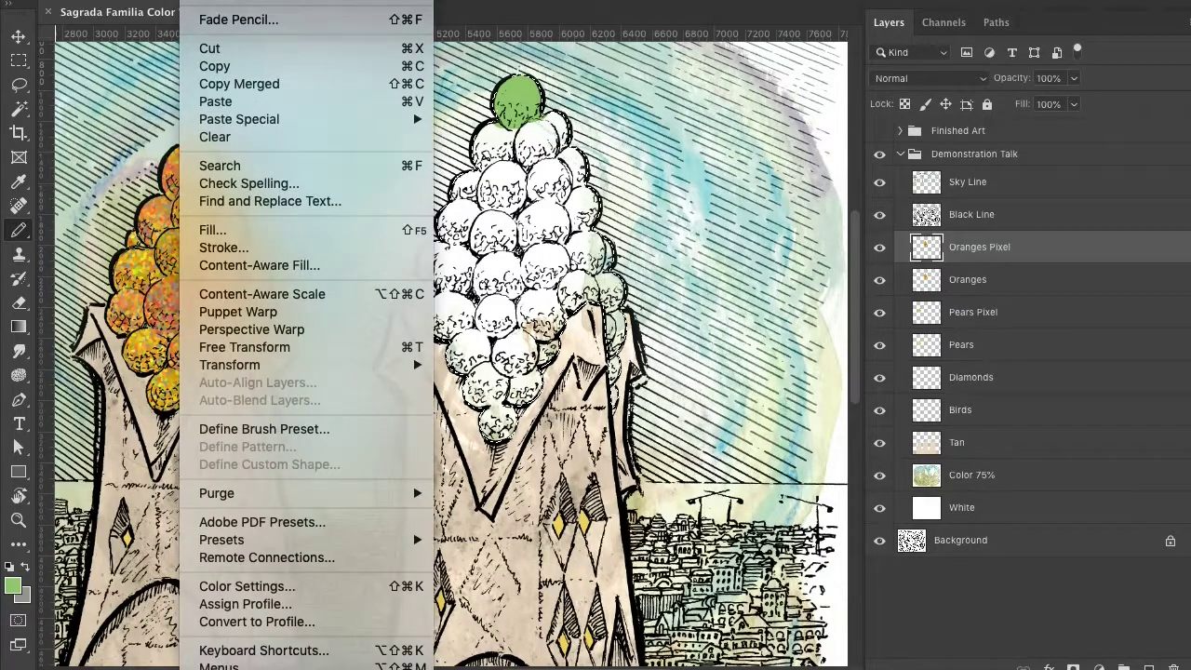
pyautogui.press('super+z')
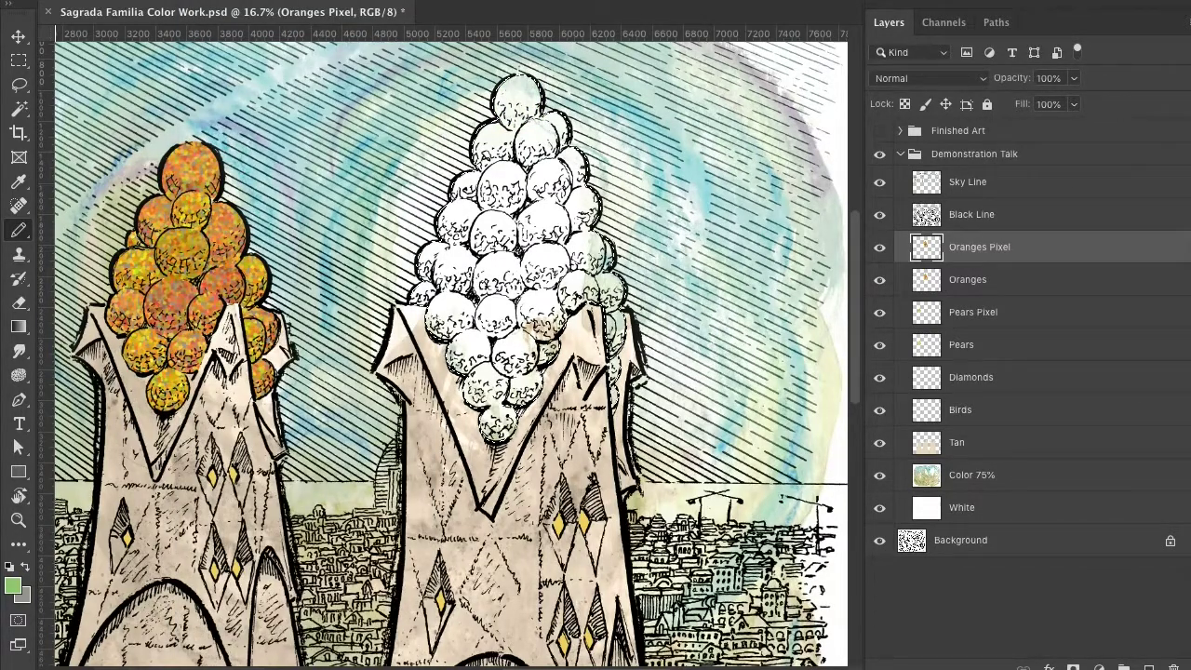
# Create a new layer named 'Fruit'.
pyautogui.press('shift+super+n')
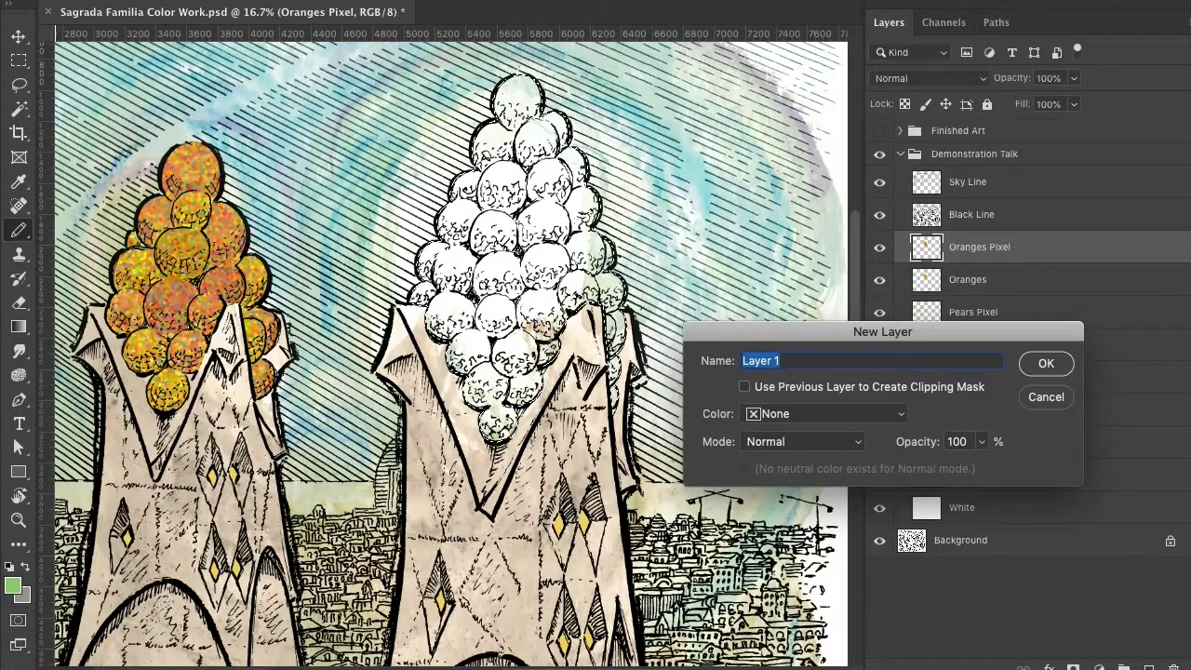
pyautogui.write('F')
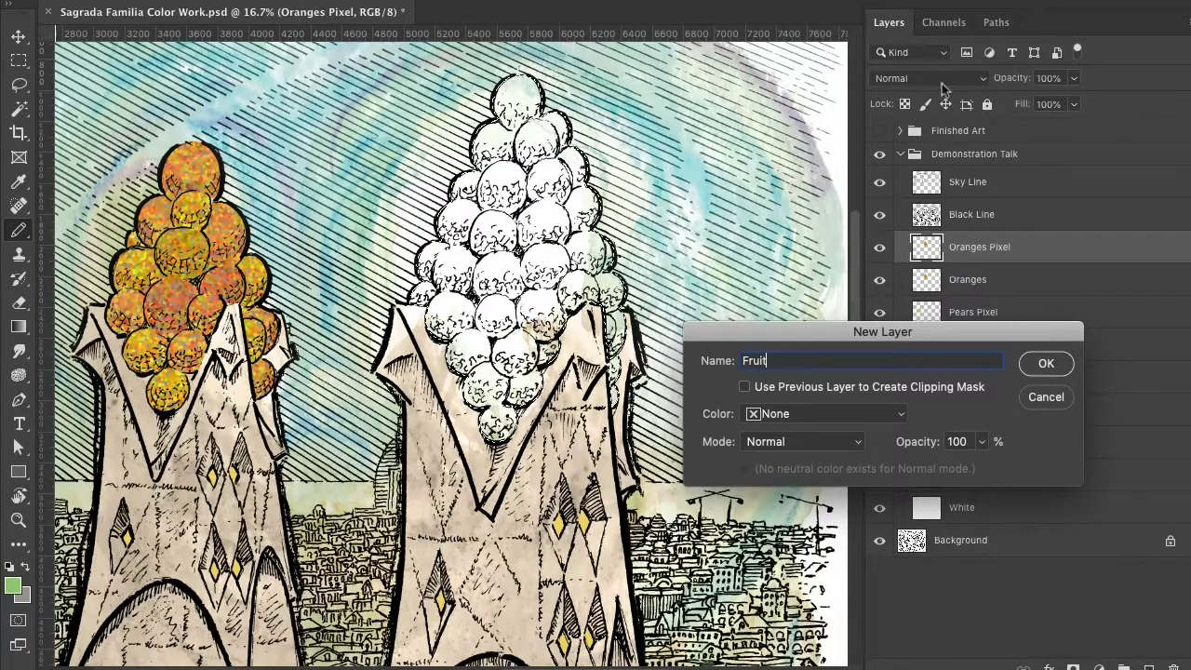
pyautogui.write('ruit')
pyautogui.click(1042, 364)
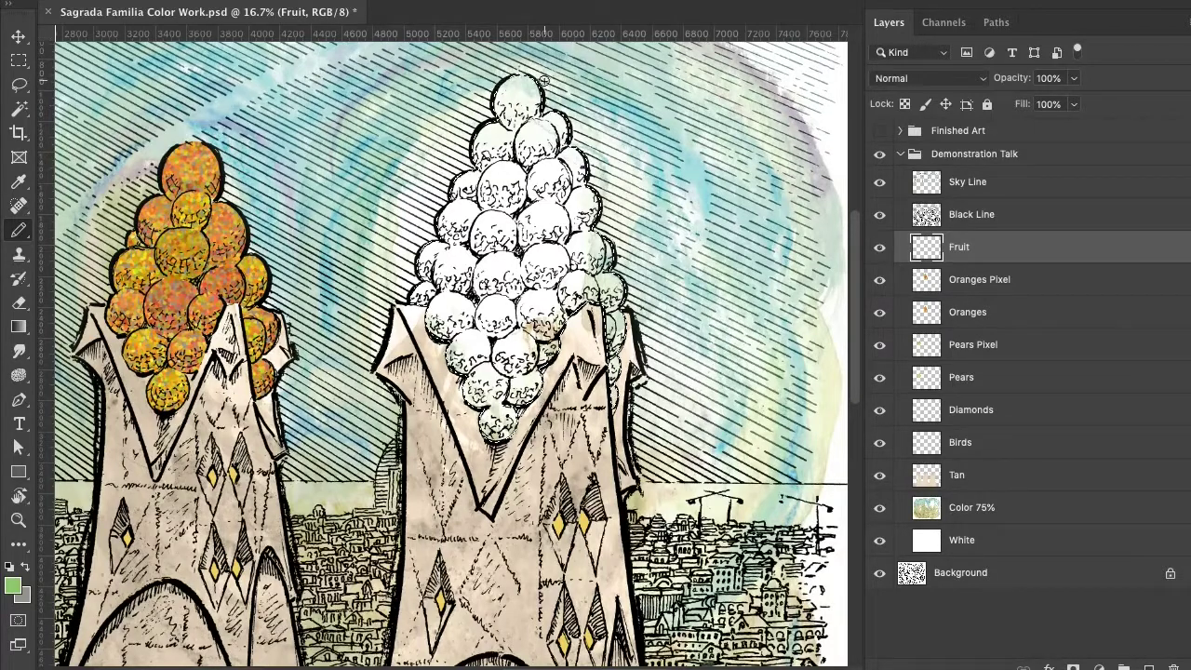
# Paint seven fruit balls green, from the top ball down to the lowest one.
pyautogui.moveTo(502, 85)
pyautogui.mouseDown()
pyautogui.moveTo(554, 83)
pyautogui.moveTo(521, 90)
pyautogui.moveTo(537, 99)
pyautogui.moveTo(502, 112)
pyautogui.moveTo(557, 117)
pyautogui.moveTo(554, 131)
pyautogui.moveTo(475, 138)
pyautogui.moveTo(502, 138)
pyautogui.moveTo(477, 145)
pyautogui.moveTo(499, 153)
pyautogui.mouseUp()
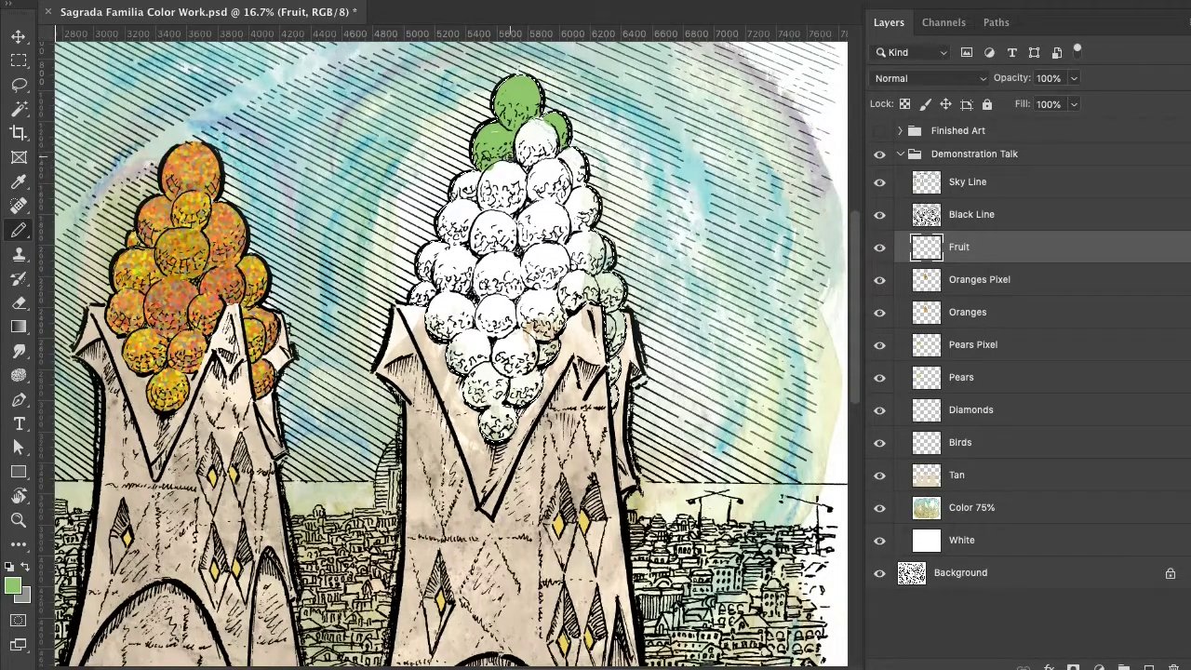
pyautogui.moveTo(603, 214)
pyautogui.mouseDown()
pyautogui.moveTo(595, 197)
pyautogui.moveTo(569, 207)
pyautogui.moveTo(582, 212)
pyautogui.mouseUp()
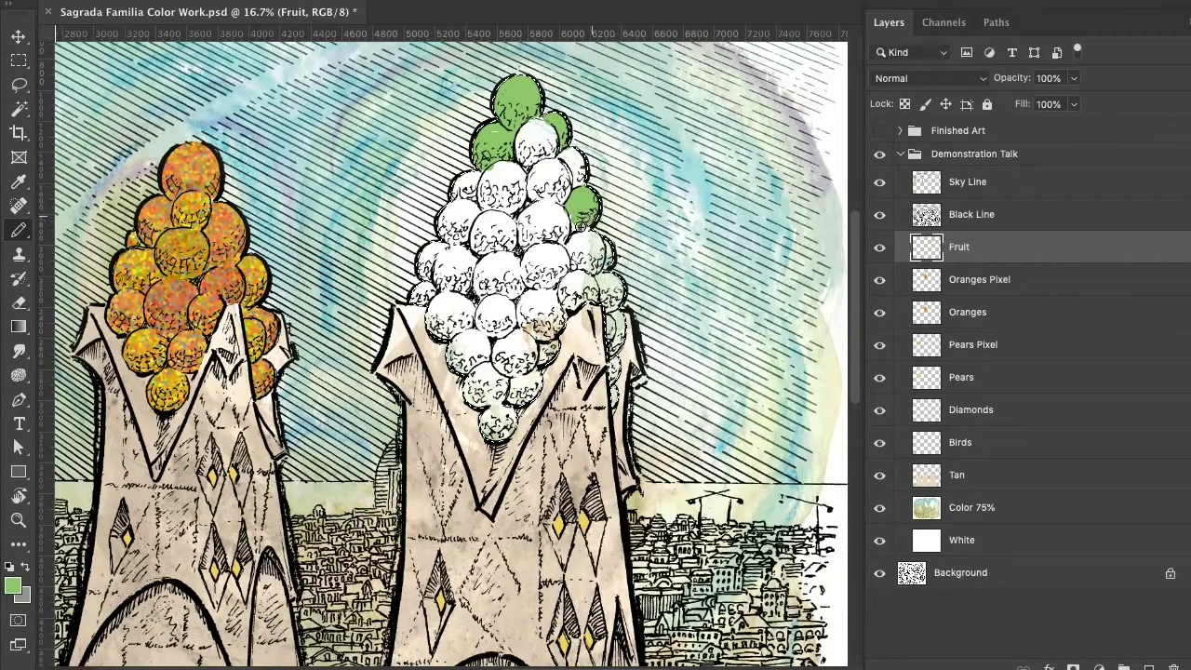
pyautogui.moveTo(507, 220)
pyautogui.mouseDown()
pyautogui.moveTo(476, 244)
pyautogui.moveTo(485, 226)
pyautogui.moveTo(498, 244)
pyautogui.moveTo(483, 246)
pyautogui.moveTo(498, 247)
pyautogui.moveTo(426, 263)
pyautogui.mouseUp()
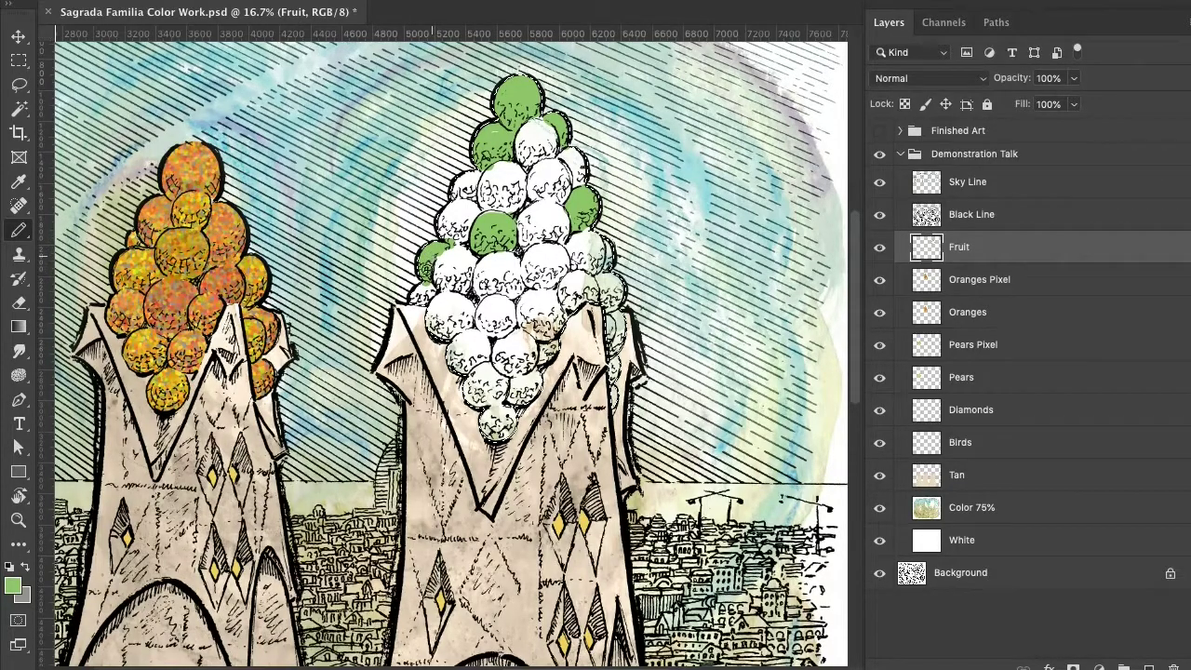
pyautogui.moveTo(520, 293)
pyautogui.mouseDown()
pyautogui.moveTo(516, 265)
pyautogui.moveTo(485, 260)
pyautogui.moveTo(480, 272)
pyautogui.moveTo(491, 292)
pyautogui.moveTo(511, 292)
pyautogui.moveTo(508, 277)
pyautogui.moveTo(484, 282)
pyautogui.mouseUp()
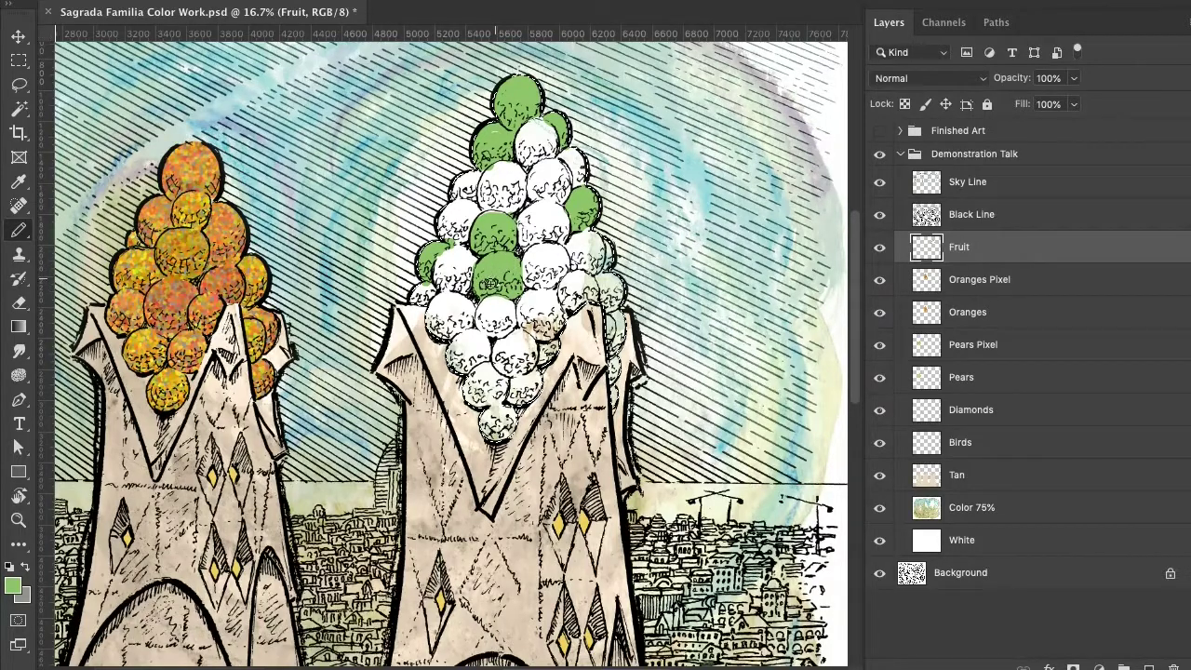
pyautogui.moveTo(573, 298)
pyautogui.mouseDown()
pyautogui.moveTo(591, 279)
pyautogui.moveTo(572, 274)
pyautogui.moveTo(561, 286)
pyautogui.moveTo(587, 286)
pyautogui.mouseUp()
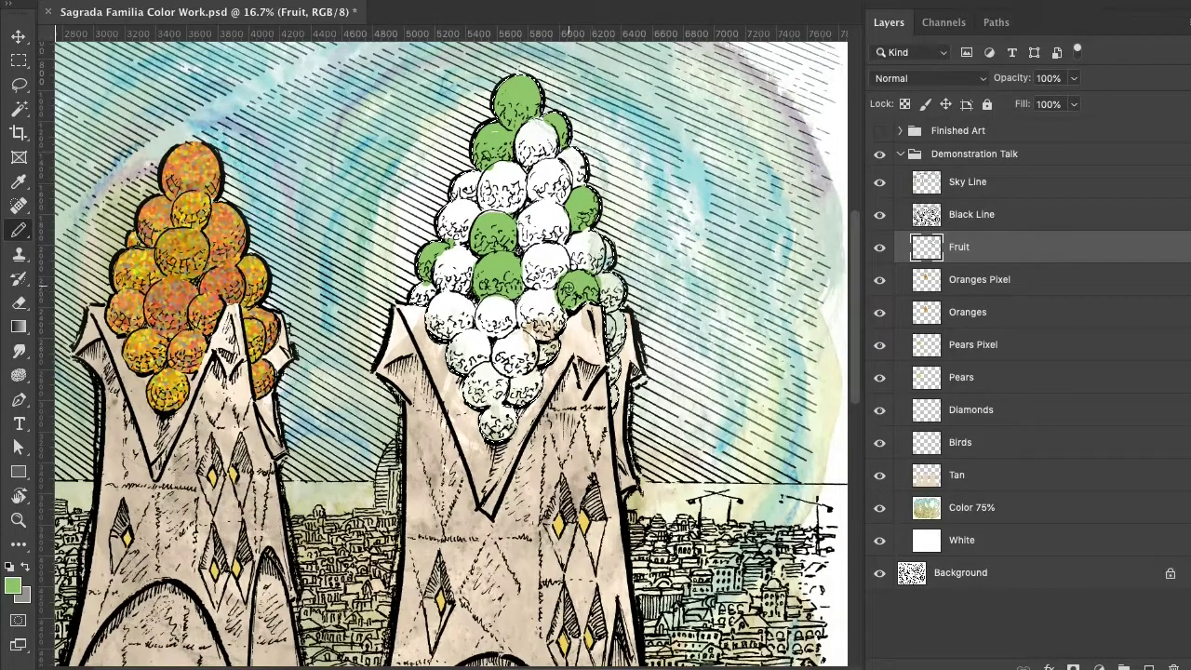
pyautogui.moveTo(512, 348)
pyautogui.mouseDown()
pyautogui.moveTo(526, 351)
pyautogui.moveTo(523, 337)
pyautogui.moveTo(496, 352)
pyautogui.moveTo(524, 346)
pyautogui.moveTo(514, 371)
pyautogui.moveTo(499, 363)
pyautogui.moveTo(517, 361)
pyautogui.moveTo(461, 375)
pyautogui.moveTo(485, 345)
pyautogui.moveTo(466, 336)
pyautogui.moveTo(454, 351)
pyautogui.moveTo(465, 355)
pyautogui.mouseUp()
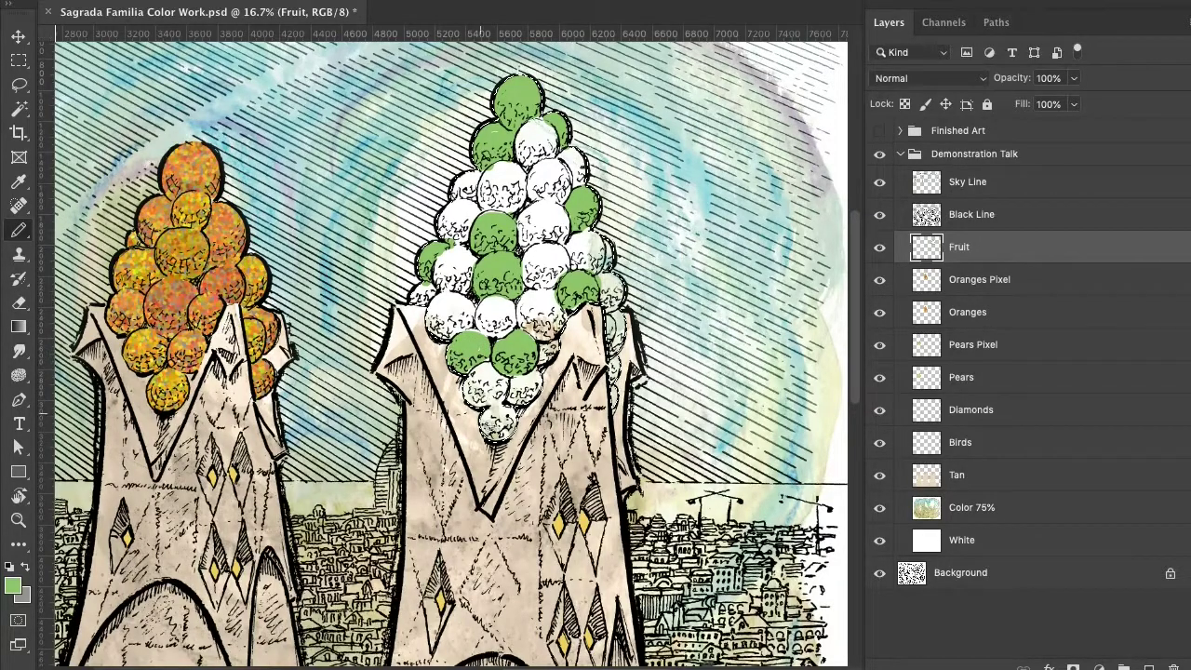
pyautogui.moveTo(497, 426)
pyautogui.mouseDown()
pyautogui.moveTo(509, 422)
pyautogui.moveTo(482, 421)
pyautogui.moveTo(512, 413)
pyautogui.moveTo(509, 429)
pyautogui.moveTo(483, 426)
pyautogui.mouseUp()
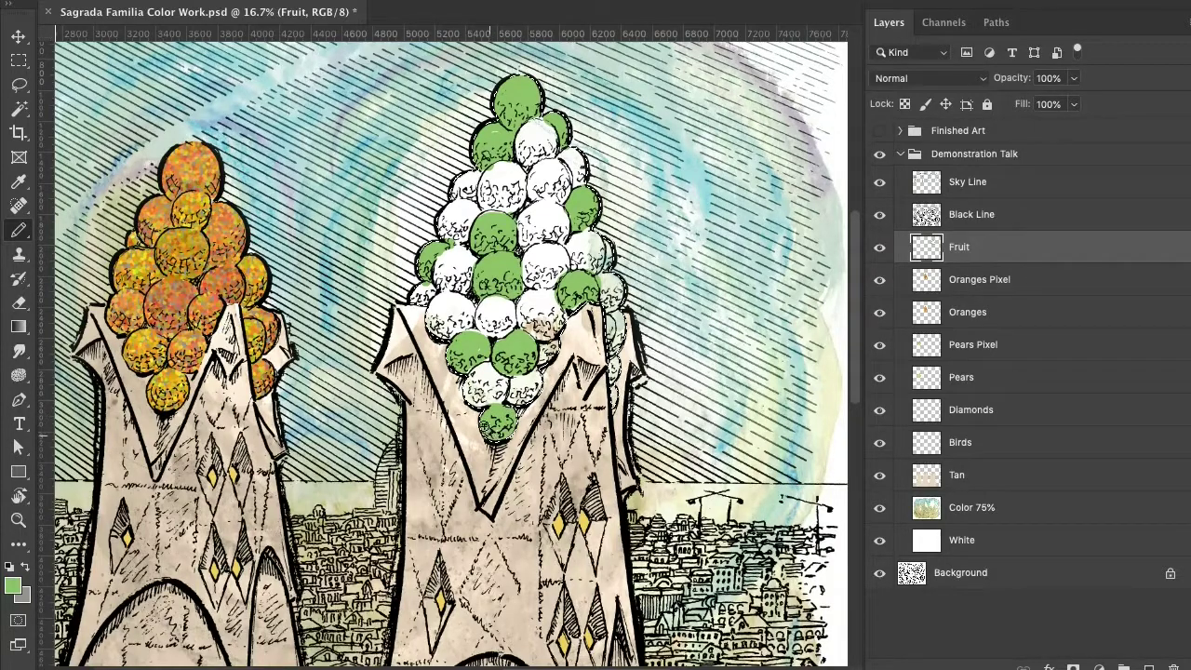
# Change the foreground colour from green to a bright yellow.
pyautogui.click(13, 586)
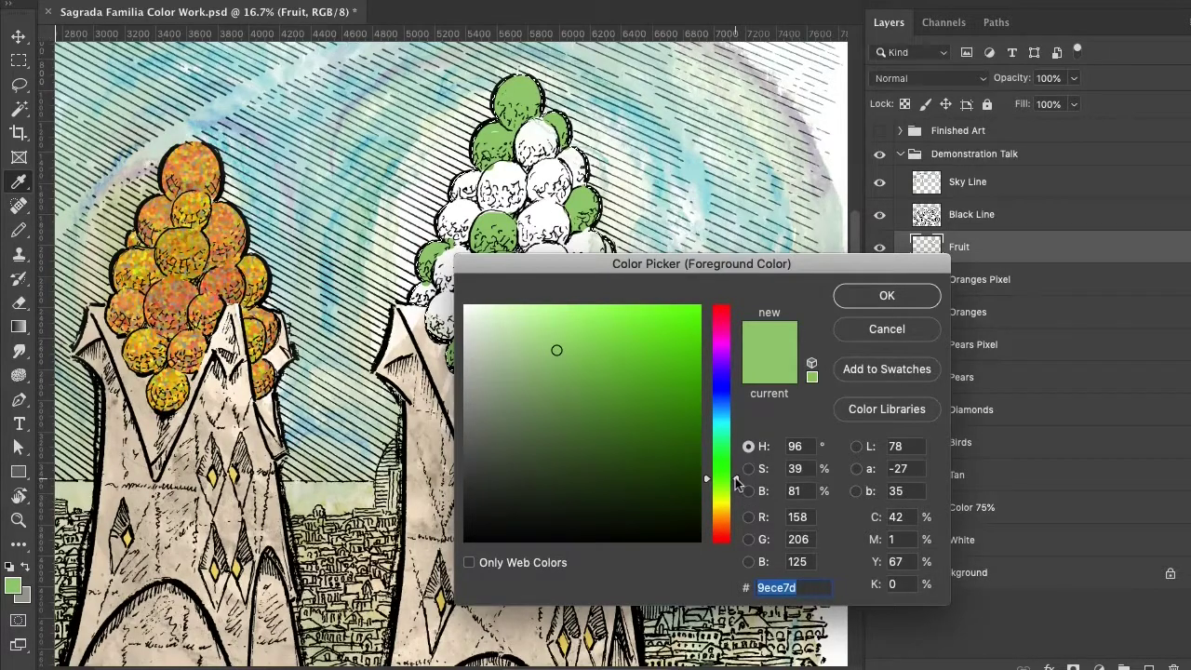
pyautogui.moveTo(735, 480); pyautogui.dragTo(735, 501)
pyautogui.click(605, 314)
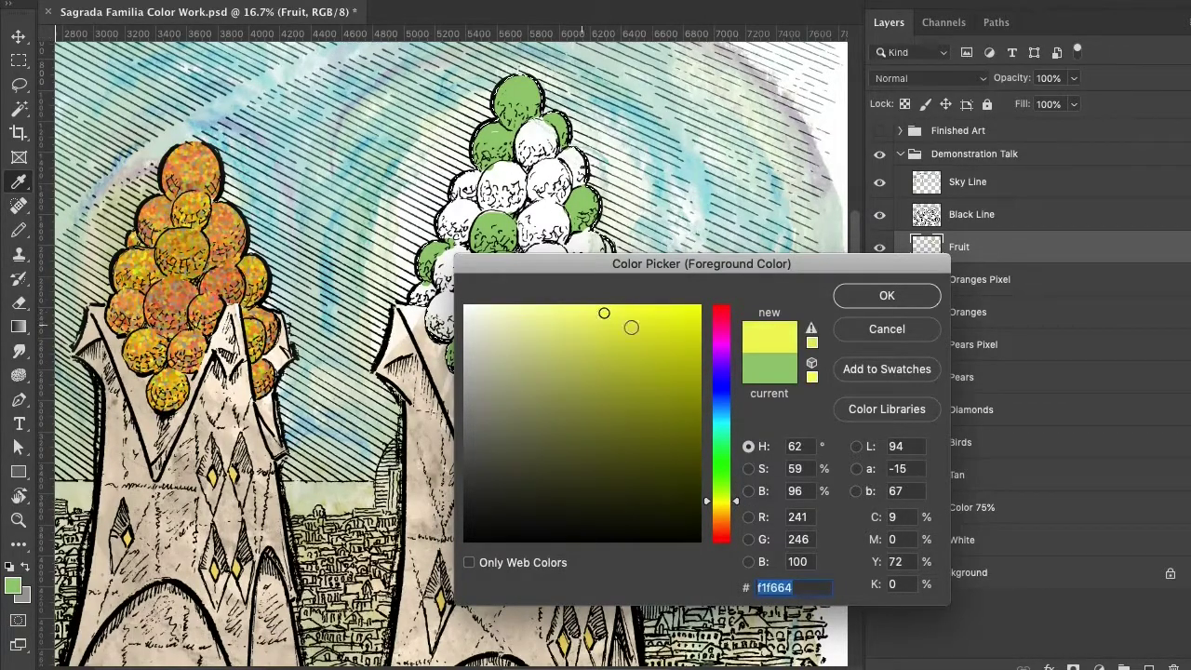
pyautogui.click(842, 298)
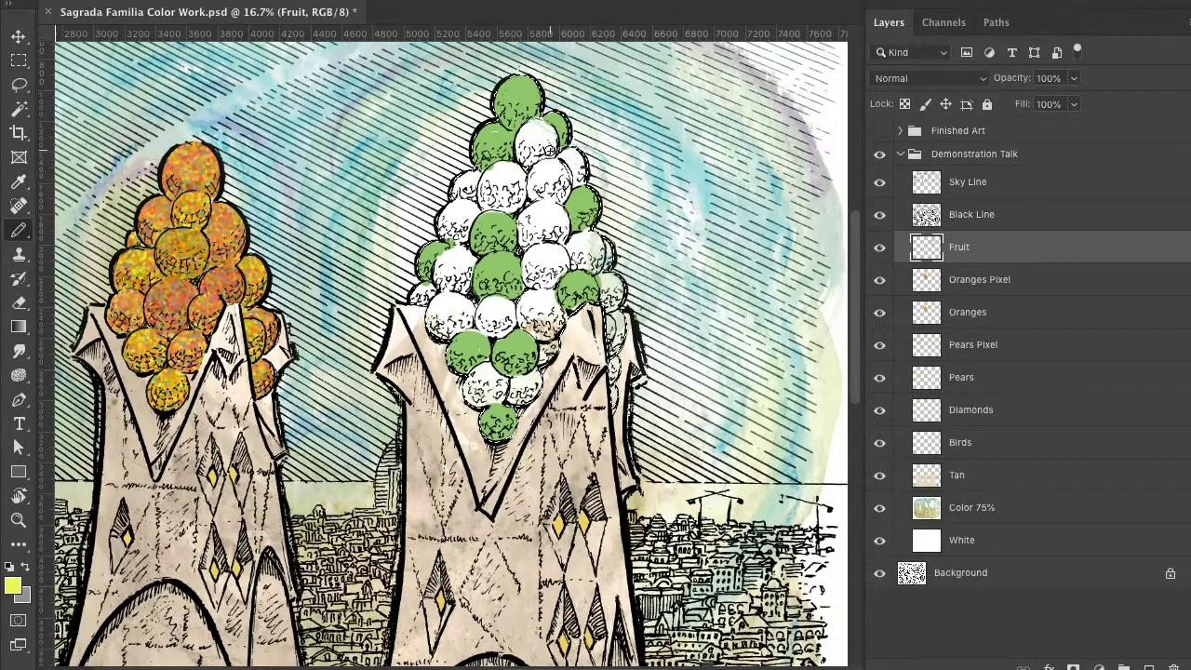
# Paint seven white fruit balls yellow across the steeple's cluster.
pyautogui.moveTo(550, 150)
pyautogui.mouseDown()
pyautogui.moveTo(550, 138)
pyautogui.moveTo(526, 135)
pyautogui.moveTo(539, 136)
pyautogui.moveTo(529, 147)
pyautogui.moveTo(540, 154)
pyautogui.mouseUp()
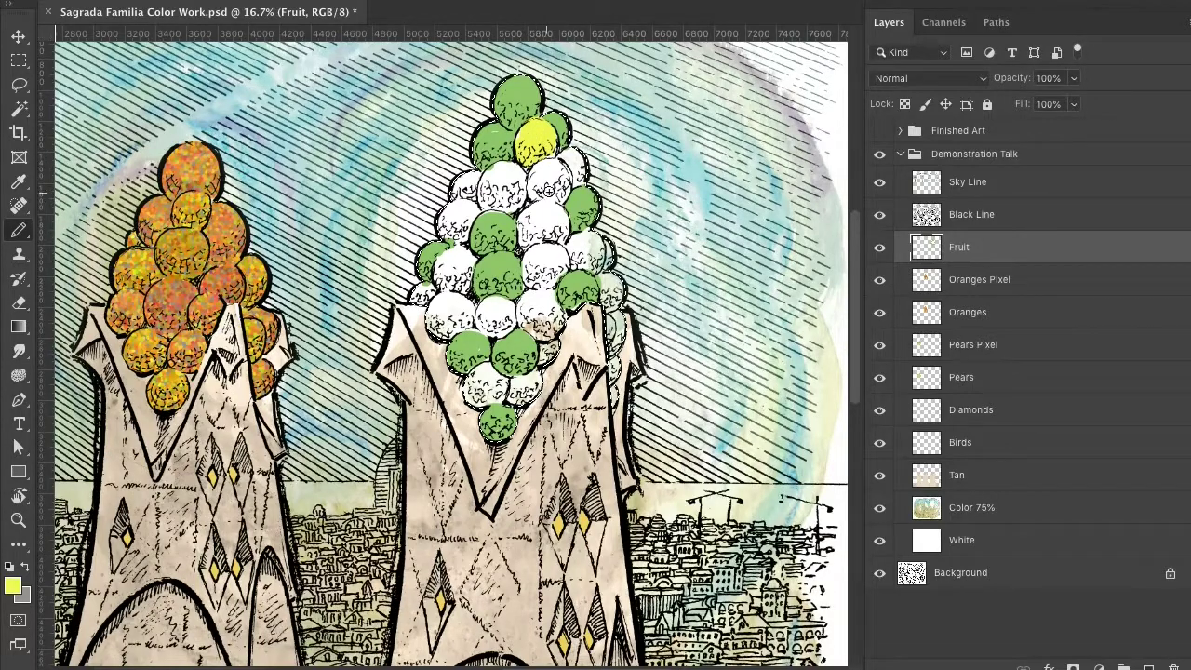
pyautogui.moveTo(548, 191)
pyautogui.mouseDown()
pyautogui.moveTo(558, 176)
pyautogui.moveTo(549, 164)
pyautogui.moveTo(534, 186)
pyautogui.moveTo(550, 175)
pyautogui.moveTo(563, 192)
pyautogui.moveTo(532, 189)
pyautogui.moveTo(530, 203)
pyautogui.mouseUp()
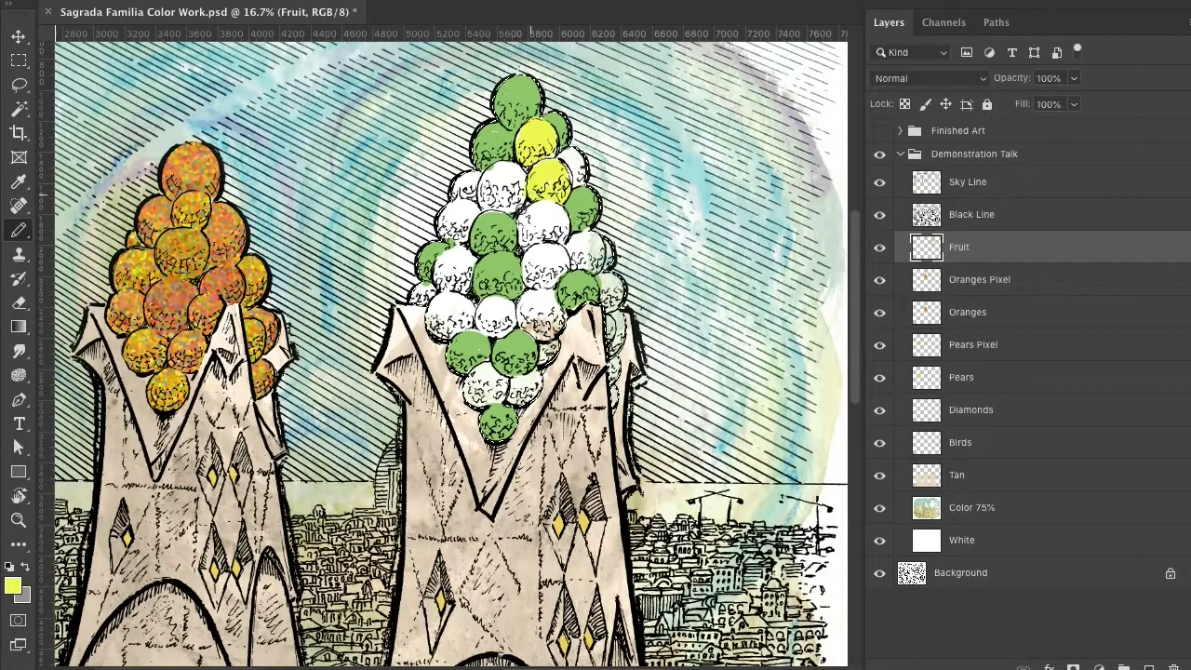
pyautogui.moveTo(455, 204)
pyautogui.mouseDown()
pyautogui.moveTo(443, 216)
pyautogui.moveTo(470, 216)
pyautogui.moveTo(439, 224)
pyautogui.moveTo(470, 223)
pyautogui.moveTo(460, 234)
pyautogui.mouseUp()
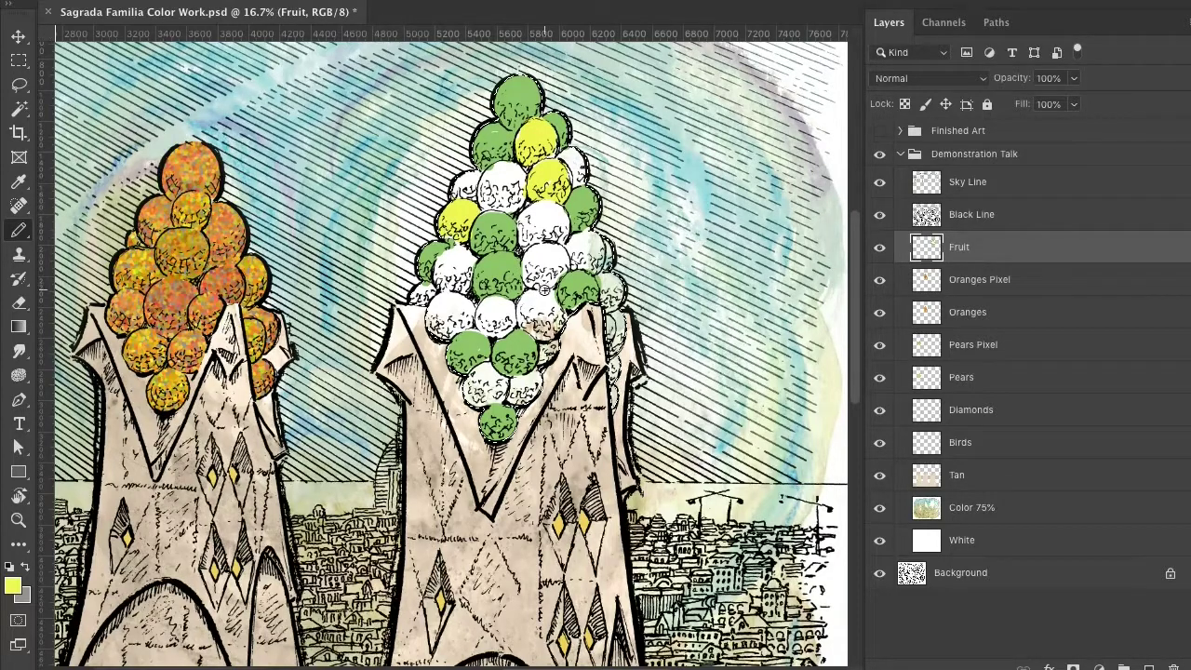
pyautogui.moveTo(549, 282)
pyautogui.mouseDown()
pyautogui.moveTo(565, 260)
pyautogui.moveTo(538, 247)
pyautogui.moveTo(526, 266)
pyautogui.moveTo(554, 257)
pyautogui.mouseUp()
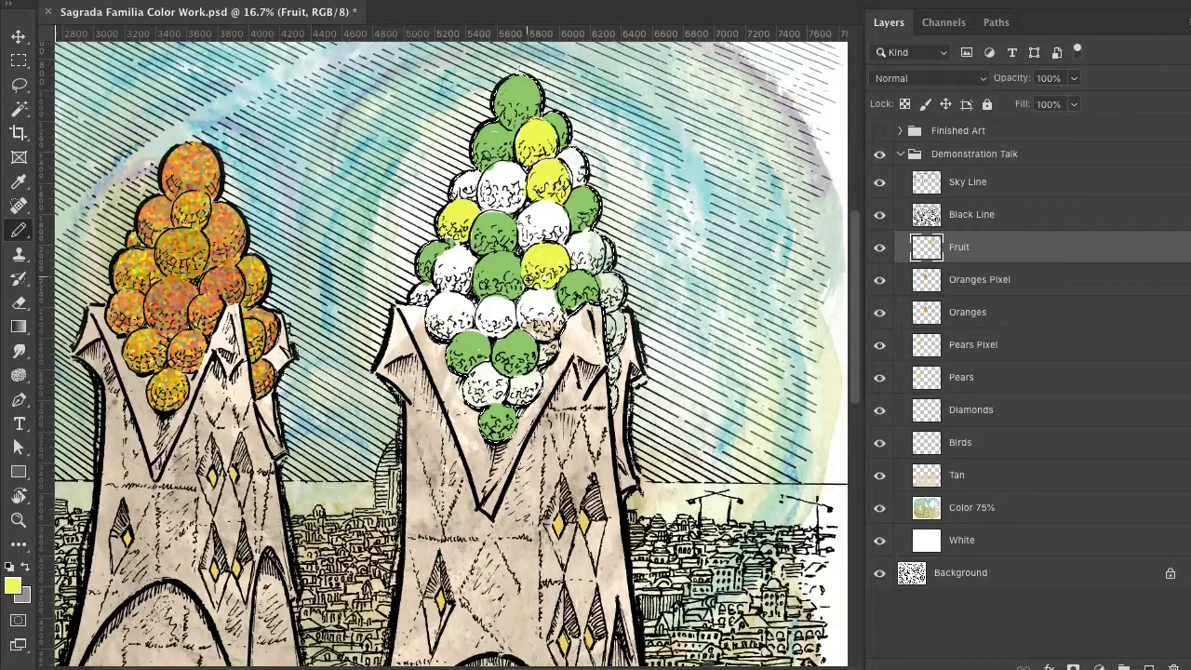
pyautogui.moveTo(502, 318)
pyautogui.mouseDown()
pyautogui.moveTo(509, 307)
pyautogui.moveTo(487, 304)
pyautogui.moveTo(481, 325)
pyautogui.moveTo(508, 327)
pyautogui.moveTo(493, 318)
pyautogui.mouseUp()
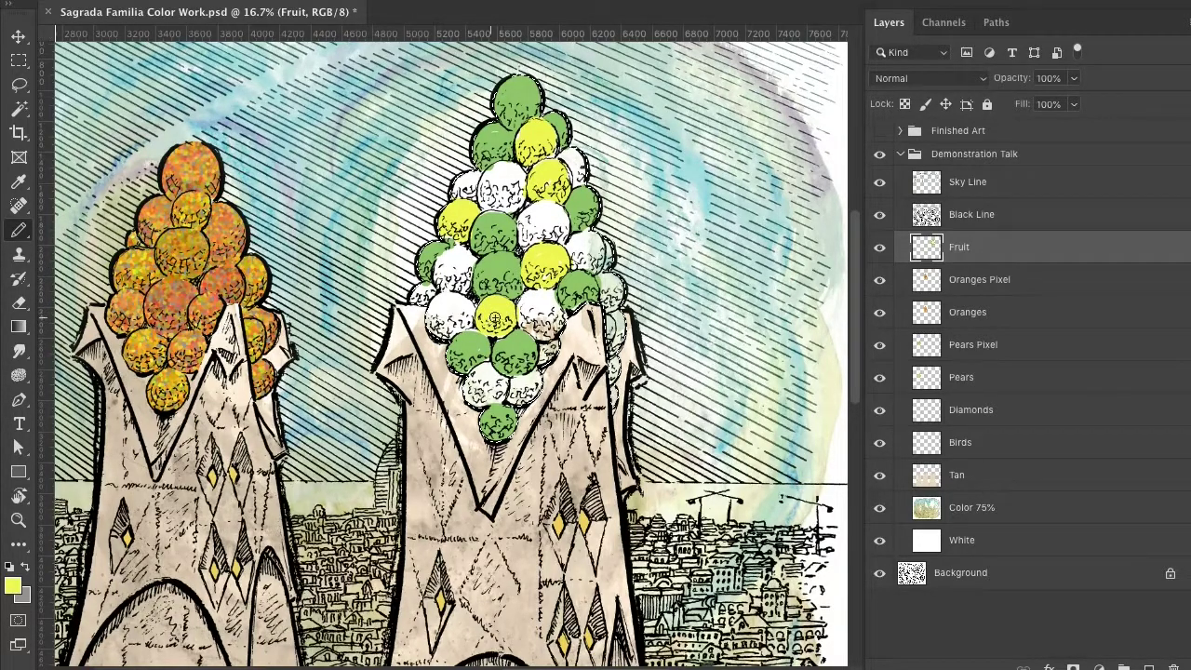
pyautogui.moveTo(618, 298)
pyautogui.mouseDown()
pyautogui.moveTo(606, 281)
pyautogui.moveTo(620, 307)
pyautogui.mouseUp()
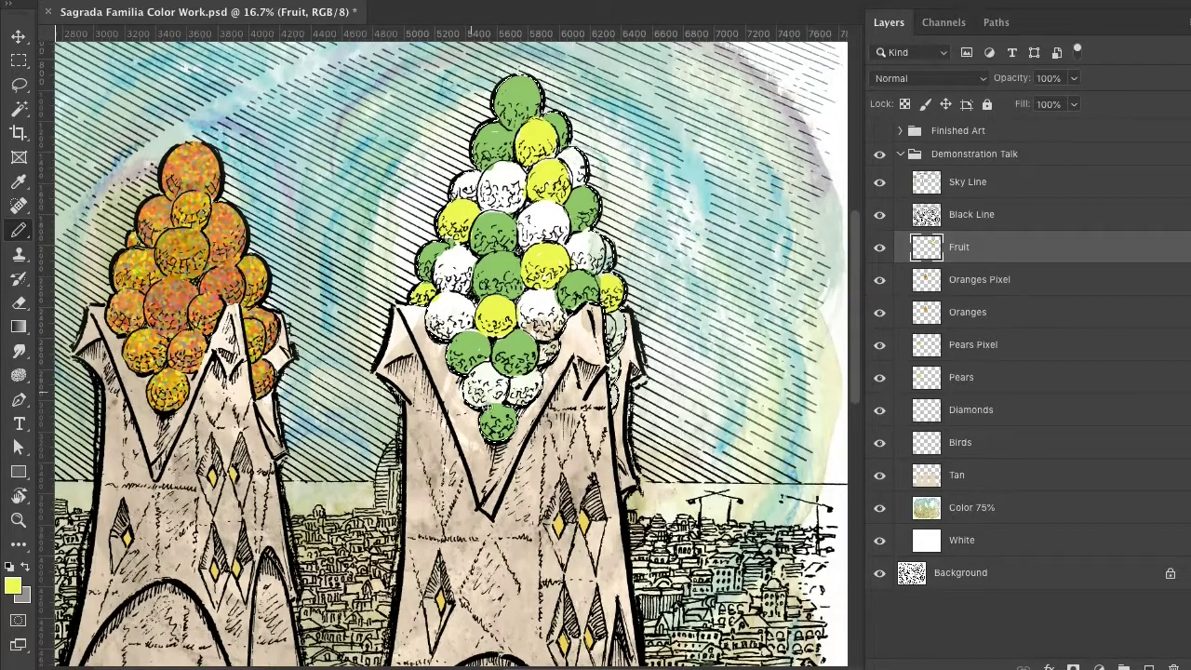
pyautogui.moveTo(507, 386)
pyautogui.mouseDown()
pyautogui.moveTo(479, 370)
pyautogui.moveTo(470, 386)
pyautogui.moveTo(488, 384)
pyautogui.moveTo(476, 399)
pyautogui.moveTo(495, 396)
pyautogui.moveTo(469, 398)
pyautogui.moveTo(496, 387)
pyautogui.mouseUp()
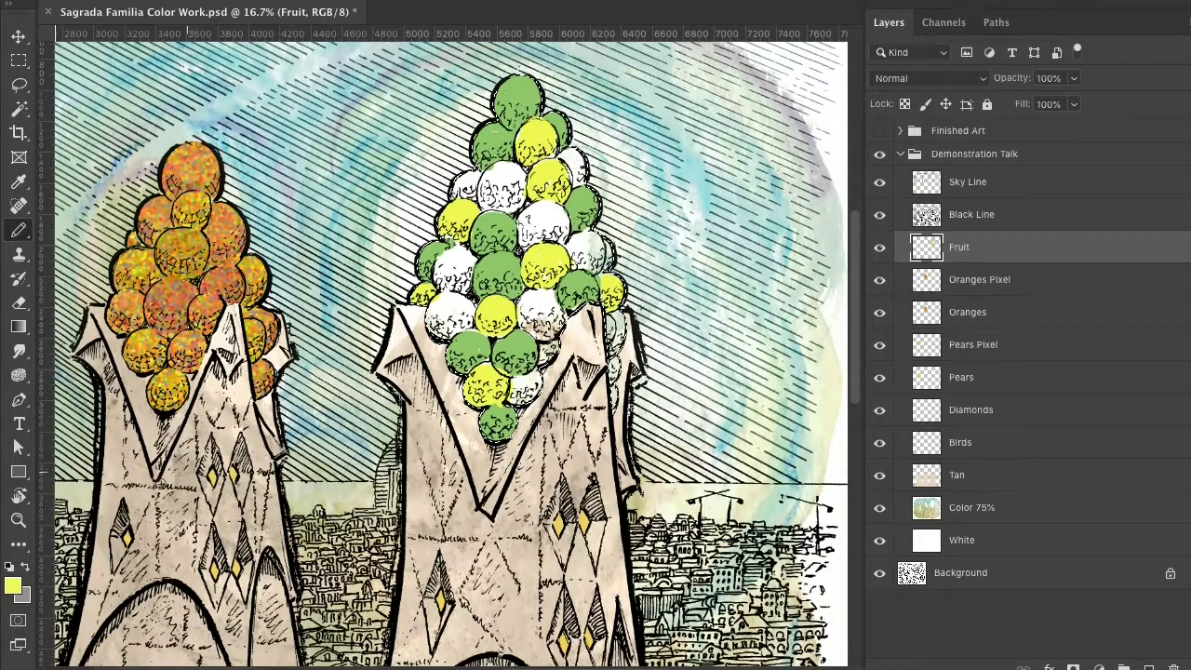
# Set the foreground colour to a saturated orange.
pyautogui.click(12, 585)
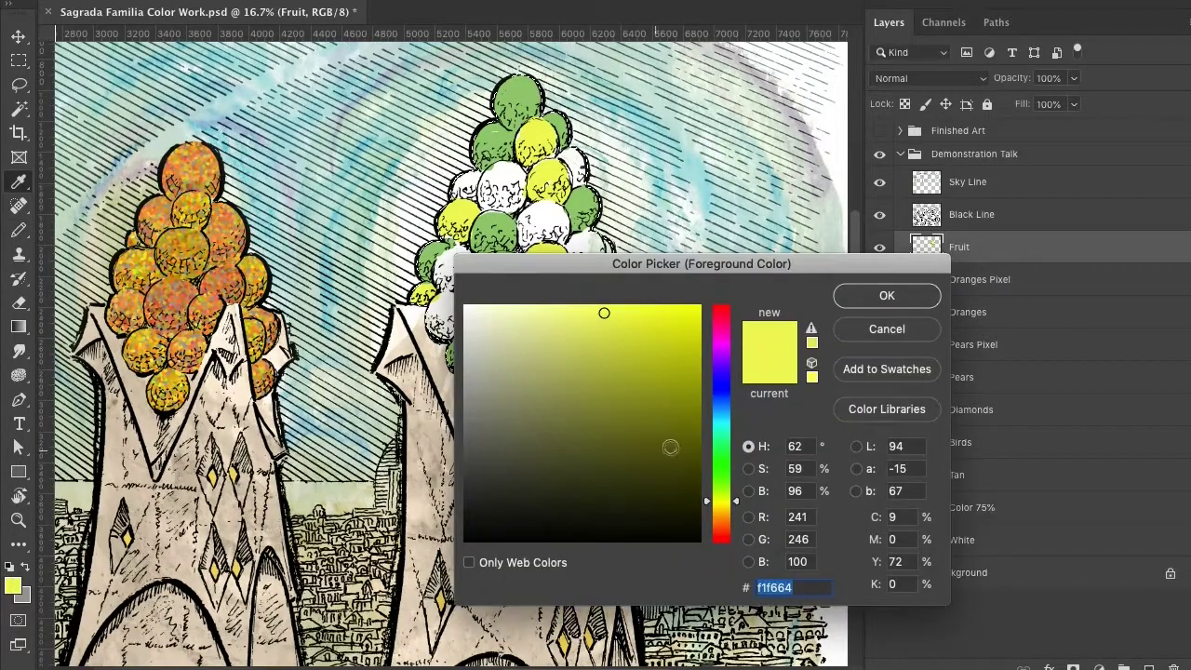
pyautogui.click(735, 502)
pyautogui.moveTo(735, 503); pyautogui.dragTo(736, 518)
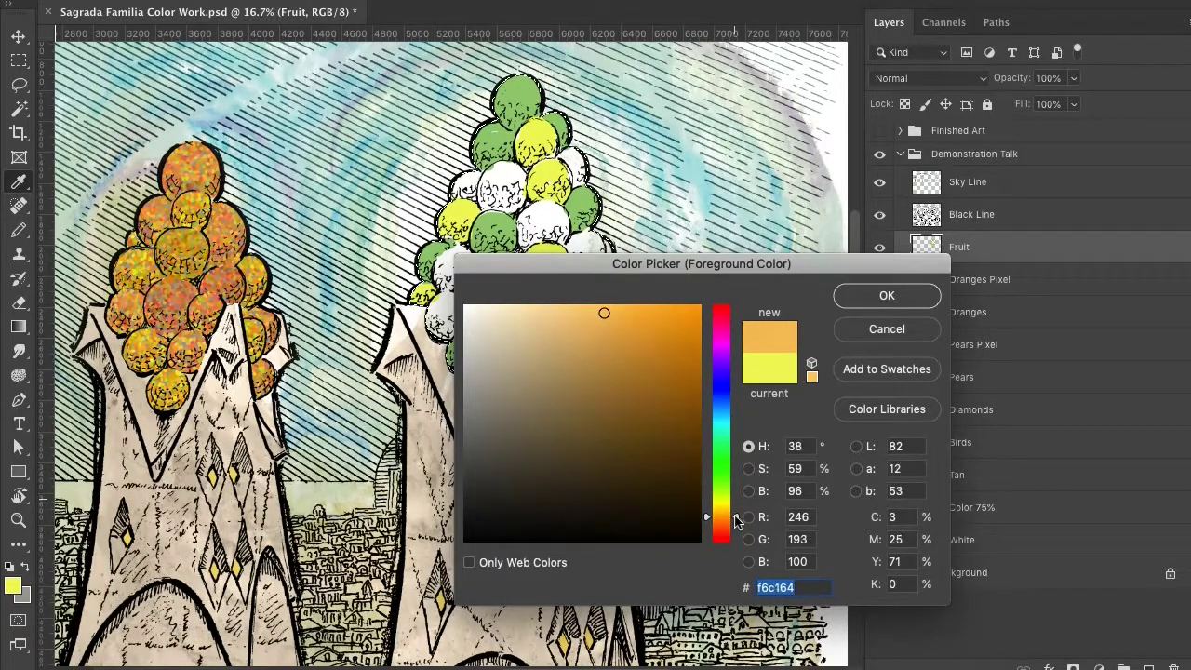
pyautogui.click(634, 317)
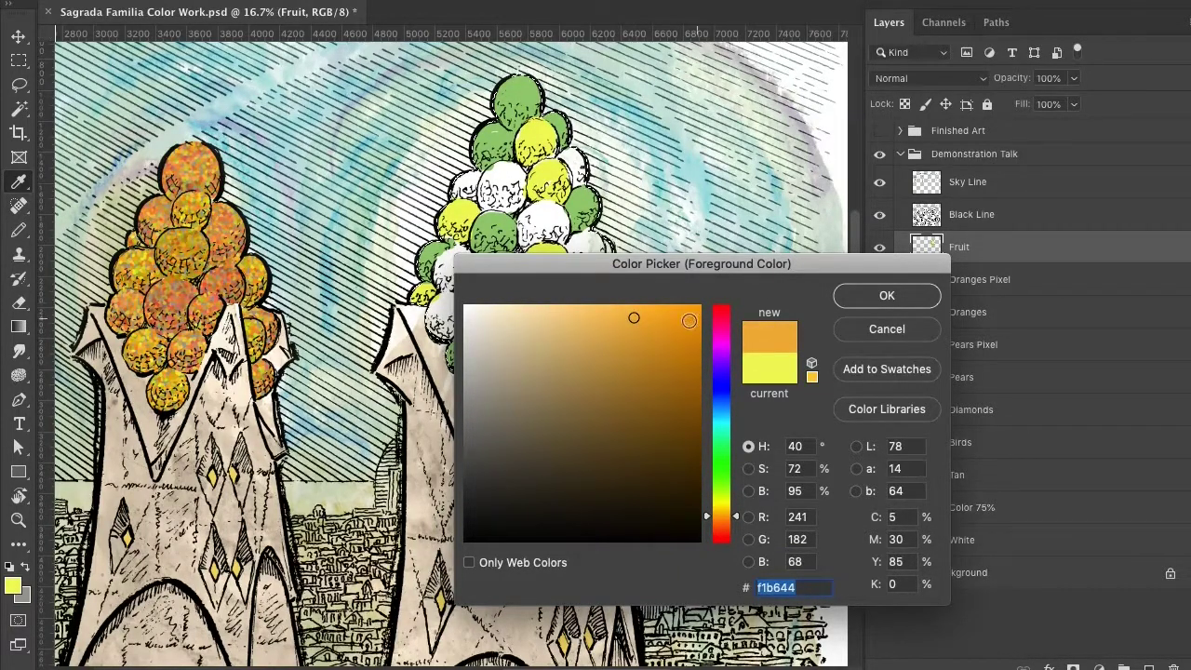
pyautogui.click(869, 295)
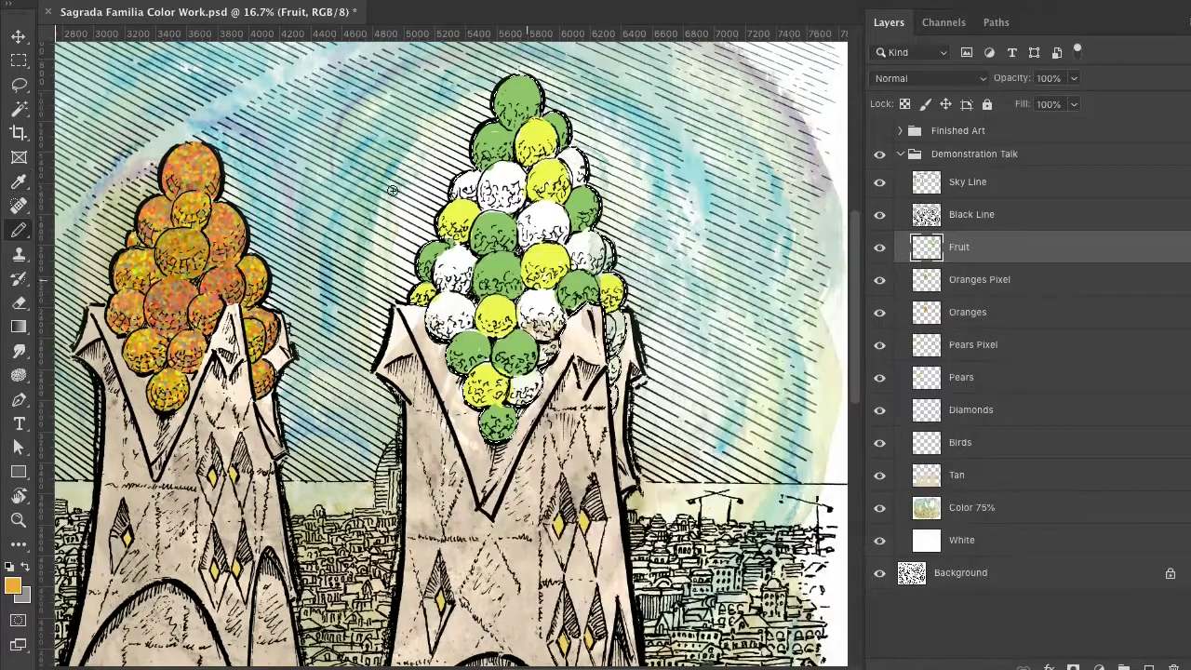
# Paint the remaining upper, centre, left, right-edge and lower white fruits orange.
pyautogui.moveTo(462, 189)
pyautogui.mouseDown()
pyautogui.moveTo(471, 177)
pyautogui.moveTo(454, 190)
pyautogui.moveTo(471, 192)
pyautogui.mouseUp()
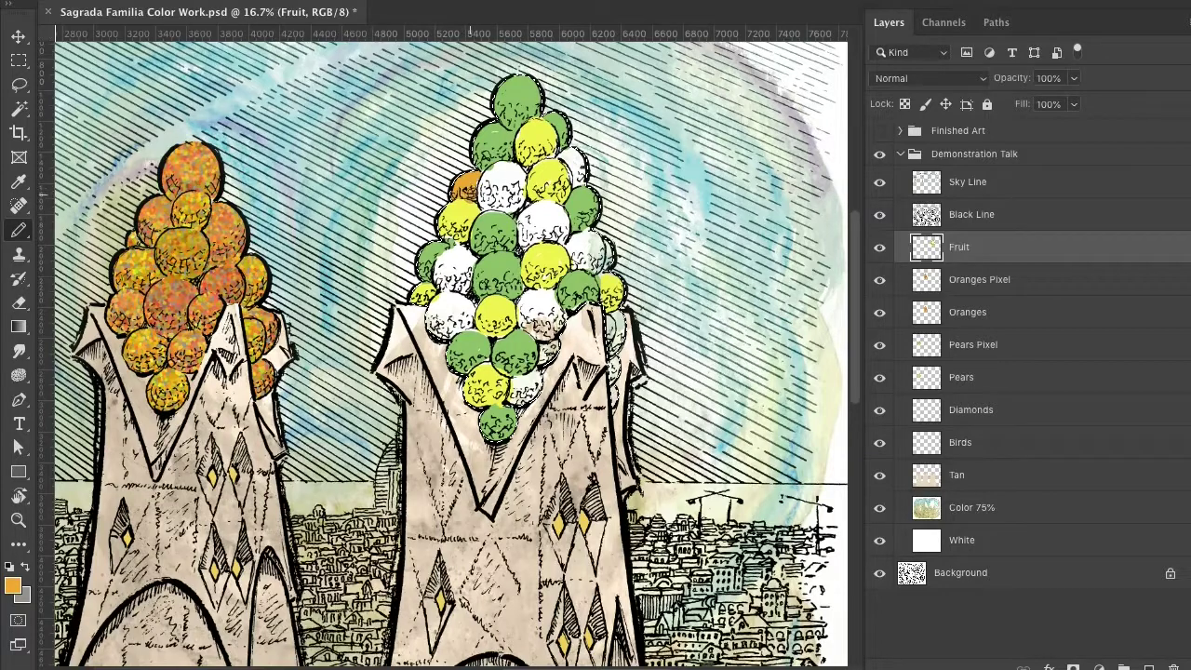
pyautogui.moveTo(573, 166)
pyautogui.mouseDown()
pyautogui.moveTo(582, 158)
pyautogui.moveTo(576, 175)
pyautogui.mouseUp()
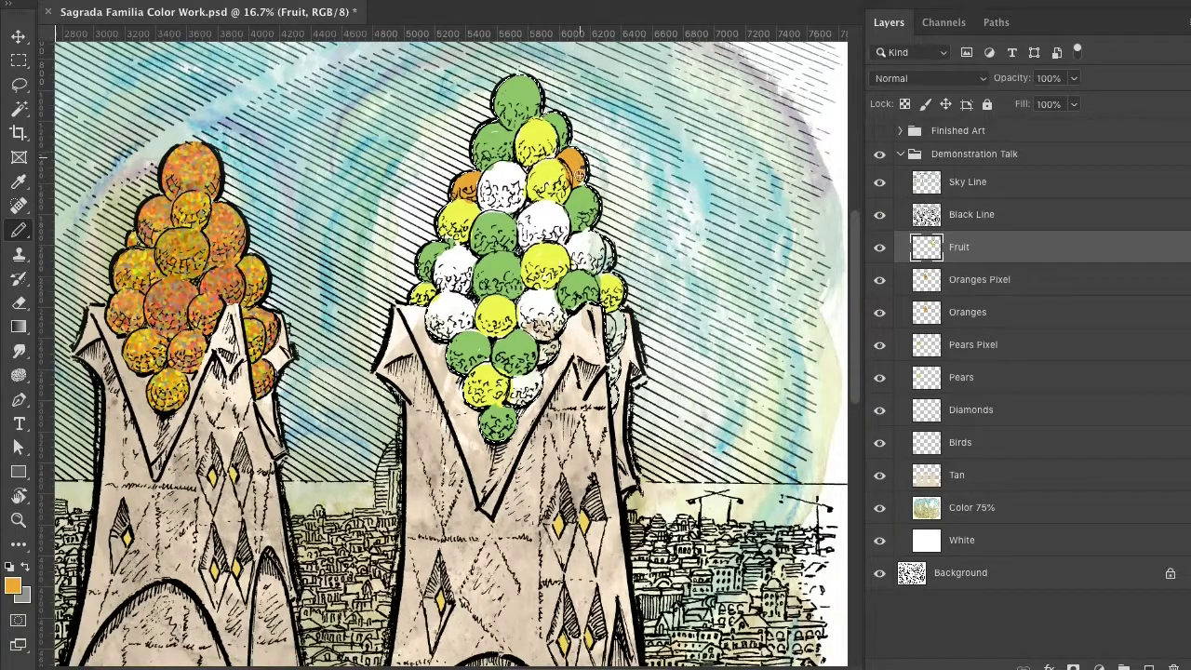
pyautogui.moveTo(560, 231)
pyautogui.mouseDown()
pyautogui.moveTo(545, 209)
pyautogui.moveTo(523, 224)
pyautogui.moveTo(532, 240)
pyautogui.moveTo(564, 229)
pyautogui.moveTo(556, 209)
pyautogui.moveTo(526, 209)
pyautogui.moveTo(521, 224)
pyautogui.moveTo(551, 229)
pyautogui.moveTo(538, 220)
pyautogui.mouseUp()
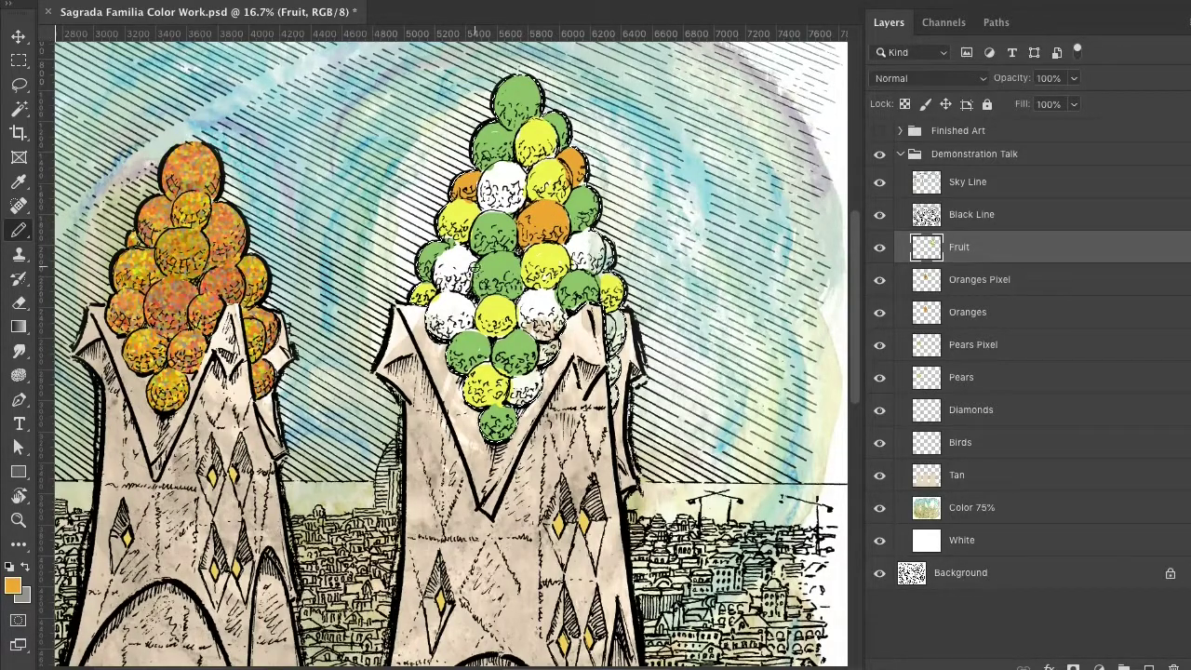
pyautogui.moveTo(466, 251)
pyautogui.mouseDown()
pyautogui.moveTo(438, 264)
pyautogui.moveTo(463, 288)
pyautogui.moveTo(470, 271)
pyautogui.moveTo(446, 264)
pyautogui.mouseUp()
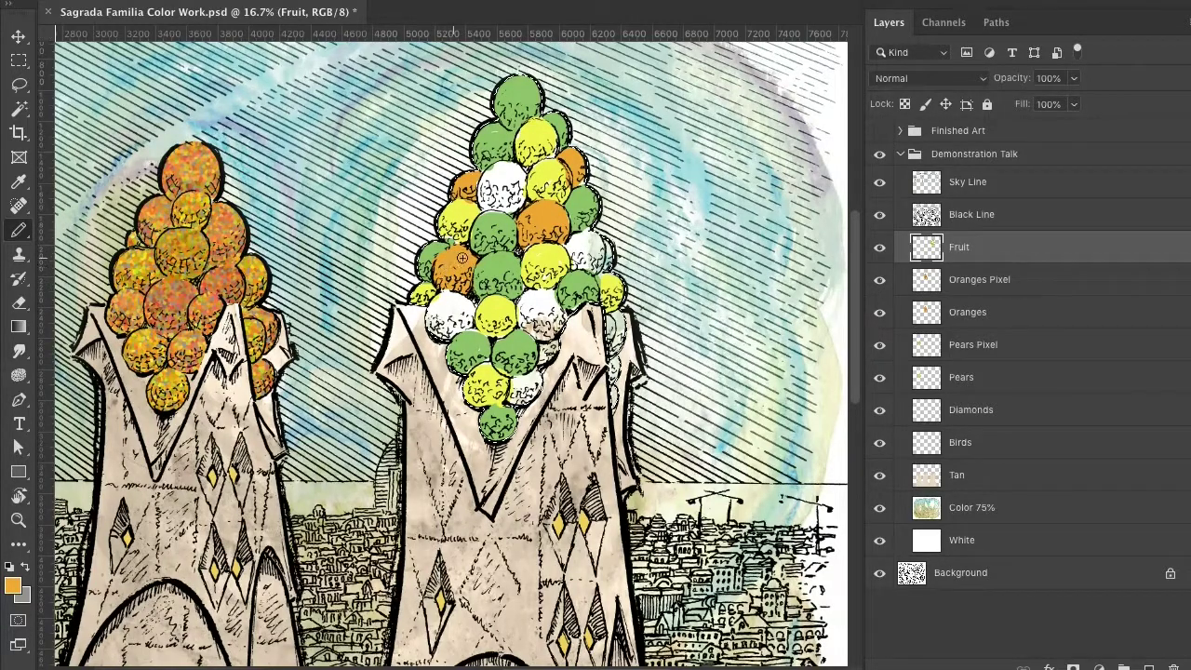
pyautogui.moveTo(542, 294)
pyautogui.mouseDown()
pyautogui.moveTo(526, 310)
pyautogui.moveTo(549, 308)
pyautogui.moveTo(524, 322)
pyautogui.moveTo(552, 318)
pyautogui.mouseUp()
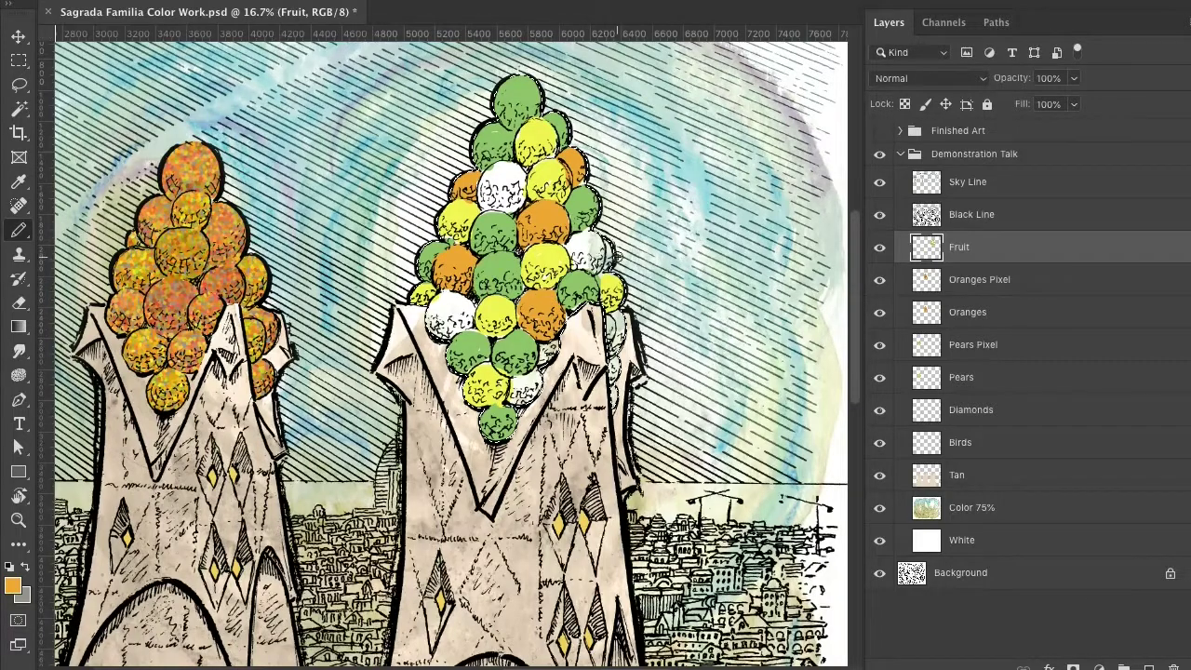
pyautogui.moveTo(606, 245); pyautogui.dragTo(610, 255)
pyautogui.moveTo(618, 317)
pyautogui.mouseDown()
pyautogui.moveTo(610, 347)
pyautogui.moveTo(622, 344)
pyautogui.mouseUp()
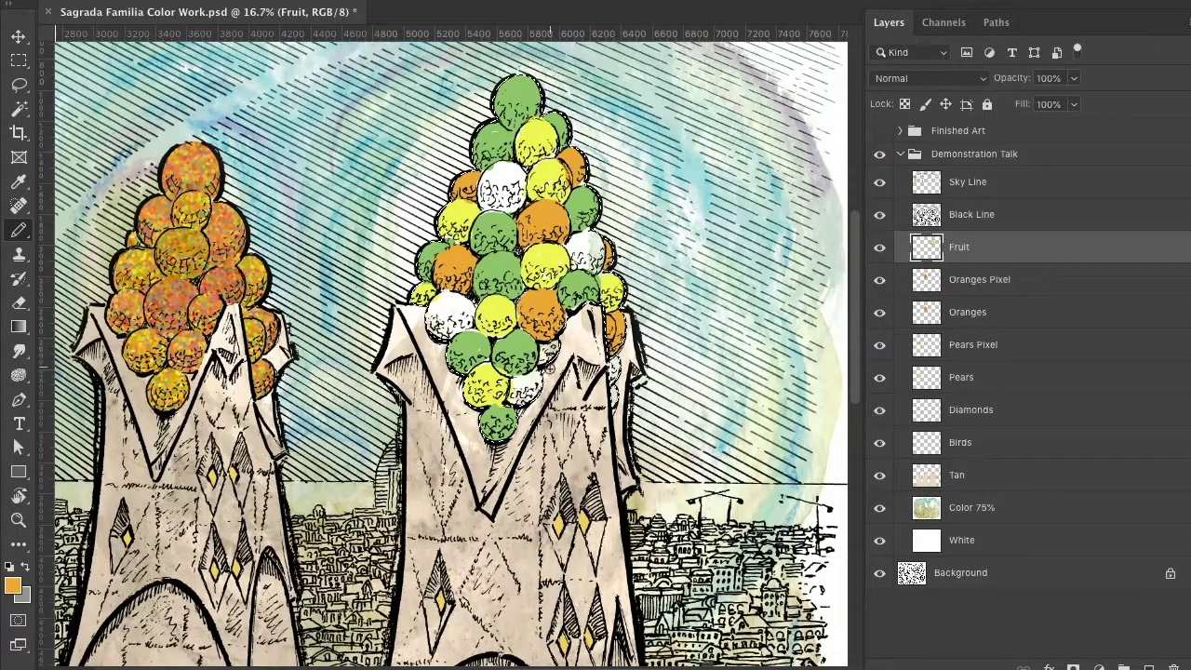
pyautogui.moveTo(549, 371); pyautogui.dragTo(511, 400)
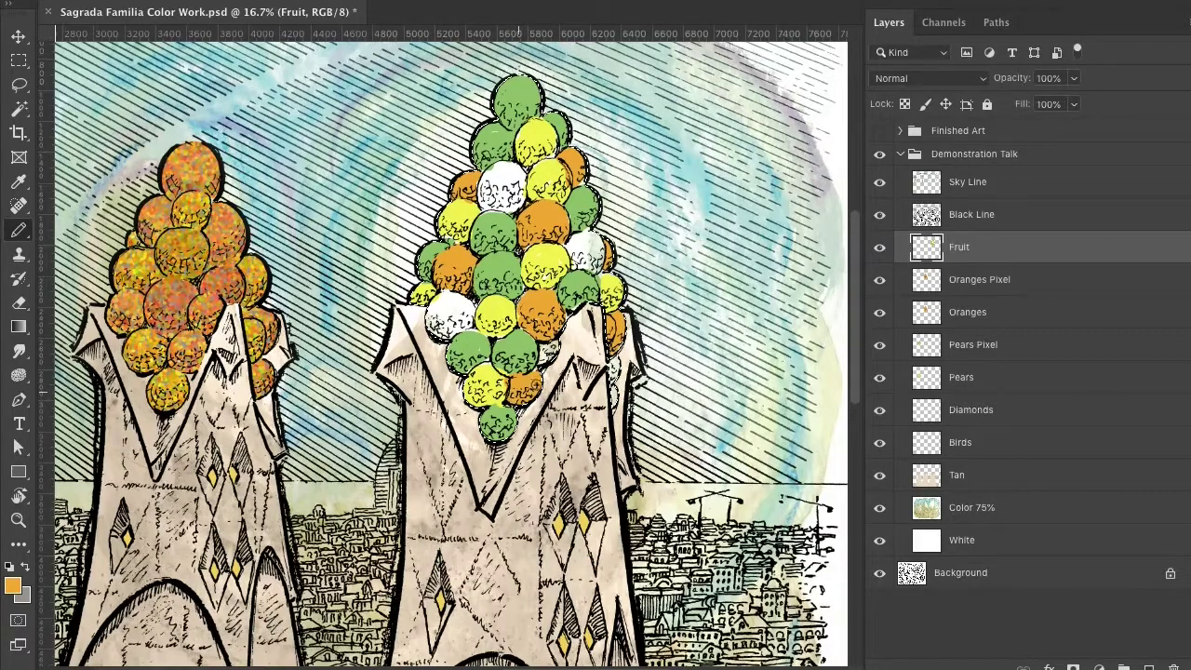
pyautogui.moveTo(634, 376); pyautogui.dragTo(615, 398)
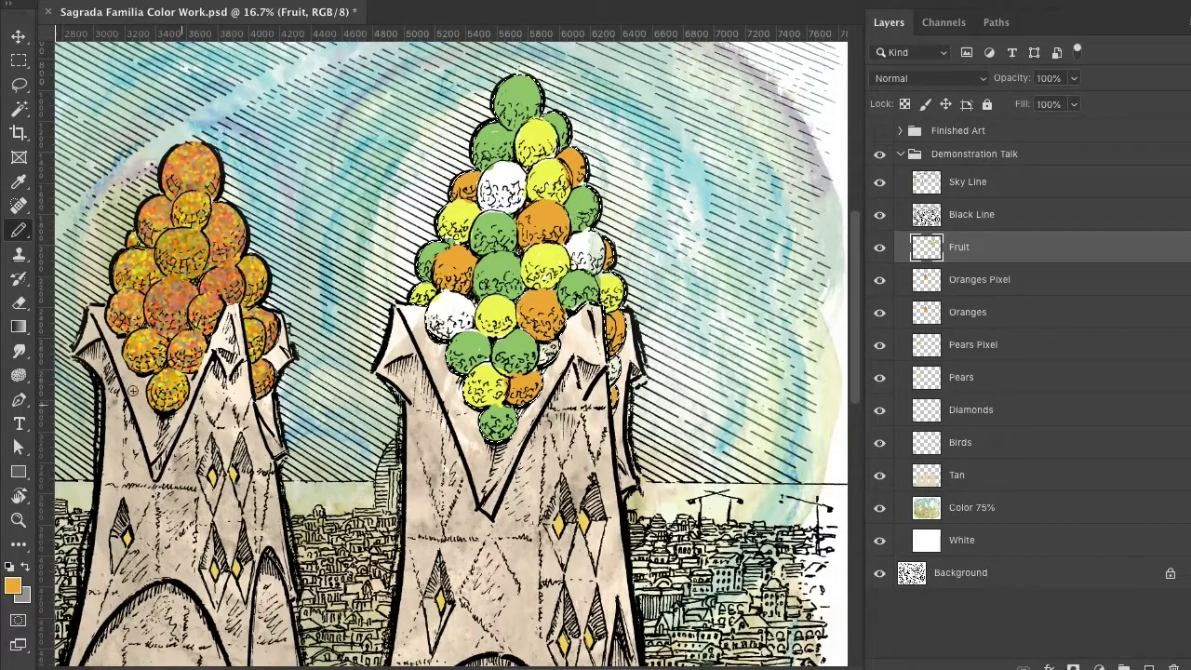
# Set the foreground colour to a bright, saturated red.
pyautogui.click(12, 585)
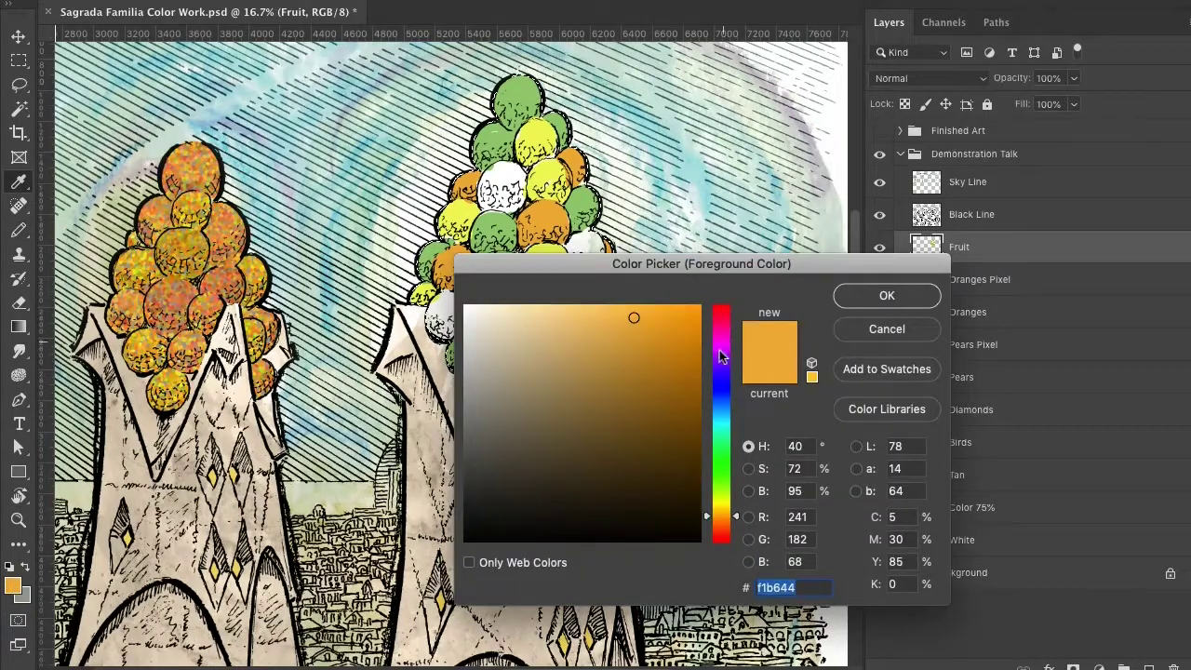
pyautogui.click(722, 533)
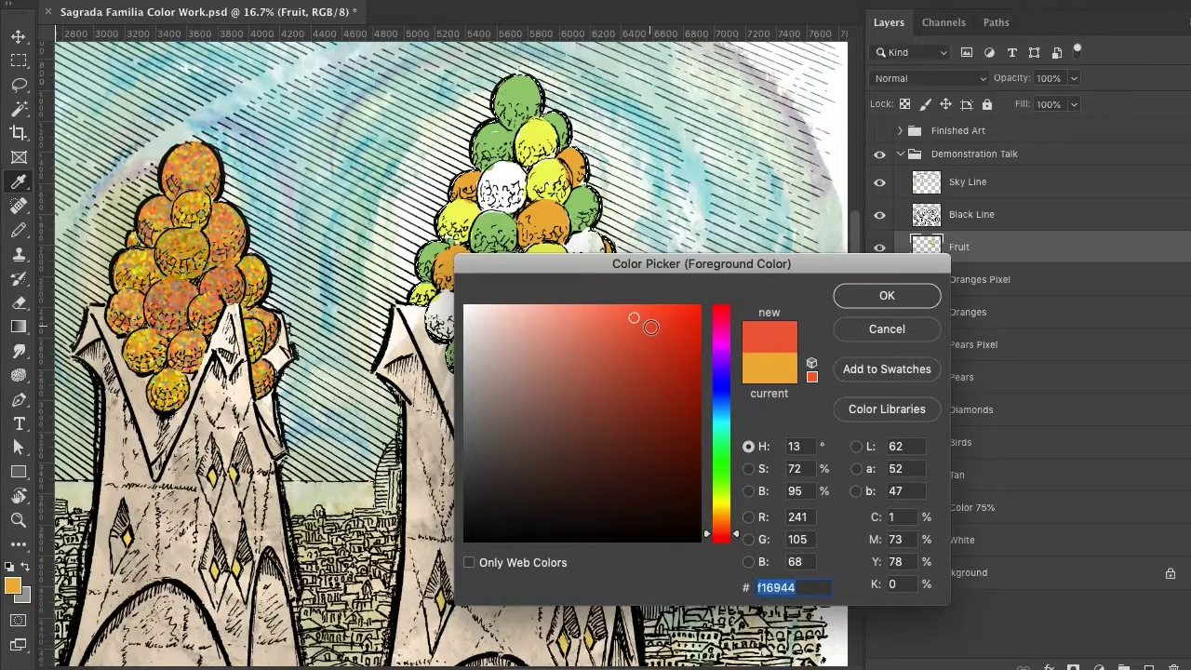
pyautogui.click(643, 339)
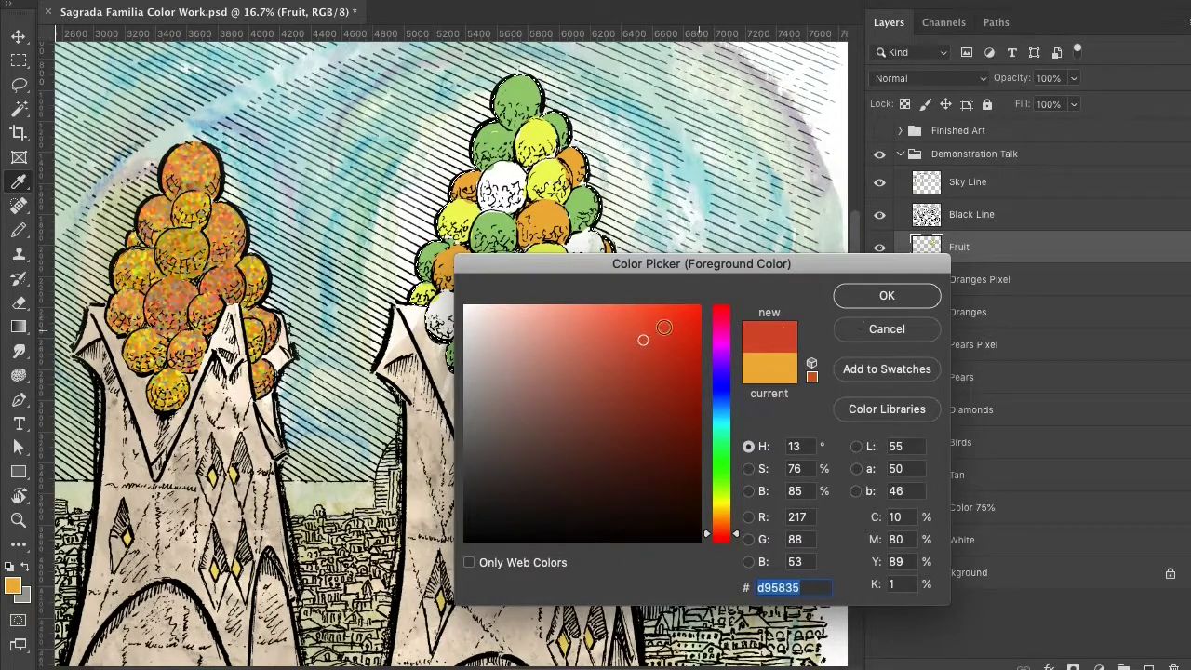
pyautogui.click(665, 322)
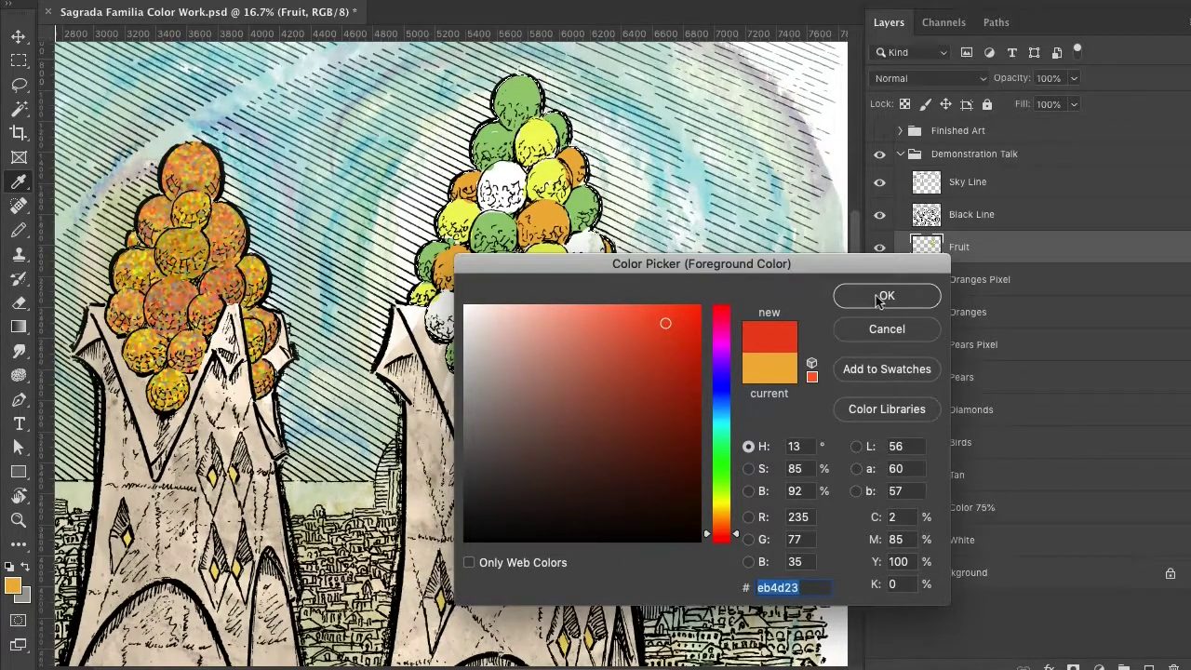
pyautogui.click(879, 297)
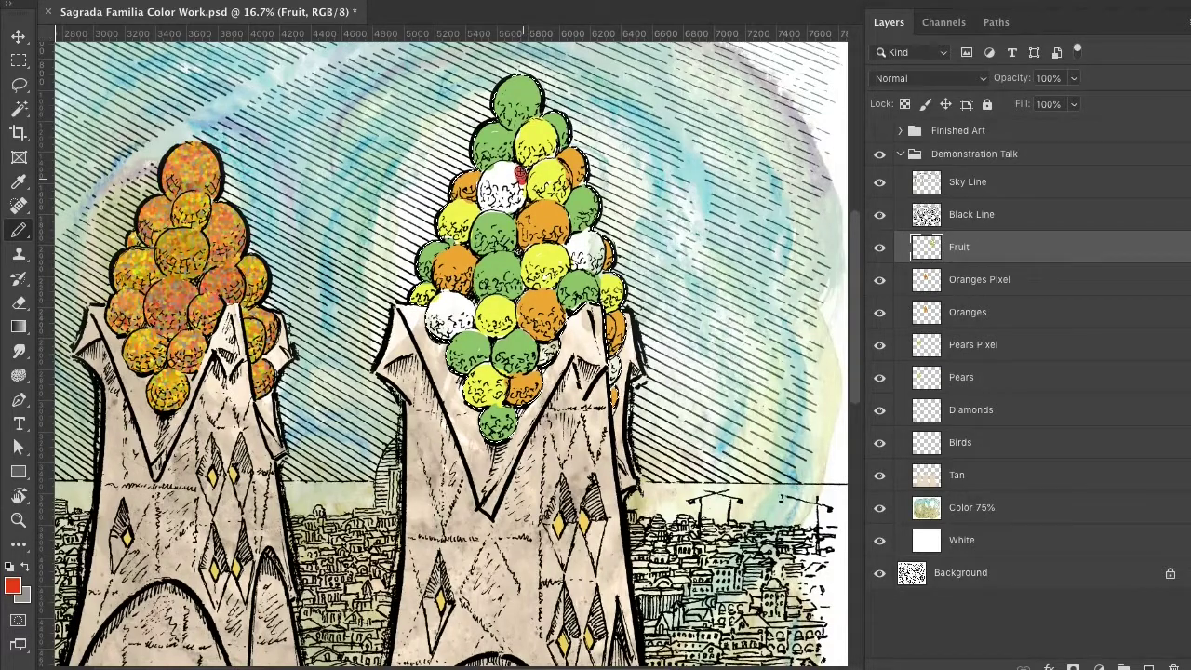
# Paint the last white fruits red and fill the small gaps between fruits.
pyautogui.moveTo(521, 173)
pyautogui.mouseDown()
pyautogui.moveTo(507, 168)
pyautogui.moveTo(488, 188)
pyautogui.moveTo(518, 173)
pyautogui.moveTo(486, 197)
pyautogui.moveTo(507, 207)
pyautogui.moveTo(518, 197)
pyautogui.moveTo(509, 193)
pyautogui.mouseUp()
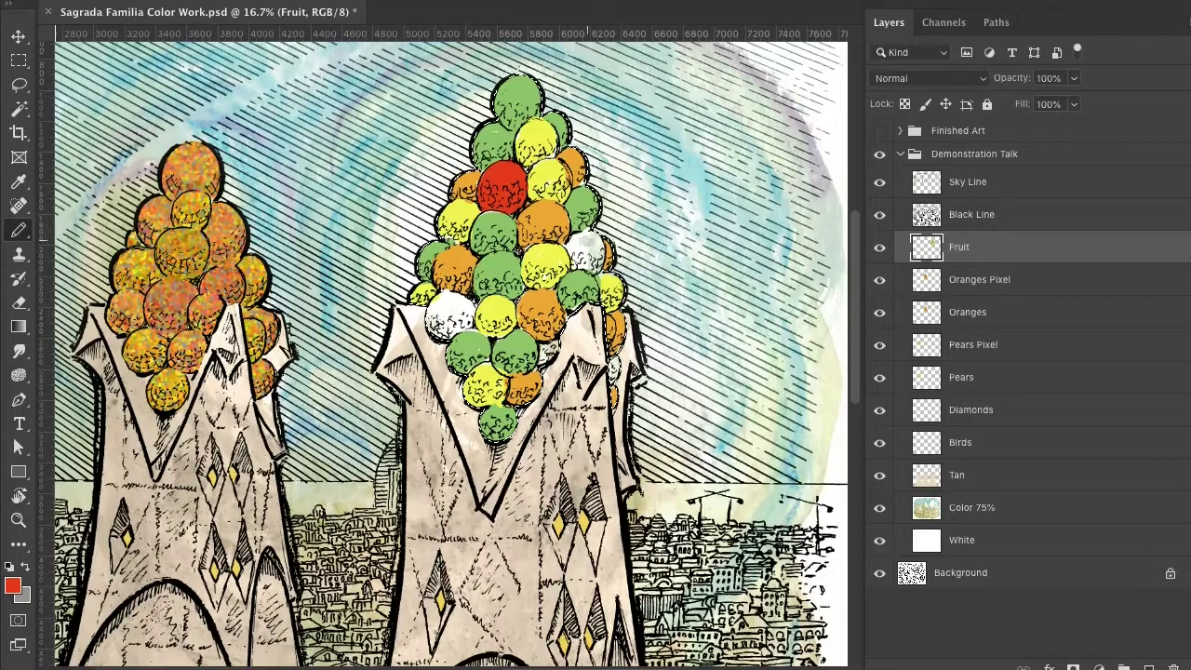
pyautogui.moveTo(586, 240)
pyautogui.mouseDown()
pyautogui.moveTo(575, 254)
pyautogui.moveTo(597, 240)
pyautogui.moveTo(586, 249)
pyautogui.mouseUp()
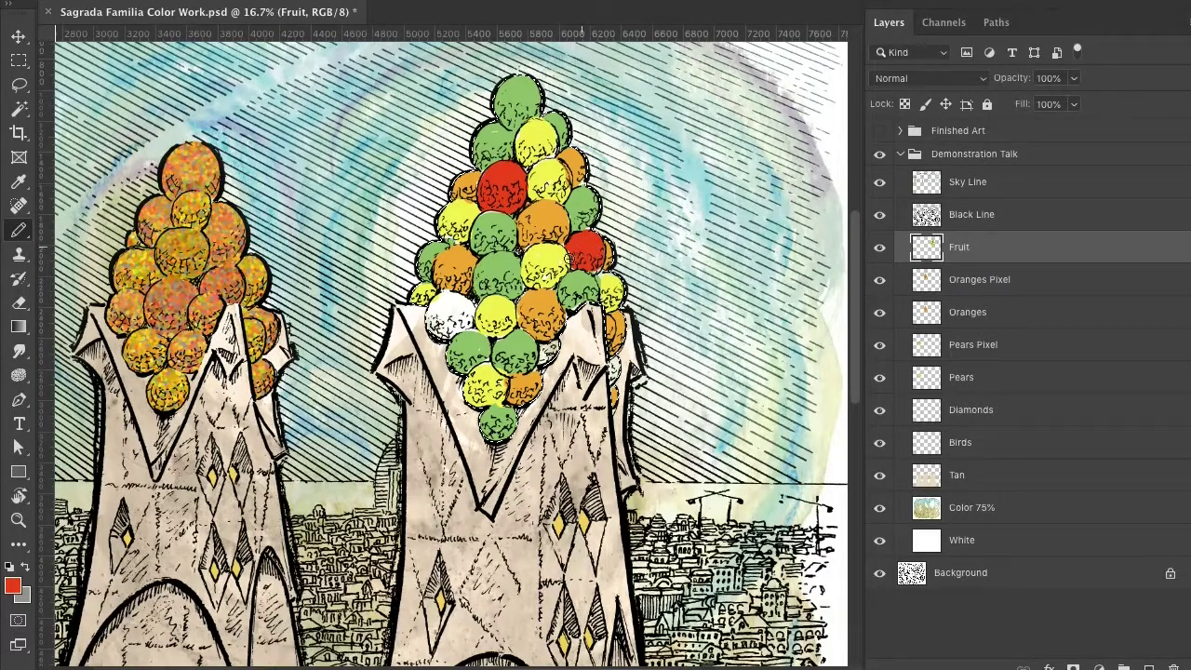
pyautogui.moveTo(470, 304)
pyautogui.mouseDown()
pyautogui.moveTo(444, 296)
pyautogui.moveTo(434, 314)
pyautogui.moveTo(463, 307)
pyautogui.moveTo(437, 330)
pyautogui.moveTo(461, 315)
pyautogui.moveTo(452, 307)
pyautogui.mouseUp()
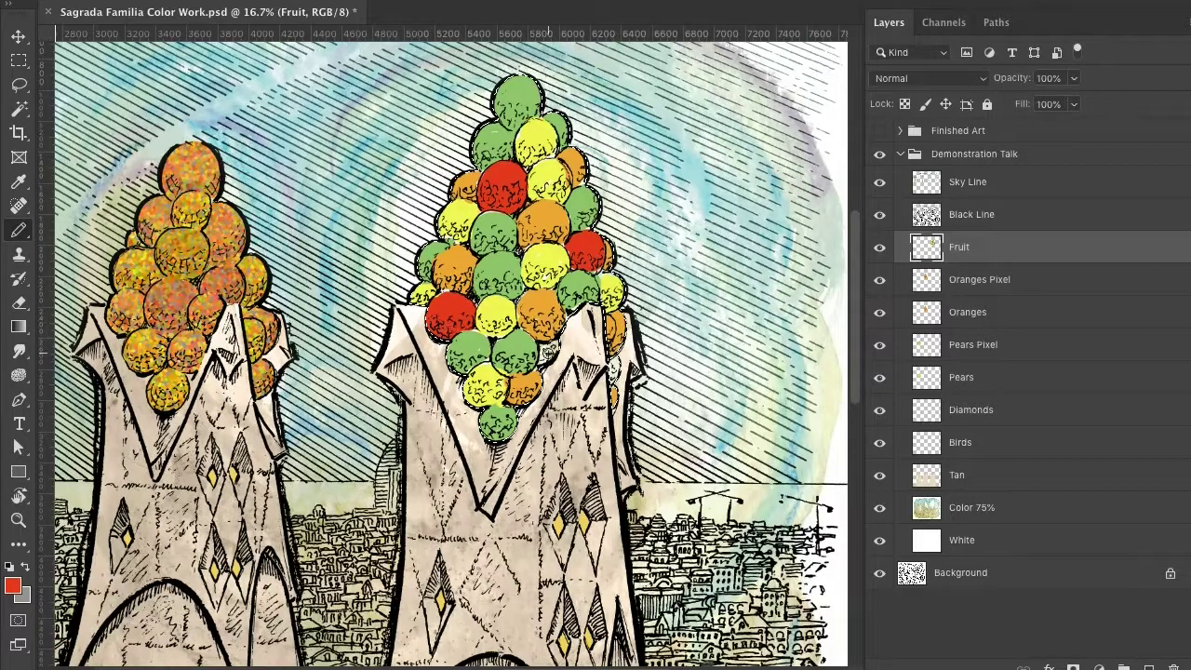
pyautogui.moveTo(548, 346); pyautogui.dragTo(554, 345)
pyautogui.moveTo(614, 367); pyautogui.dragTo(615, 376)
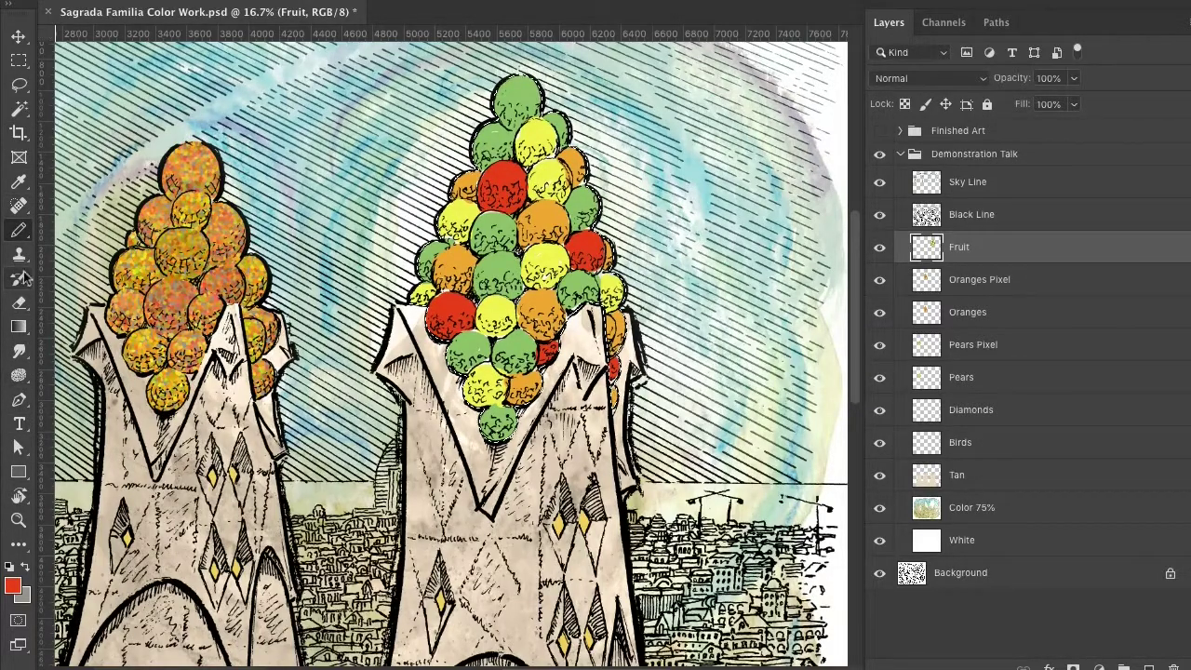
# Sample a green fruit with the Eyedropper and darken it as the paint colour.
pyautogui.click(17, 180)
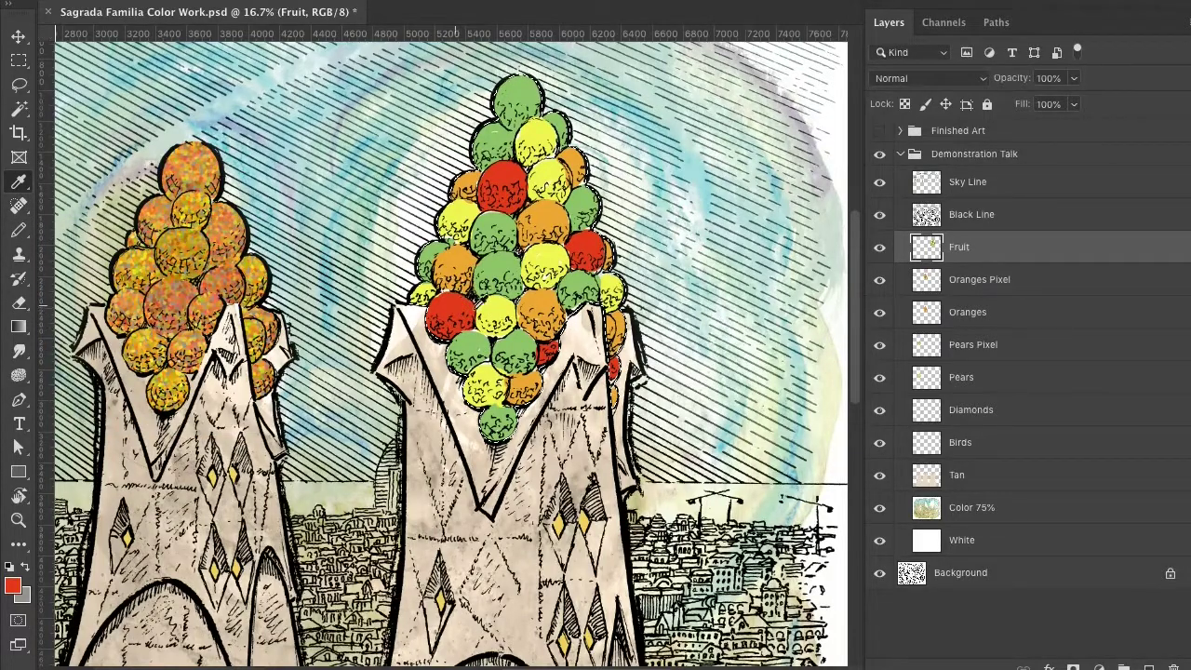
pyautogui.click(502, 268)
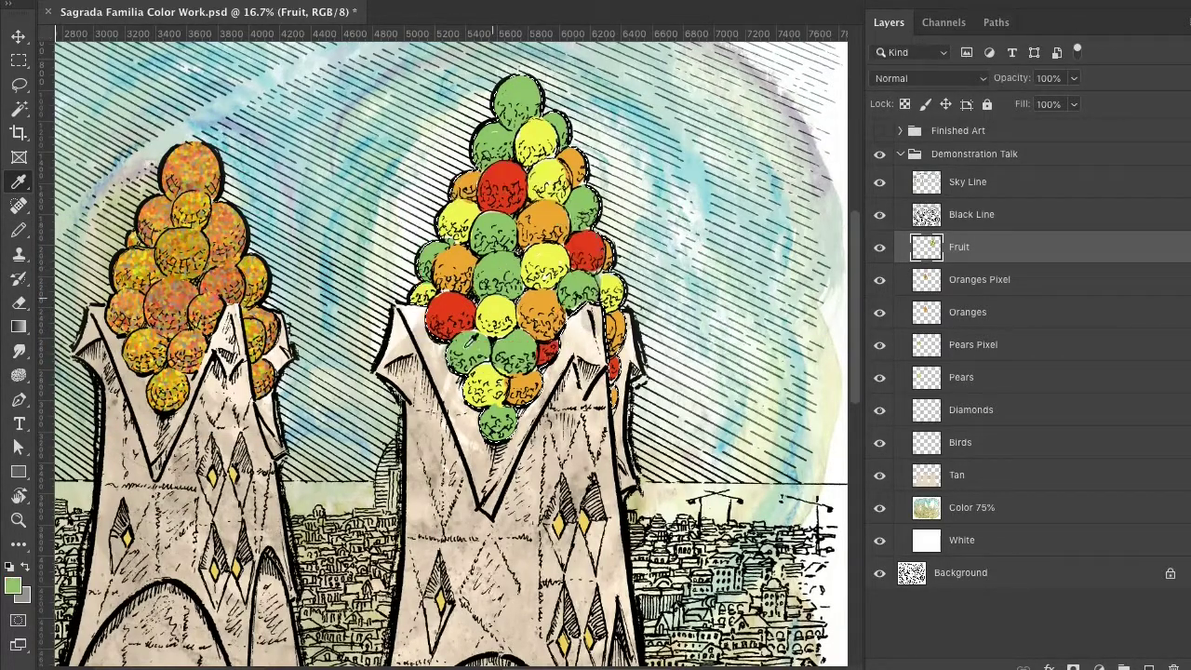
pyautogui.click(12, 585)
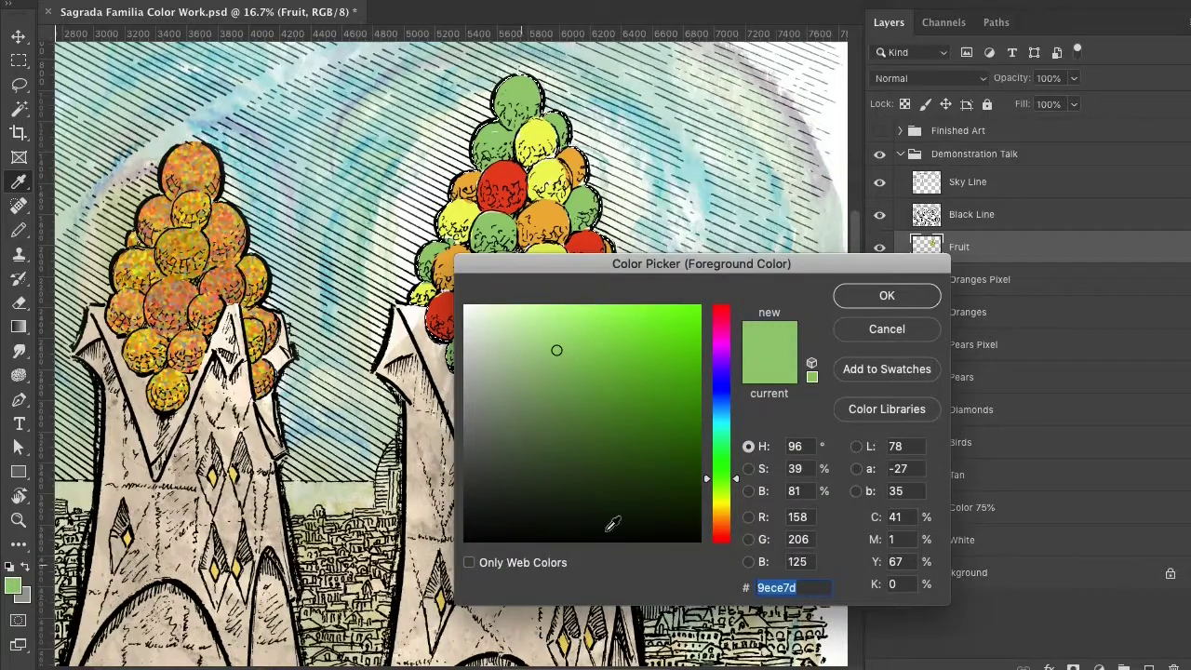
pyautogui.click(570, 379)
pyautogui.click(885, 296)
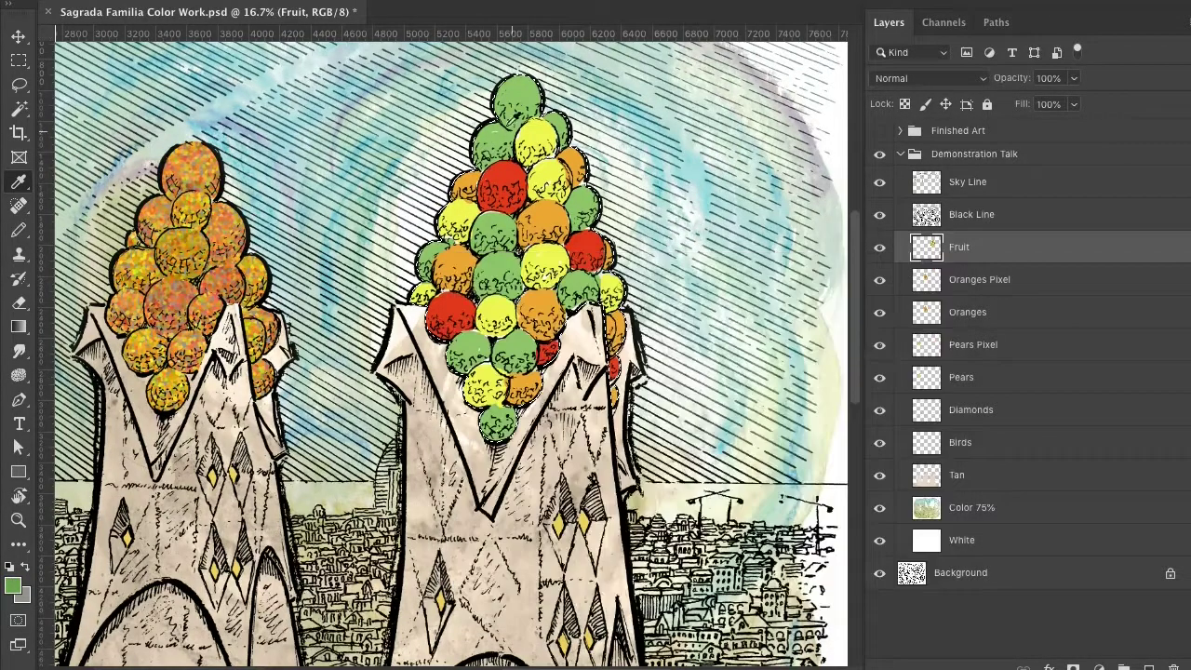
pyautogui.click(18, 230)
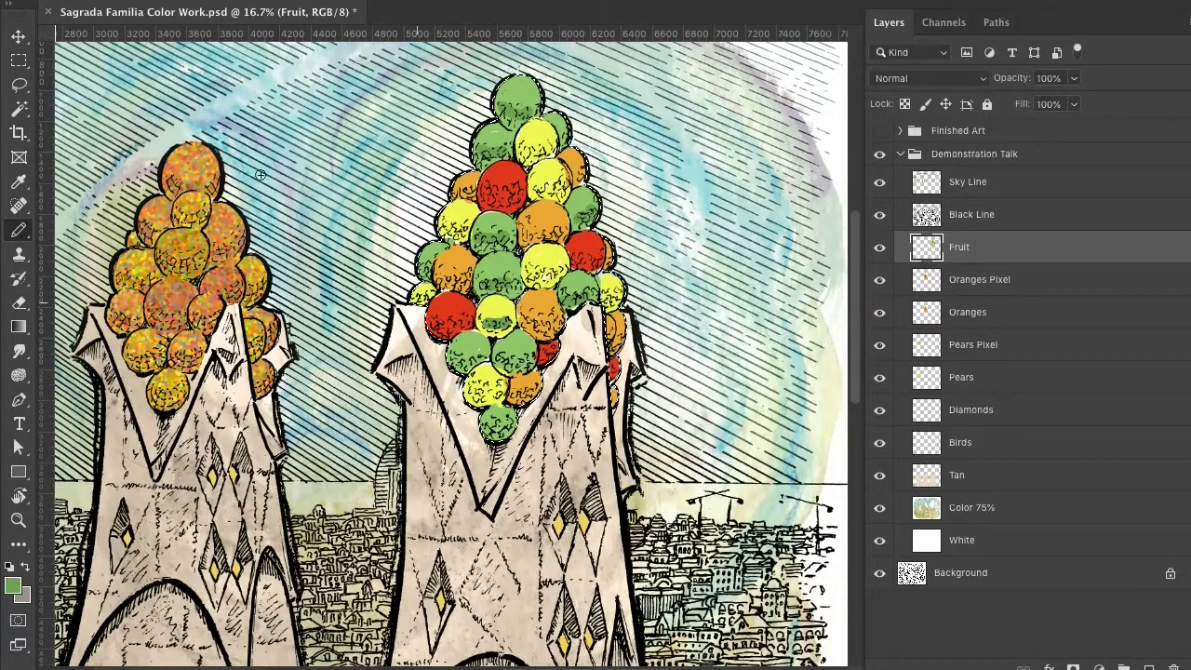
pyautogui.click(200, 0)
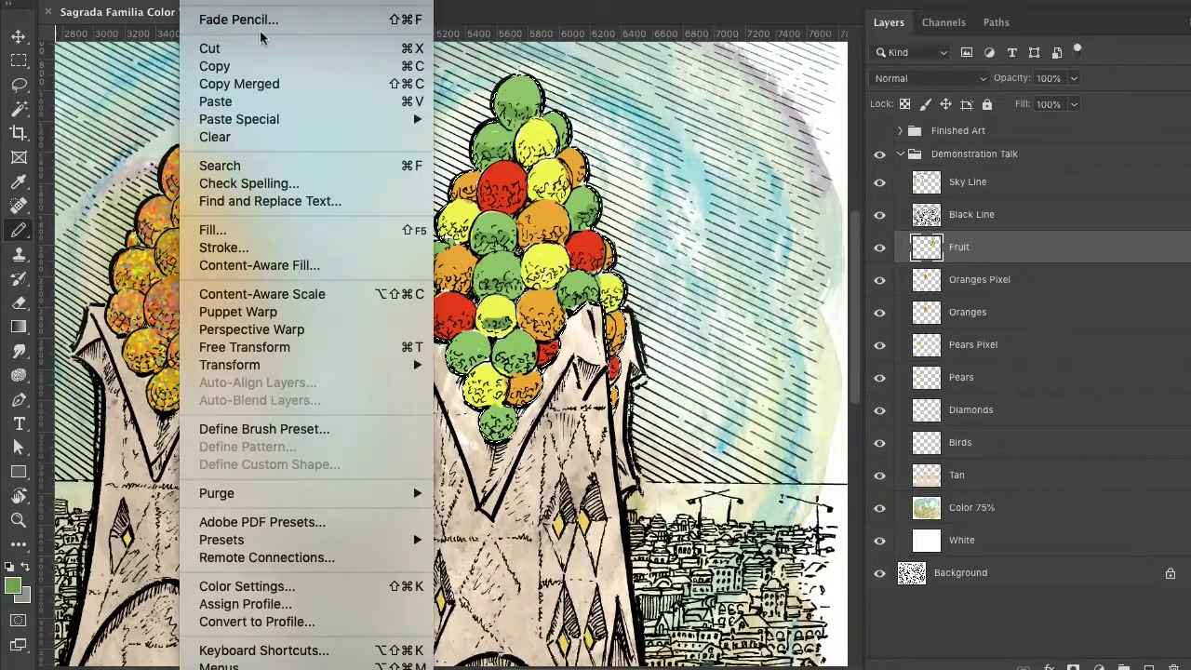
pyautogui.press('Escape')
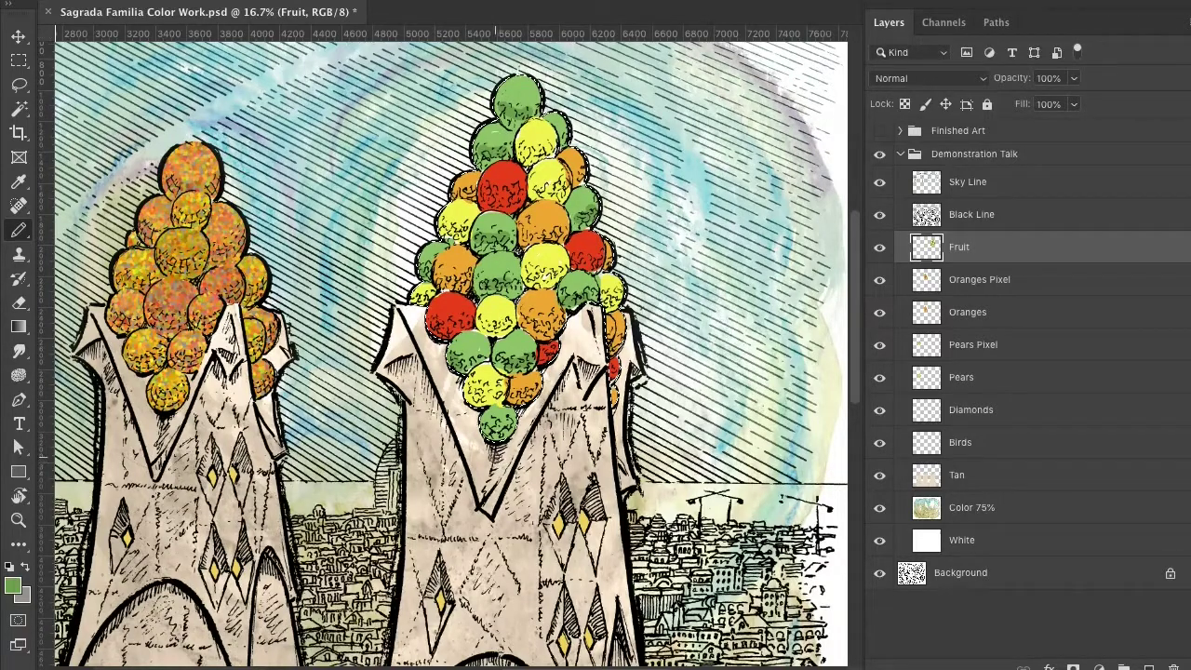
# Sample a yellow fruit and shift it to orange-yellow f6dc64 for the Brush.
pyautogui.click(19, 182)
pyautogui.click(536, 136)
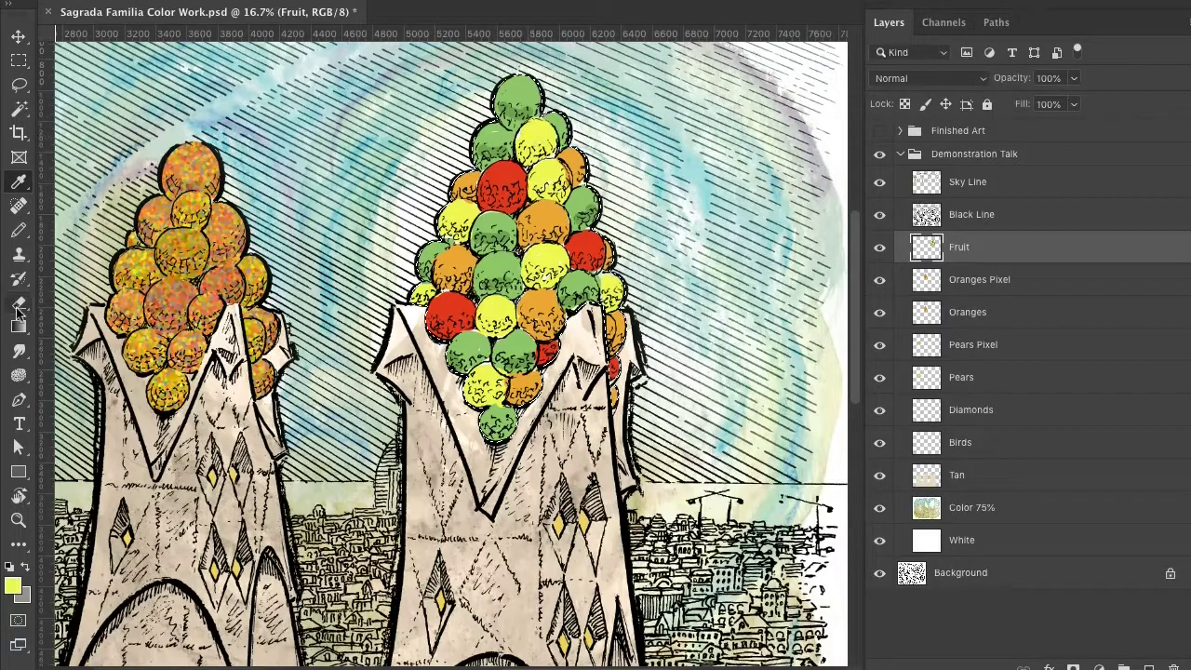
pyautogui.click(11, 585)
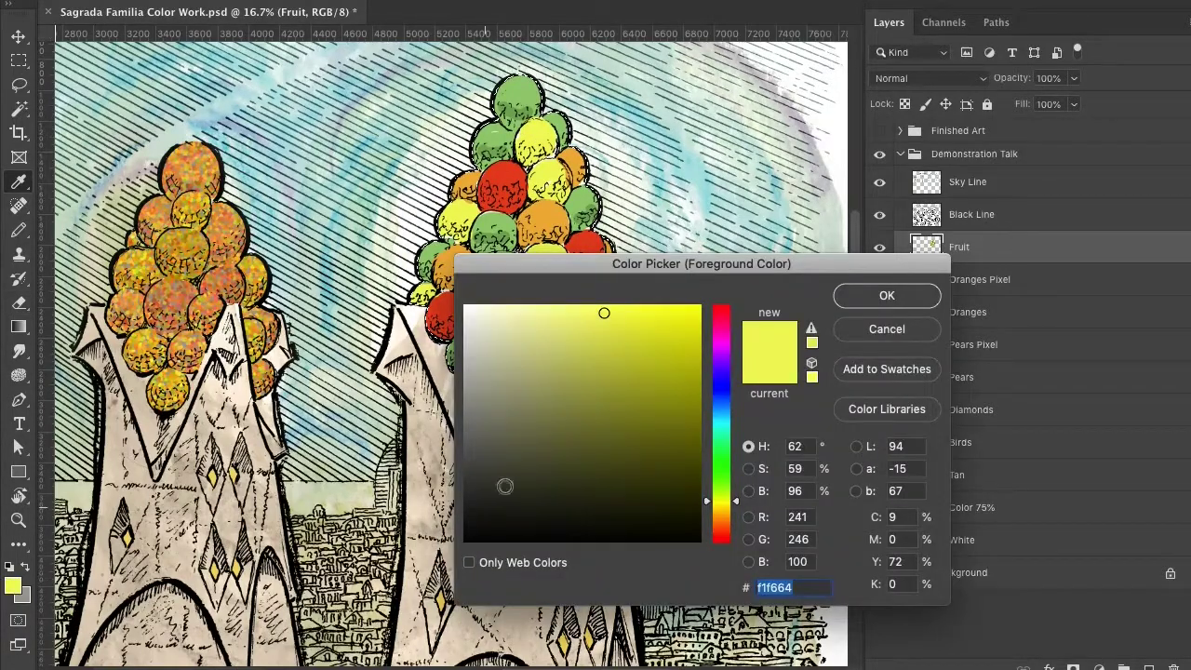
pyautogui.moveTo(736, 503); pyautogui.dragTo(733, 513)
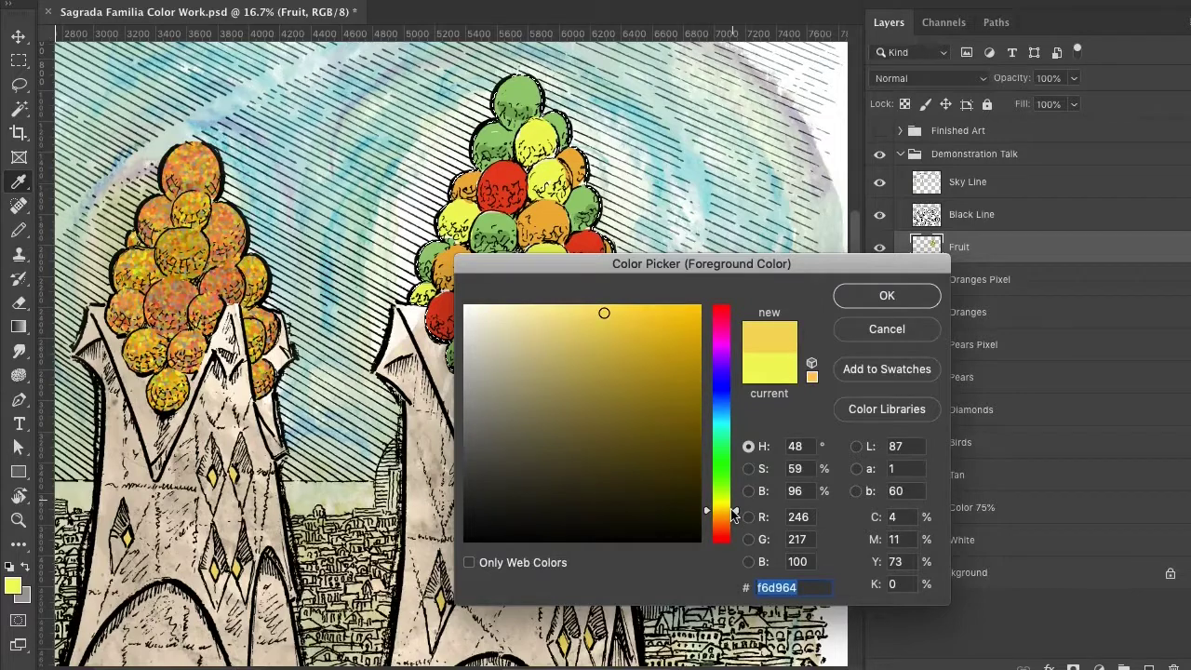
pyautogui.click(857, 296)
pyautogui.press('b')
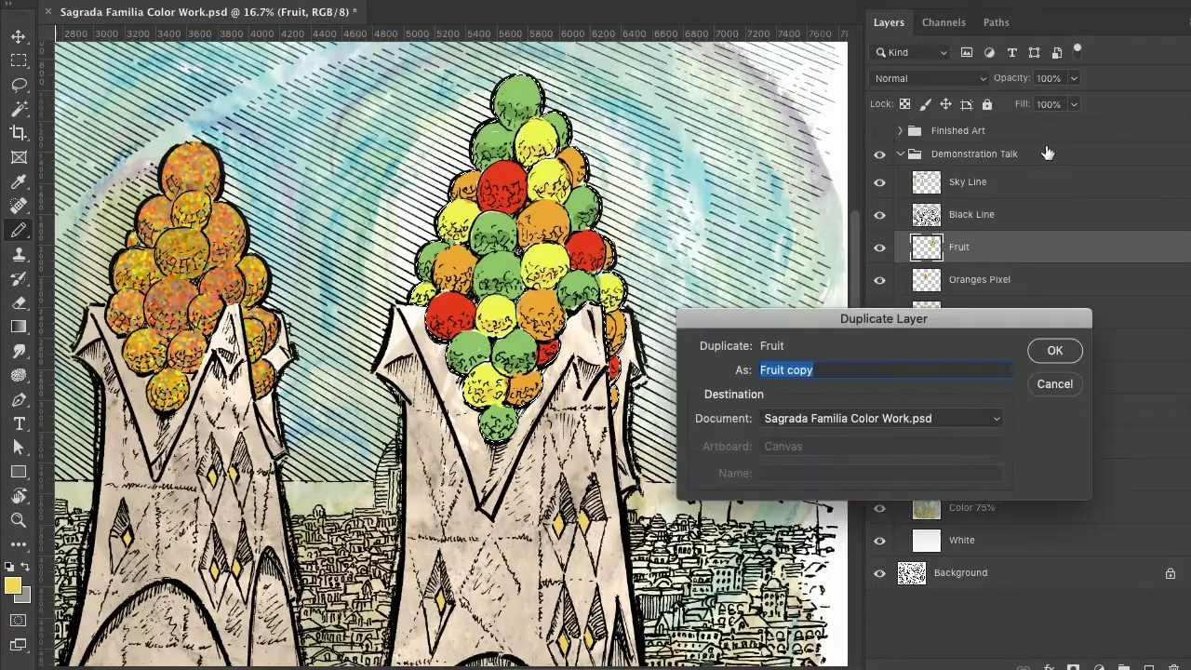
# Duplicate the Fruit layer as 'Fruit Pixel'.
pyautogui.click(826, 369)
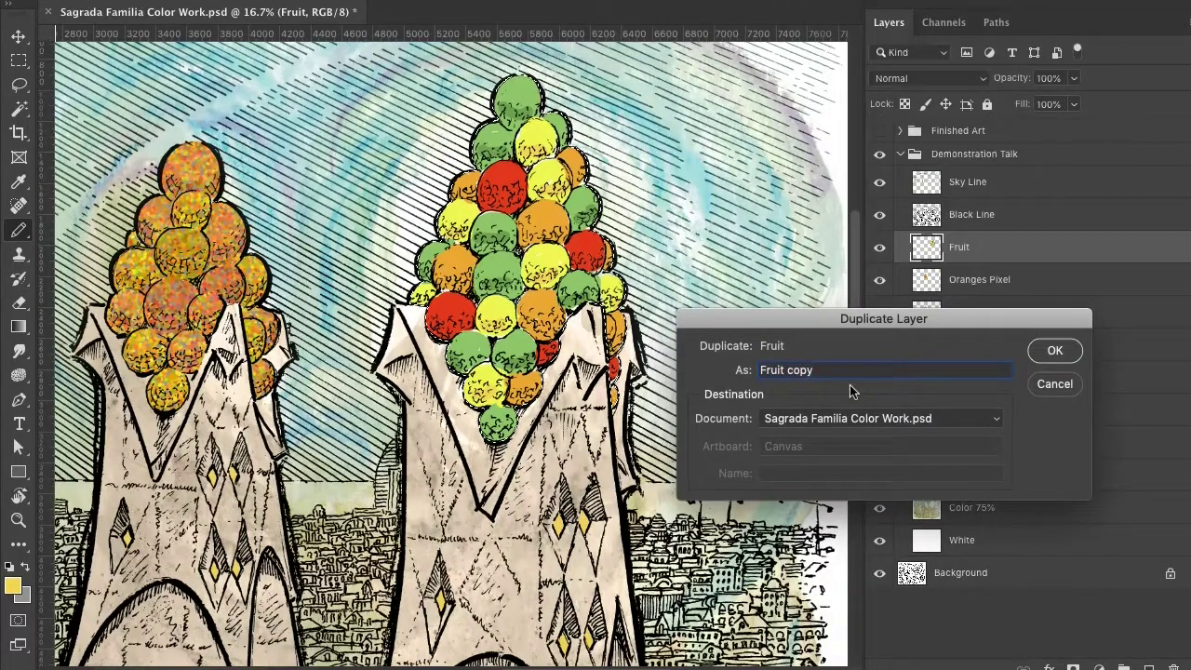
pyautogui.press('BackSpace')
pyautogui.press('BackSpace')
pyautogui.press('BackSpace')
pyautogui.click(1064, 357)
# Set the foreground colour to a paler yellow.
pyautogui.click(11, 586)
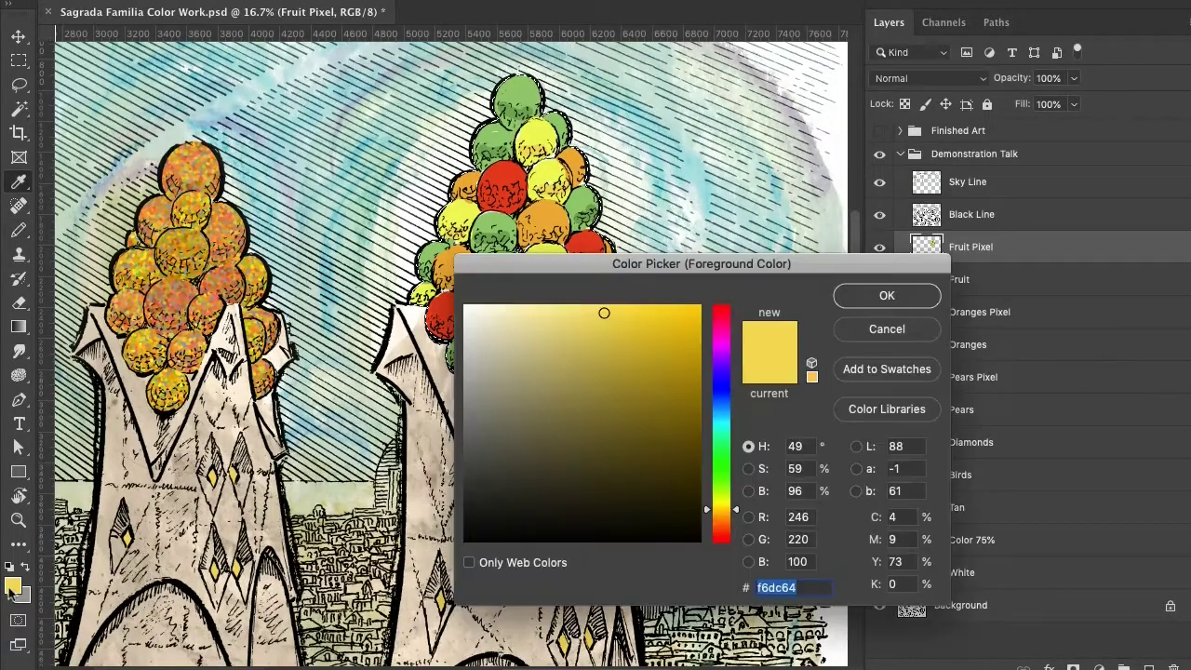
pyautogui.click(545, 315)
pyautogui.click(886, 295)
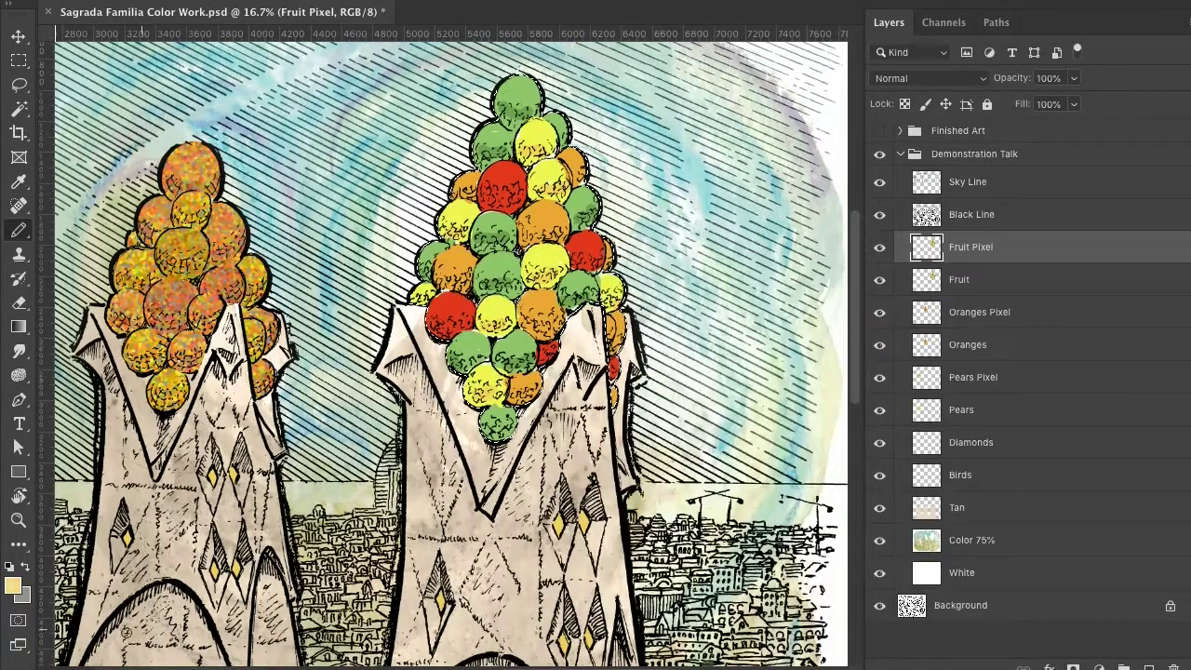
# Pixelate the fruit on the Fruit Pixel layer and zoom out to the whole artwork.
pyautogui.click(451, 0)
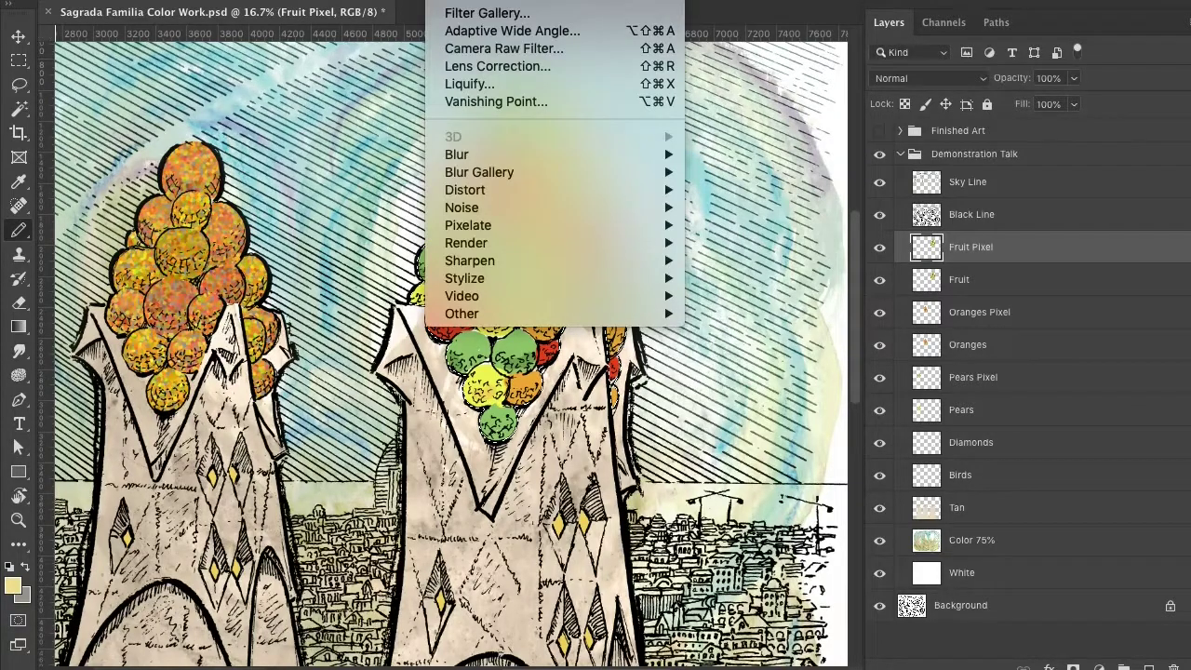
pyautogui.press('Escape')
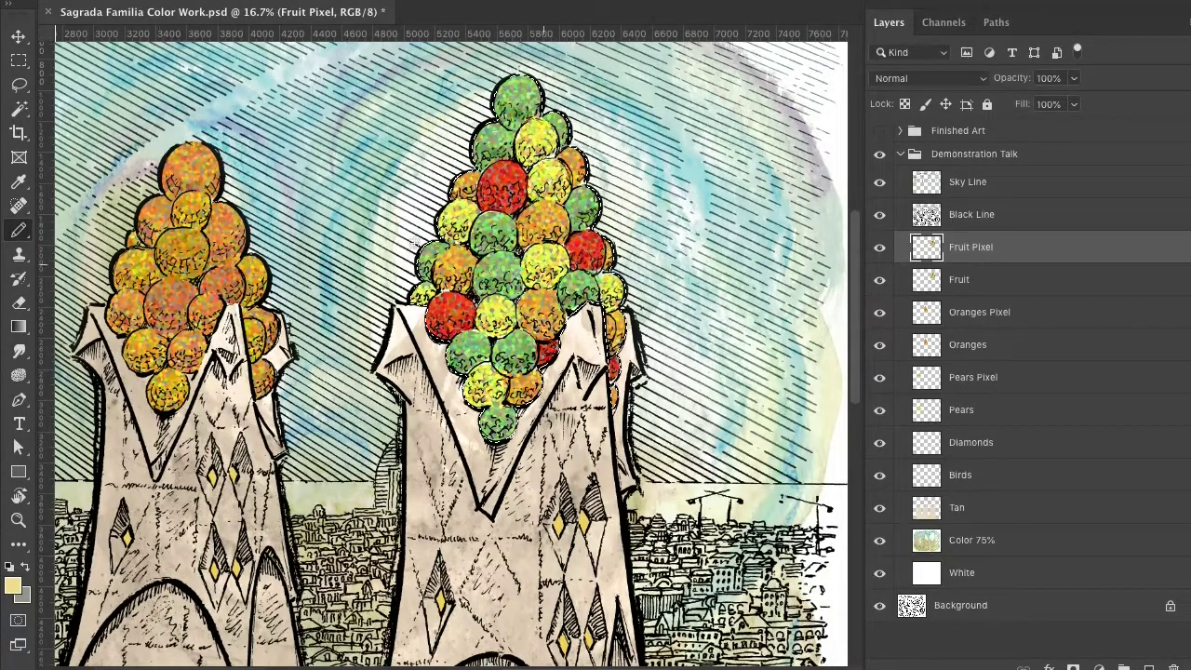
pyautogui.click(540, 5)
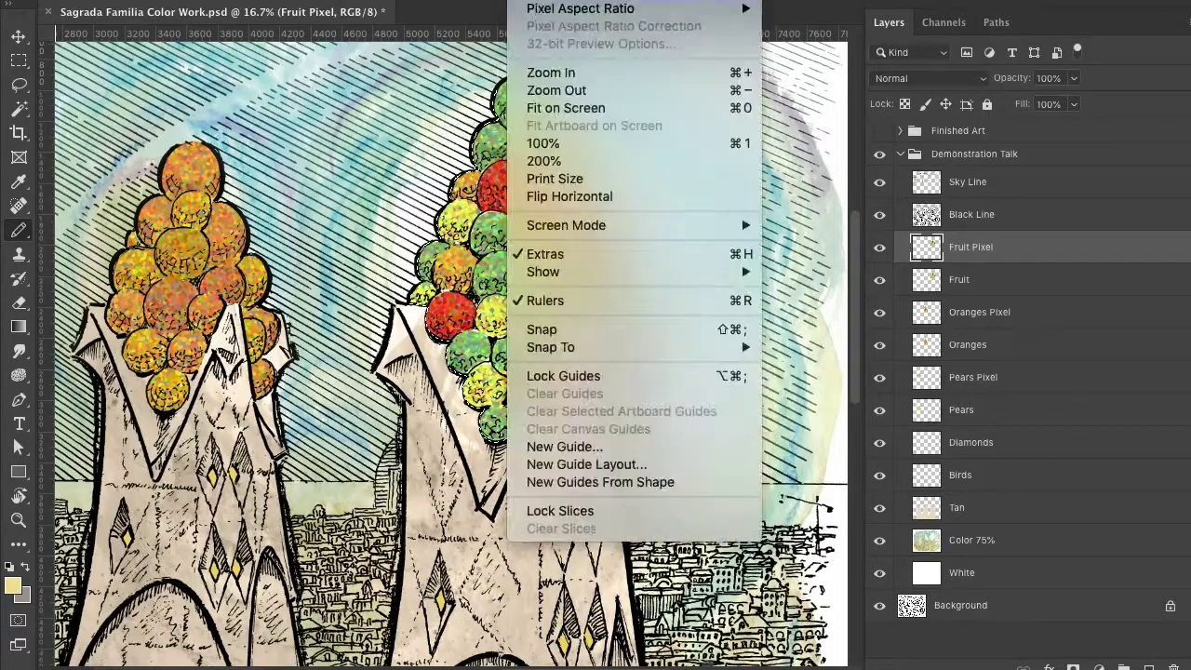
pyautogui.click(535, 110)
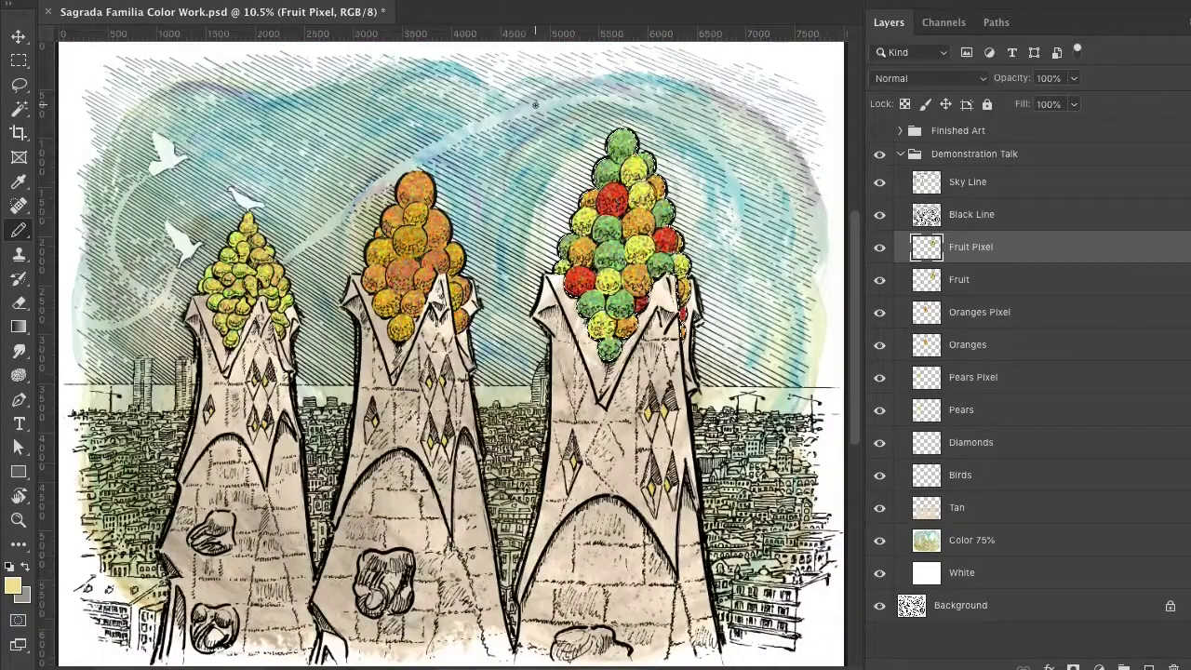
# Drop the current selection from the Select menu.
pyautogui.click(409, 4)
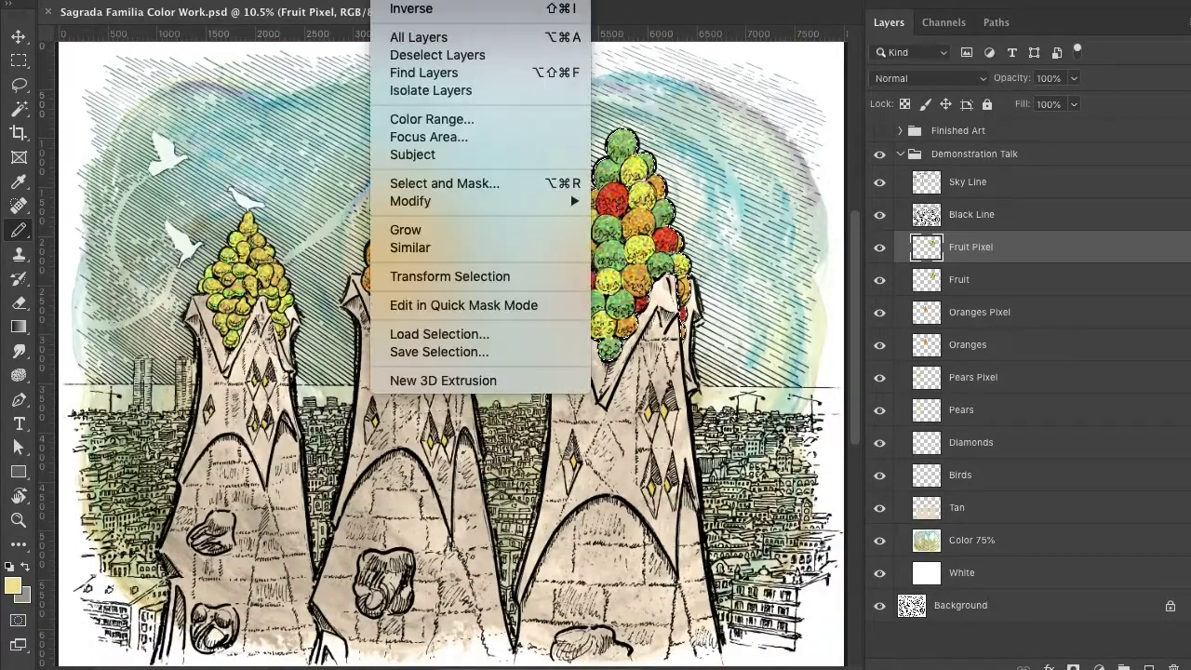
pyautogui.press('Escape')
pyautogui.click(409, 3)
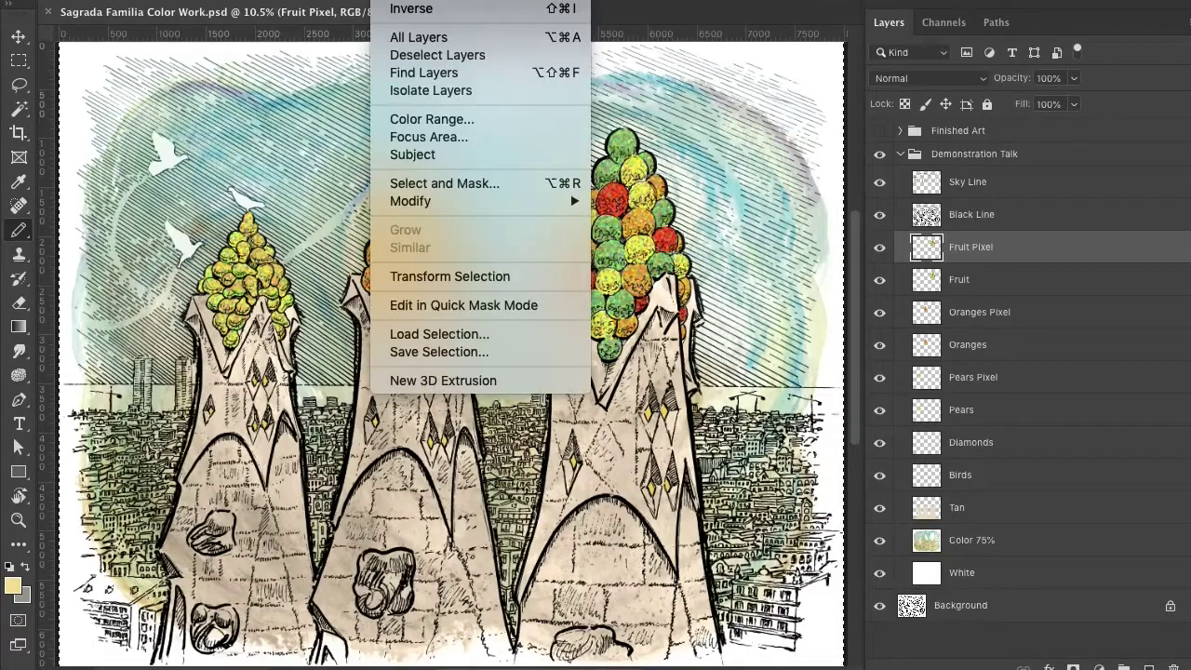
pyautogui.press('Escape')
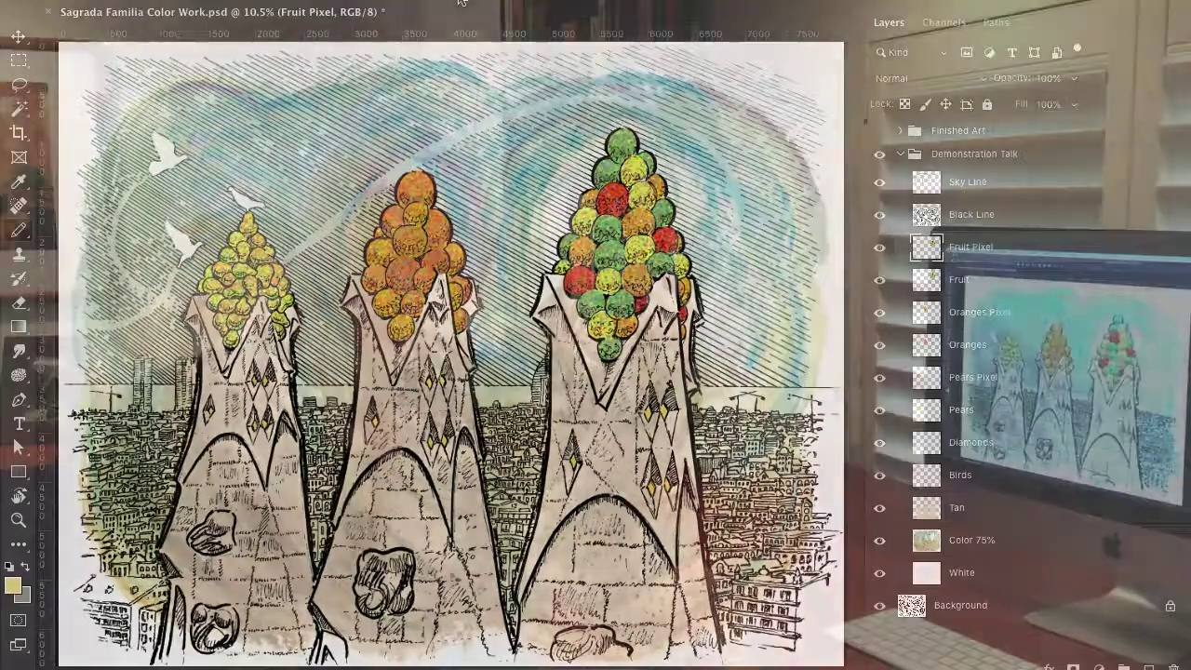